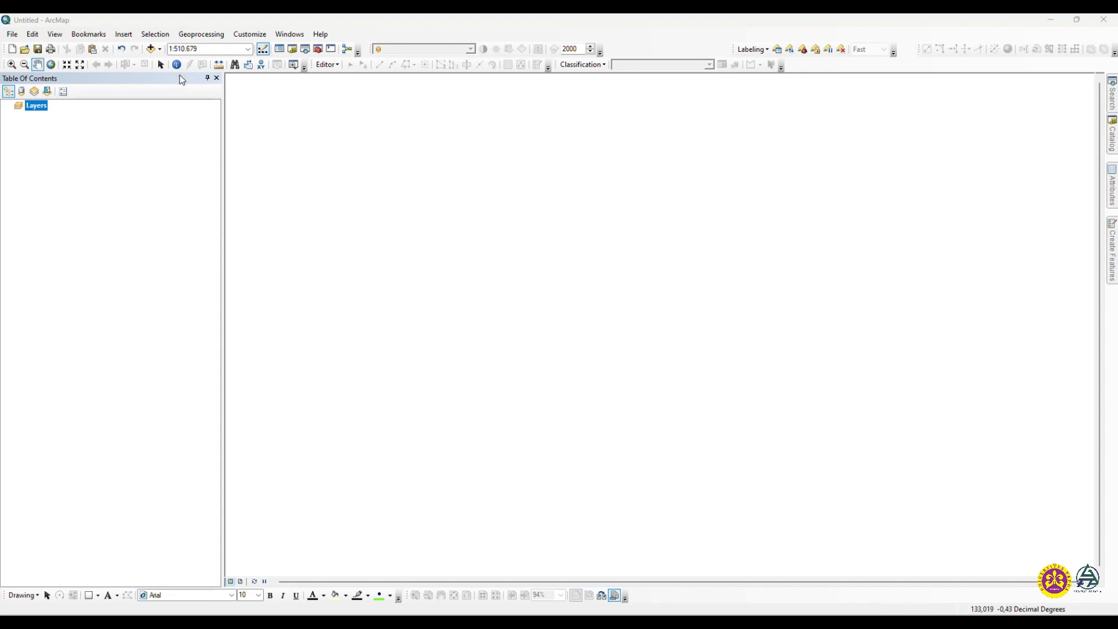
Add the AoI_mkw.shp shapefile from the Raw folder to the map
click(150, 48)
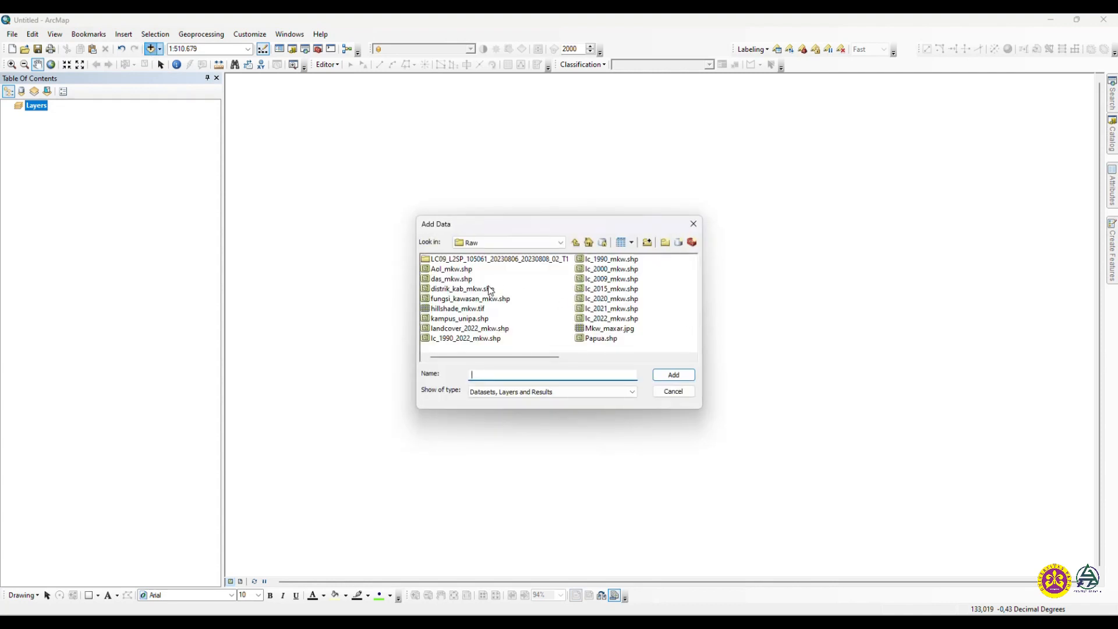
click(446, 269)
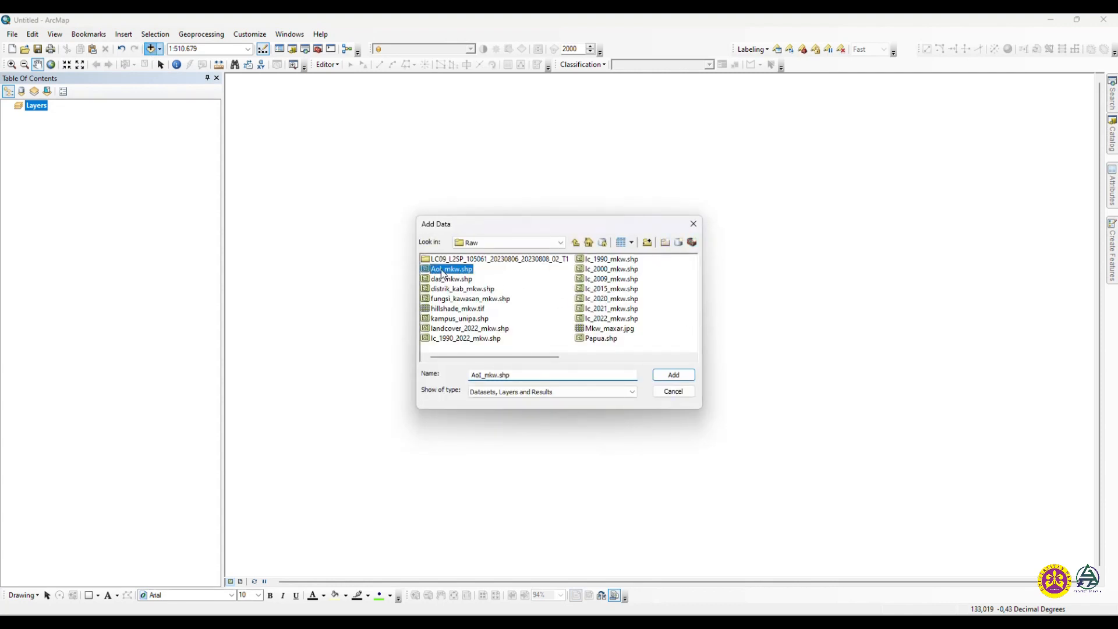
click(672, 372)
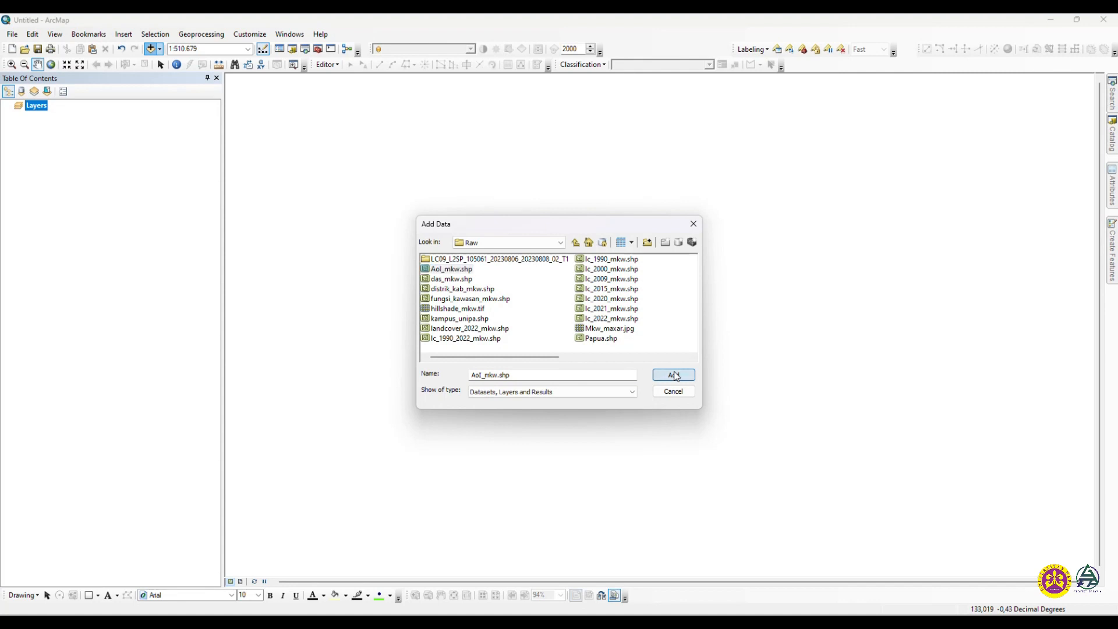
Add the ndvi_mkw_lc09.tif raster from the Processing folder of Pr SIG Fahutan to the map
click(150, 48)
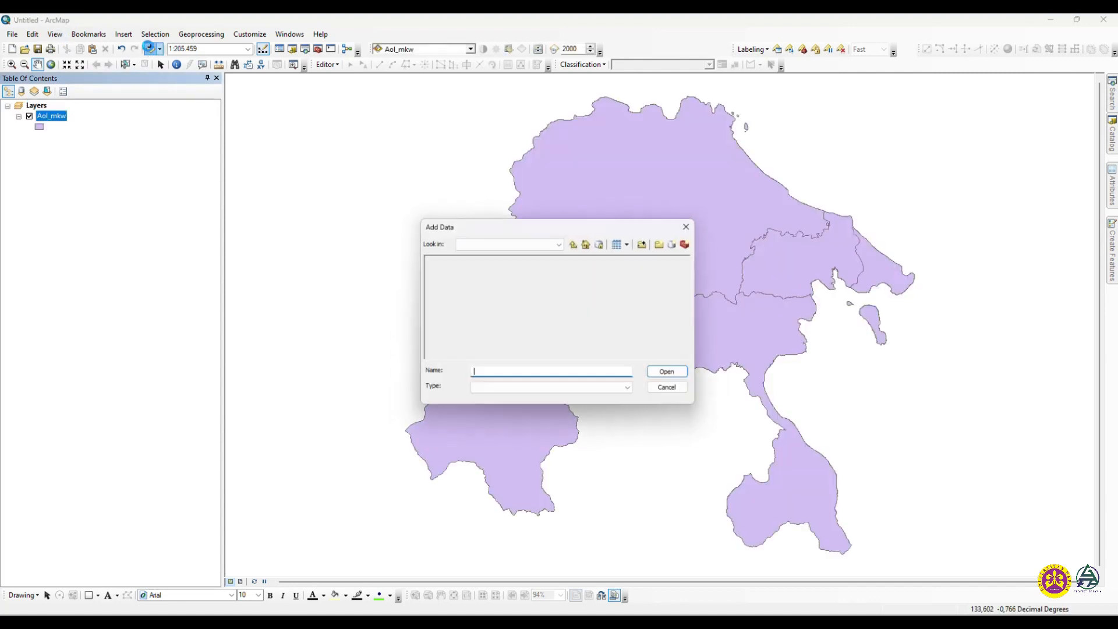
click(563, 245)
scroll(553, 257, up, 2)
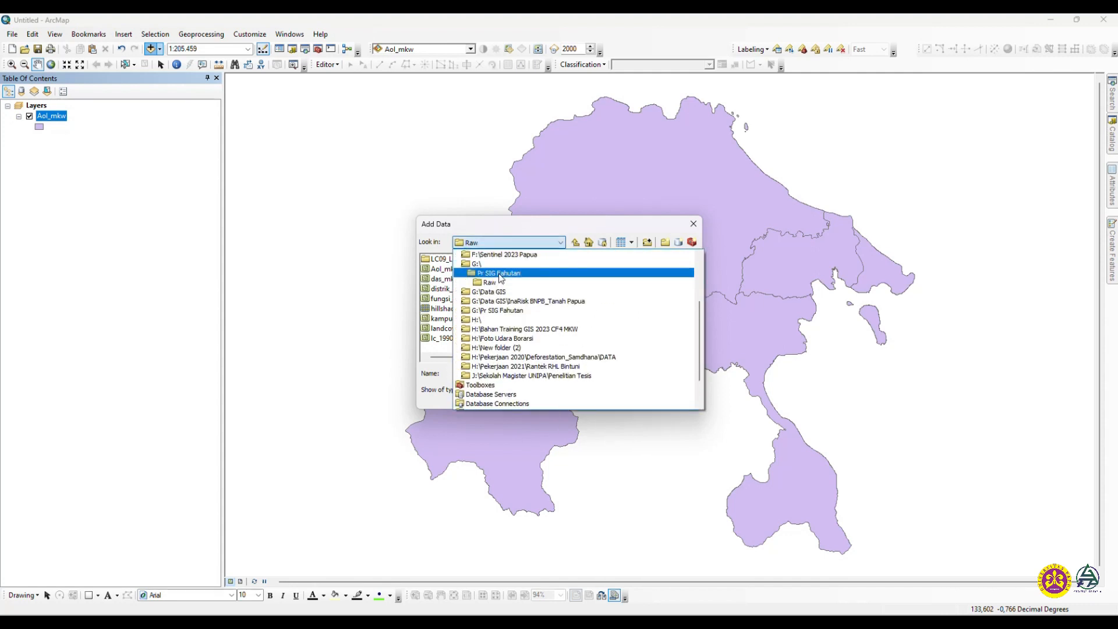
click(498, 274)
double_click(451, 268)
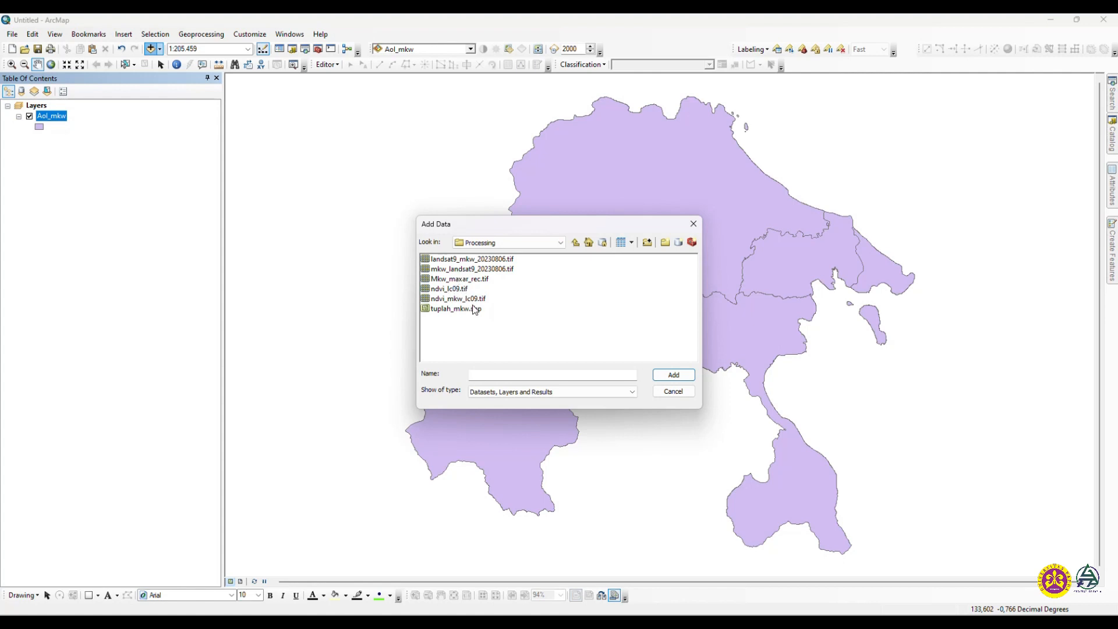
click(458, 299)
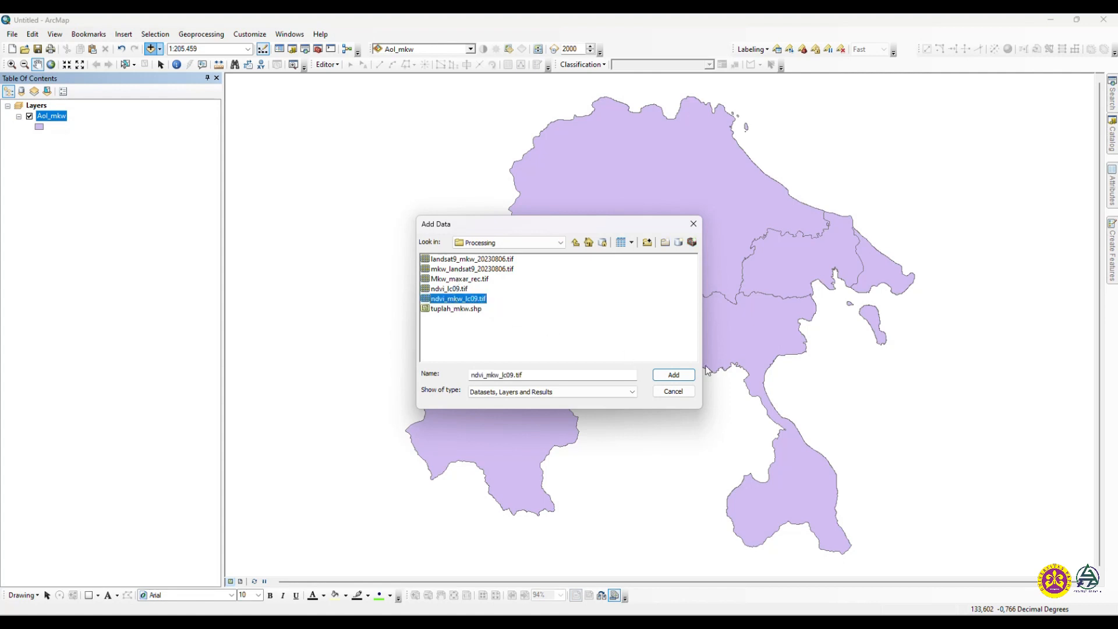
click(663, 375)
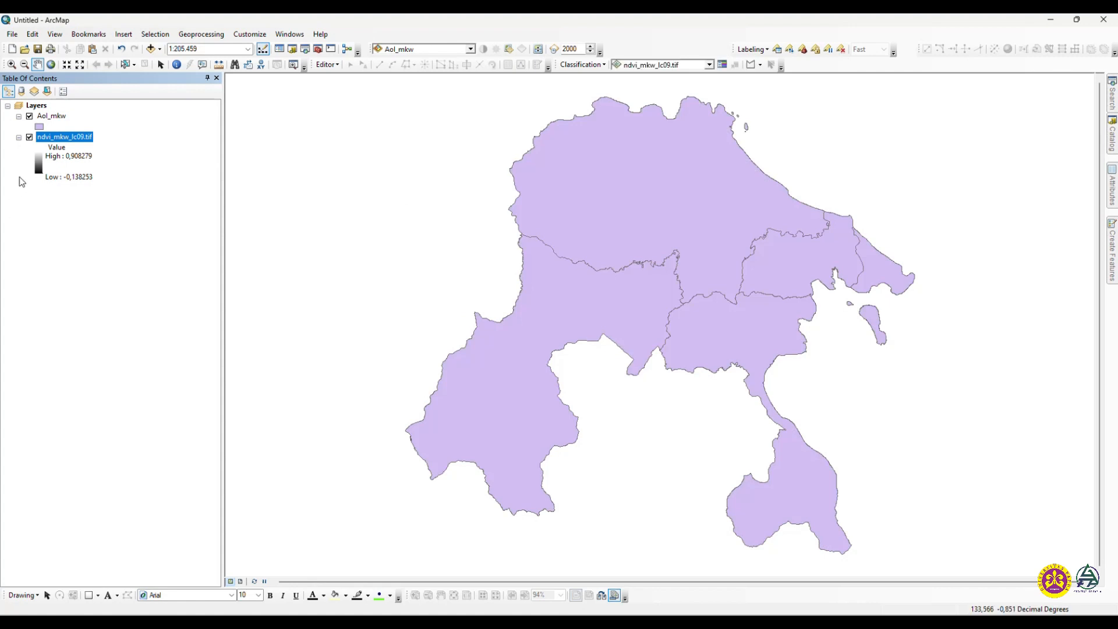
Hide the AoI_mkw layer to view the NDVI raster beneath it, and show the layer again
click(29, 117)
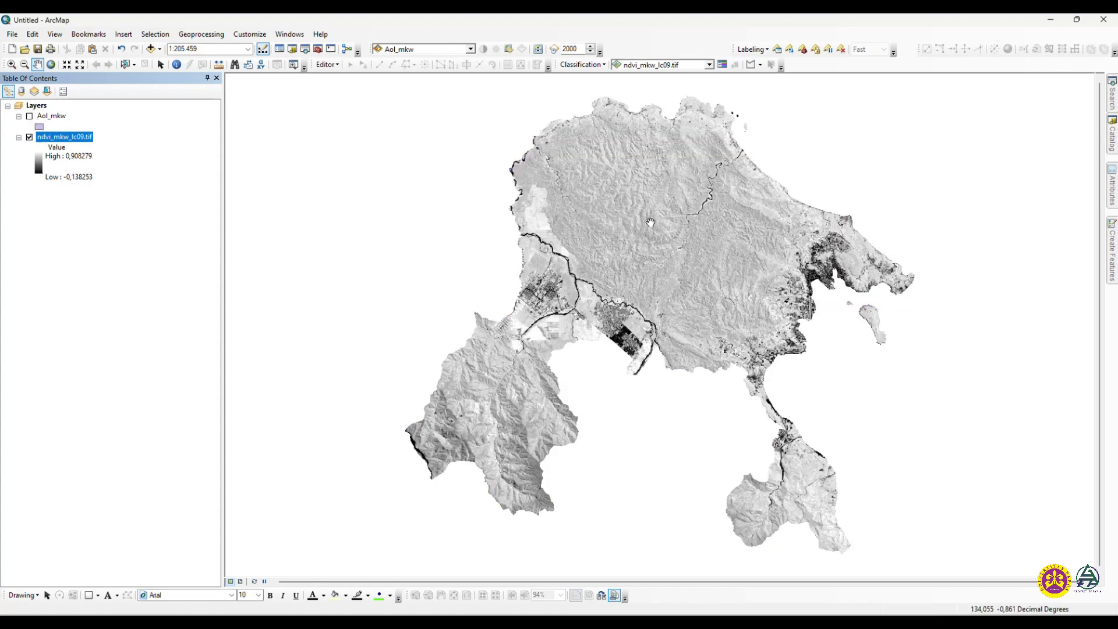
ctrl+click(34, 118)
click(29, 116)
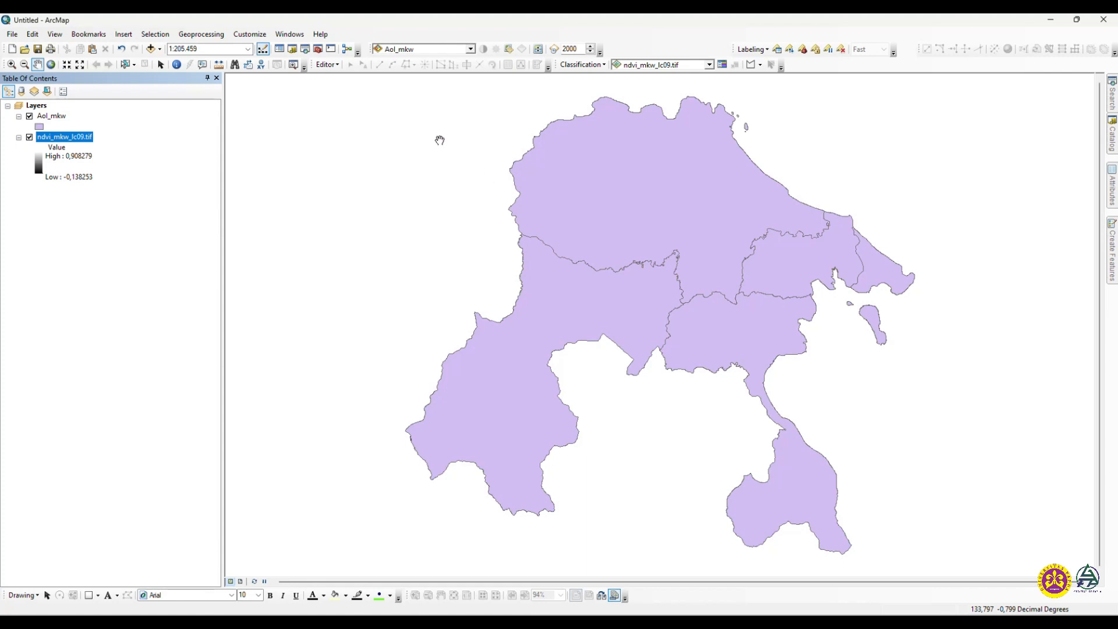
Open the page and print setup and look through the available printer paper sizes
click(13, 34)
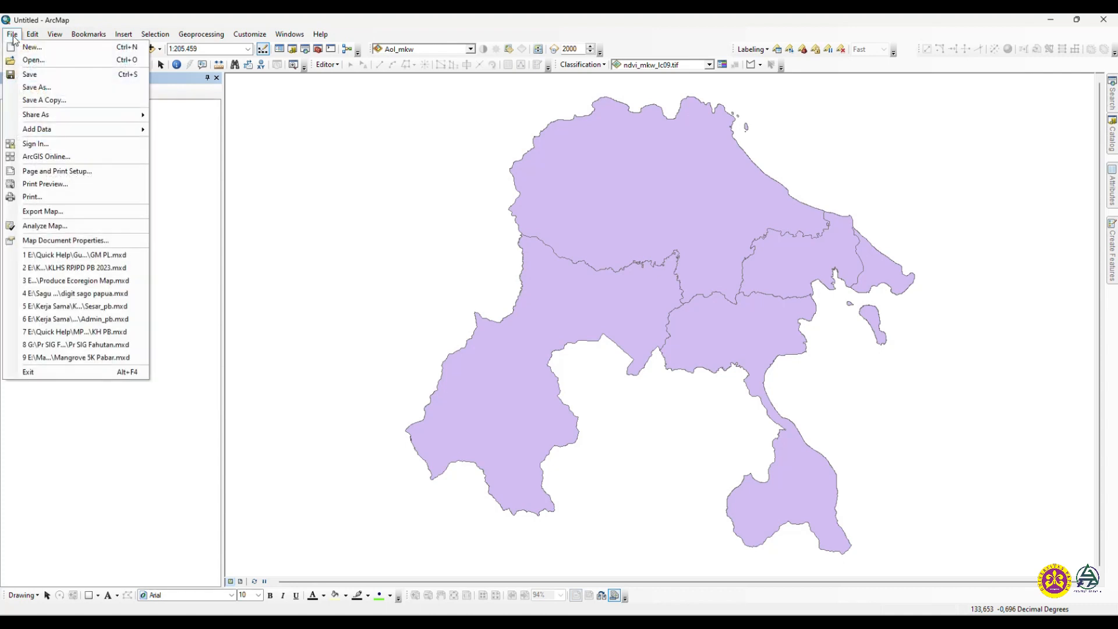
click(62, 175)
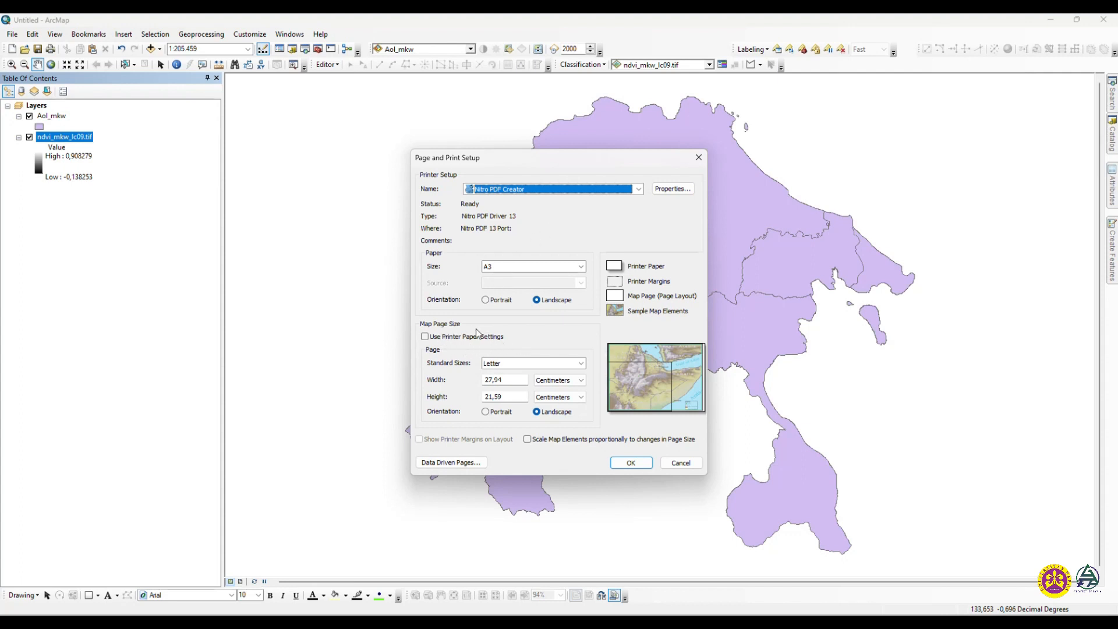
click(578, 268)
scroll(583, 284, up, 2)
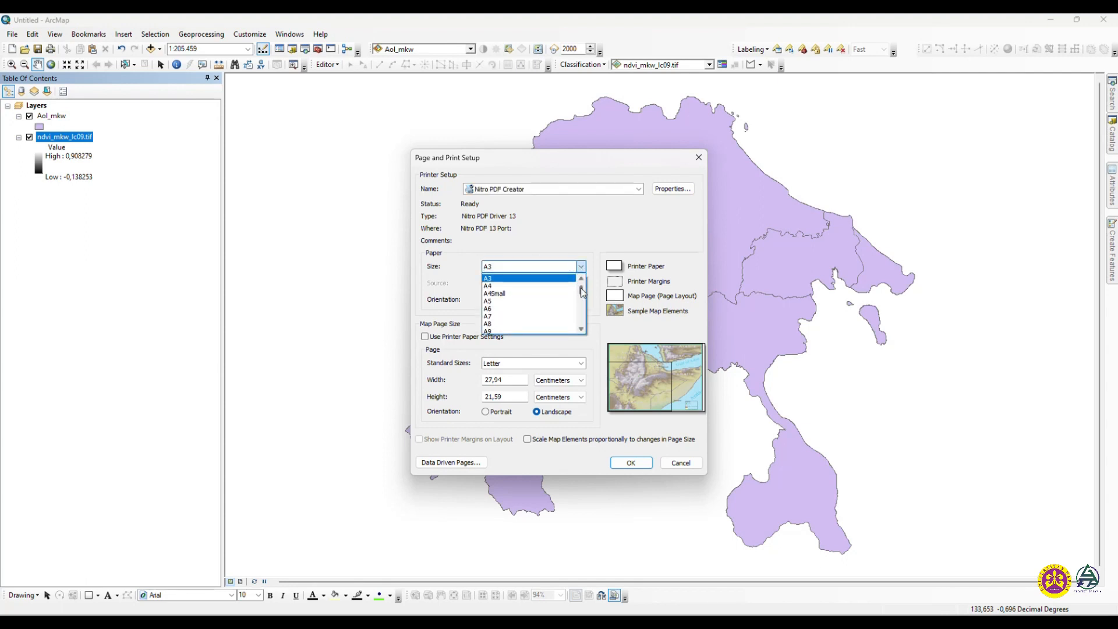
click(614, 193)
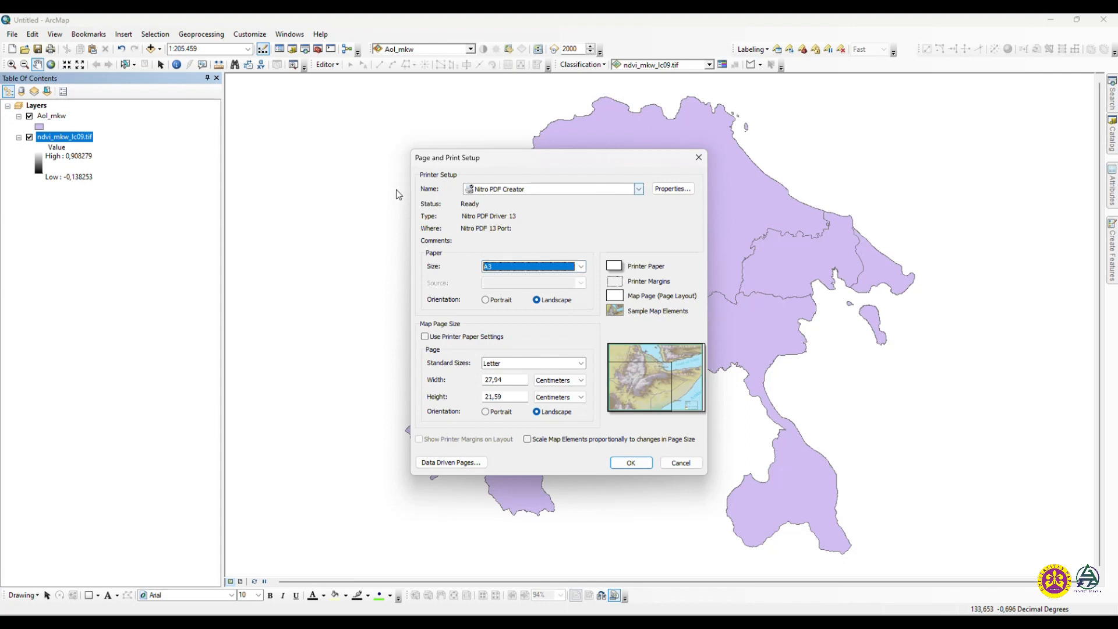
Try Fax as the printer and switch back to Nitro PDF Creator
click(638, 188)
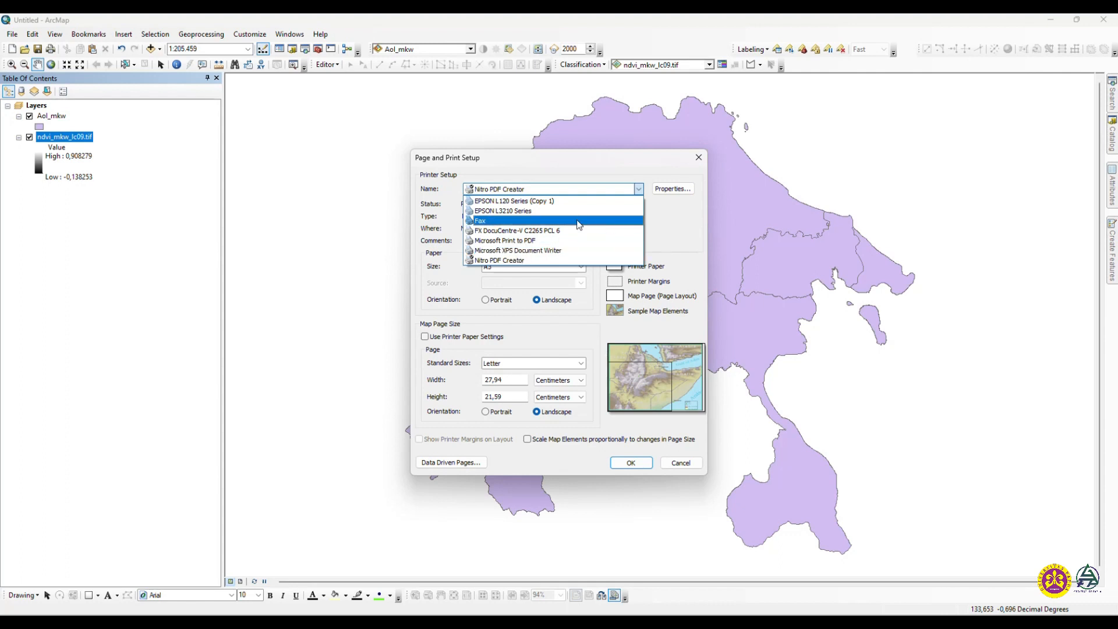
click(520, 221)
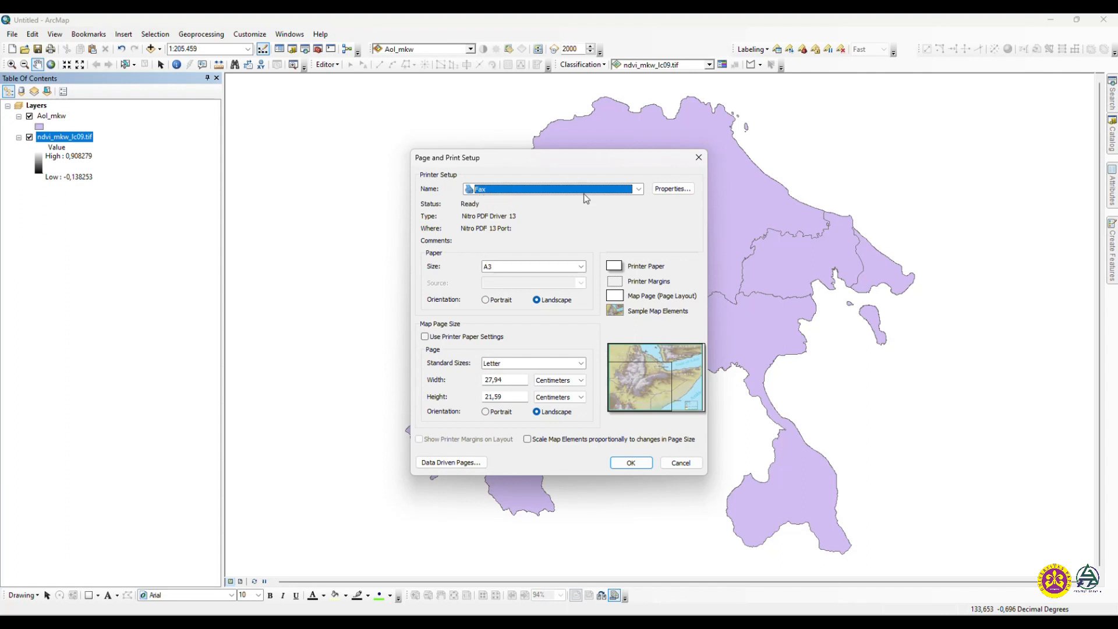
click(619, 191)
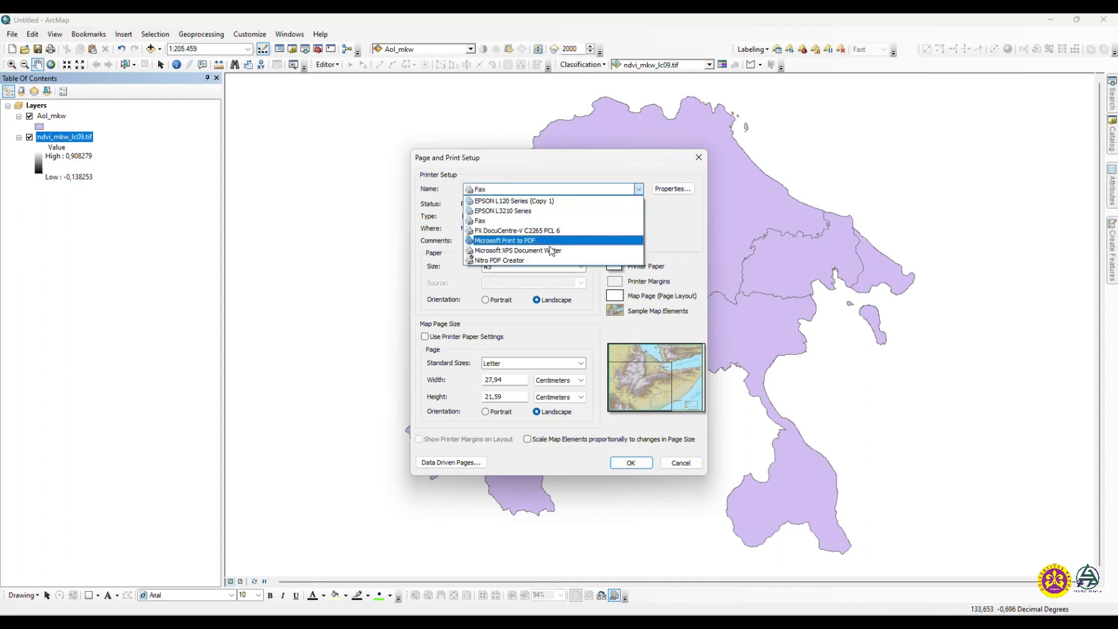
click(524, 260)
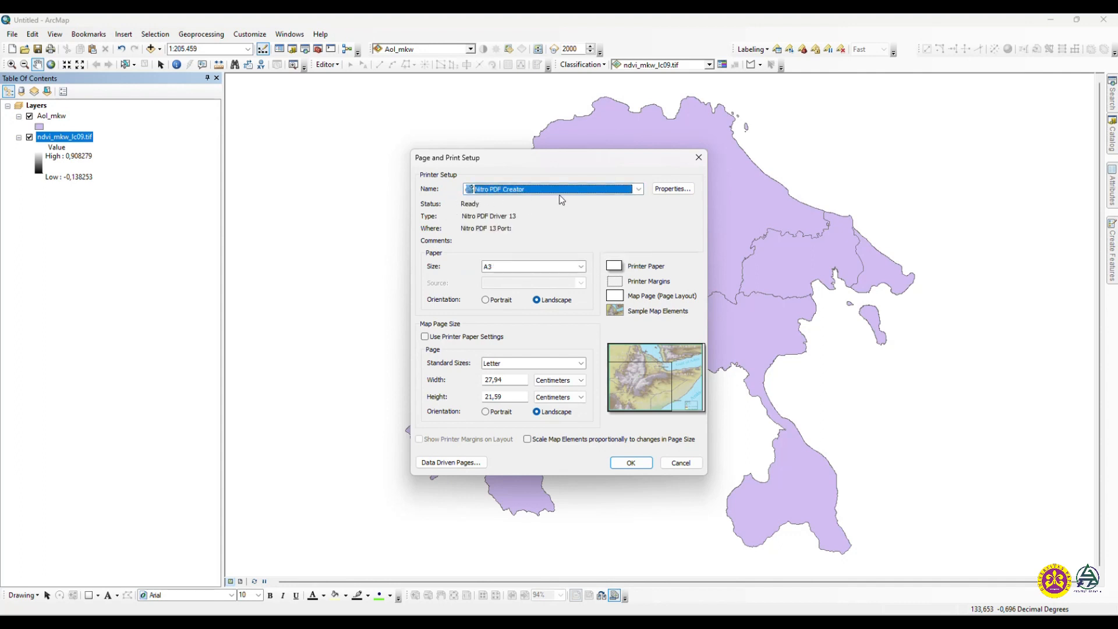
Set the printer paper size to A0
click(580, 267)
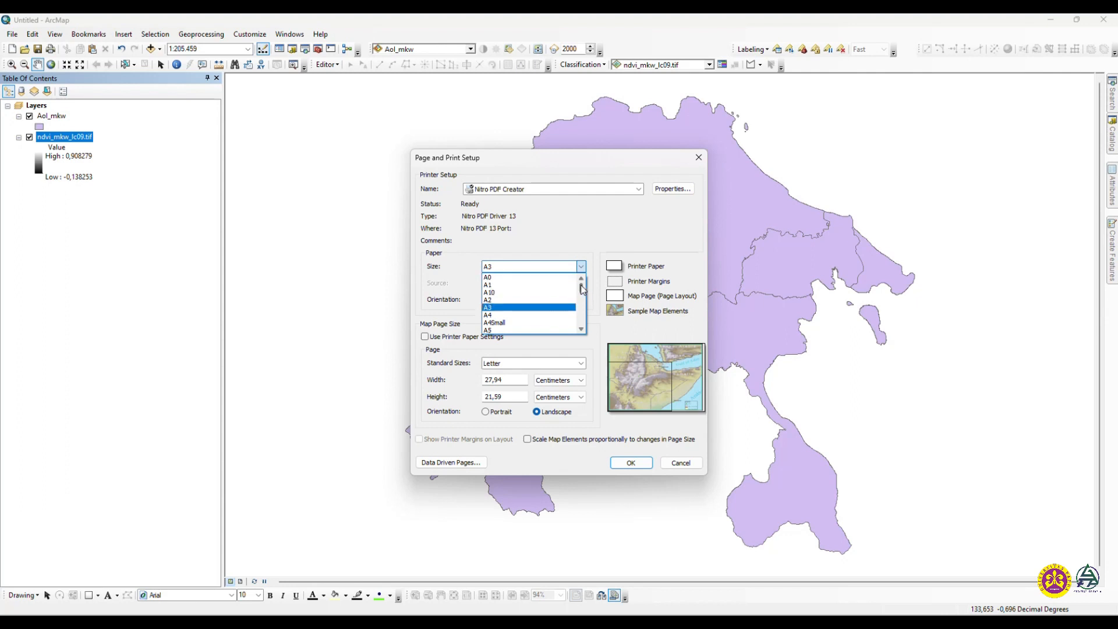
drag(582, 291, 581, 266)
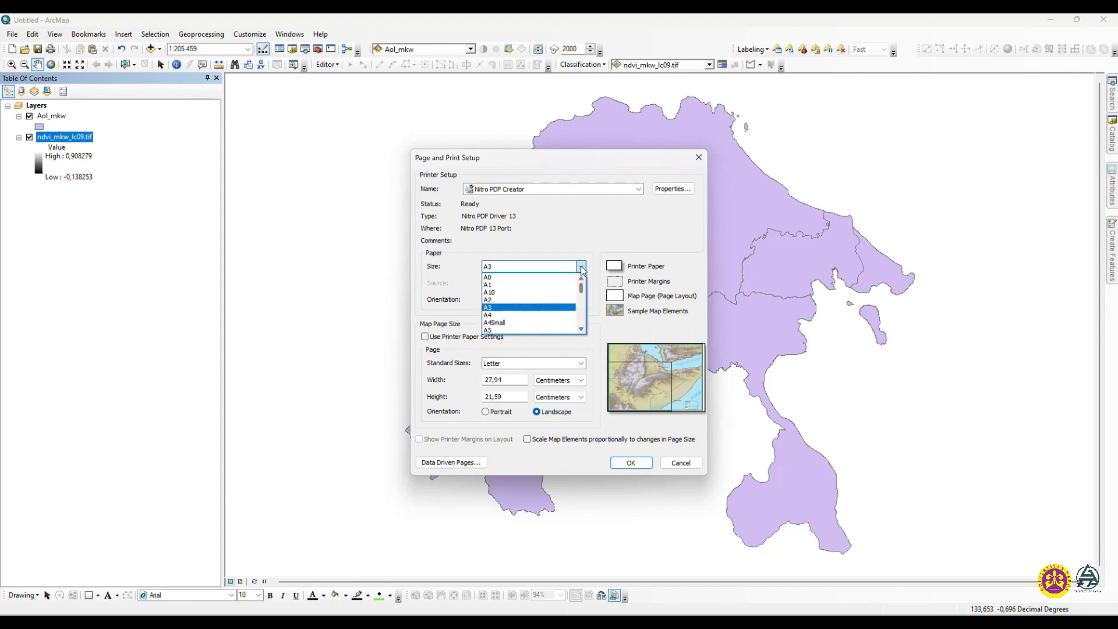
click(513, 278)
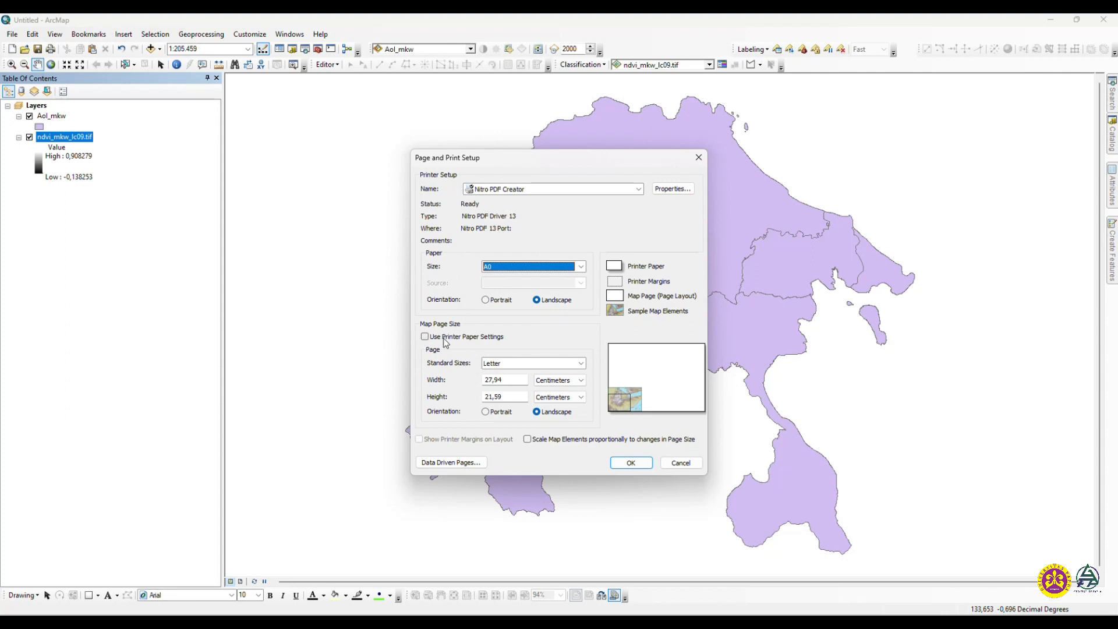
Try matching the map page size to the printer paper settings, and disable that option again
click(425, 337)
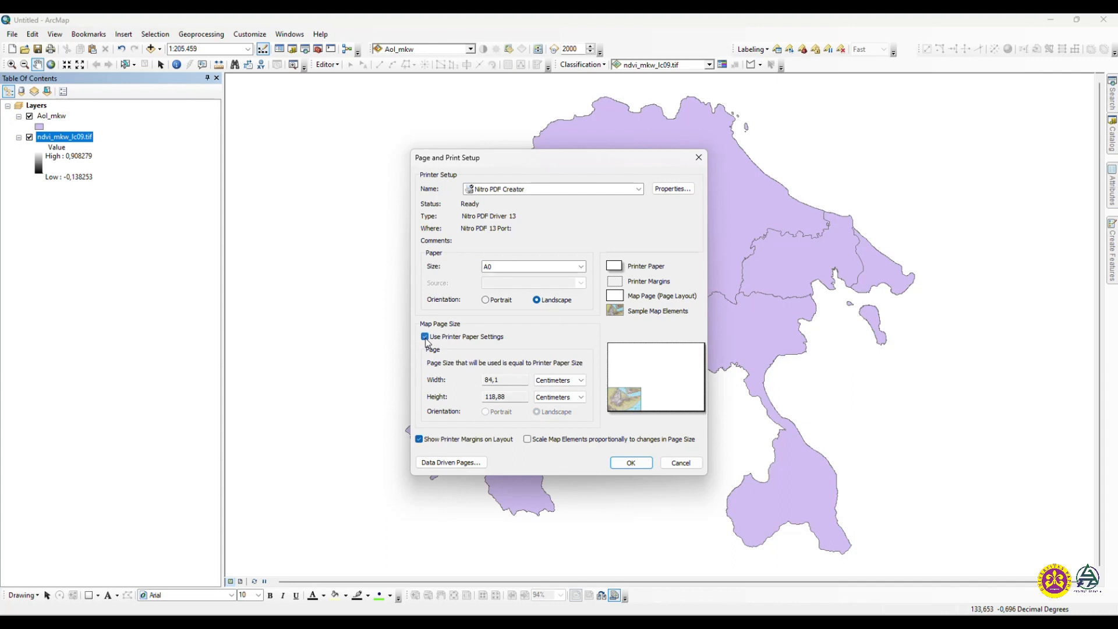
click(425, 337)
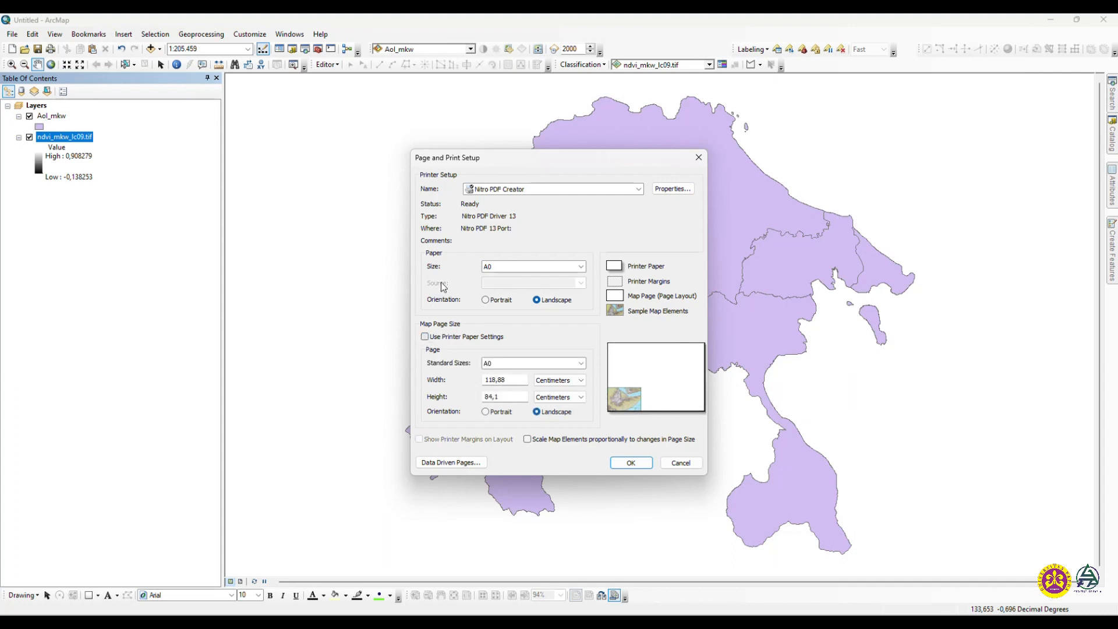
click(424, 336)
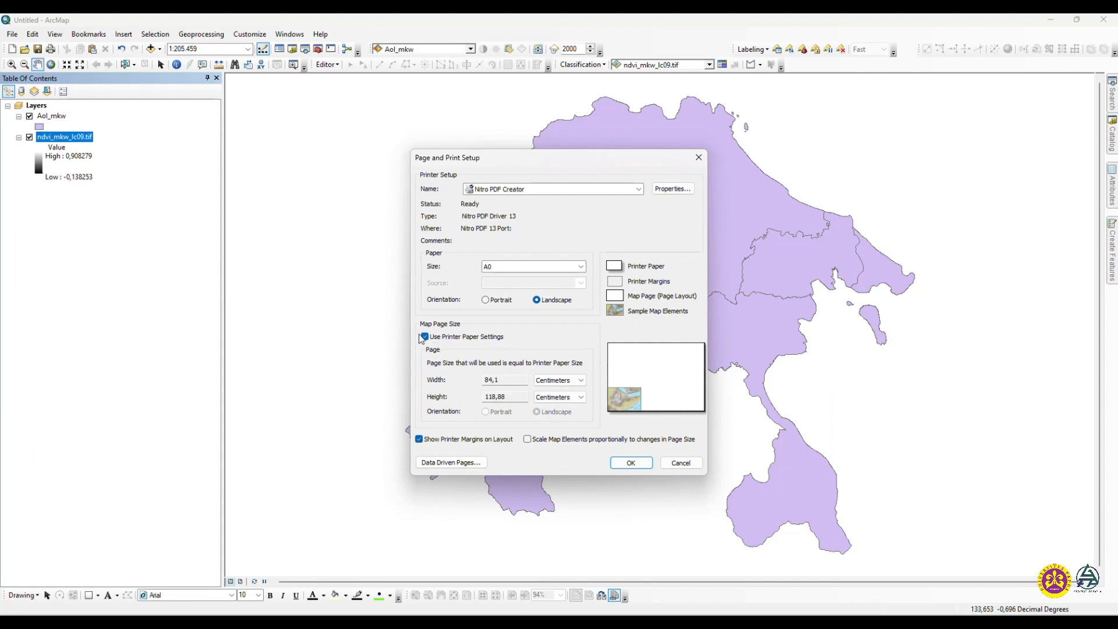
click(426, 337)
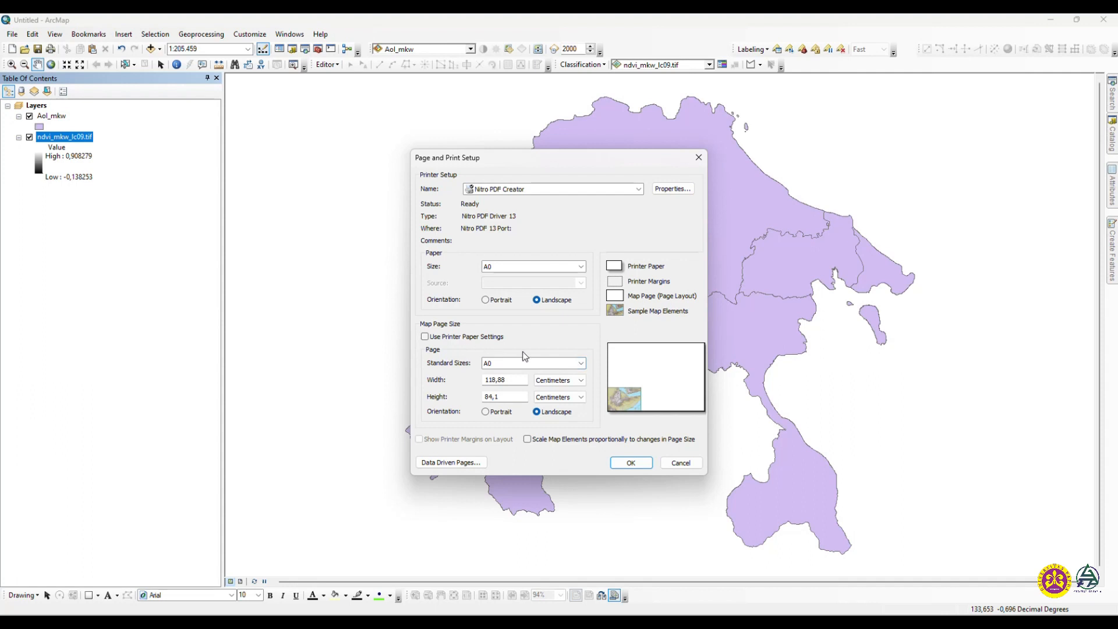
Set the map page to the standard size A3 in landscape orientation and apply the page setup
click(580, 363)
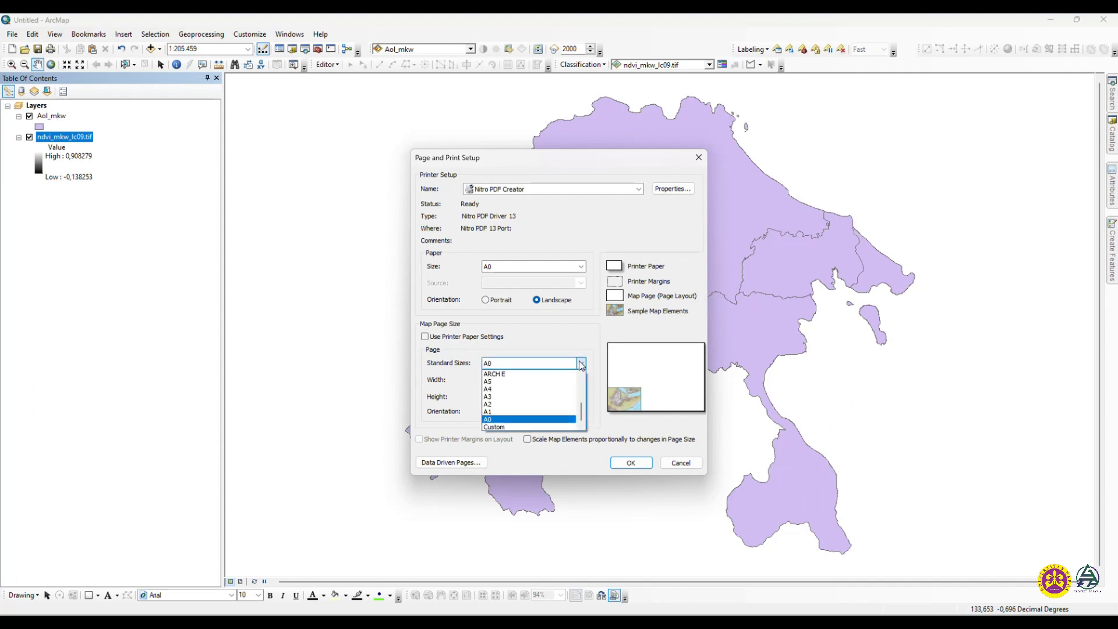
mouse_move(582, 413)
mouse_down()
mouse_move(584, 379)
mouse_move(583, 412)
mouse_up()
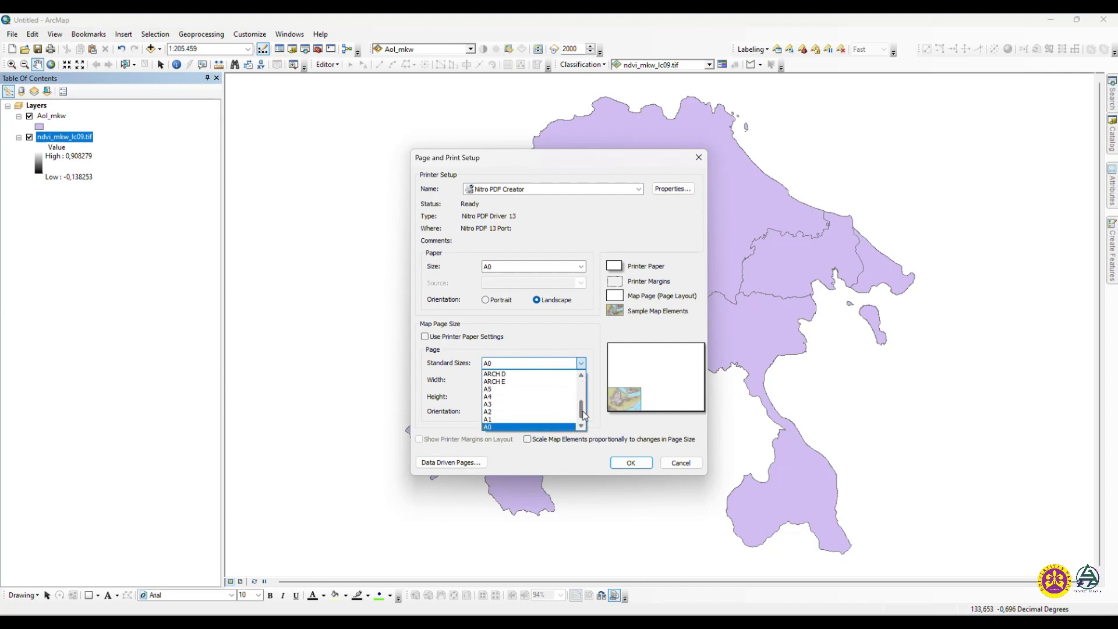
click(492, 404)
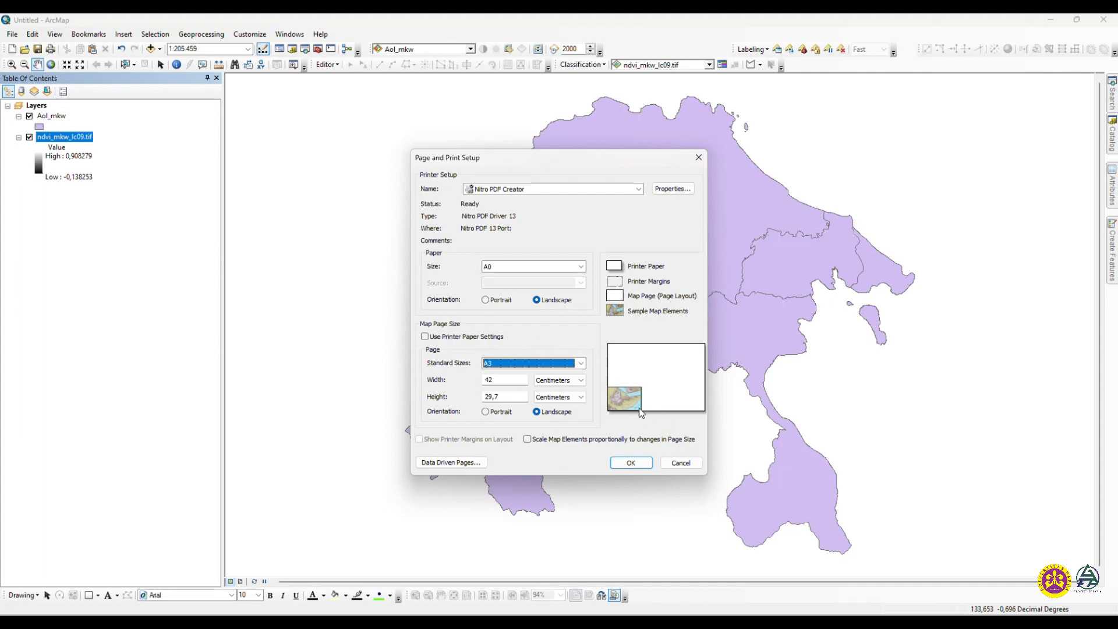
click(631, 463)
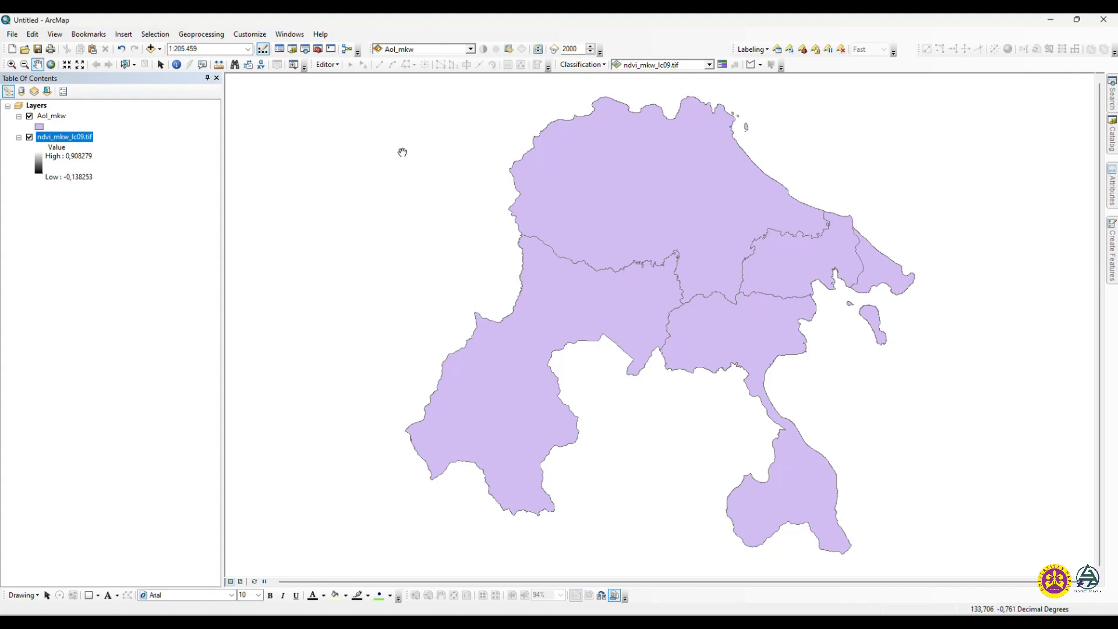
Check in the list of available toolbars whether the Layout toolbar is enabled
right_click(533, 26)
right_click(522, 31)
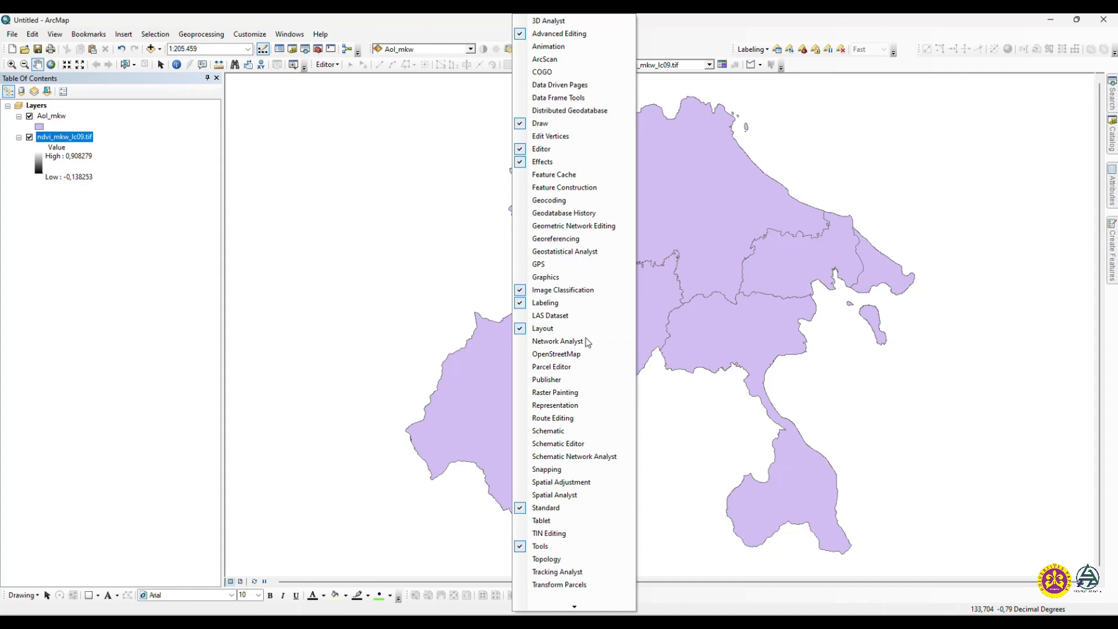
drag(447, 317, 659, 325)
drag(844, 250, 568, 235)
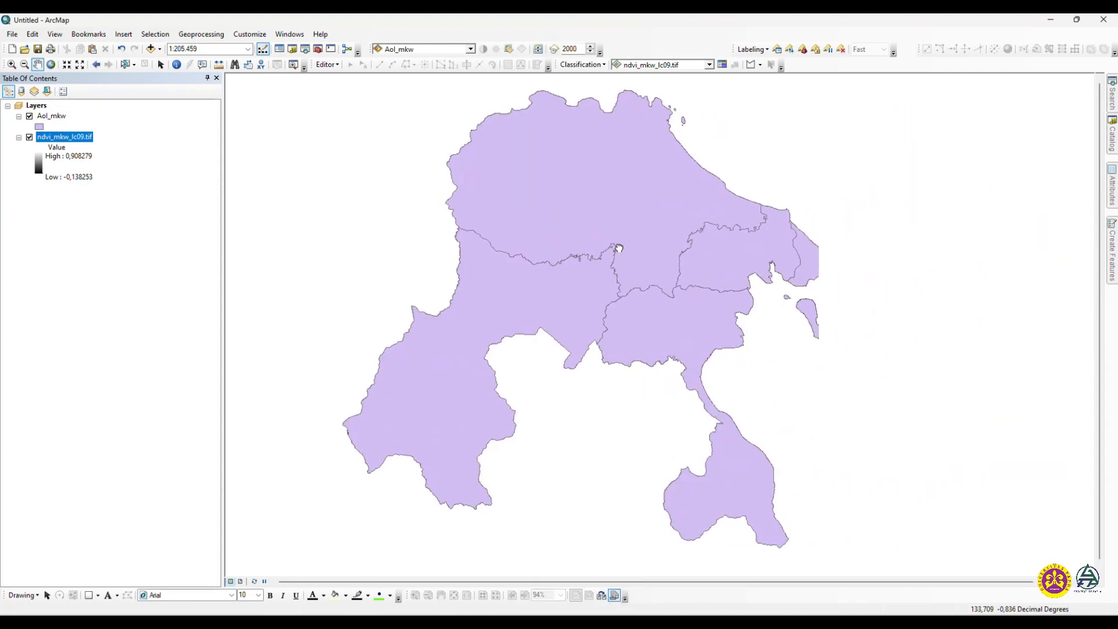
mouse_move(403, 599)
mouse_down()
mouse_move(436, 400)
mouse_move(688, 370)
mouse_move(713, 353)
mouse_move(699, 352)
mouse_move(834, 167)
mouse_move(841, 70)
mouse_move(793, 350)
mouse_move(842, 166)
mouse_move(845, 61)
mouse_move(594, 559)
mouse_move(450, 592)
mouse_up()
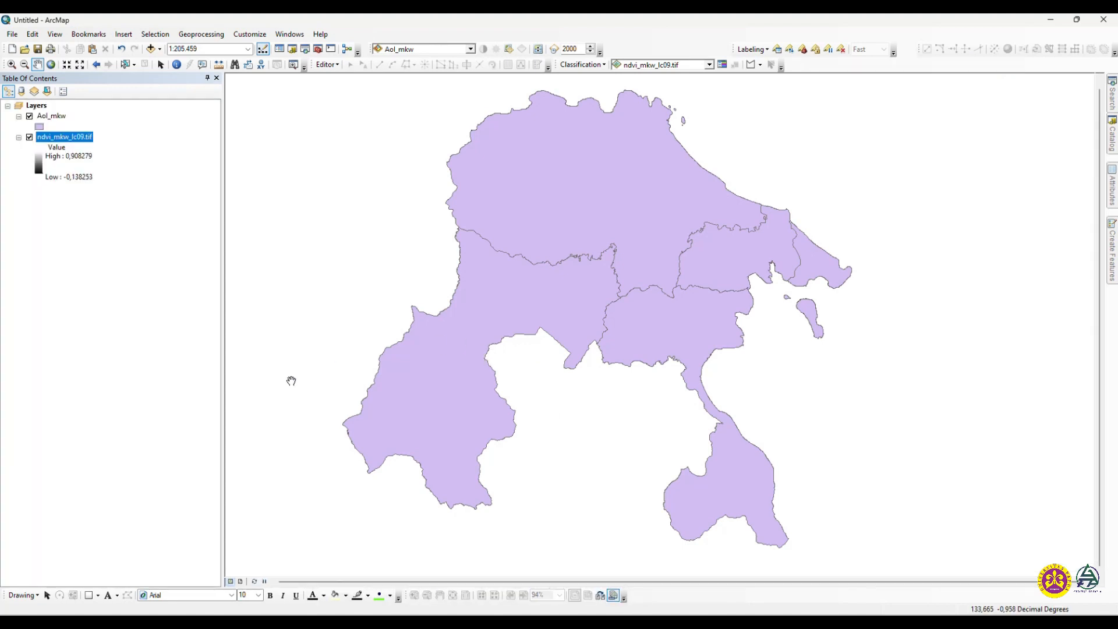
Switch to the layout view and resize the data frame, stretching it to the page's upper-right corner
click(241, 581)
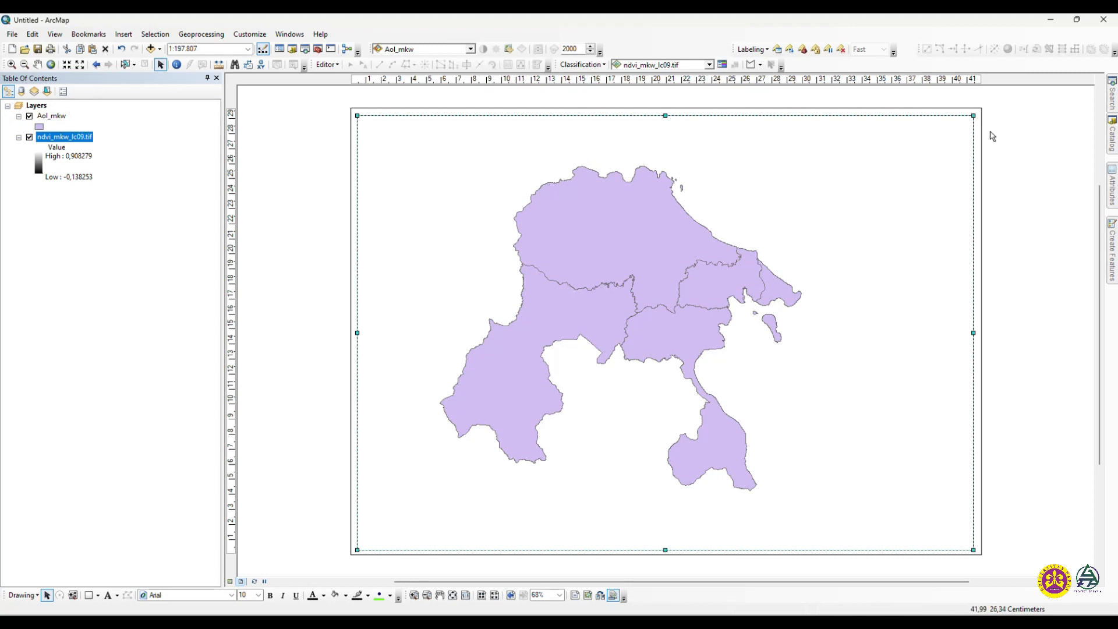
drag(973, 115, 688, 159)
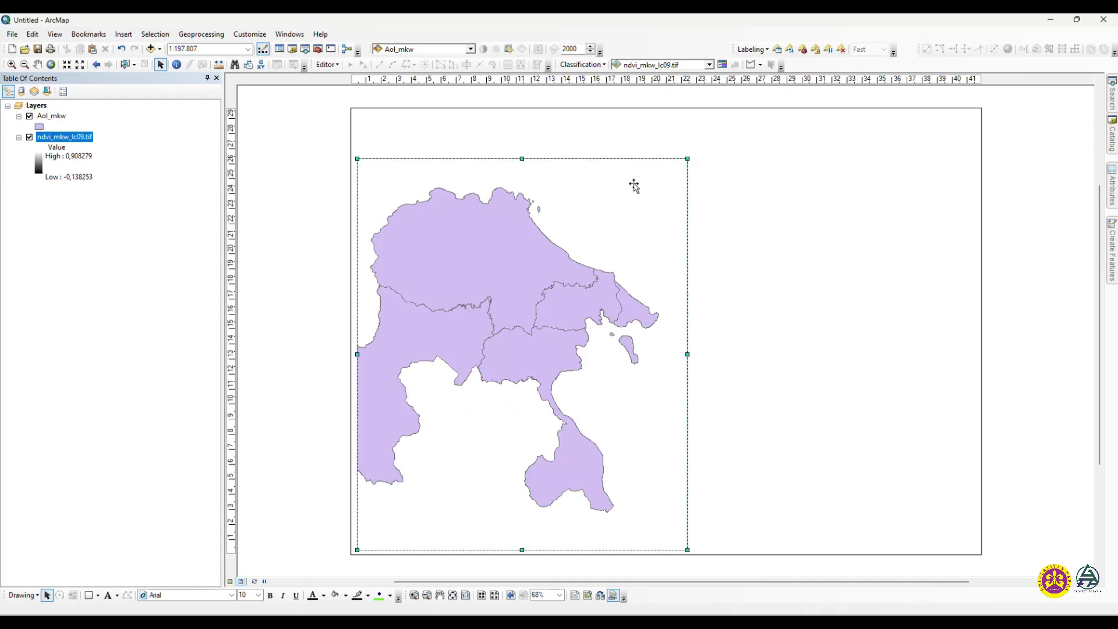
drag(688, 159, 978, 117)
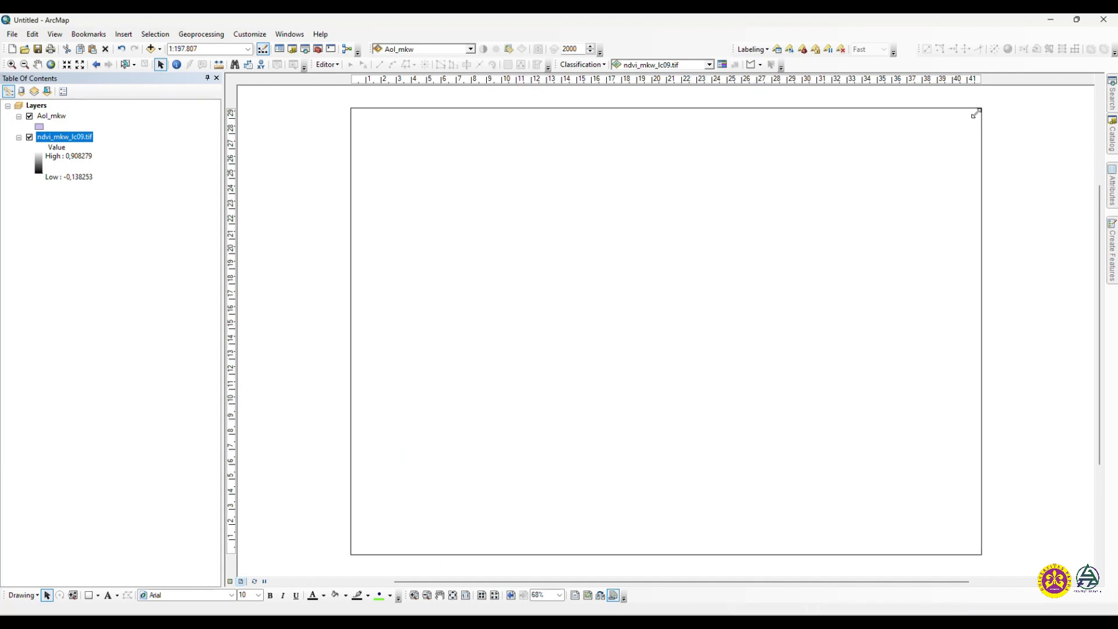
Shrink the data frame inward from its upper-left and lower-right corners, leaving a margin inside the page edges
click(1023, 173)
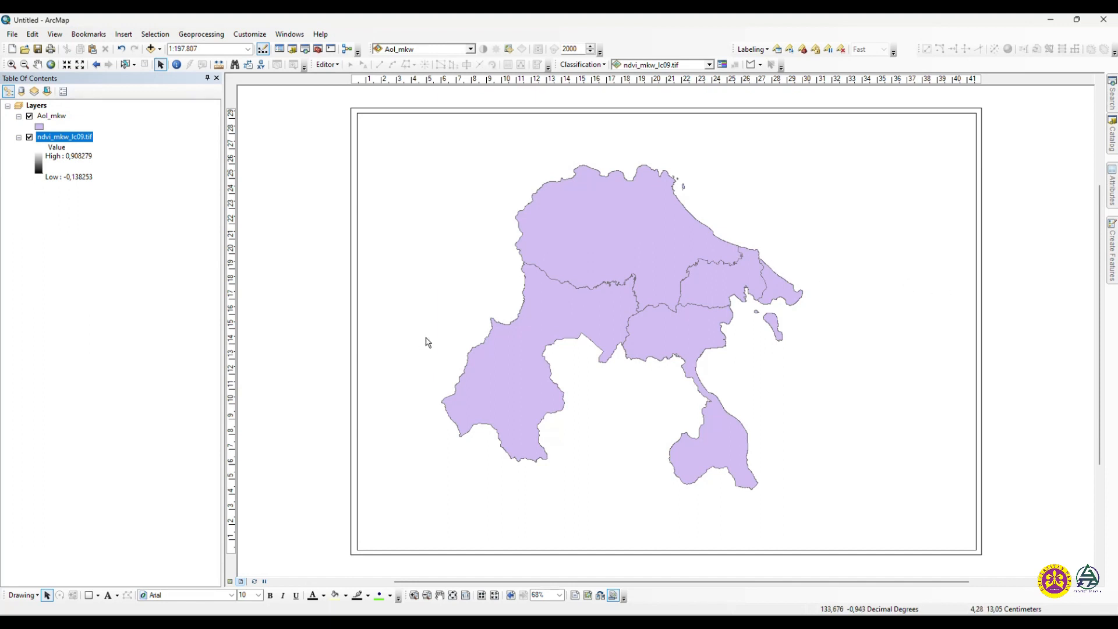
click(389, 320)
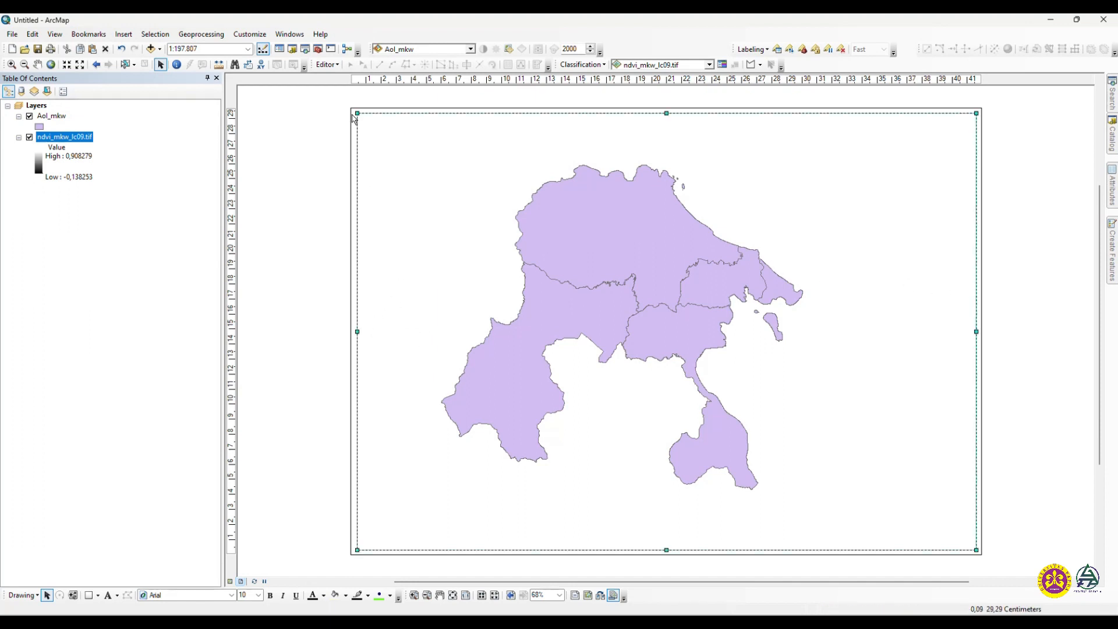
drag(355, 109, 368, 128)
click(837, 459)
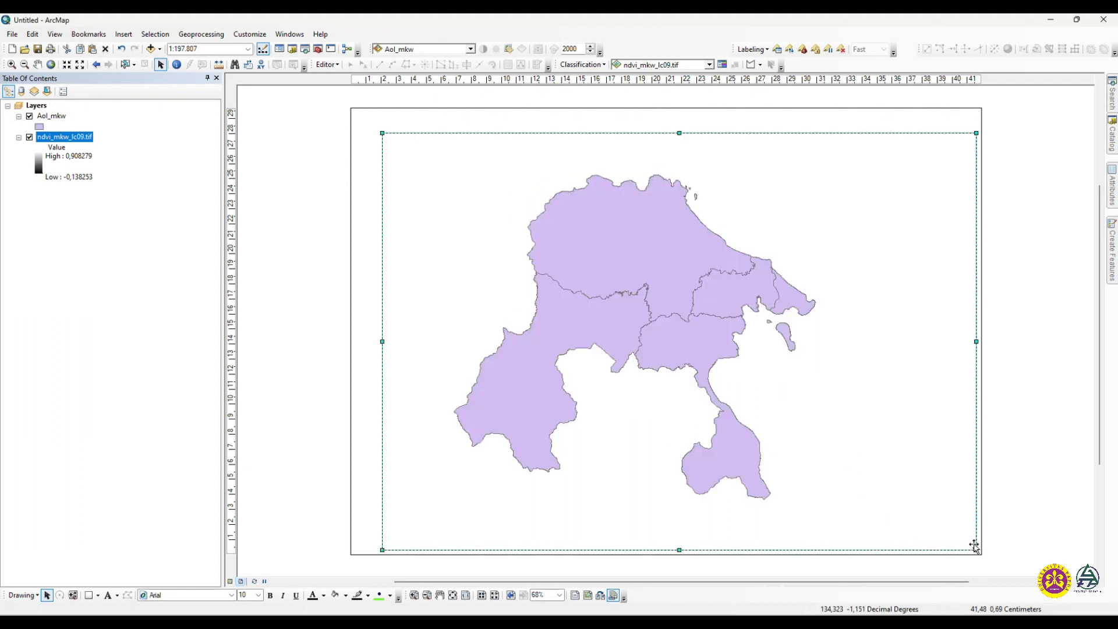
drag(970, 542, 938, 508)
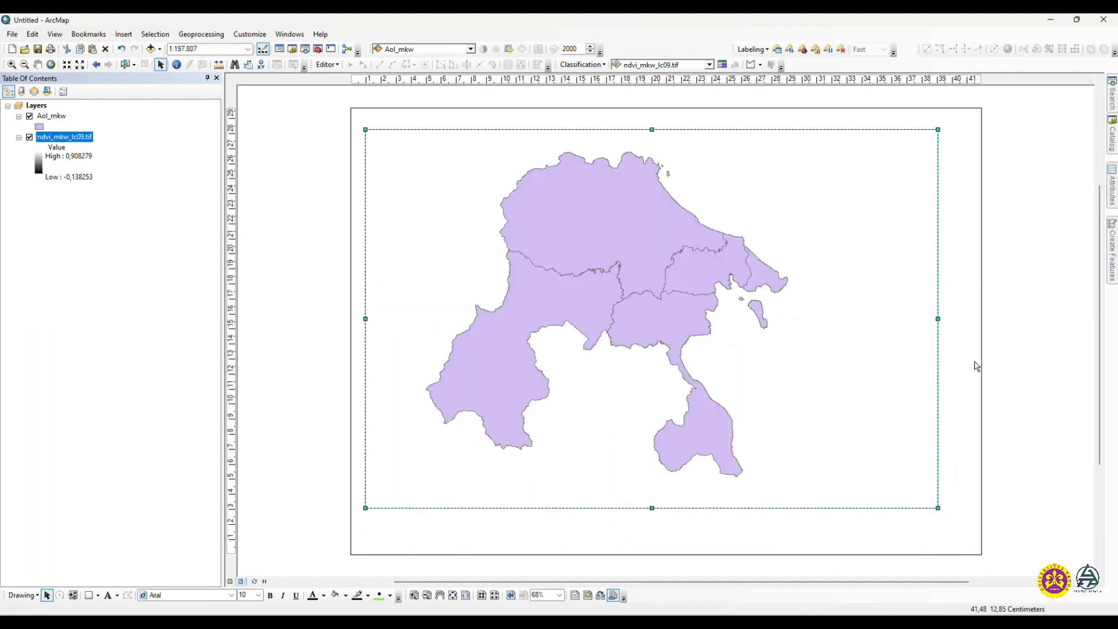
click(690, 309)
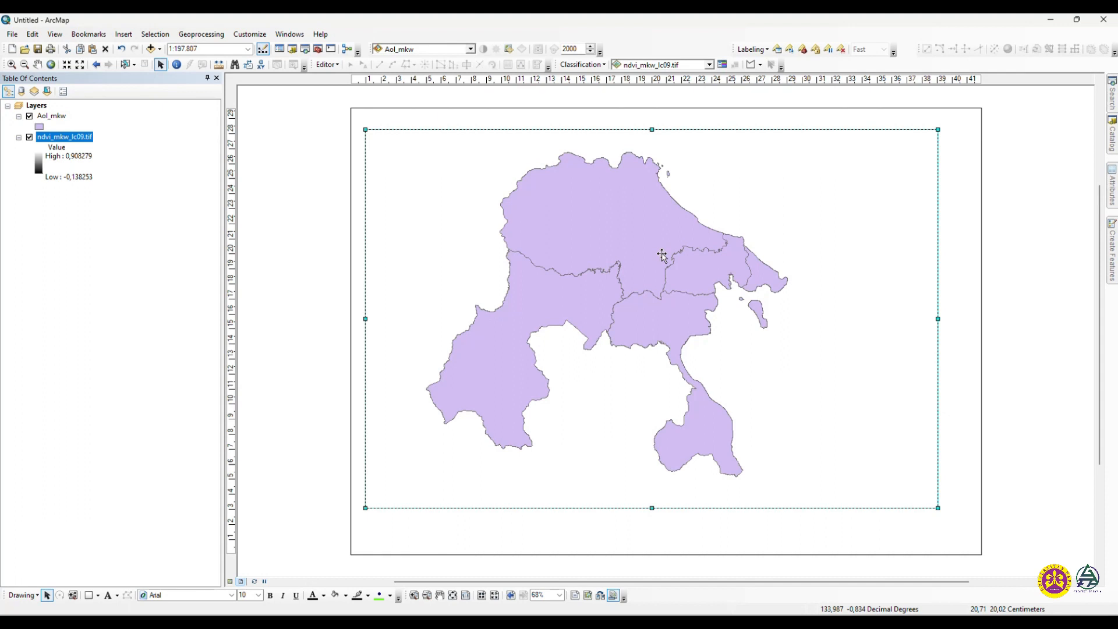
Reposition the resized data frame near the middle of the page and deselect it
drag(579, 226, 621, 254)
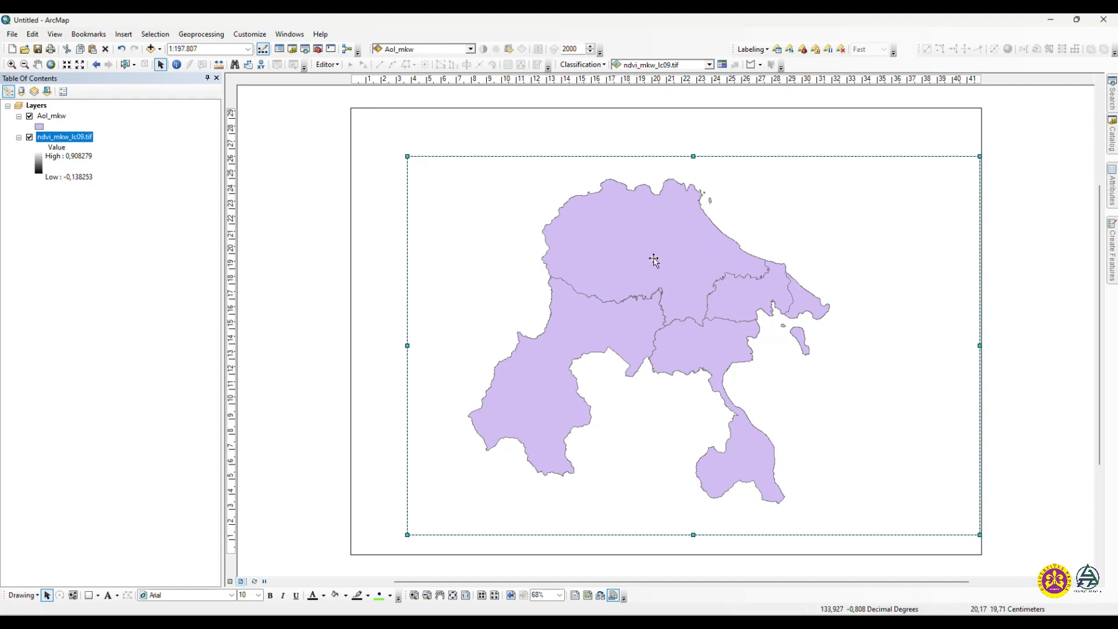
drag(717, 312, 684, 295)
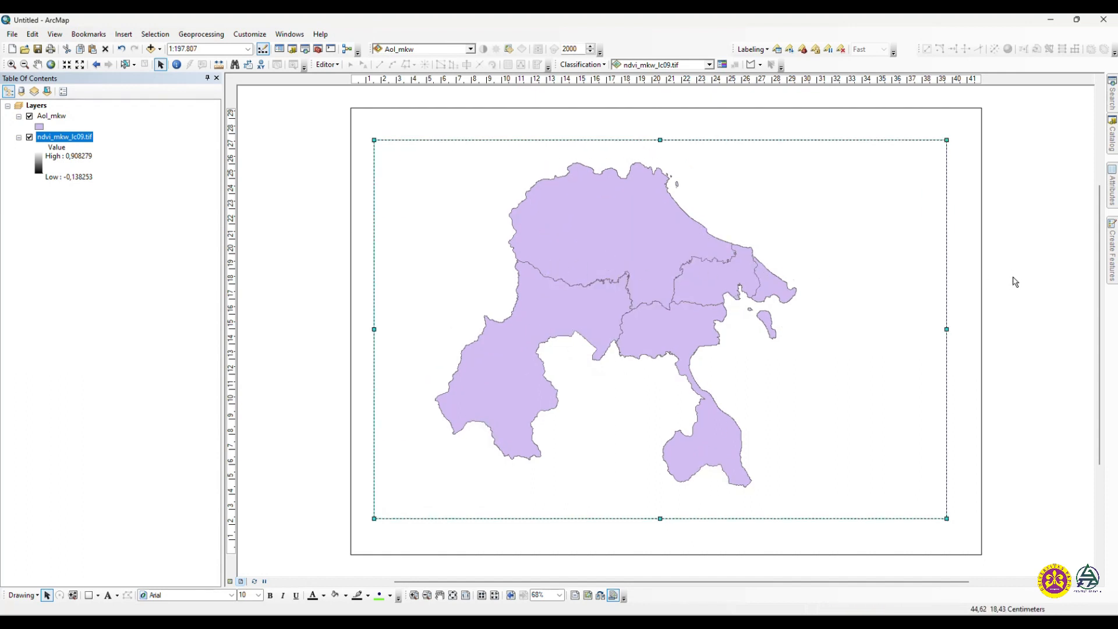
click(974, 276)
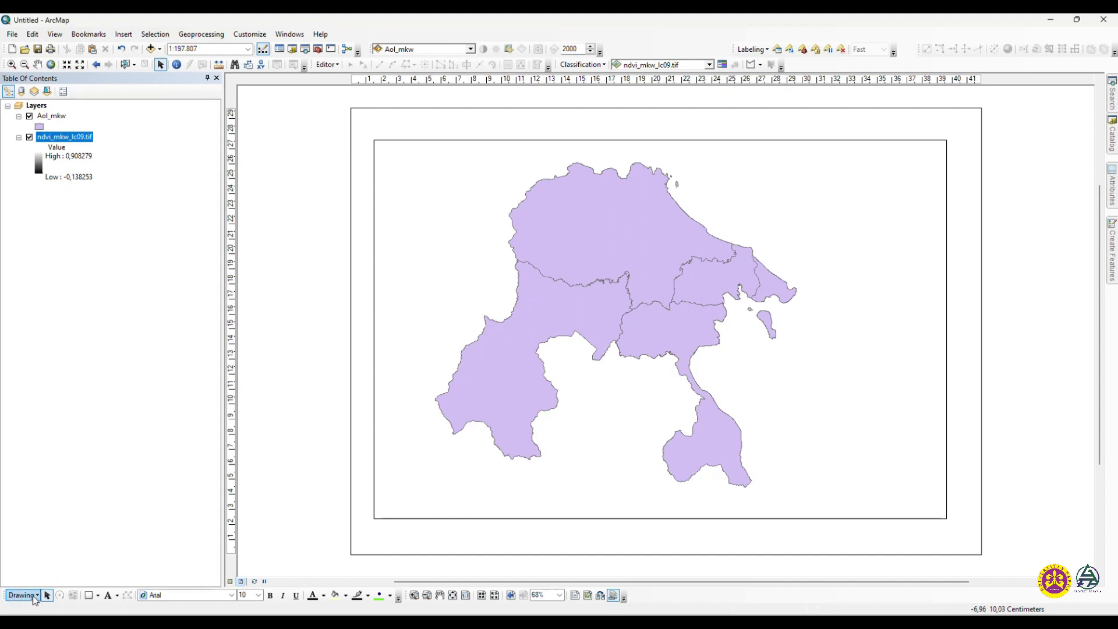
Check that the Draw toolbar is enabled, and draw a border rectangle of about 41.4 by 29.1 cm just inside the page edges
right_click(579, 36)
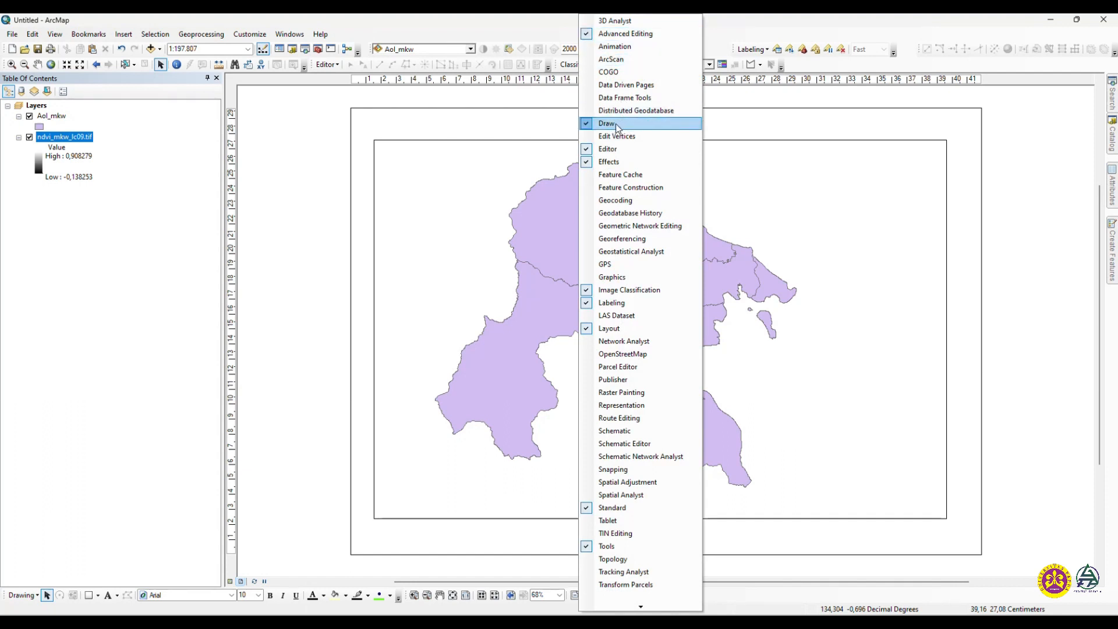
click(67, 530)
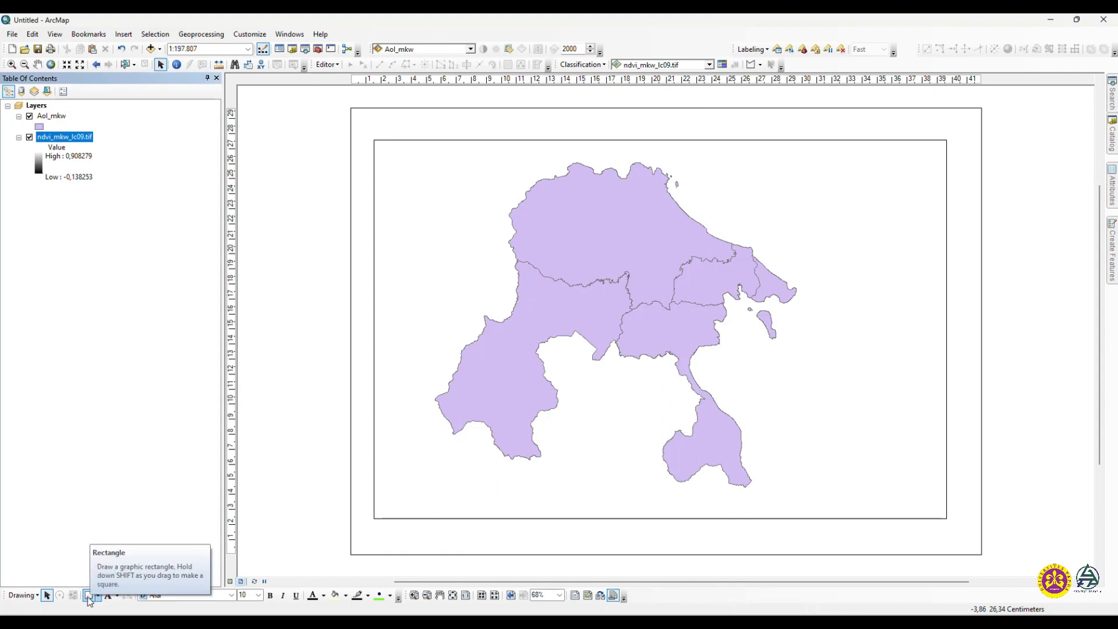
click(88, 597)
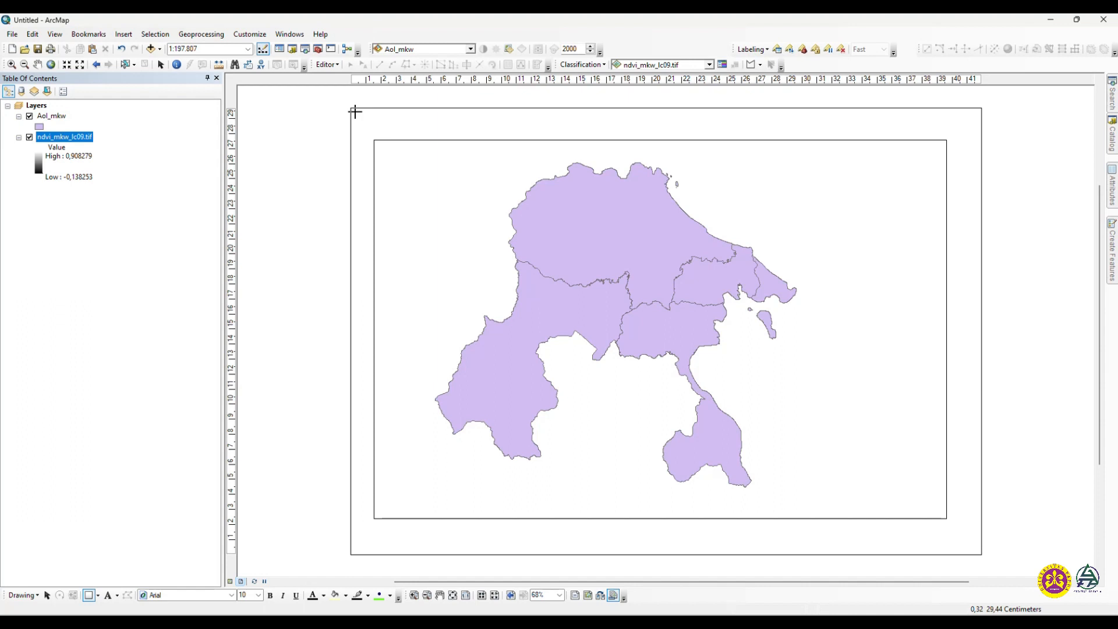
drag(355, 111, 929, 534)
mouse_move(1054, 545)
mouse_down()
mouse_move(968, 552)
mouse_move(978, 550)
mouse_up()
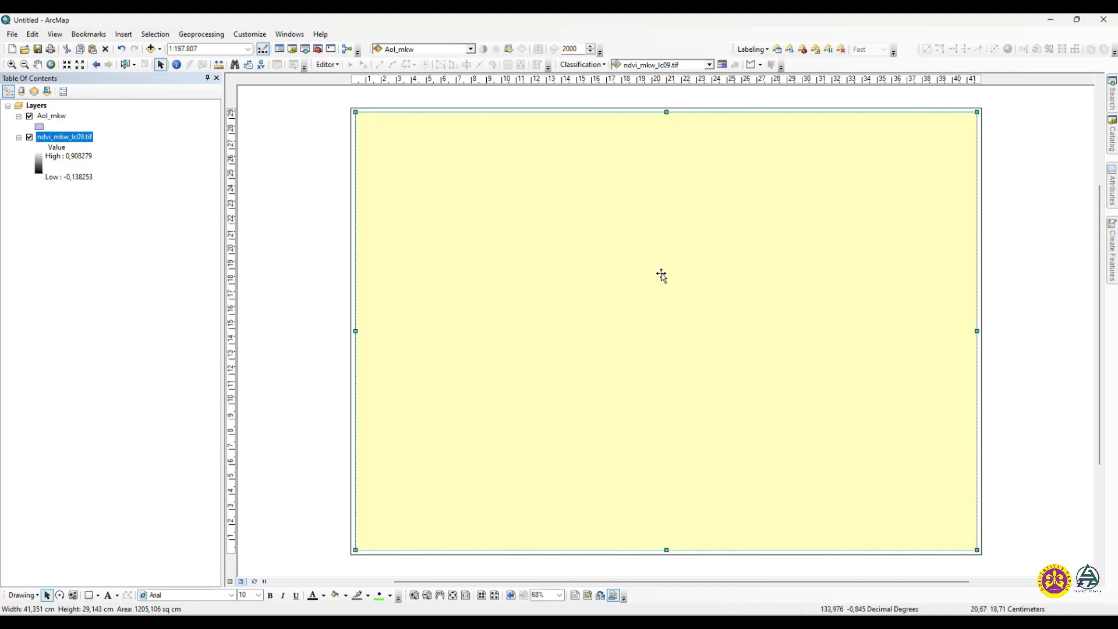
Set the border rectangle's fill color to No Color so the map shows through
right_click(514, 216)
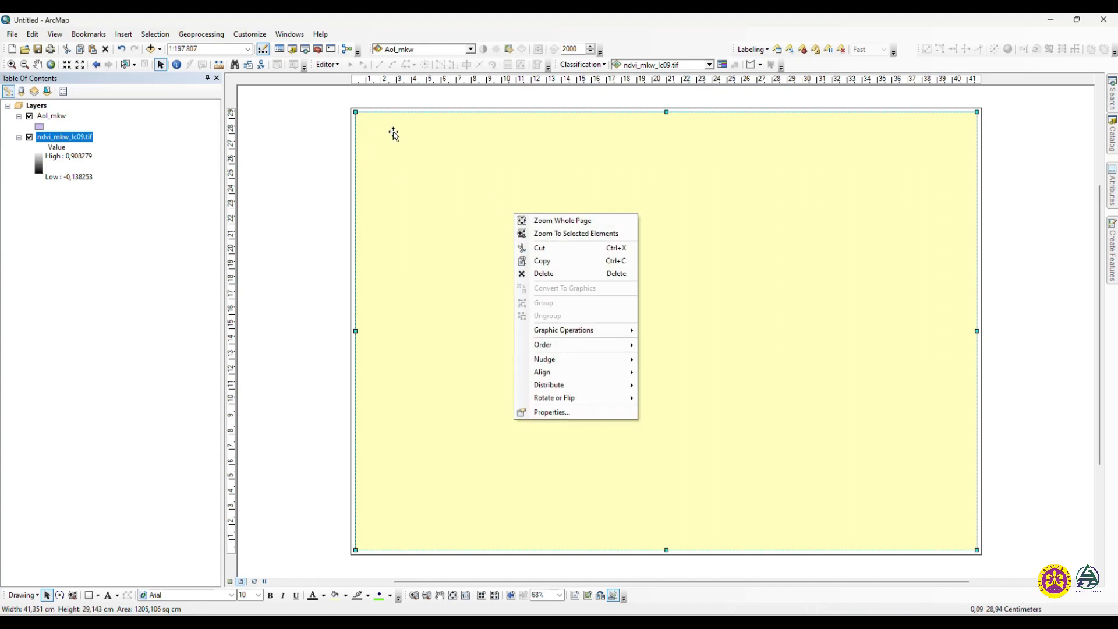
click(549, 412)
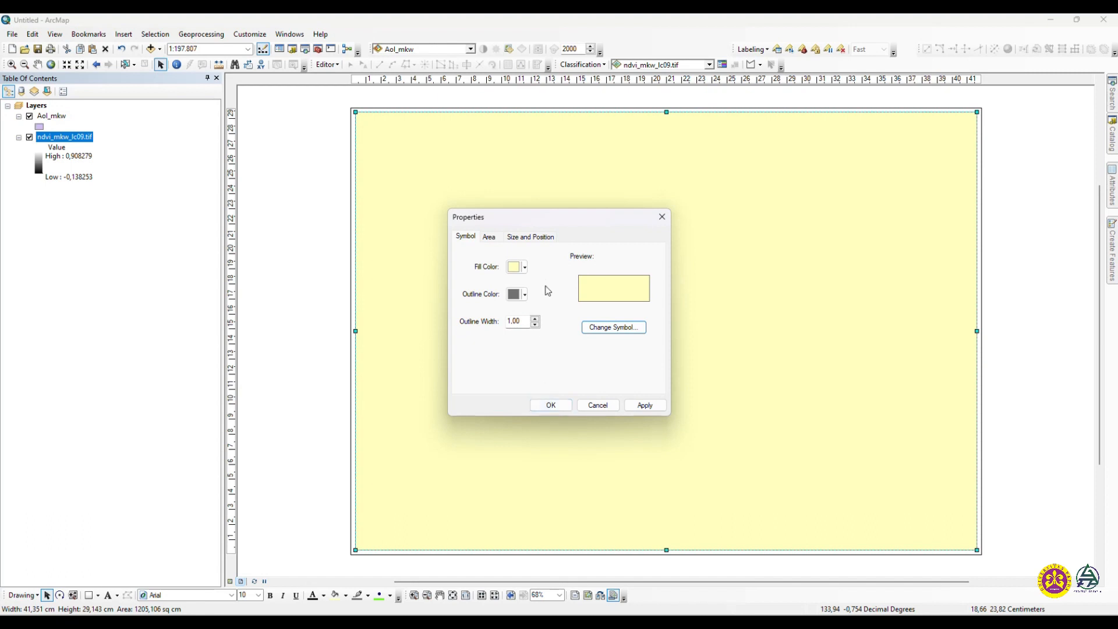
click(512, 269)
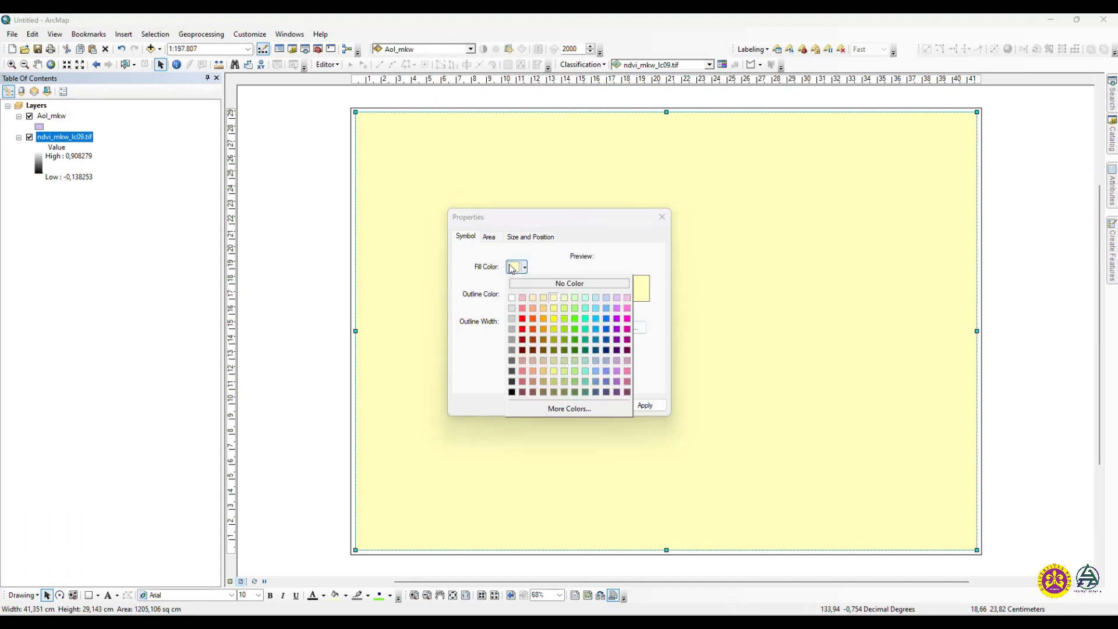
click(556, 284)
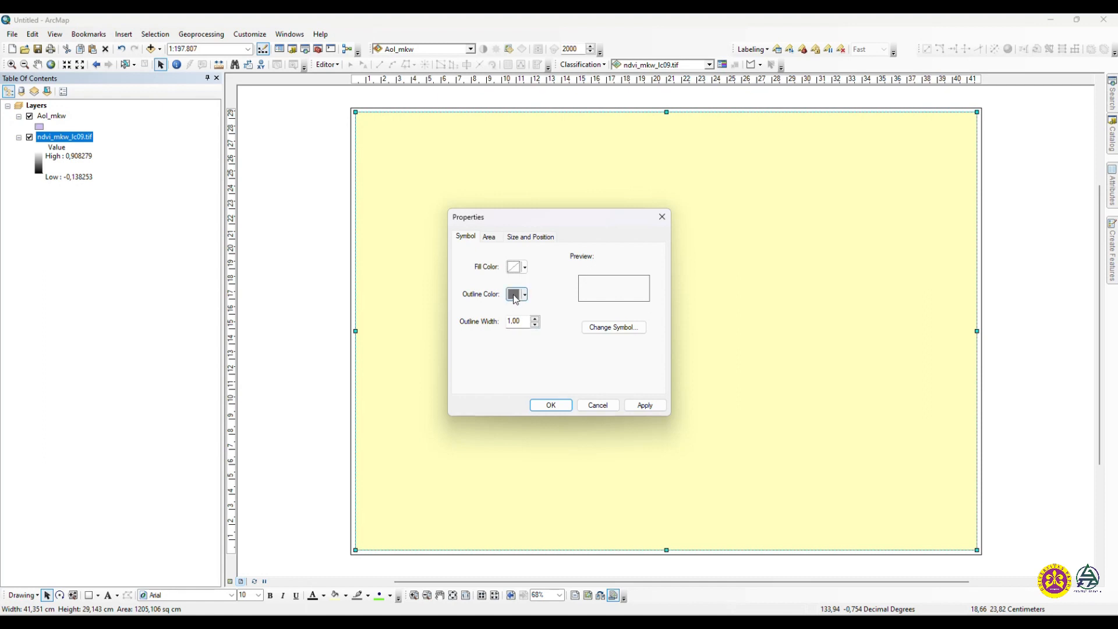
click(551, 406)
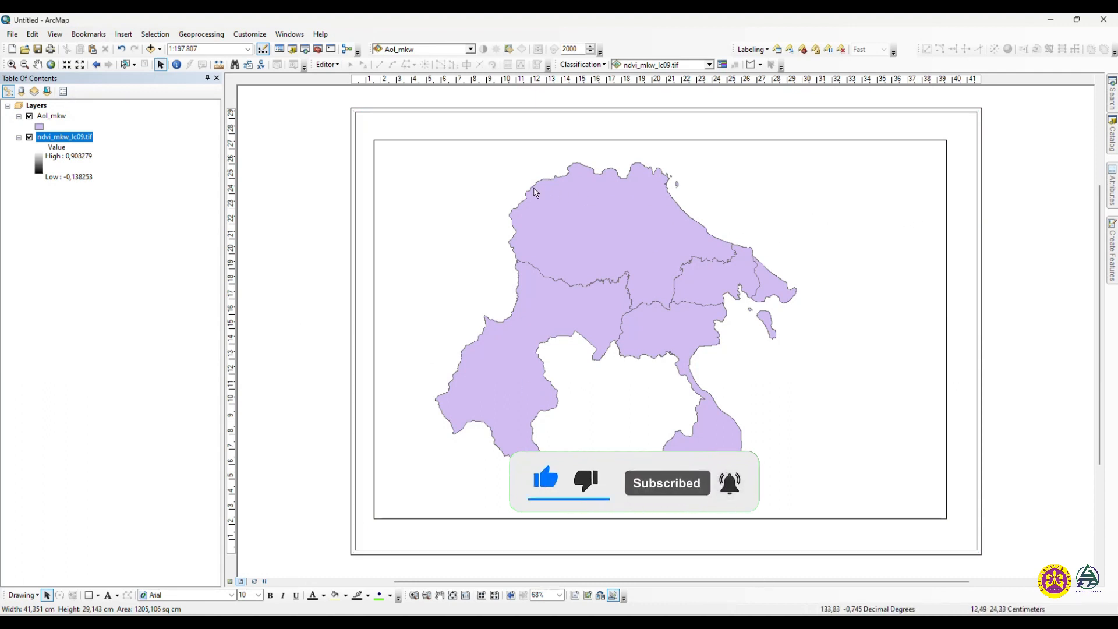
Move the data frame near the border's upper-left corner, extend it downward, and narrow it to leave a free strip on the page's right side
click(507, 240)
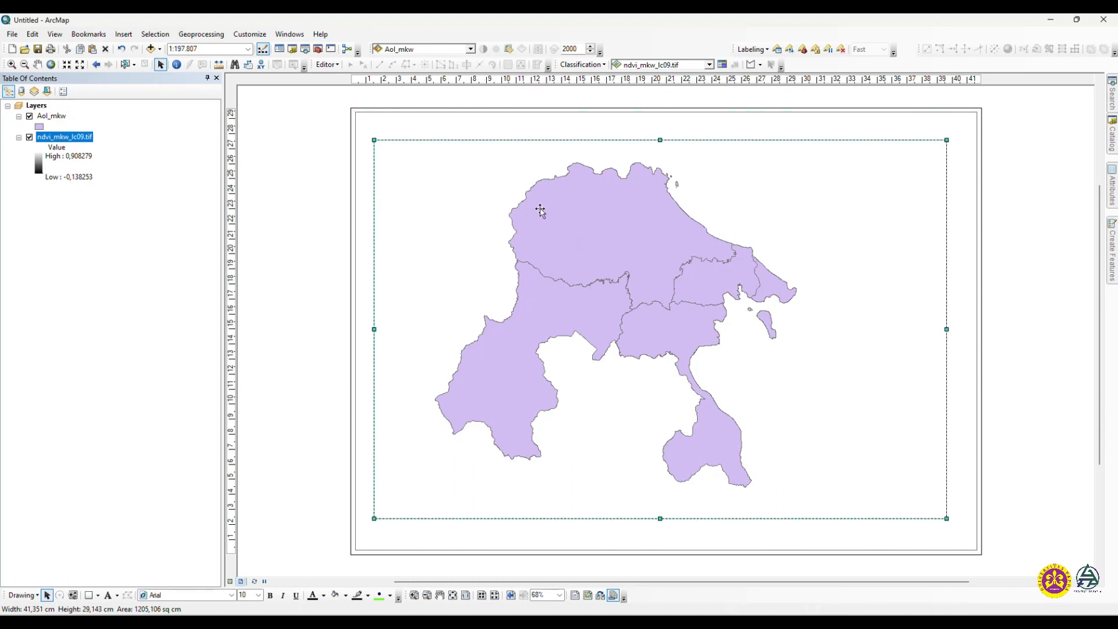
drag(468, 203, 458, 186)
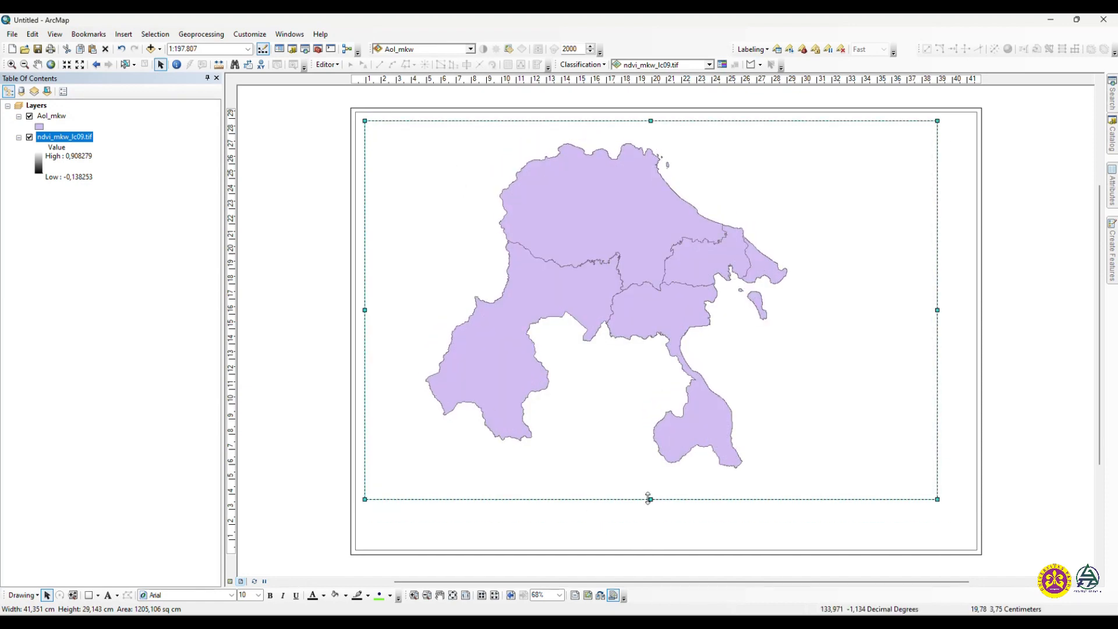
drag(651, 499, 648, 542)
drag(937, 329, 832, 329)
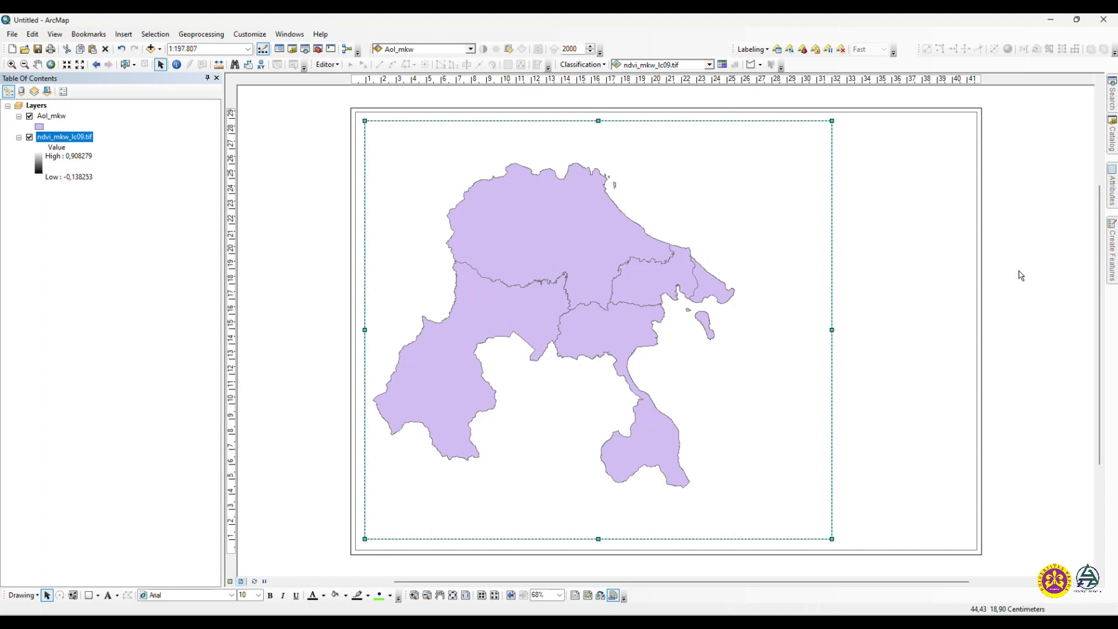
click(837, 124)
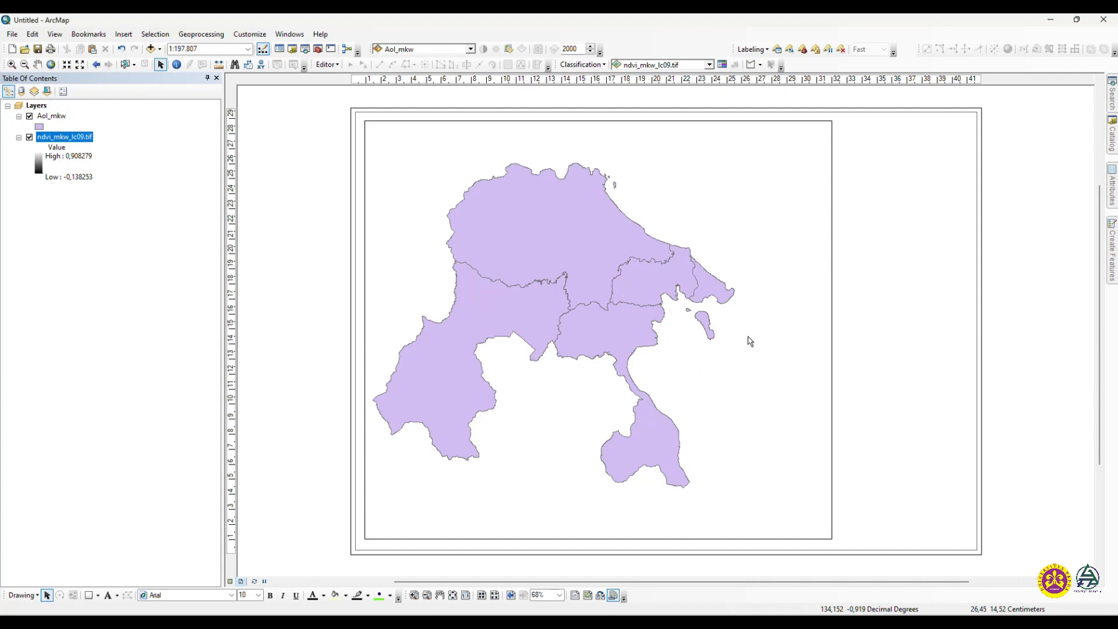
Try a slightly lower upper edge for the data frame, and raise the edge back towards the border
click(367, 120)
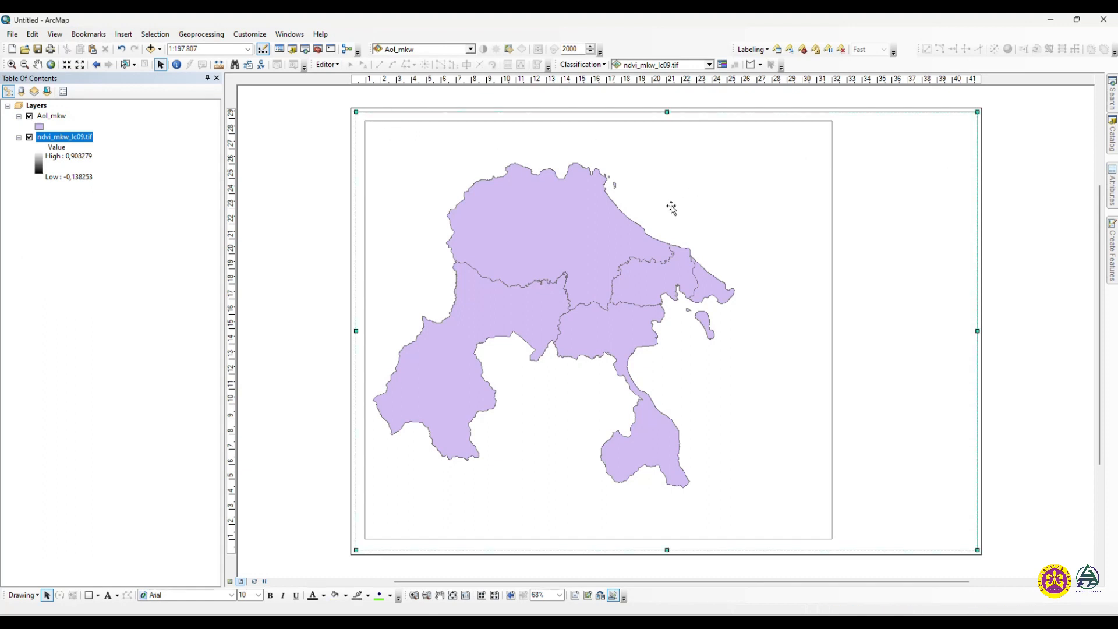
click(638, 190)
drag(599, 121, 598, 127)
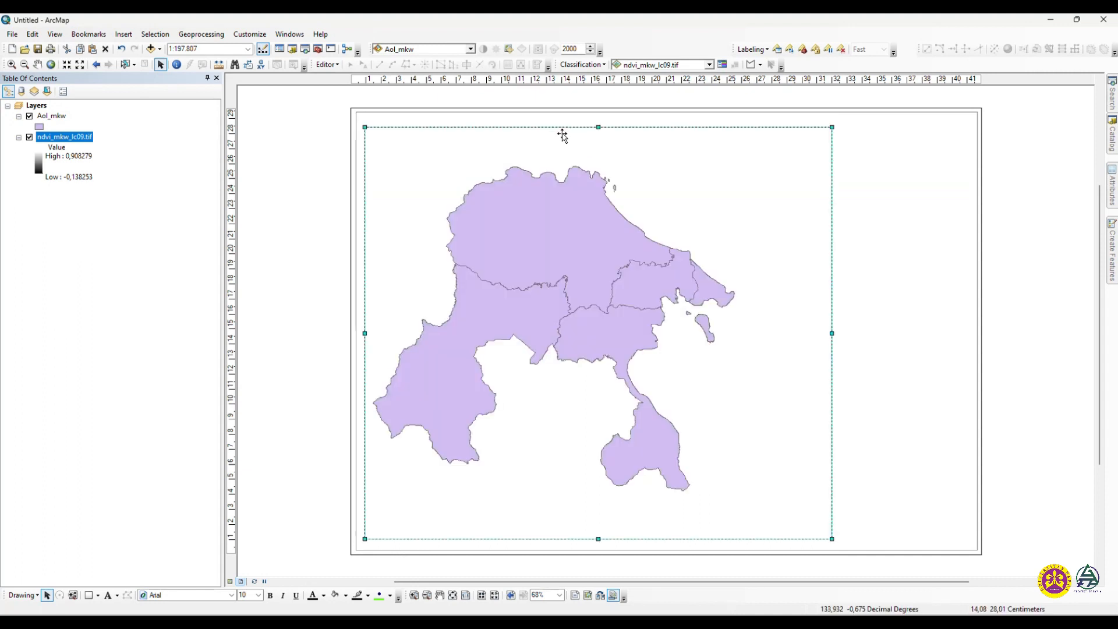
click(594, 116)
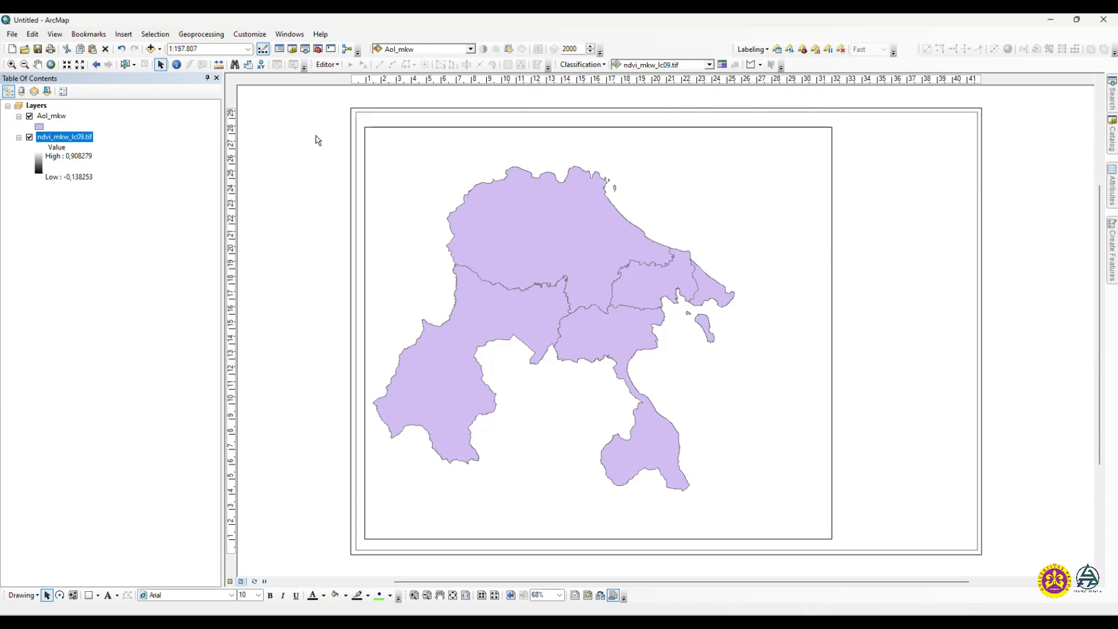
click(599, 127)
drag(599, 127, 598, 121)
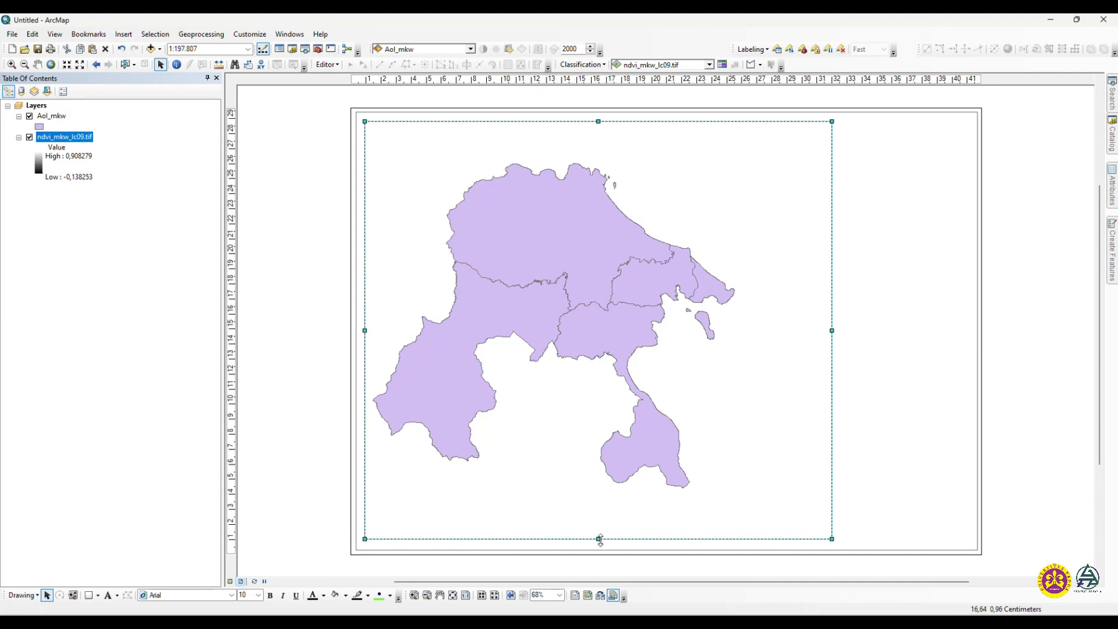
click(856, 327)
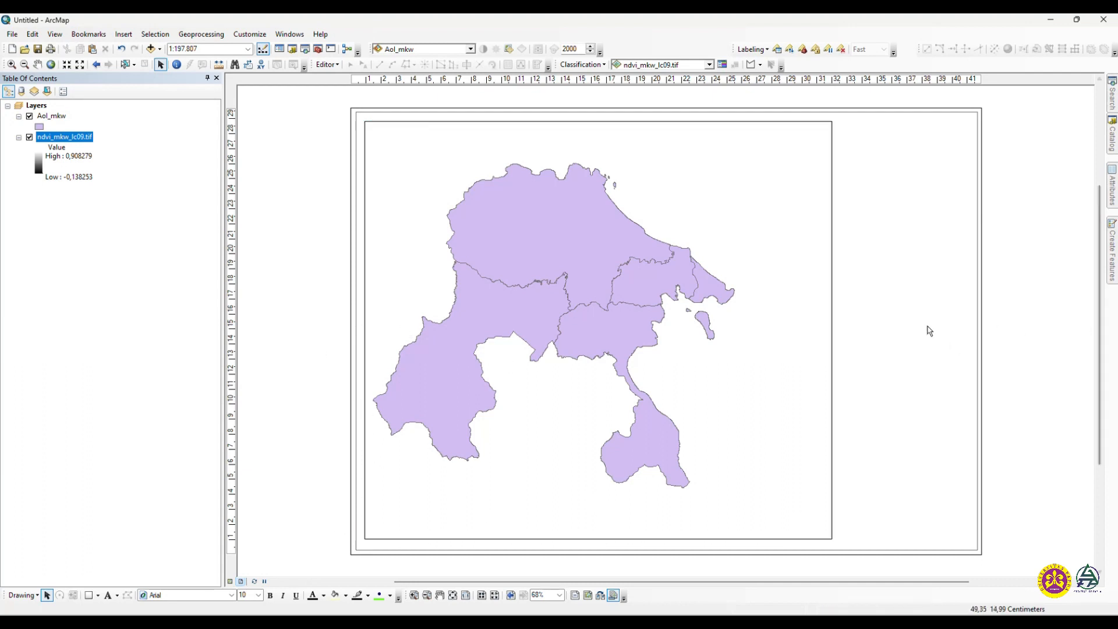
Widen the data frame slightly by extending its right edge, and deselect it
click(805, 331)
drag(832, 330, 845, 330)
click(1058, 330)
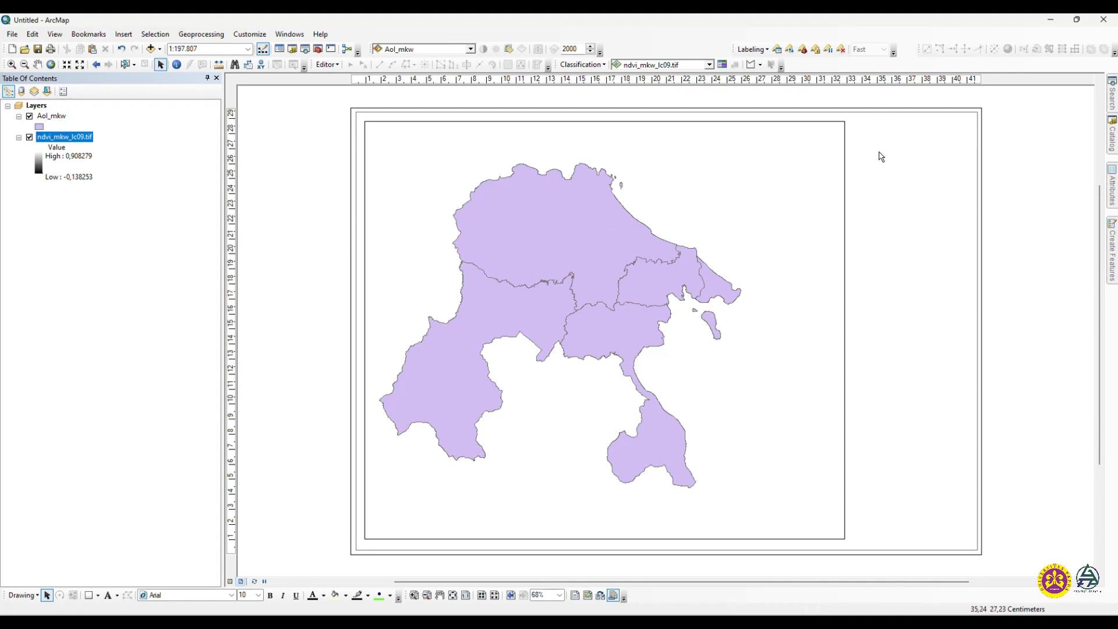
Copy the unfilled border rectangle and paste a duplicate onto the layout
click(964, 224)
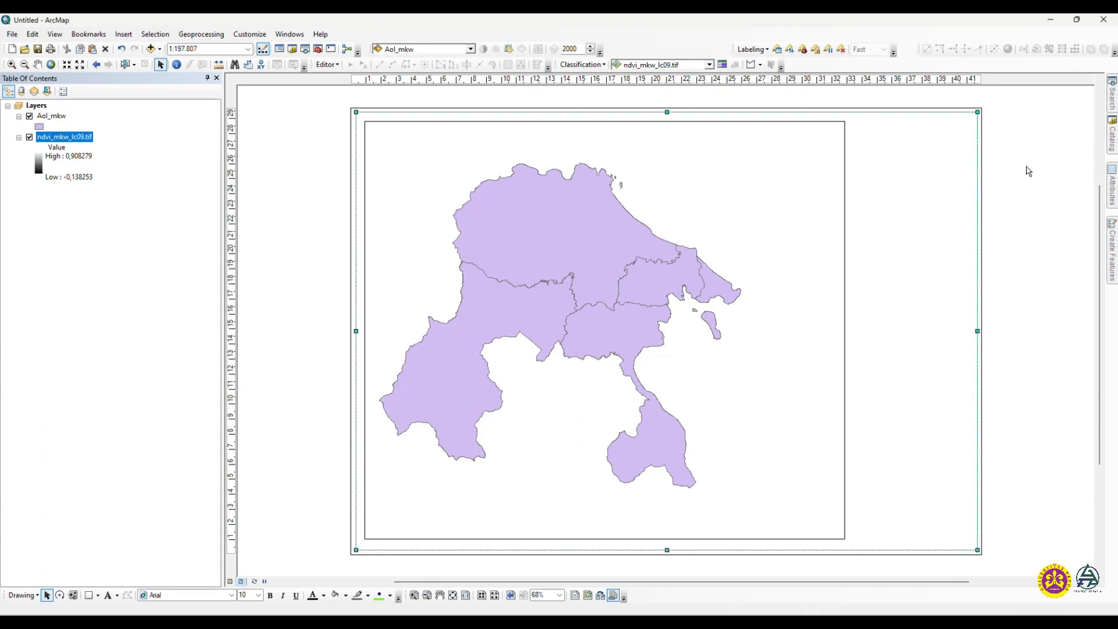
right_click(905, 183)
click(932, 228)
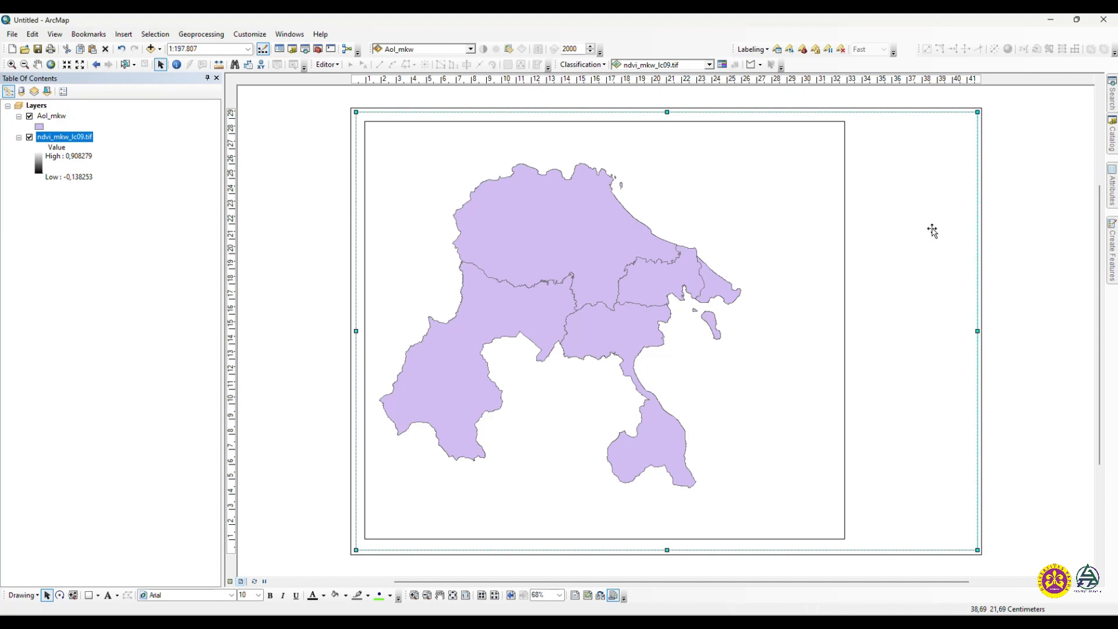
right_click(1012, 196)
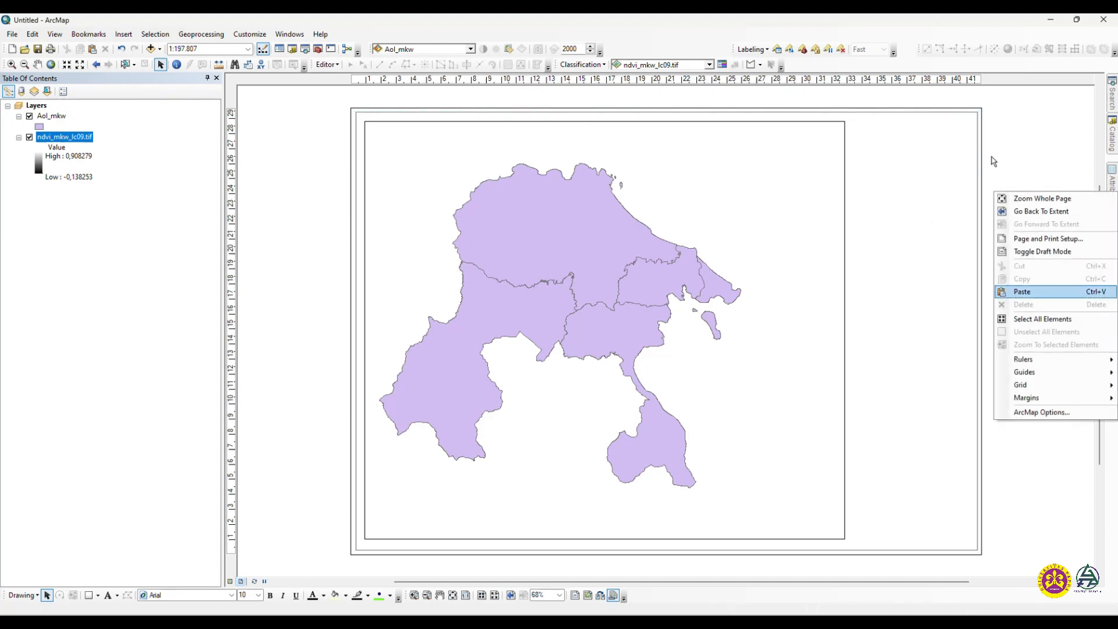
click(917, 183)
right_click(1029, 185)
click(1026, 284)
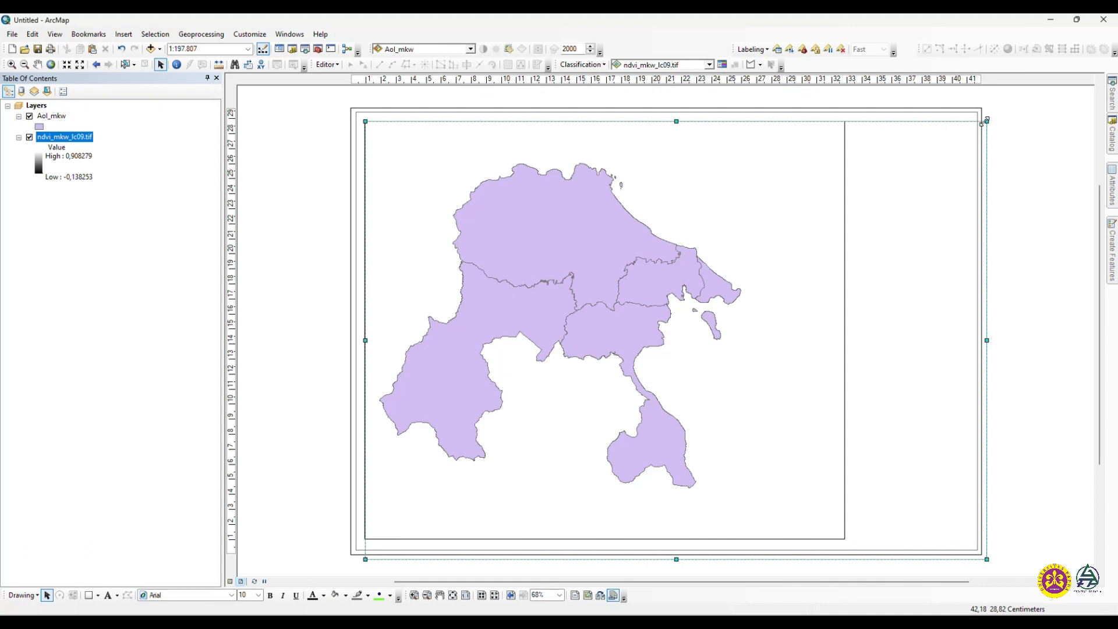
Narrow the duplicated border rectangle to a tall panel and move it over the free strip on the page's right side
drag(422, 151, 537, 158)
drag(656, 351, 890, 347)
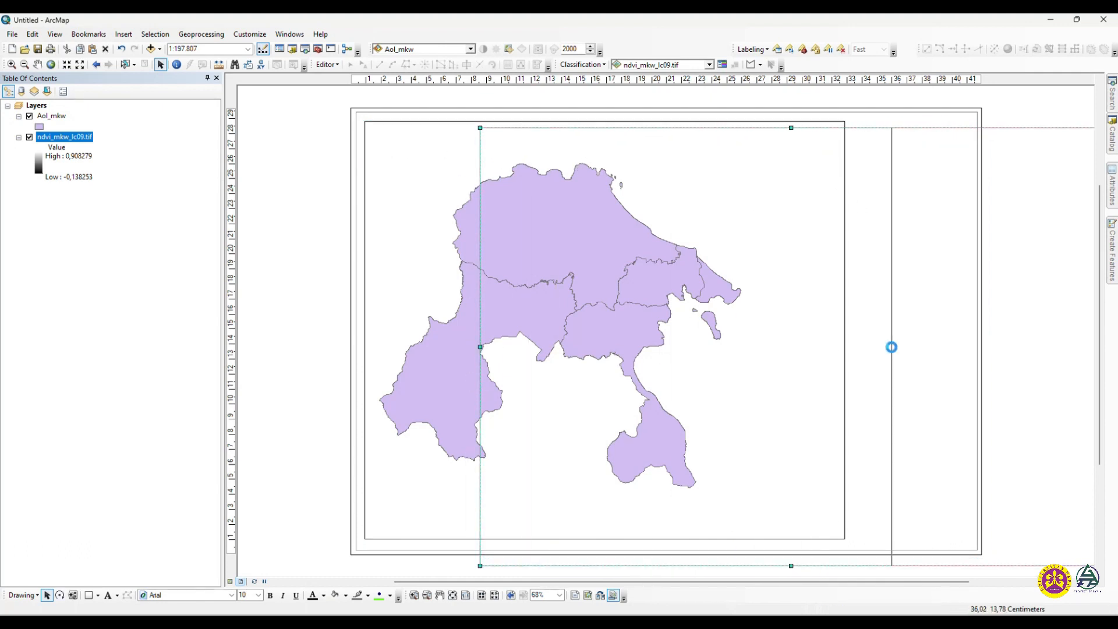
drag(946, 259, 539, 252)
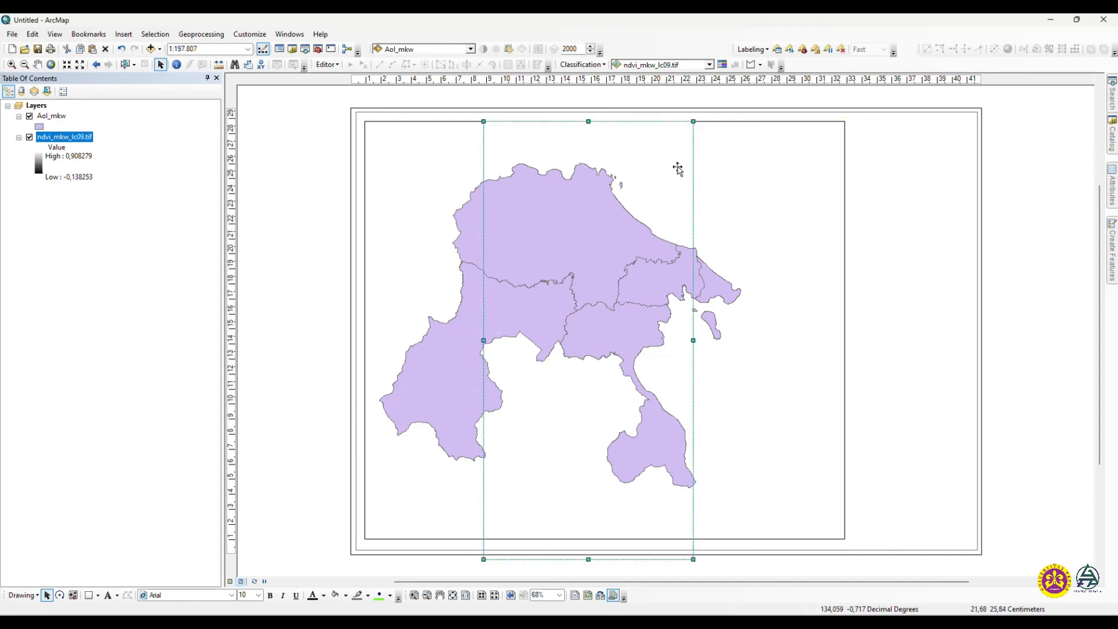
drag(676, 168, 1029, 167)
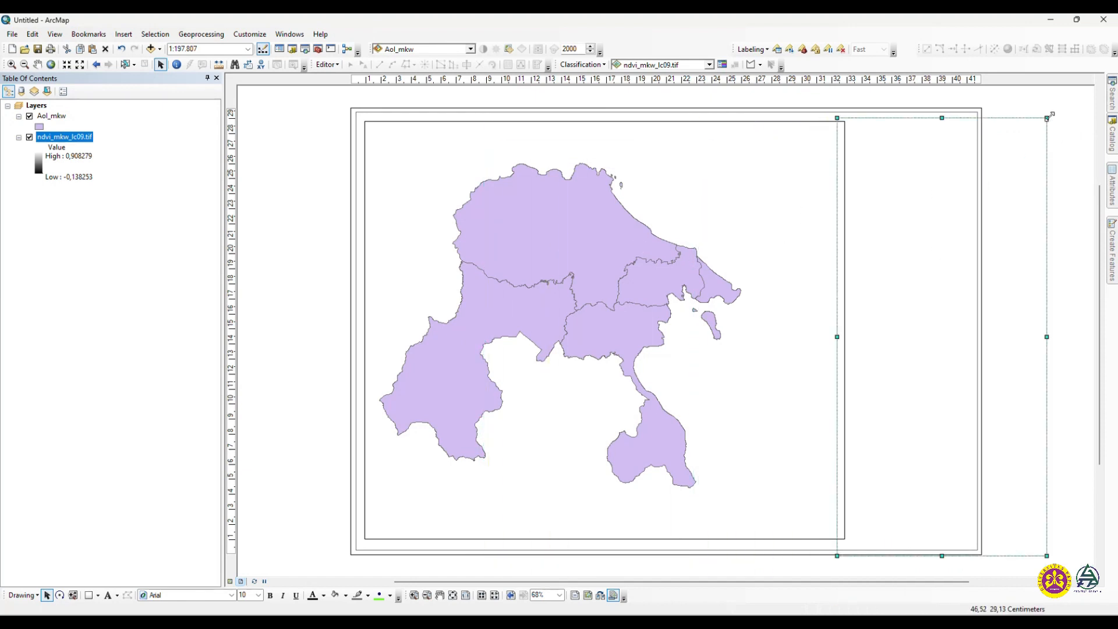
Shrink and reposition the side panel inside the free strip, and adjust its right, lower and upper edges to fit within the border
drag(1046, 118, 993, 168)
drag(851, 220, 870, 173)
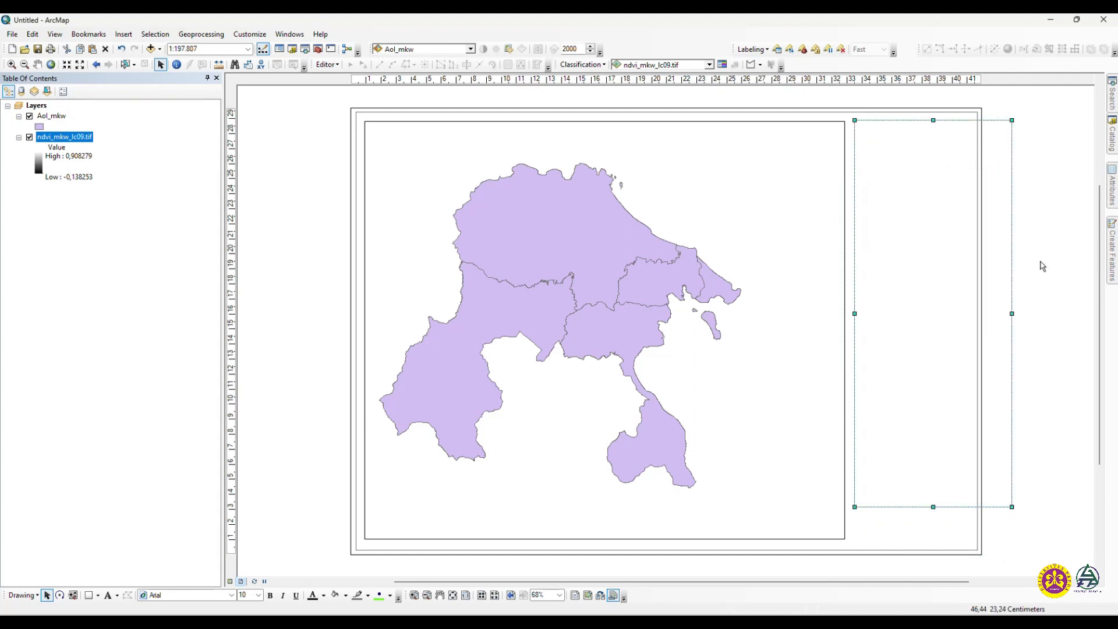
drag(1007, 314, 972, 315)
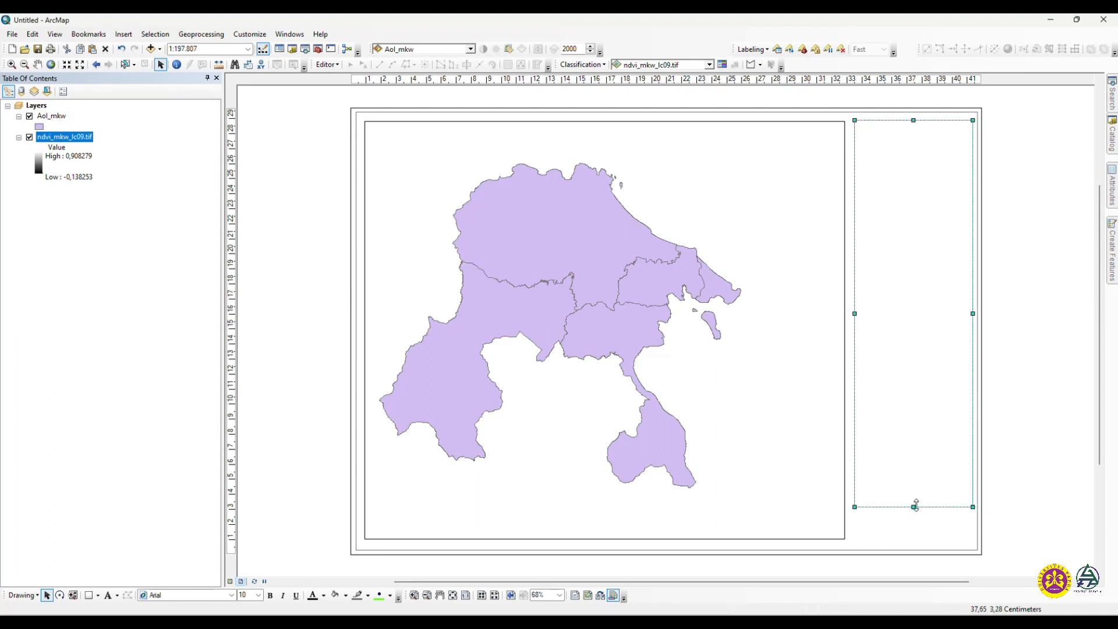
drag(913, 506, 913, 542)
drag(912, 120, 912, 118)
Narrow the data frame slightly from its right edge, extend the side panel's left edge towards it, and deselect the panel
click(802, 373)
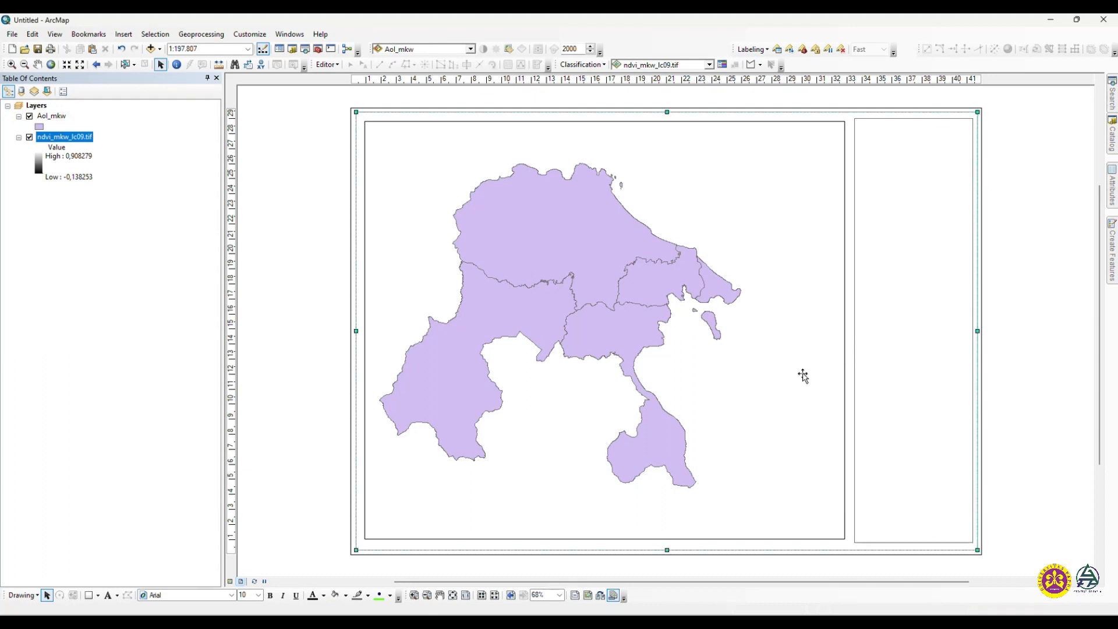
click(803, 367)
mouse_move(844, 330)
mouse_down()
mouse_move(831, 330)
mouse_move(842, 333)
mouse_up()
click(842, 335)
click(841, 330)
click(851, 330)
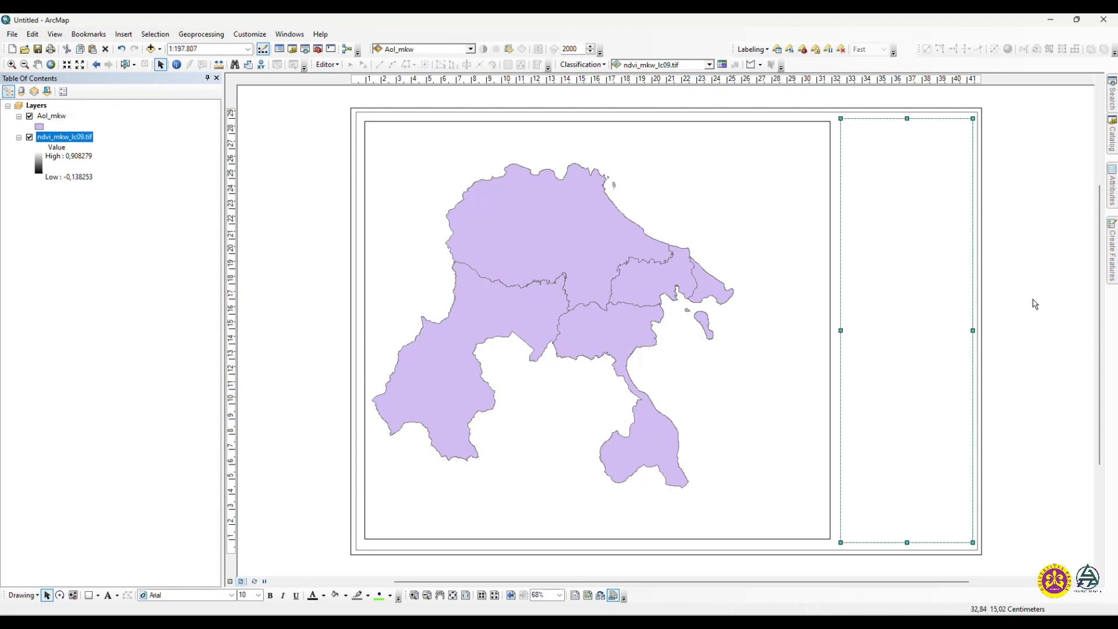
click(1040, 304)
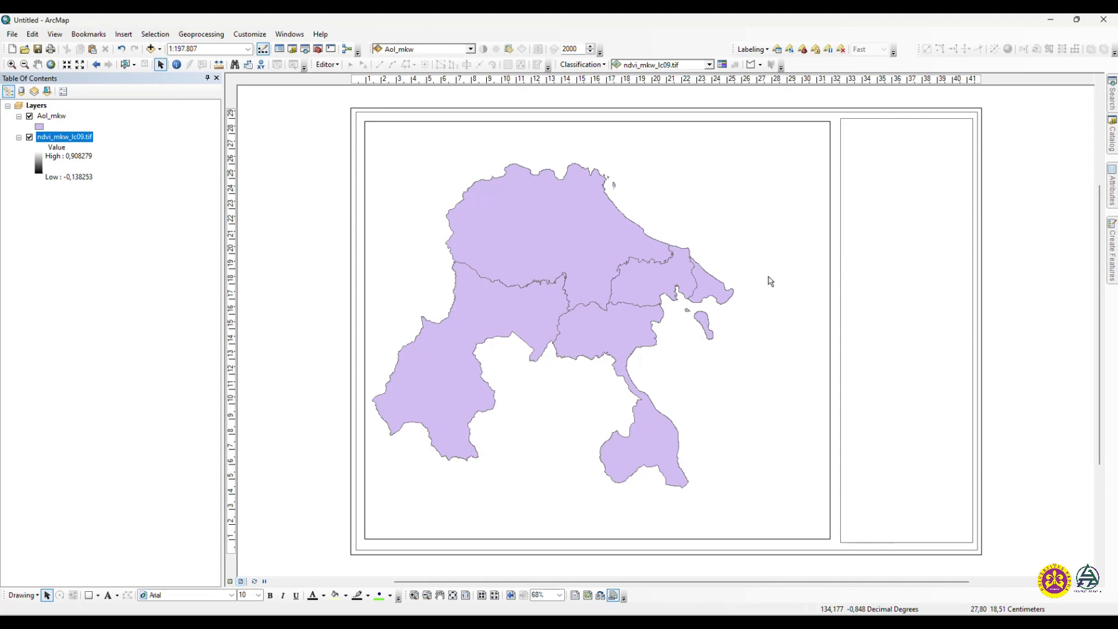
Nudge the inner border rectangle slightly left and extend its right edge closer to the outer page border
click(594, 525)
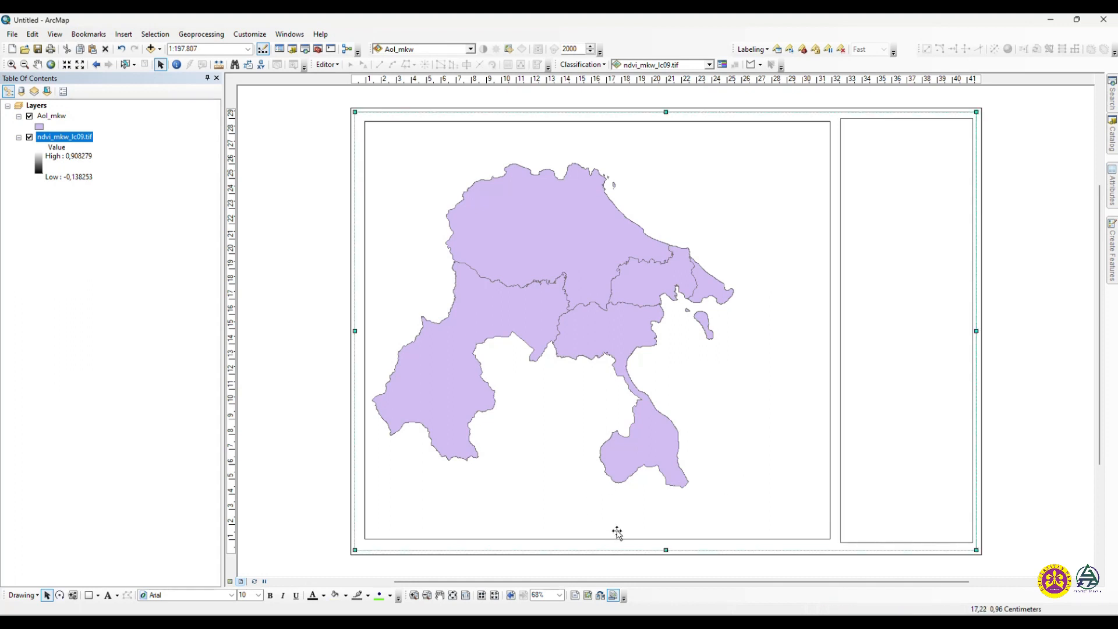
click(1091, 438)
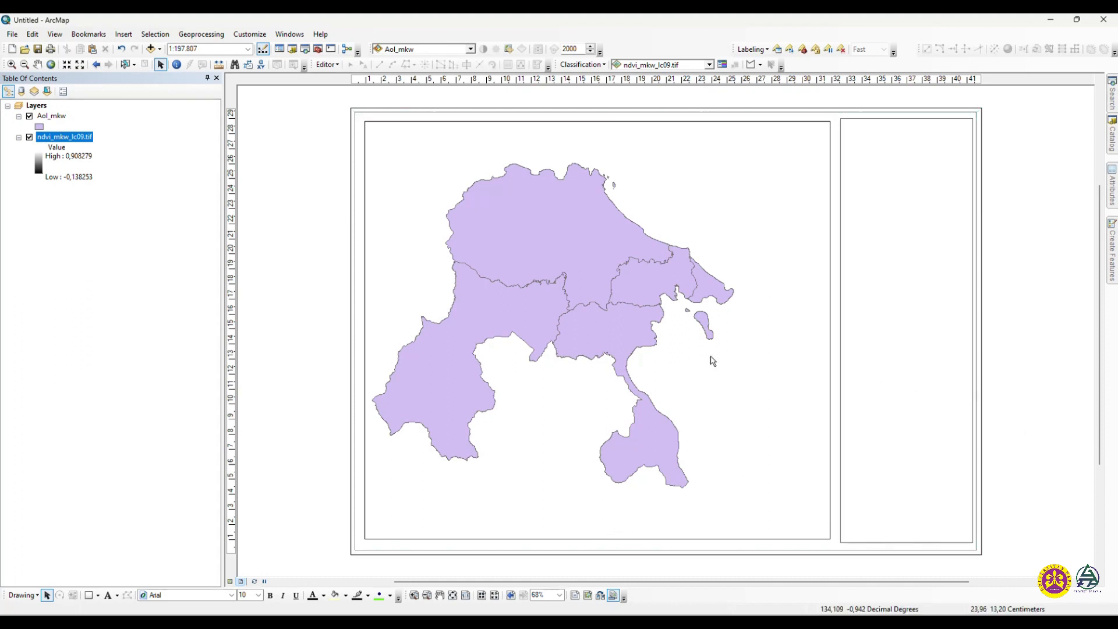
click(603, 477)
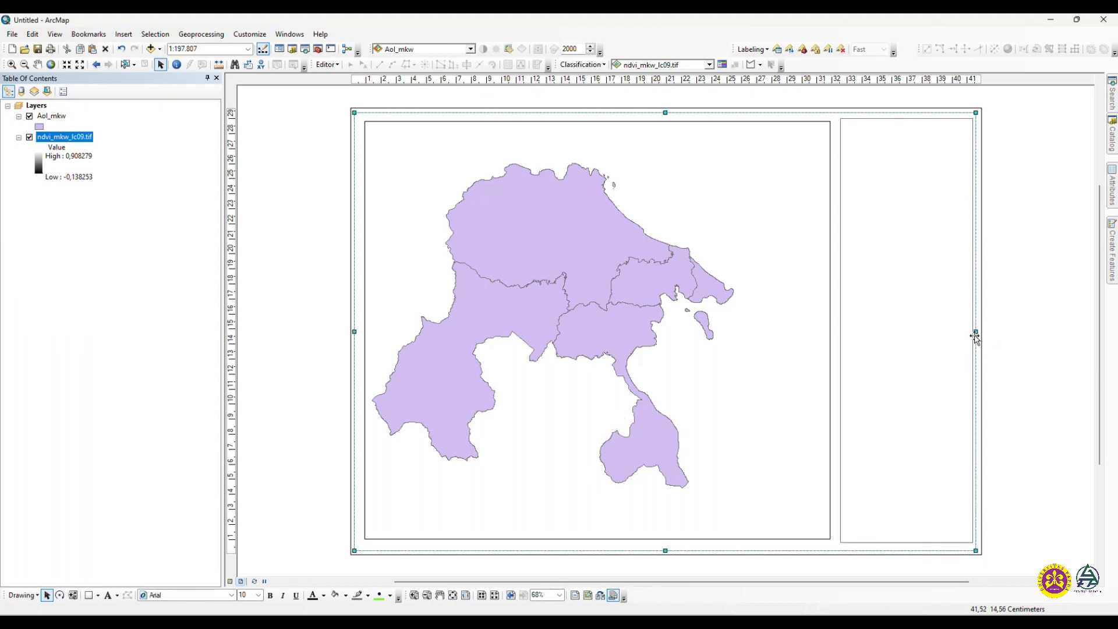
drag(976, 334, 980, 334)
Extend the lower edges of the side panel and the data frame slightly downward, and deselect the data frame
click(898, 518)
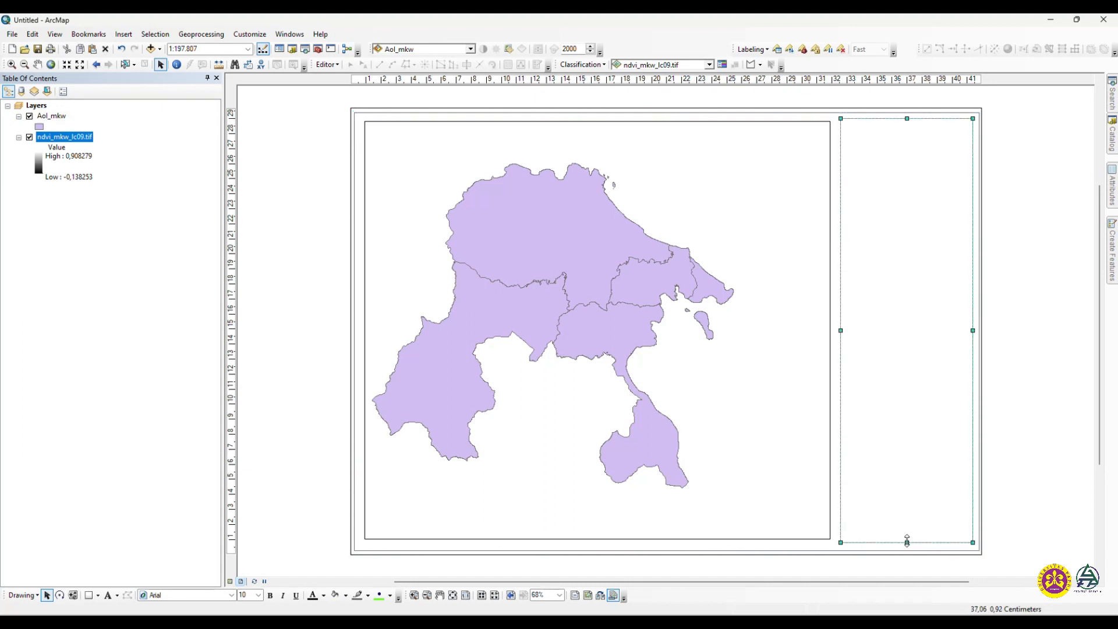
drag(907, 541, 907, 544)
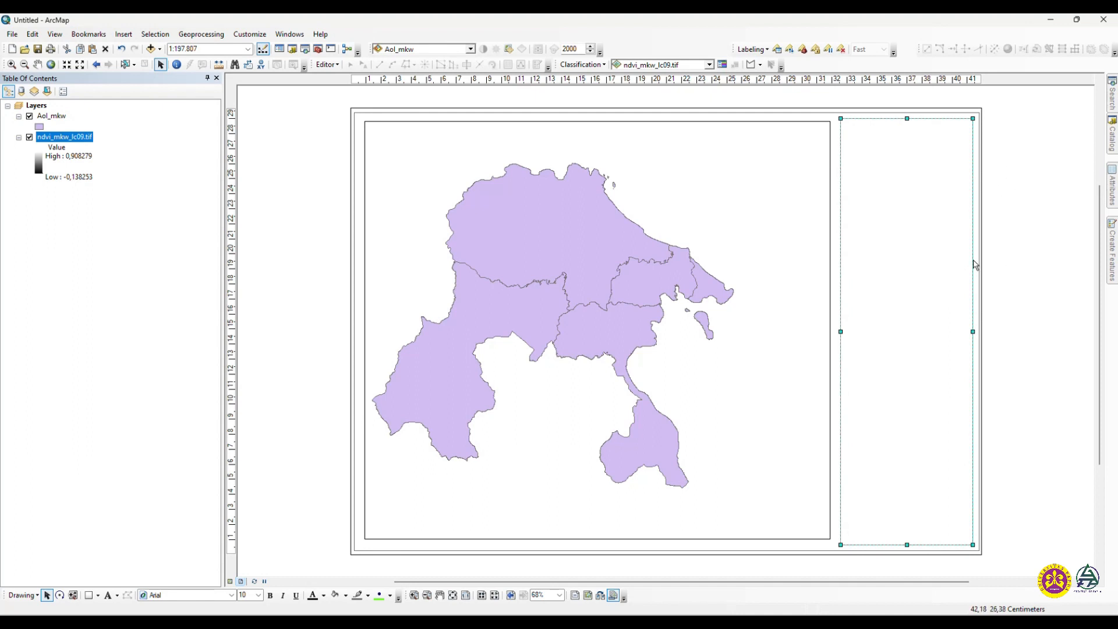
click(703, 312)
click(703, 311)
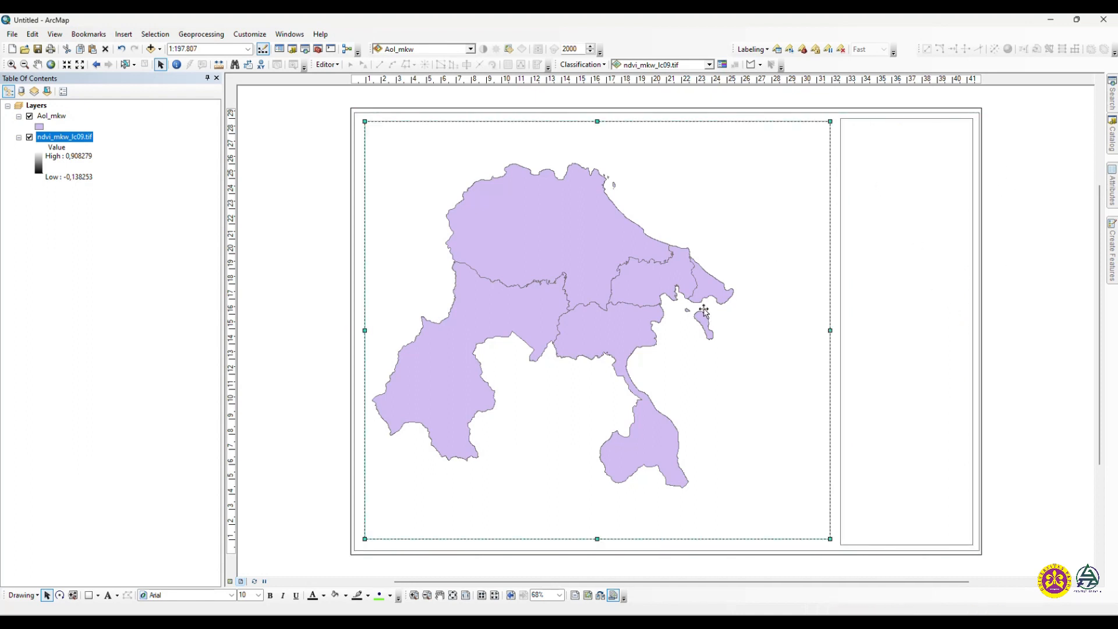
drag(598, 539, 598, 541)
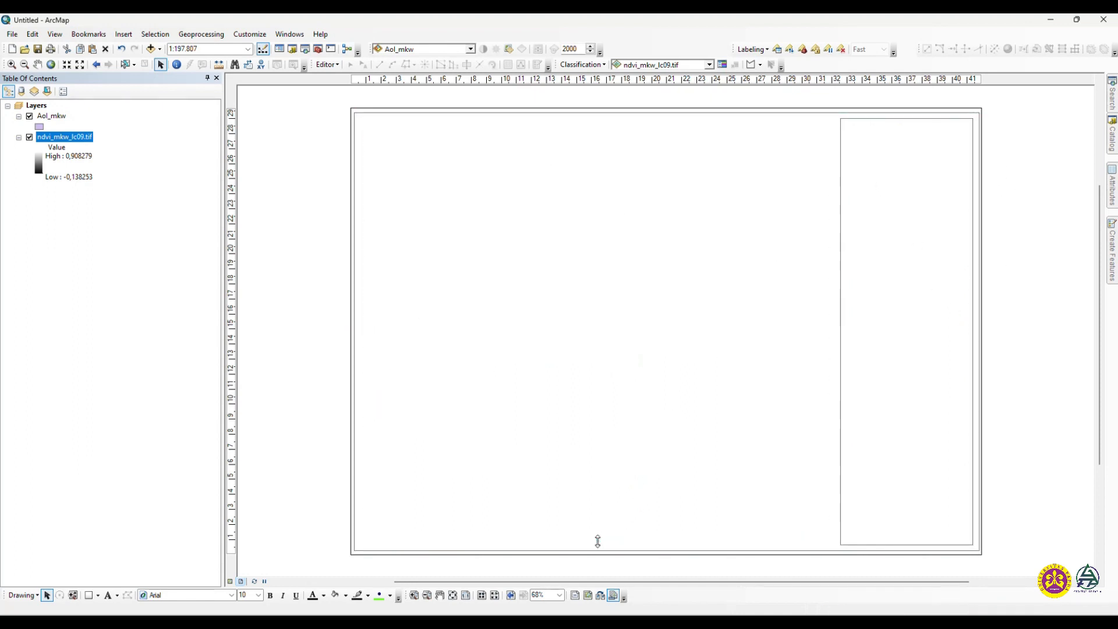
click(329, 297)
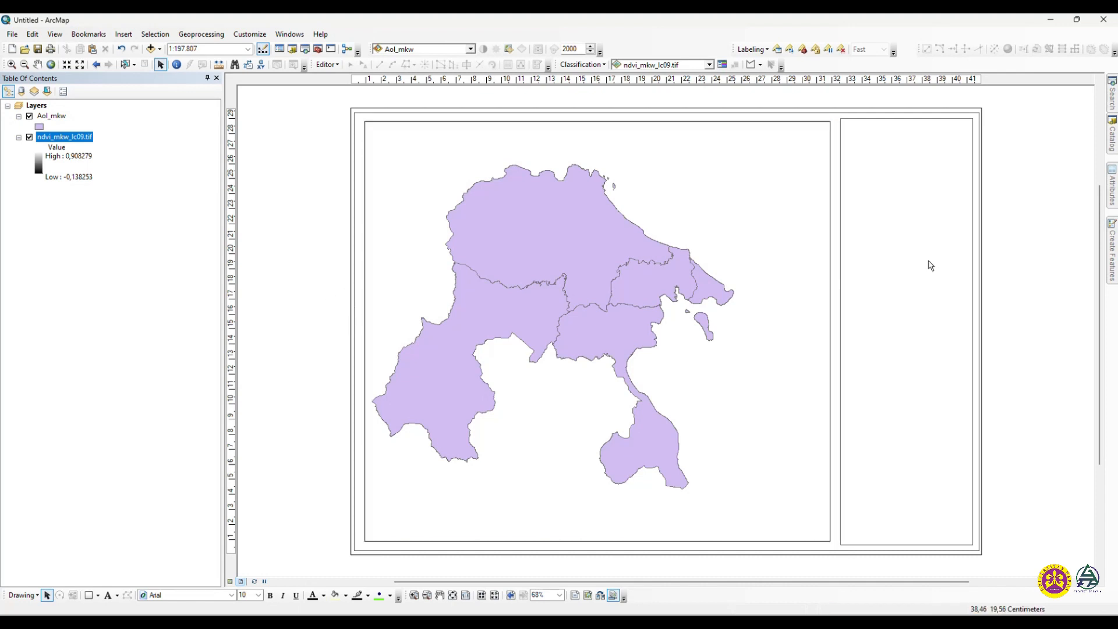
click(901, 272)
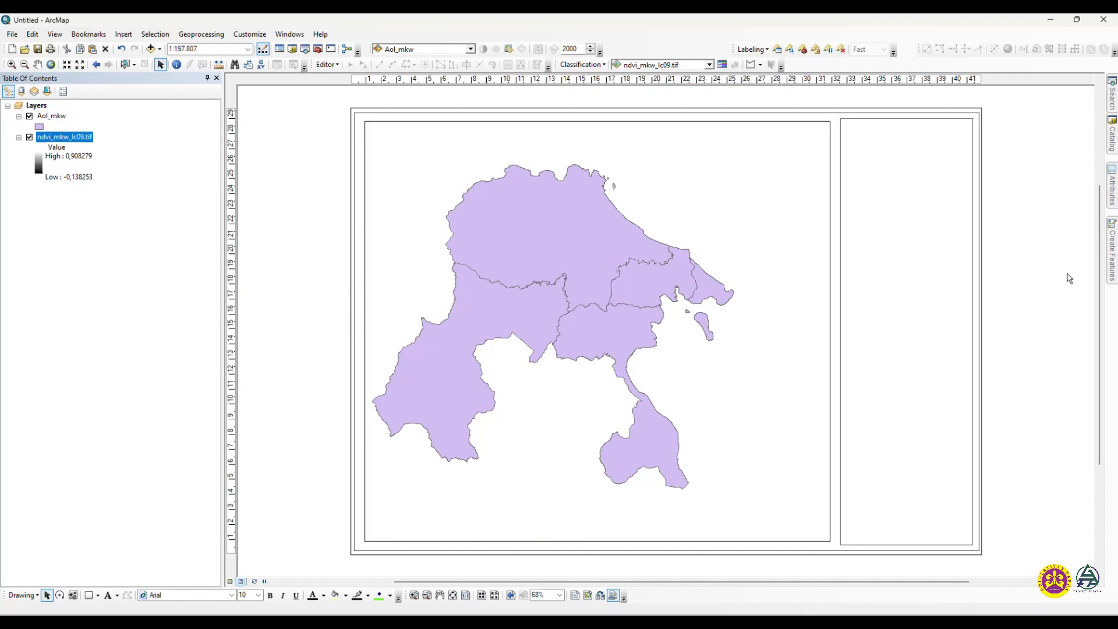
key(Delete)
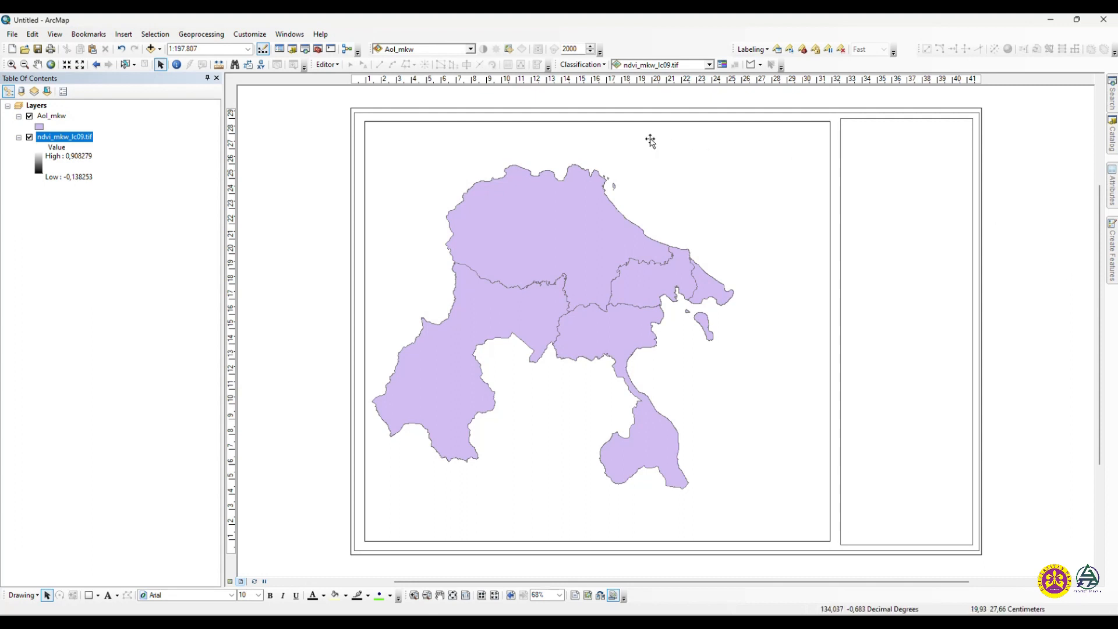
click(632, 111)
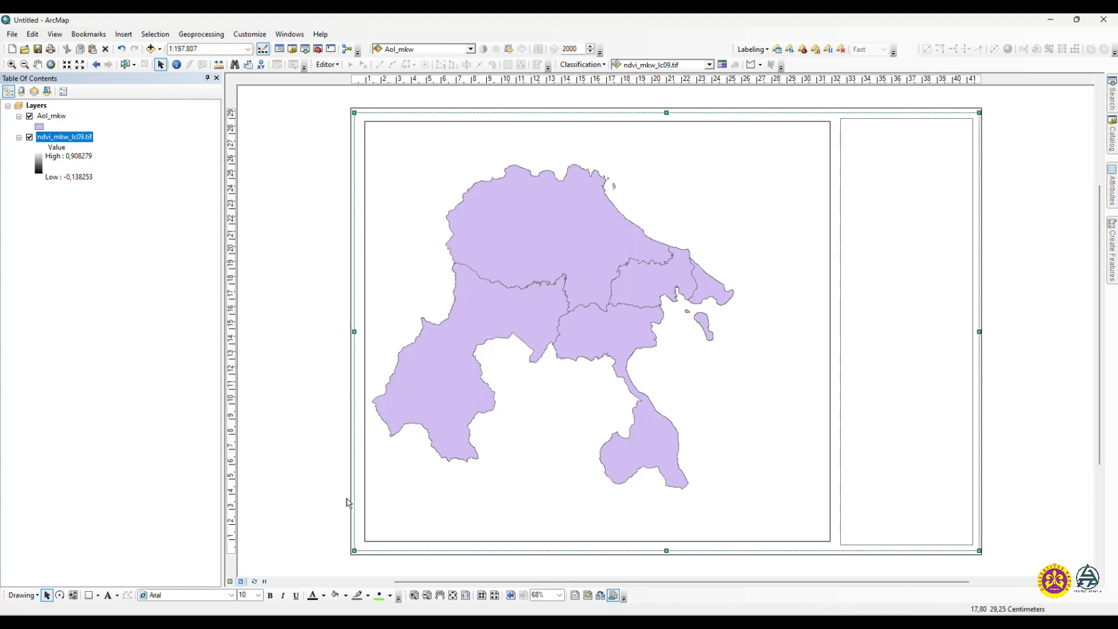
click(562, 271)
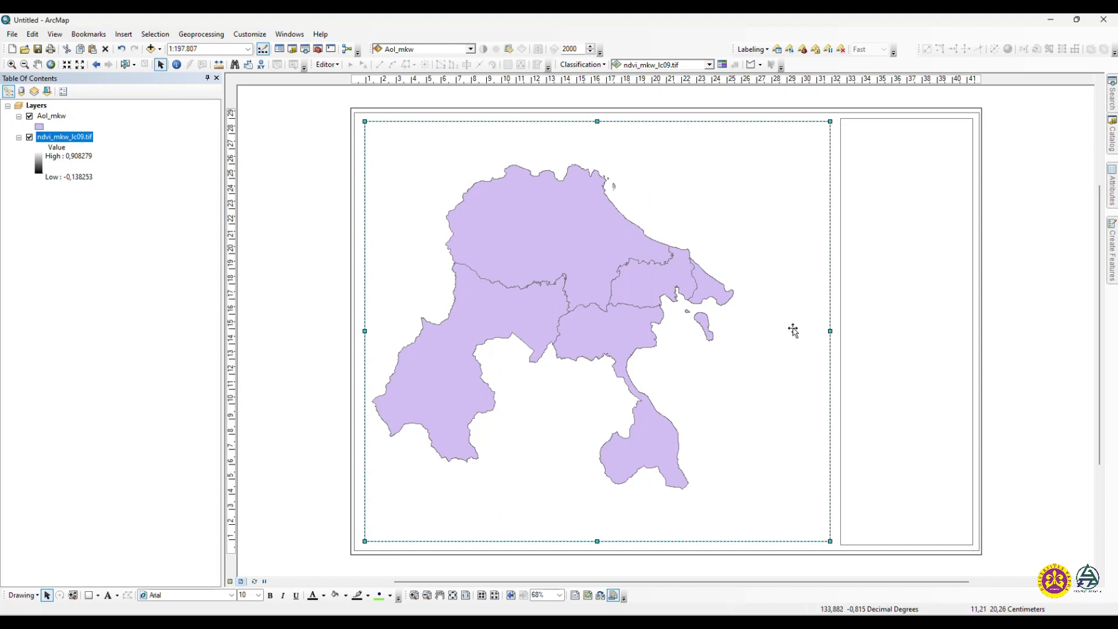
click(909, 274)
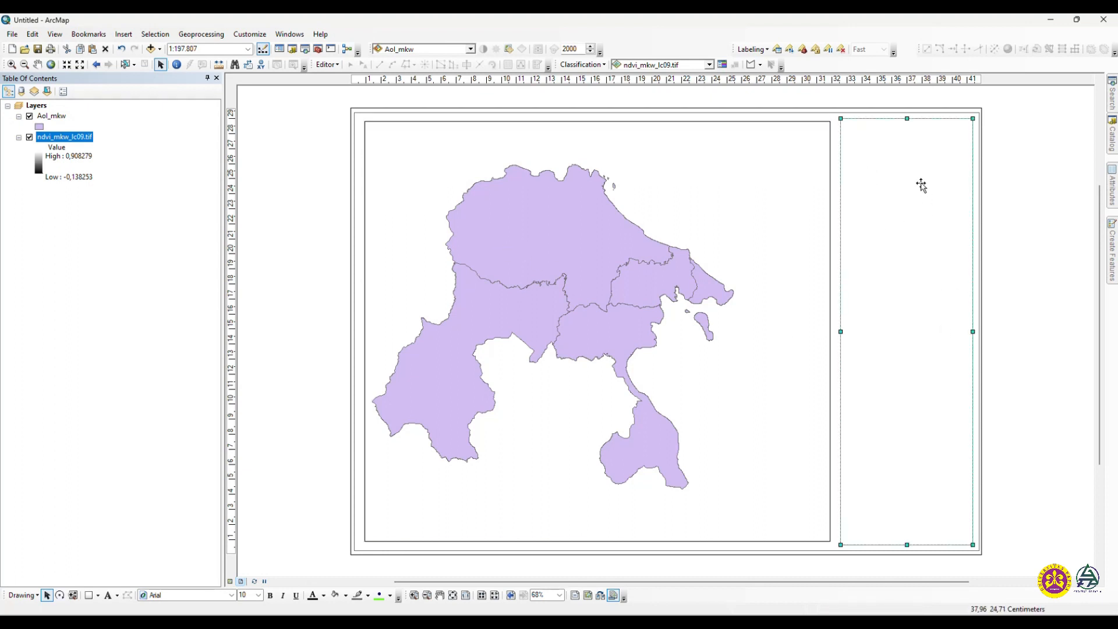
click(1020, 220)
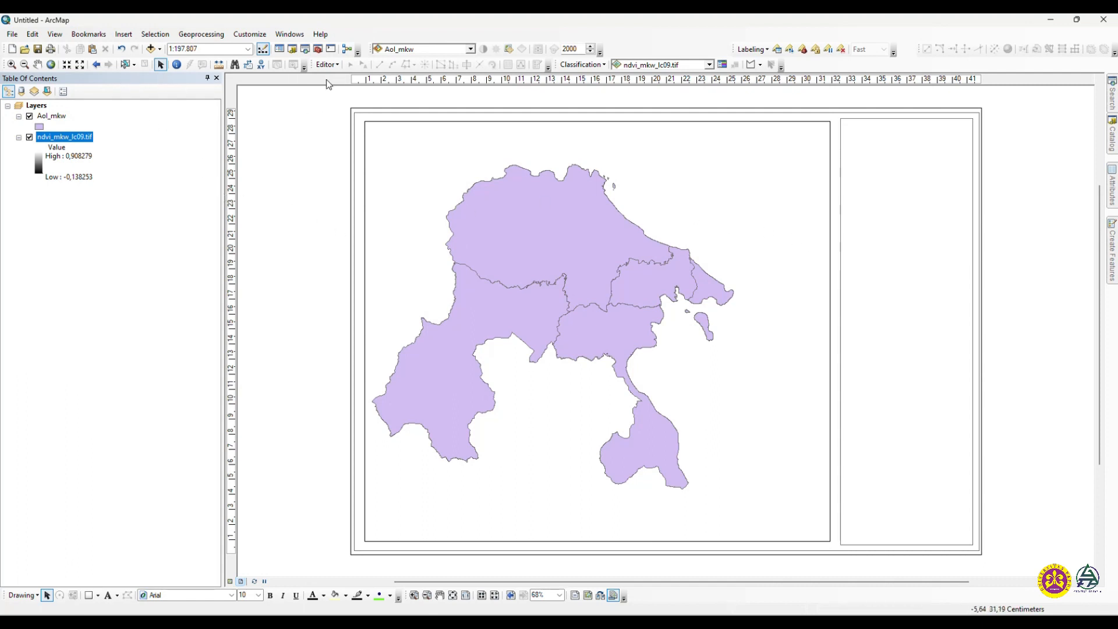
Pan the map inside the data frame slightly to the right to centre it
click(37, 64)
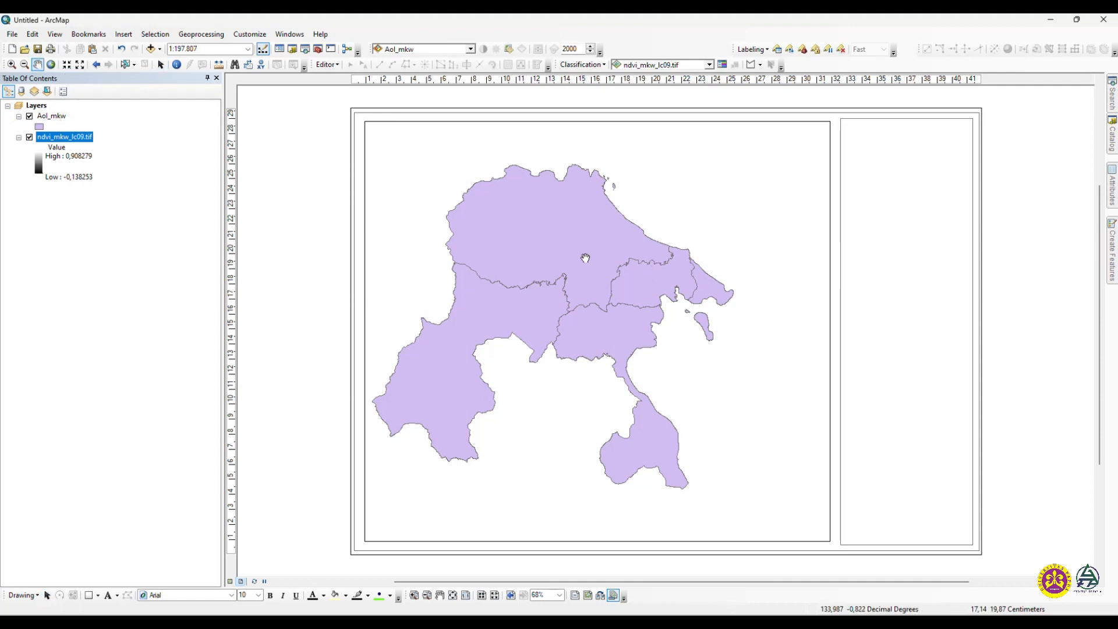
drag(585, 257, 617, 254)
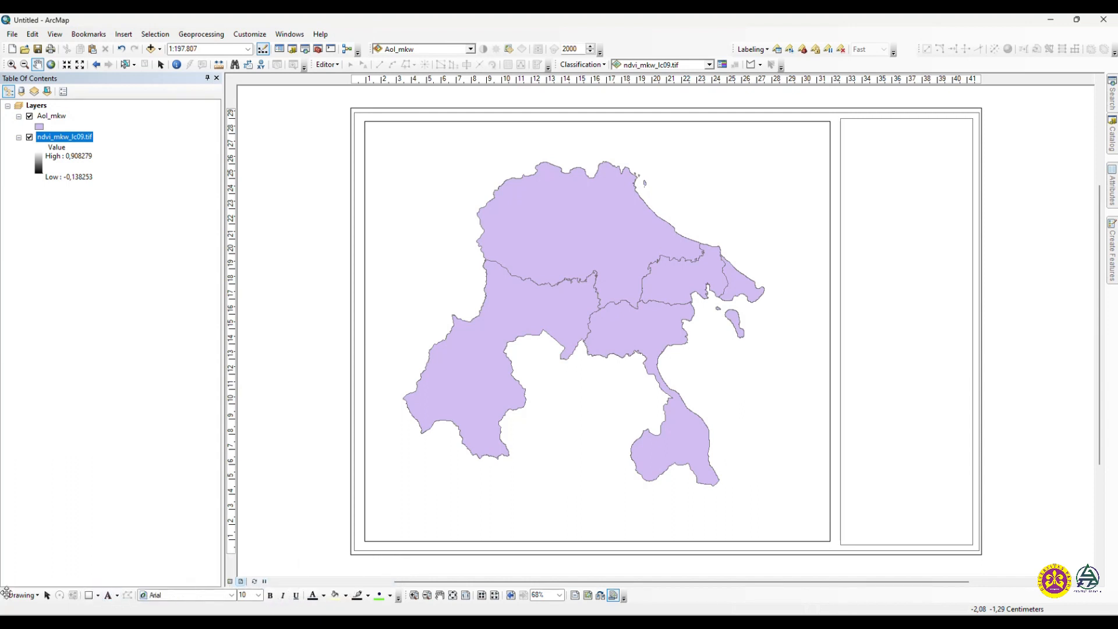
Add the title text "PETA NDVI MANOKWARI" near the upper end of the side panel
click(109, 596)
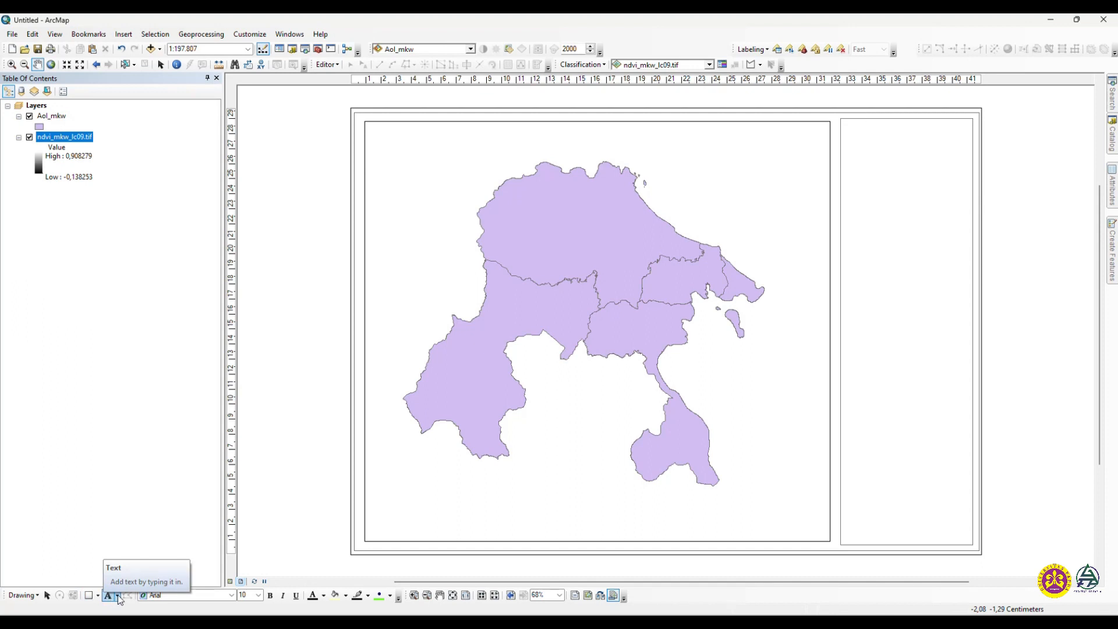
click(118, 596)
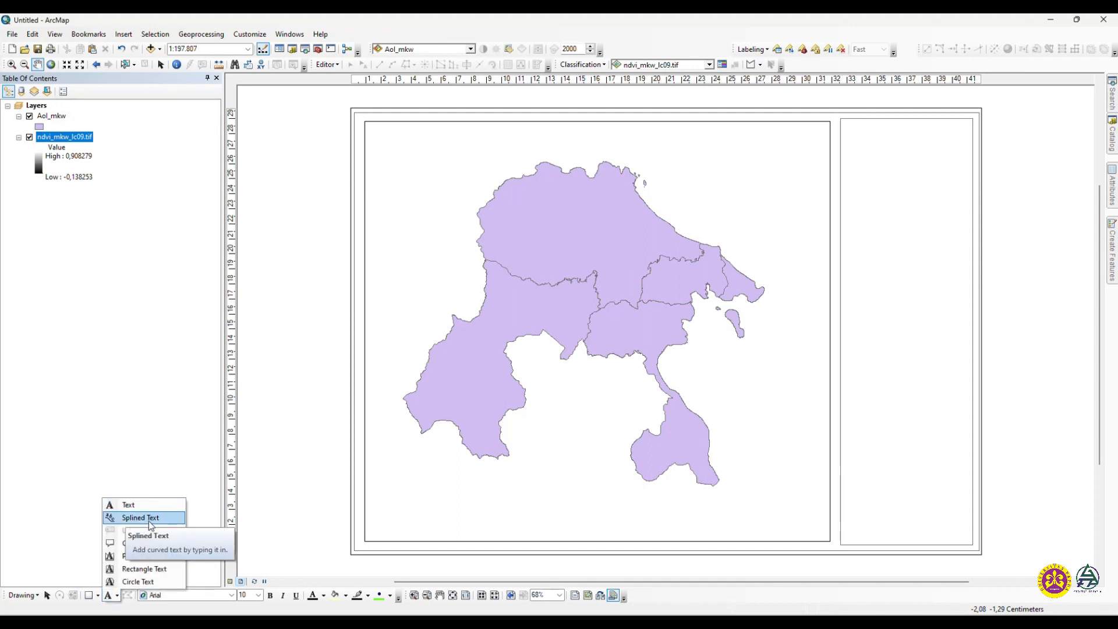
click(140, 506)
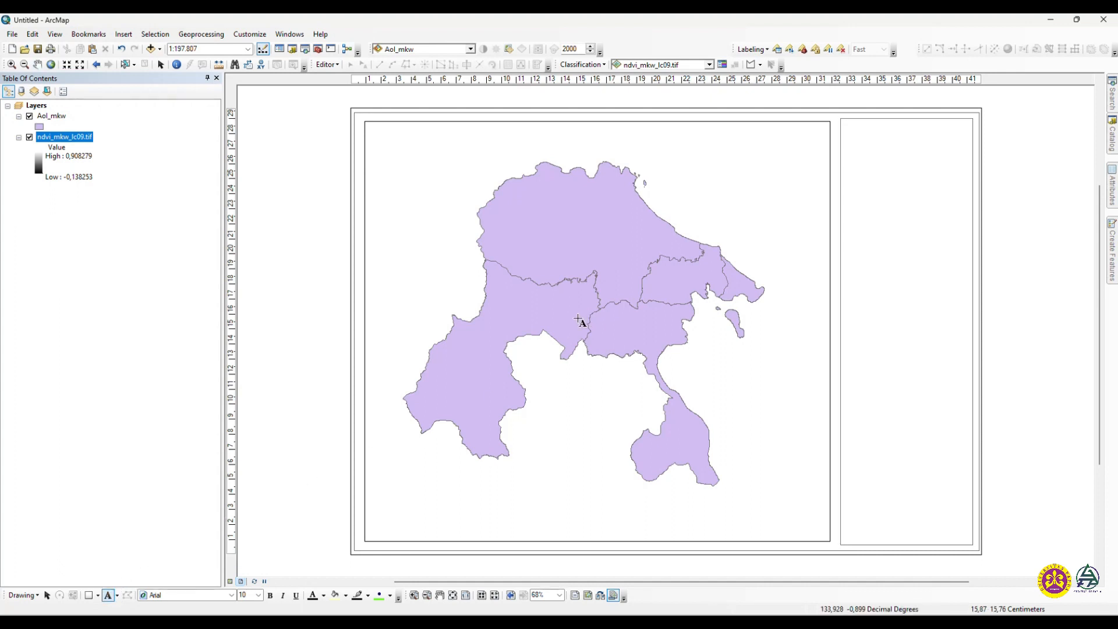
click(905, 130)
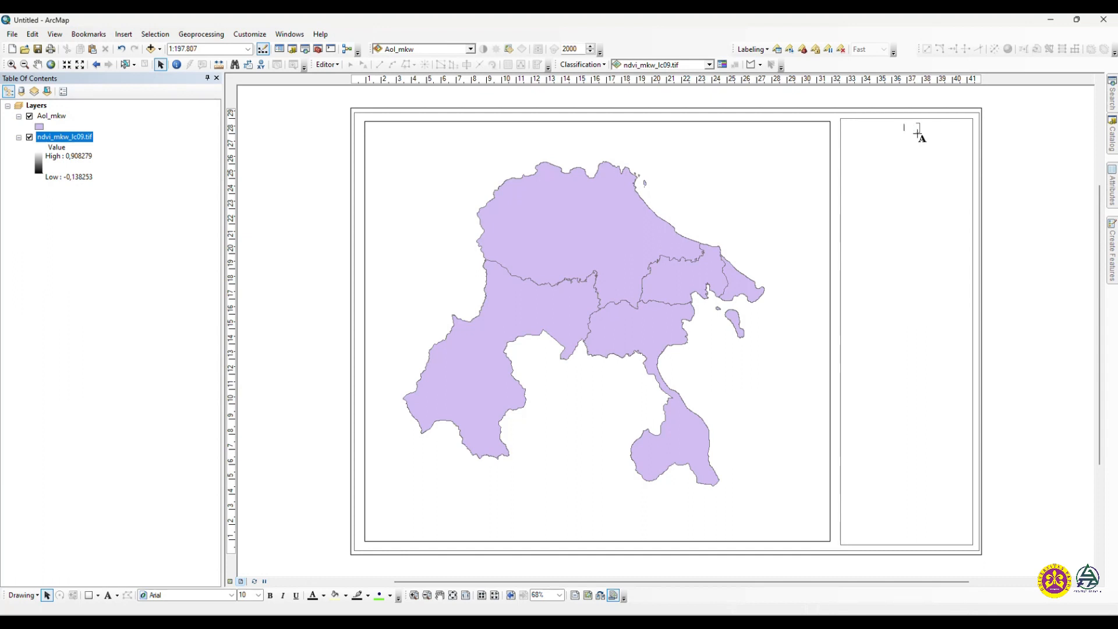
text(PETA)
text(NDVI MANOKWARI)
click(992, 150)
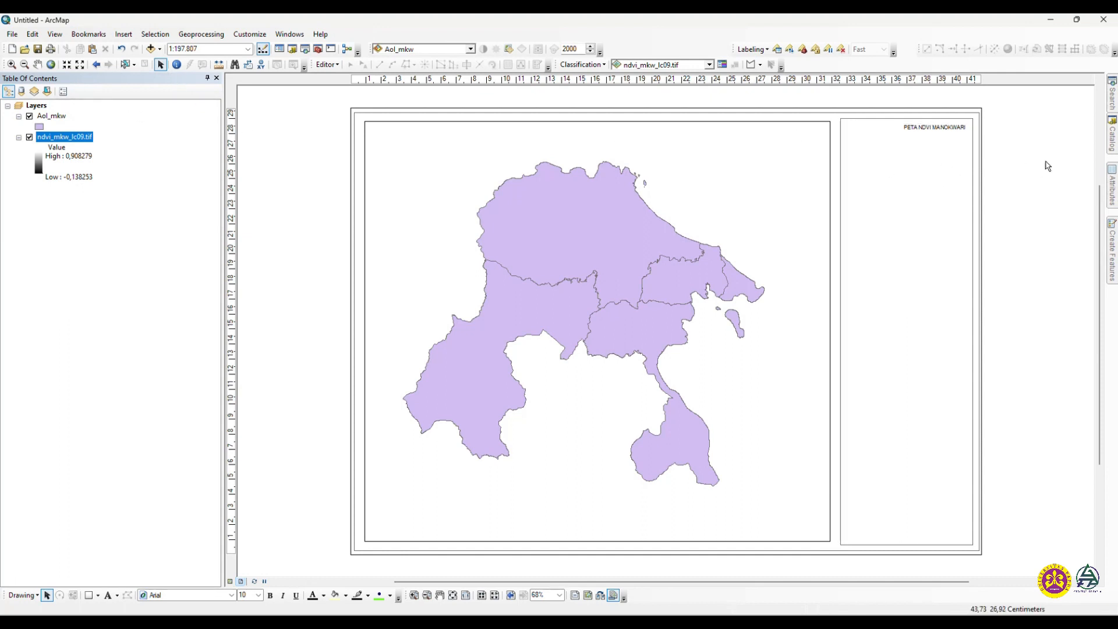
Move the title text left until it is centred horizontally in the side panel, and deselect it
drag(950, 130, 930, 132)
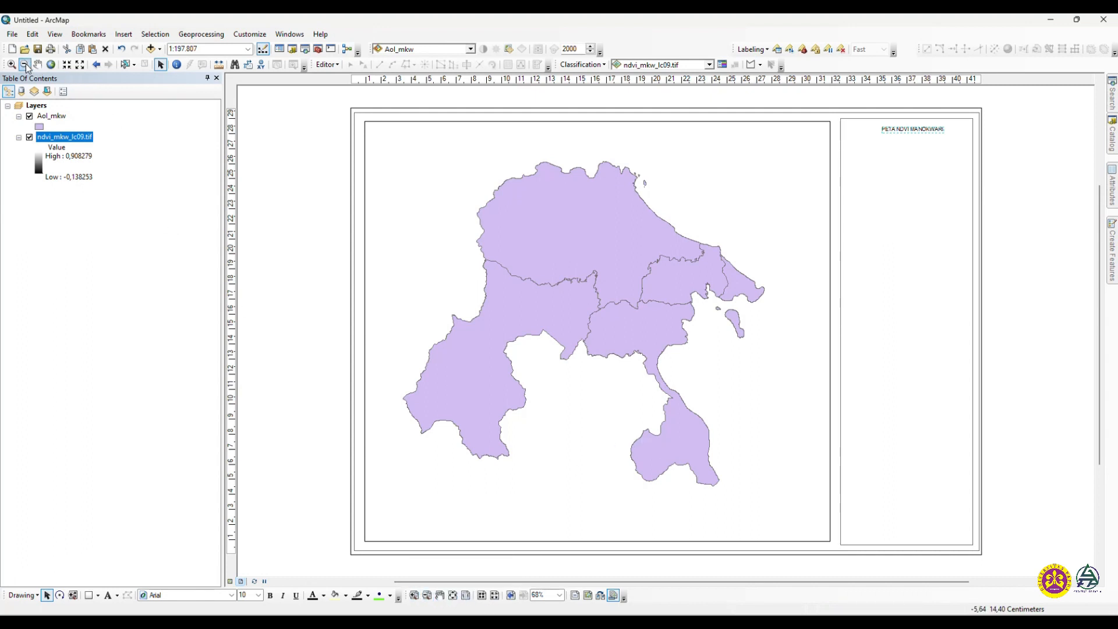
click(413, 595)
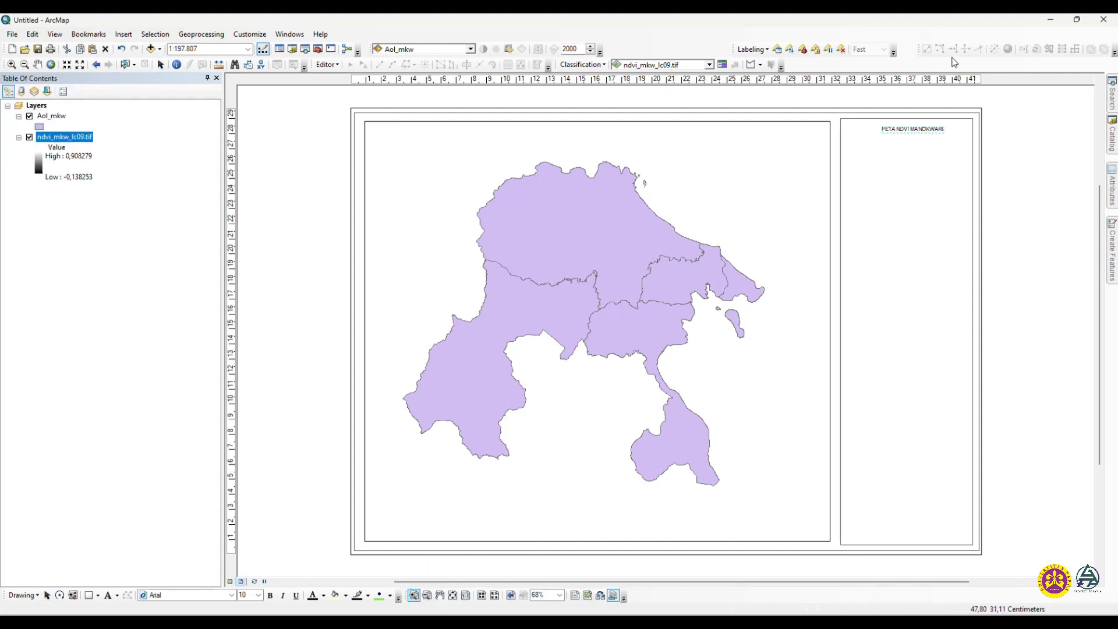
drag(807, 95, 1032, 215)
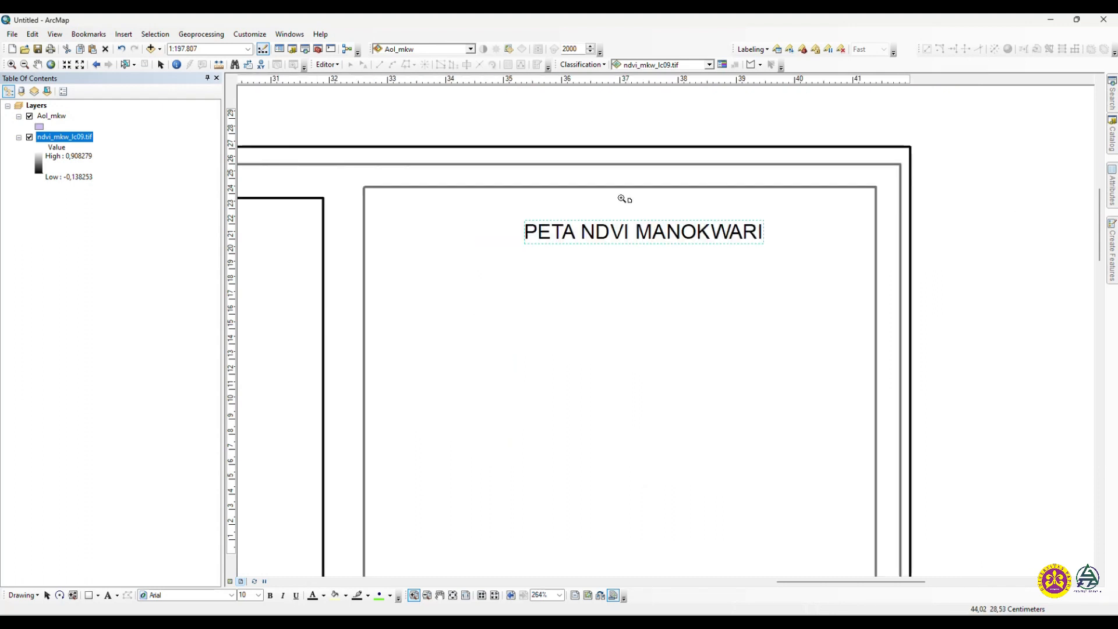
click(46, 594)
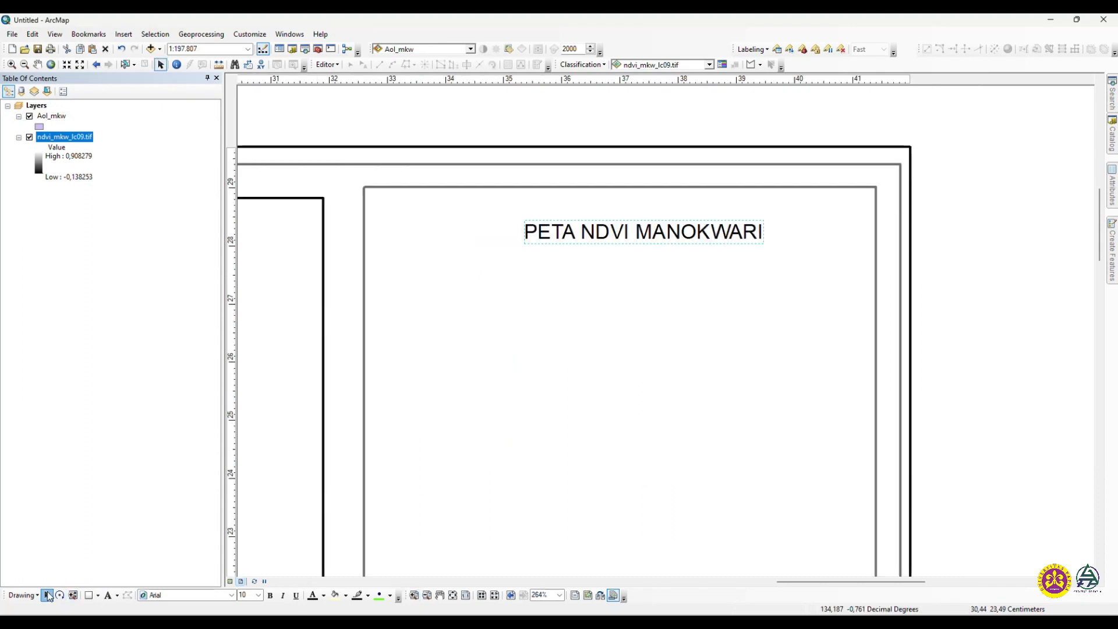
drag(630, 230, 620, 231)
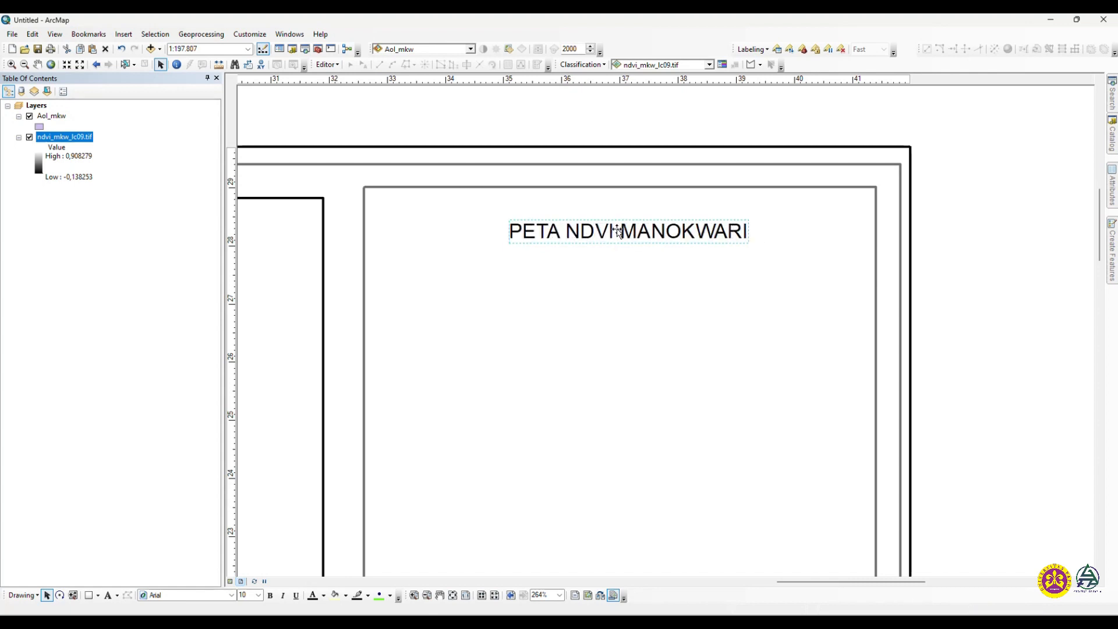
right_click(619, 231)
click(862, 239)
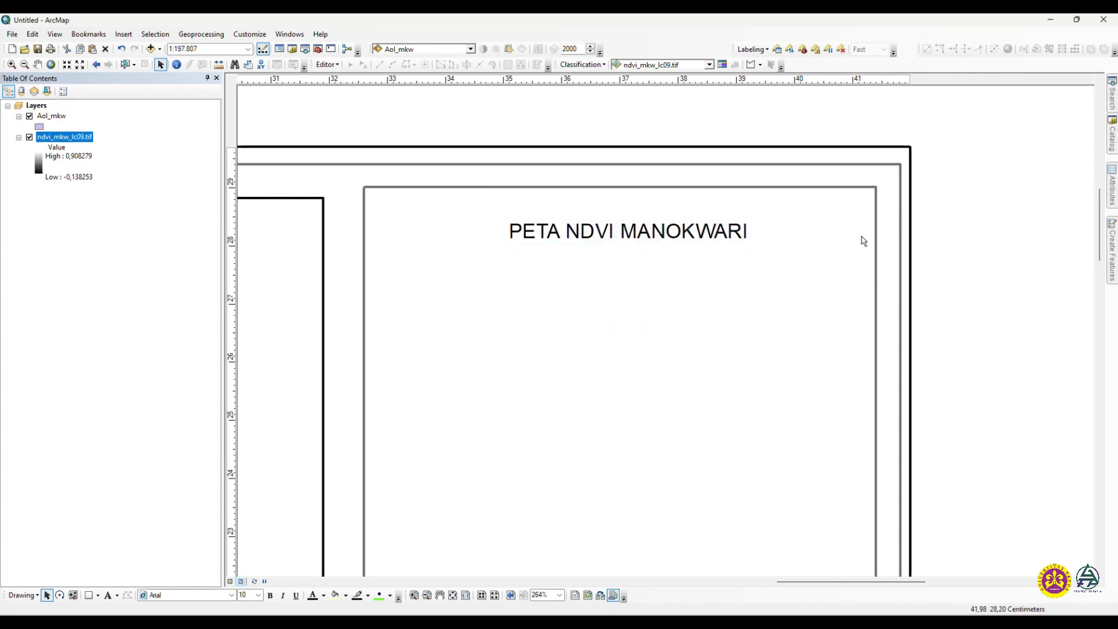
Split the title text into two lines, "PETA" and "NDVI MANOKWARI", and centre-align them
click(628, 237)
right_click(628, 238)
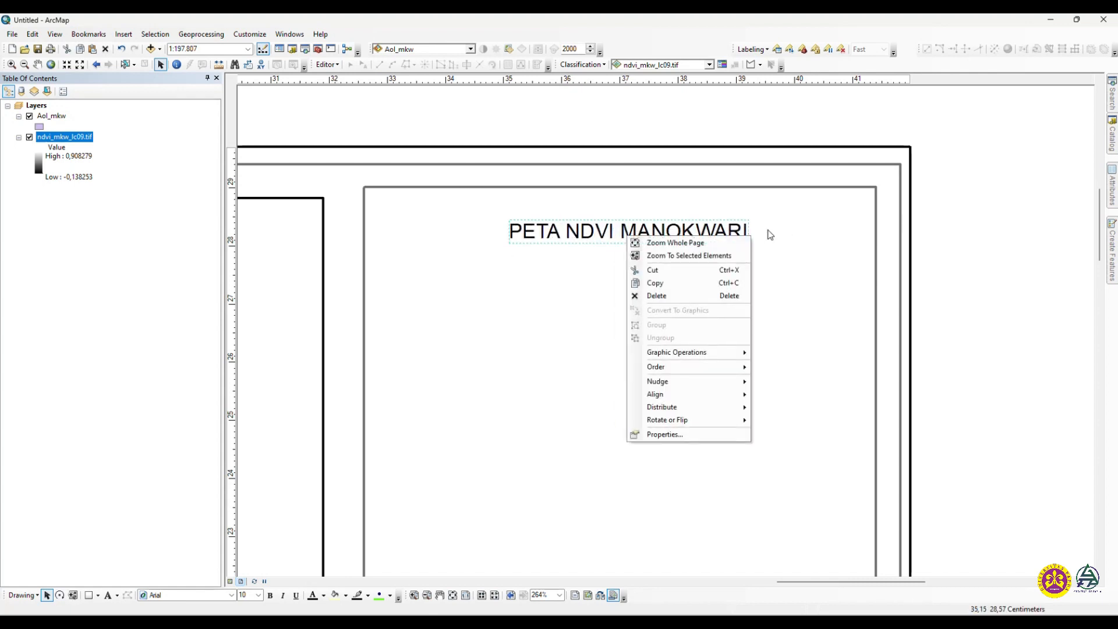
click(666, 431)
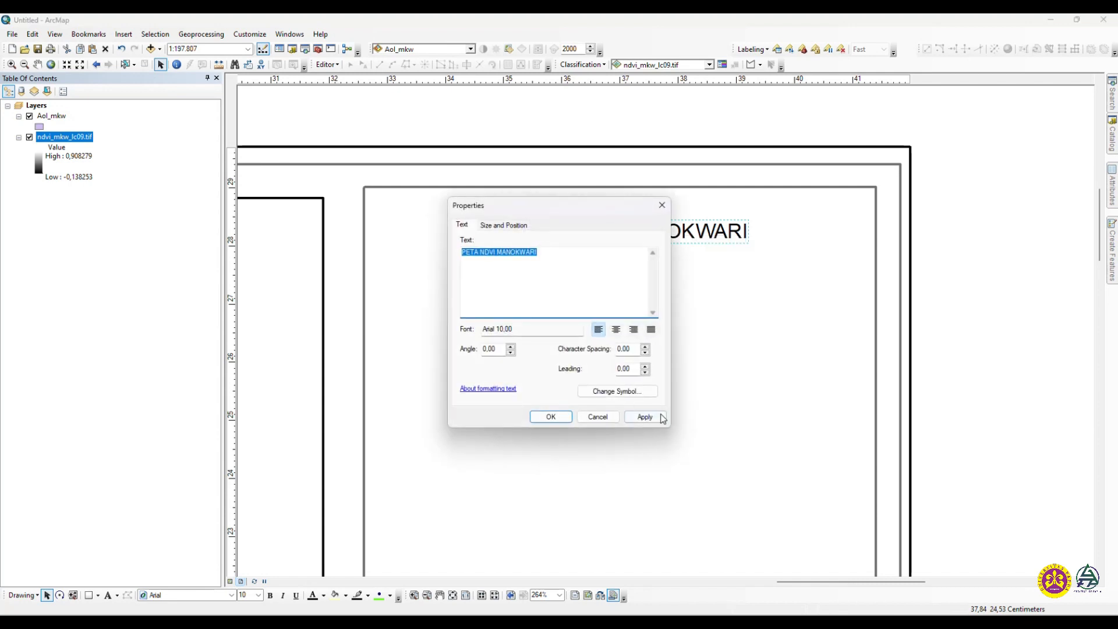
click(497, 254)
key(Return)
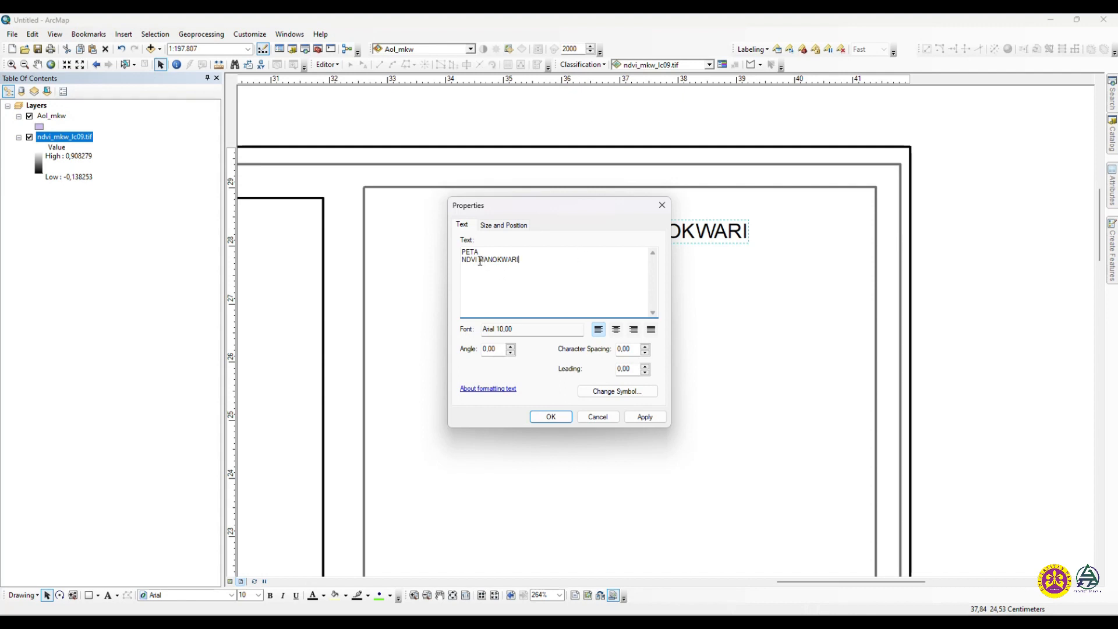
click(616, 330)
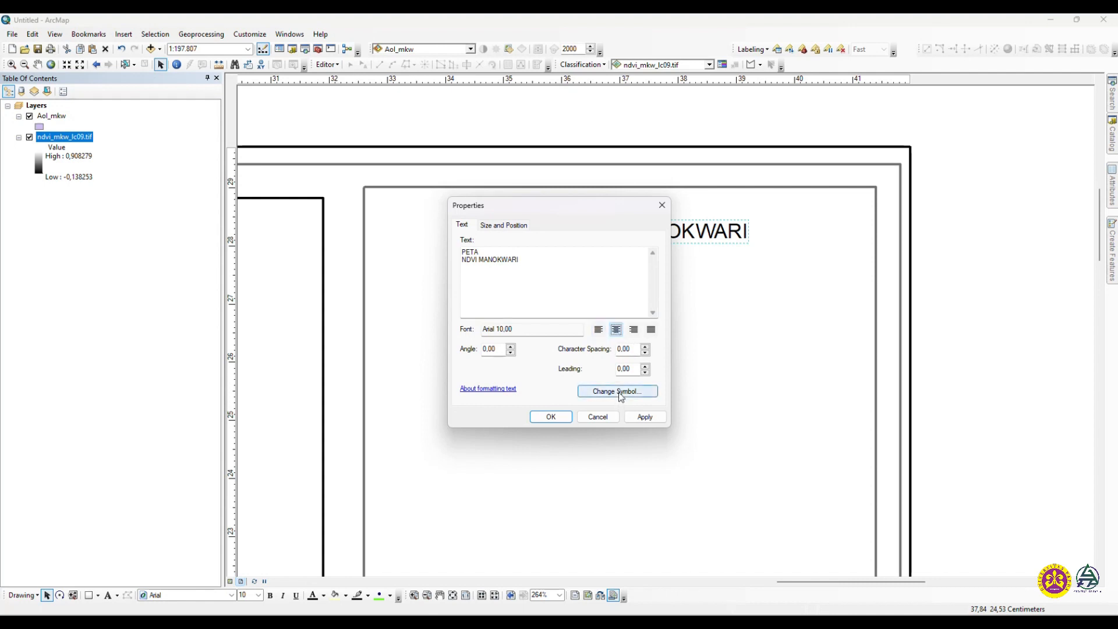
click(555, 418)
mouse_move(602, 233)
mouse_down()
mouse_move(693, 251)
mouse_move(603, 233)
mouse_up()
drag(498, 221, 602, 232)
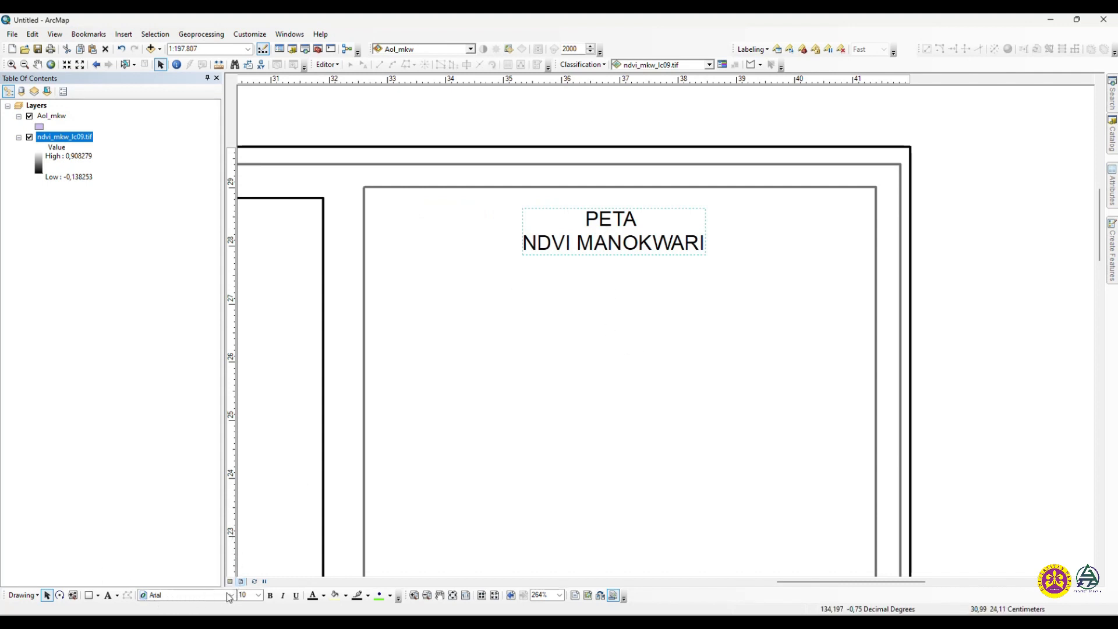
Change the title font to Calibri and make it bold
click(231, 596)
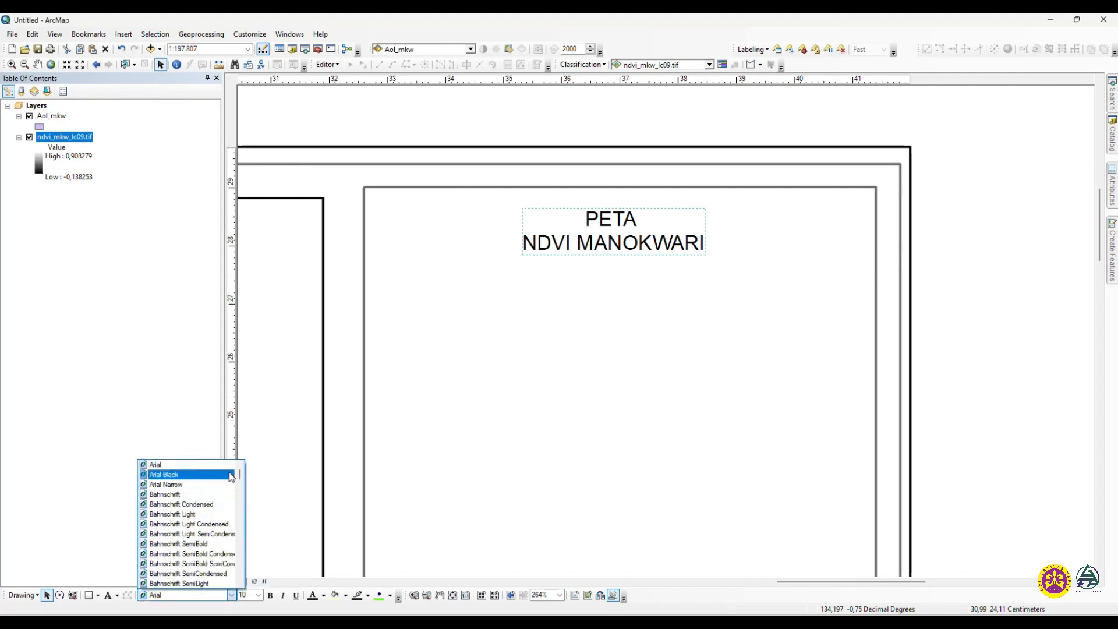
mouse_move(238, 480)
mouse_down()
mouse_move(243, 495)
mouse_move(240, 486)
mouse_up()
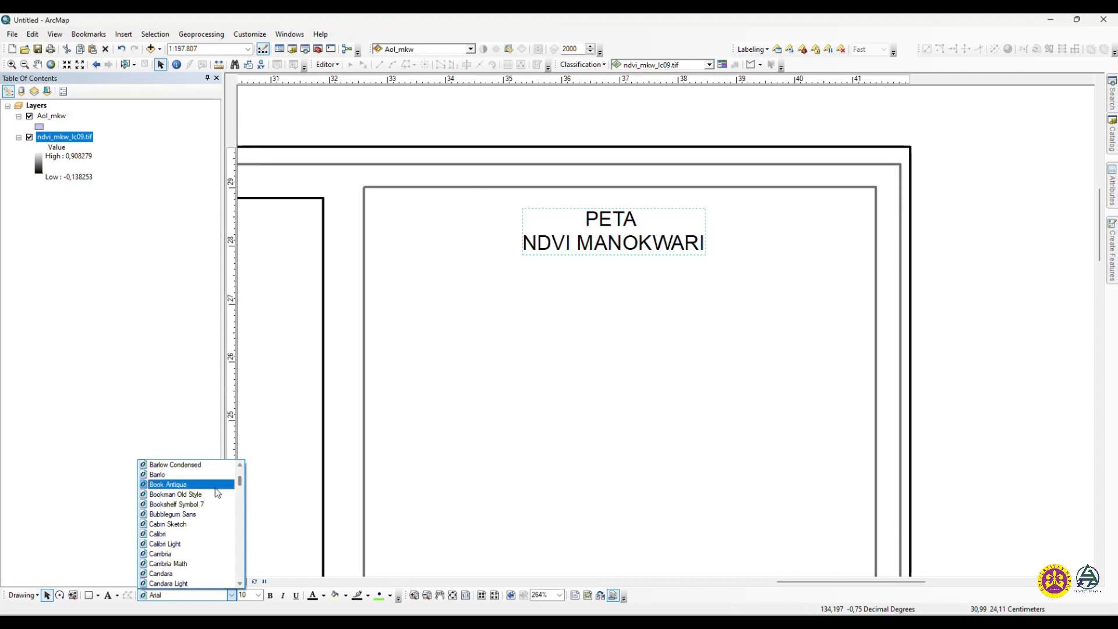
click(192, 534)
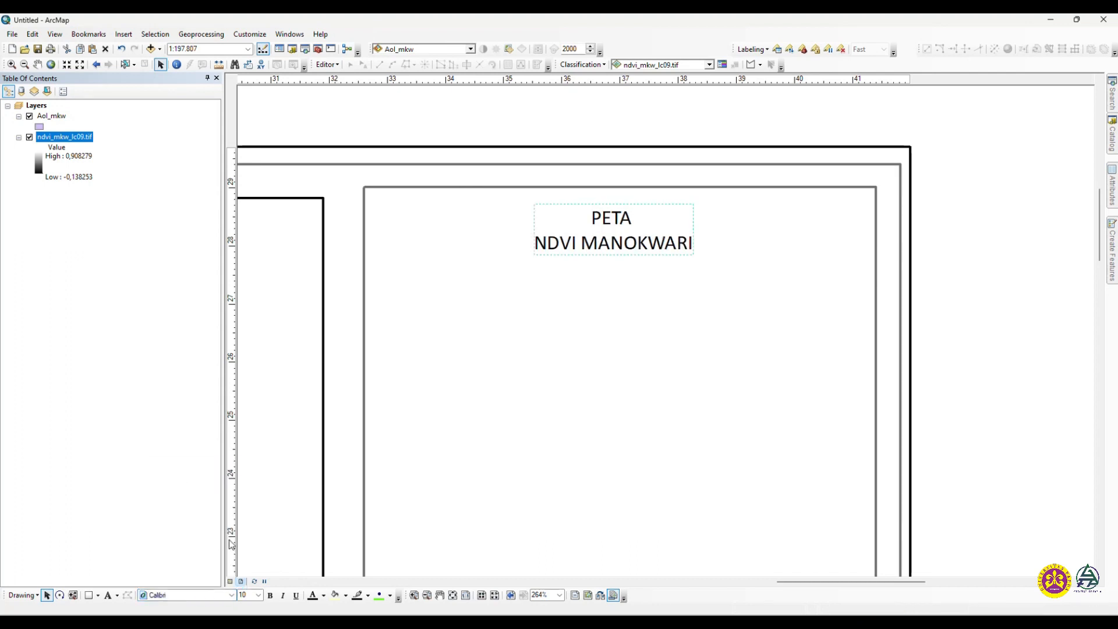
click(270, 595)
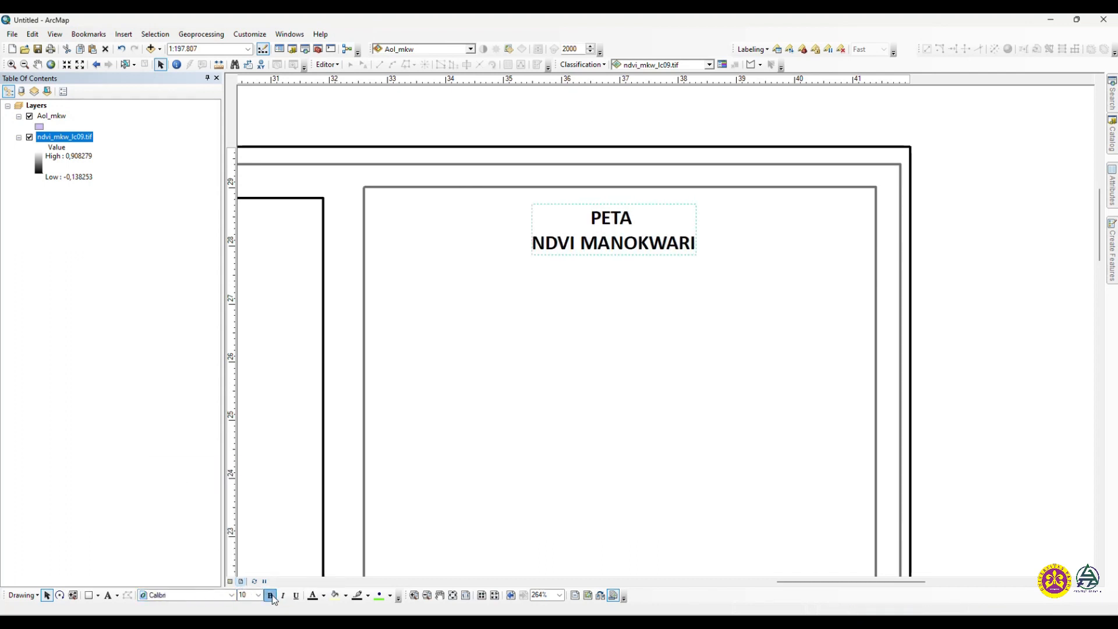
Set the title's font size to 16, move it slightly down and right within the side panel, and deselect it
click(257, 595)
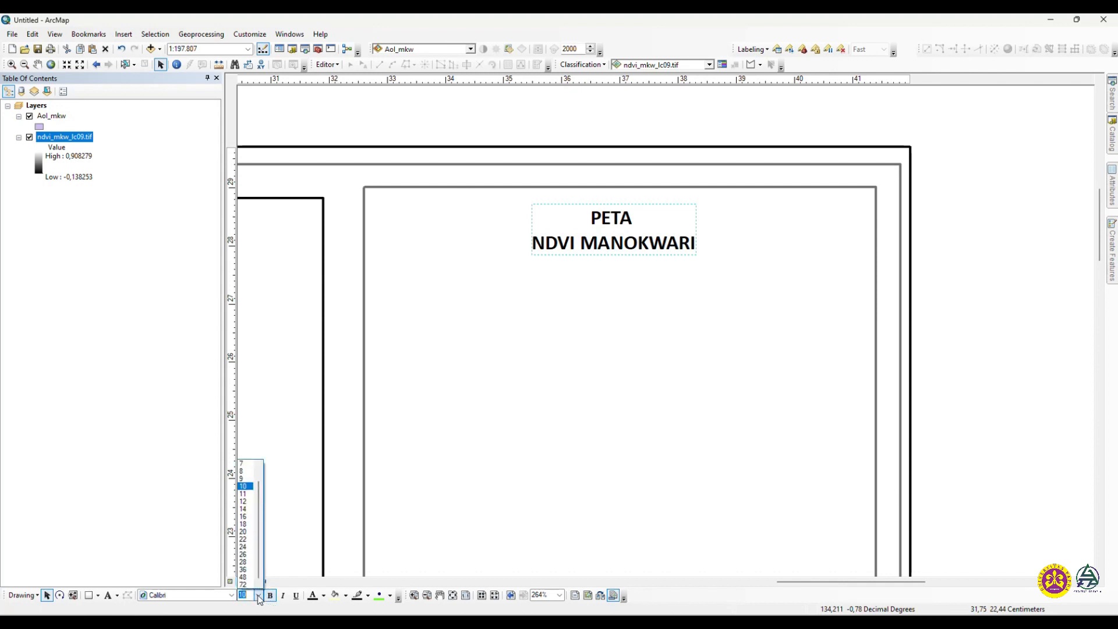
click(244, 509)
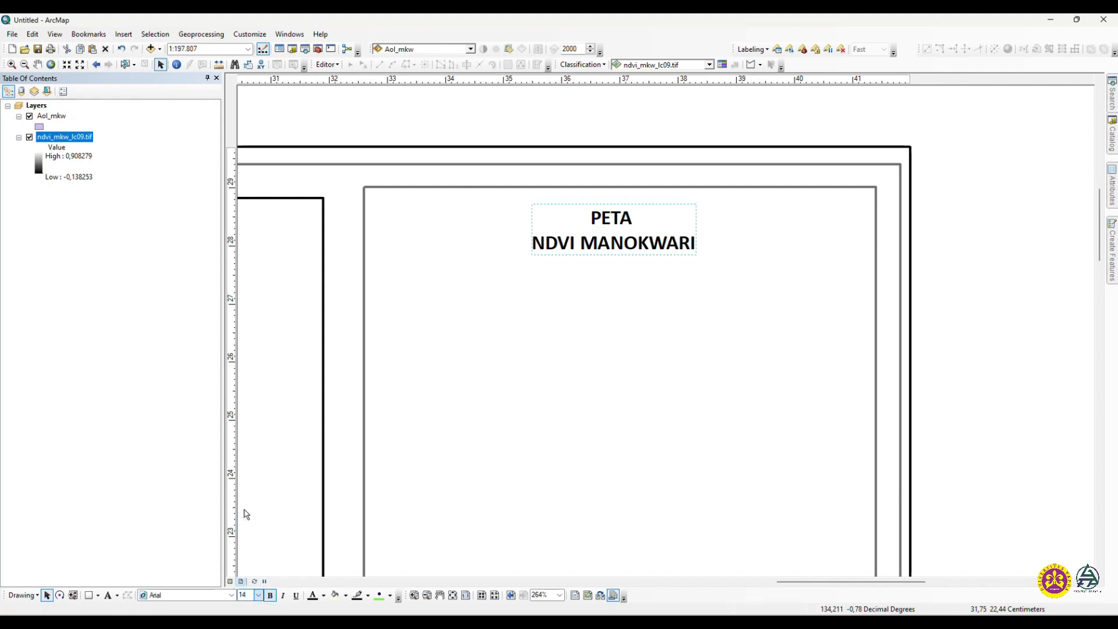
click(258, 595)
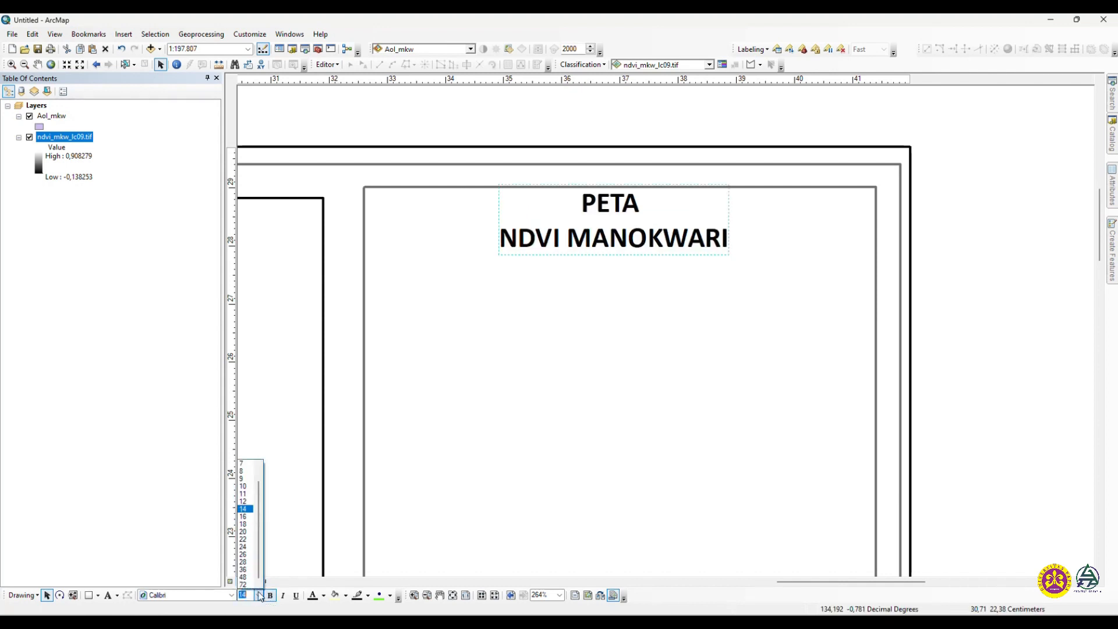
click(245, 517)
drag(611, 225, 622, 242)
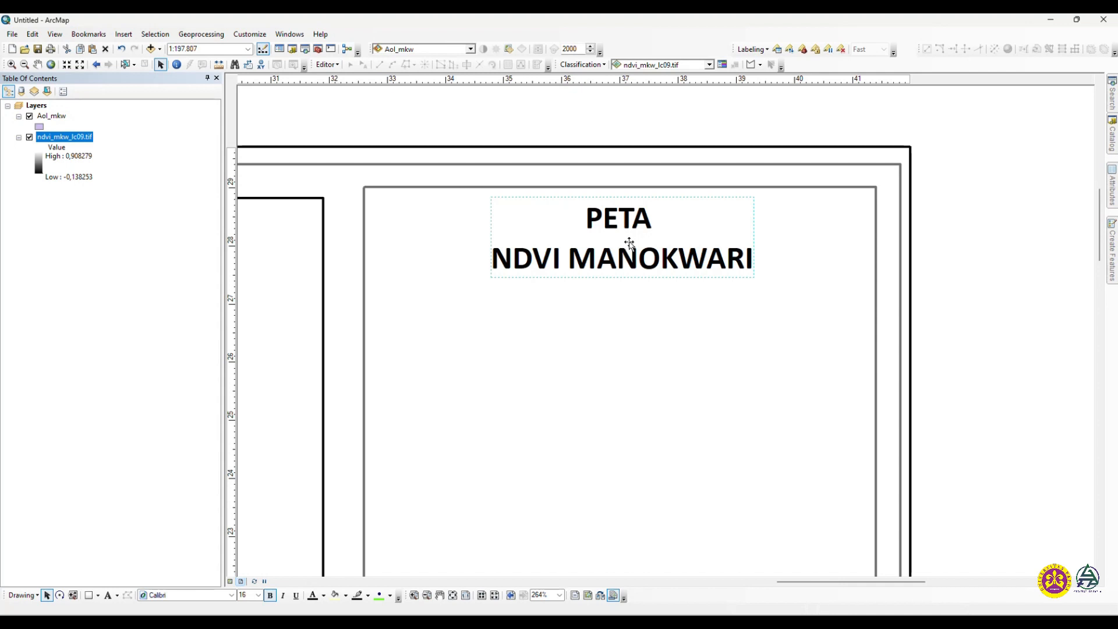
click(1050, 258)
click(624, 256)
right_click(624, 257)
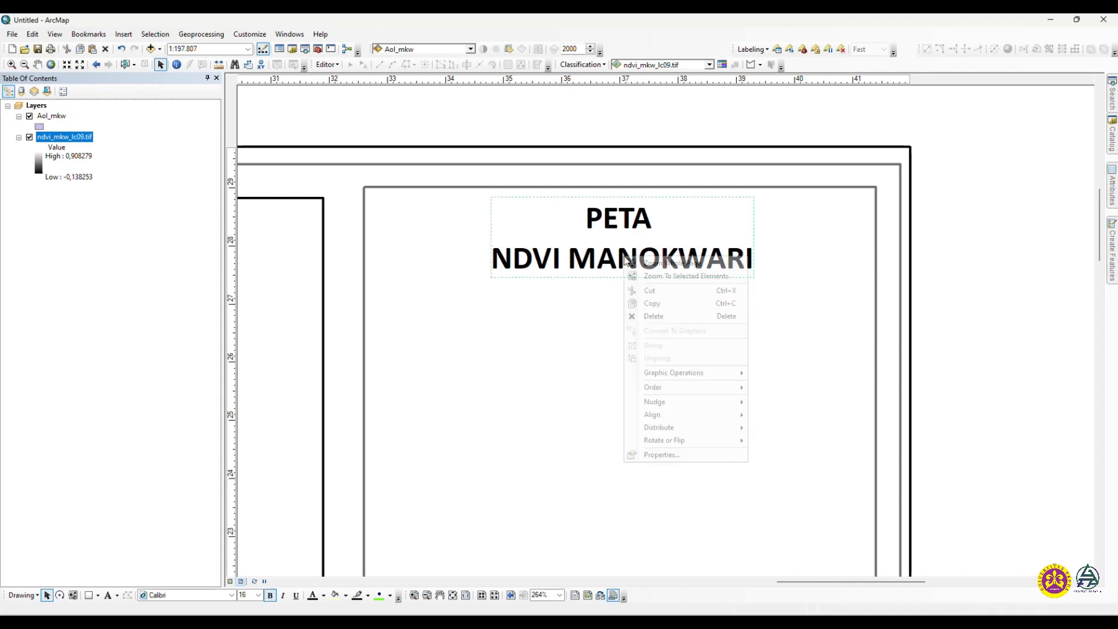
click(661, 455)
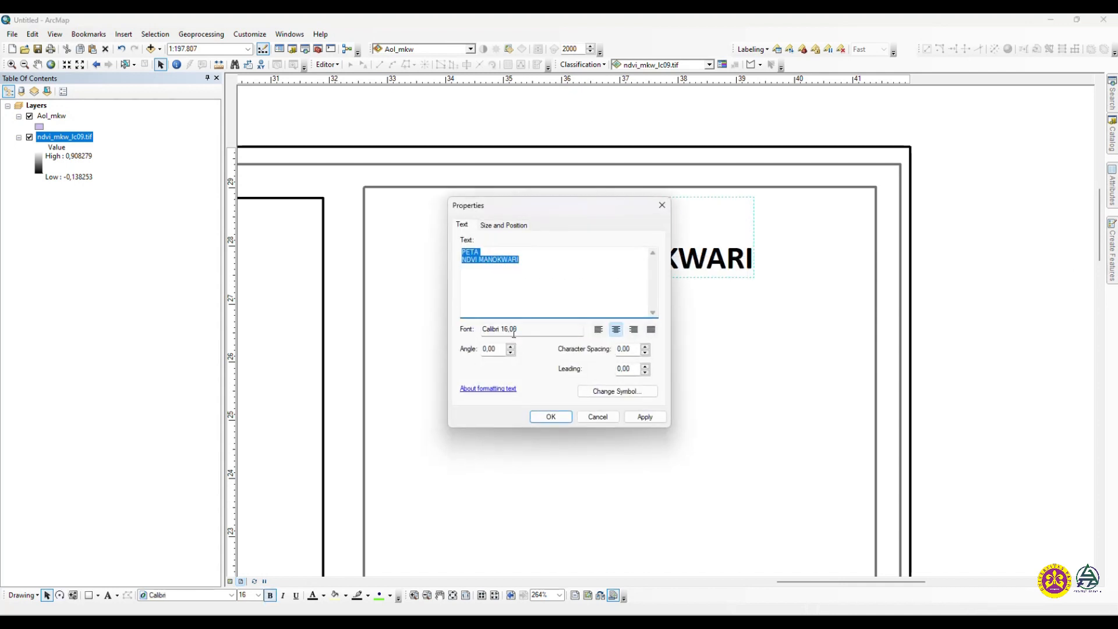
click(619, 416)
click(1026, 275)
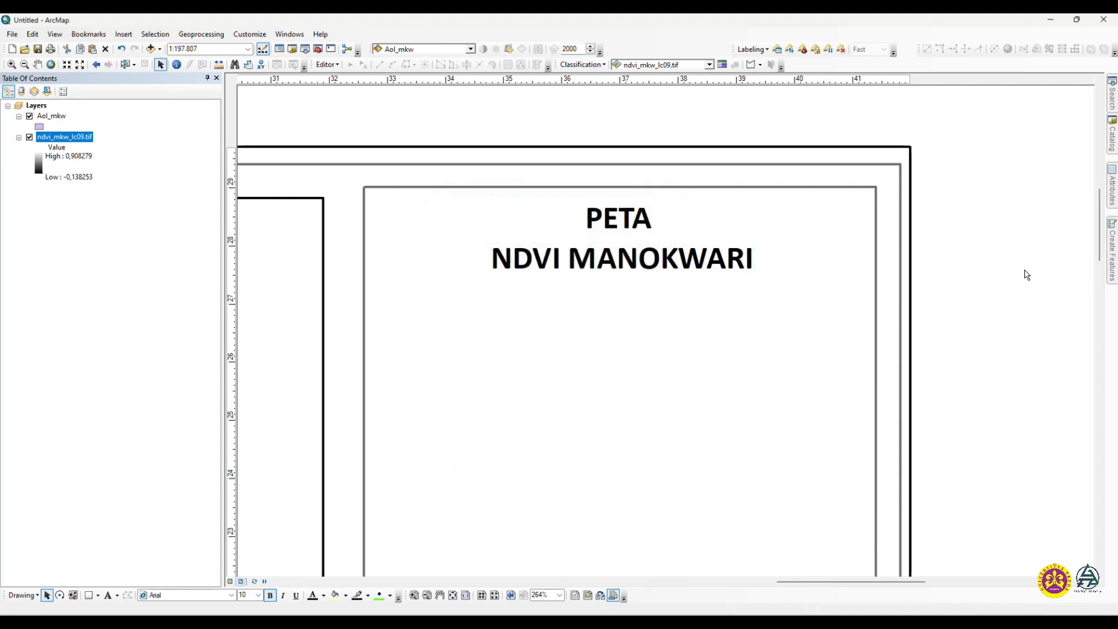
Shift the title slightly right so it sits centred in the side panel, and deselect it
click(726, 255)
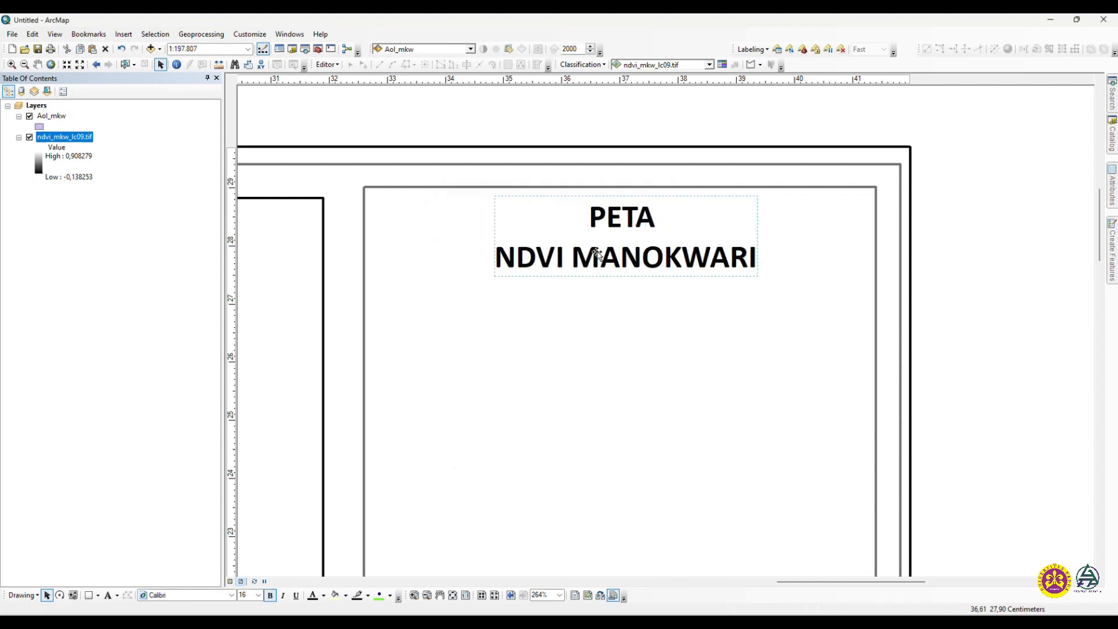
drag(611, 253, 613, 255)
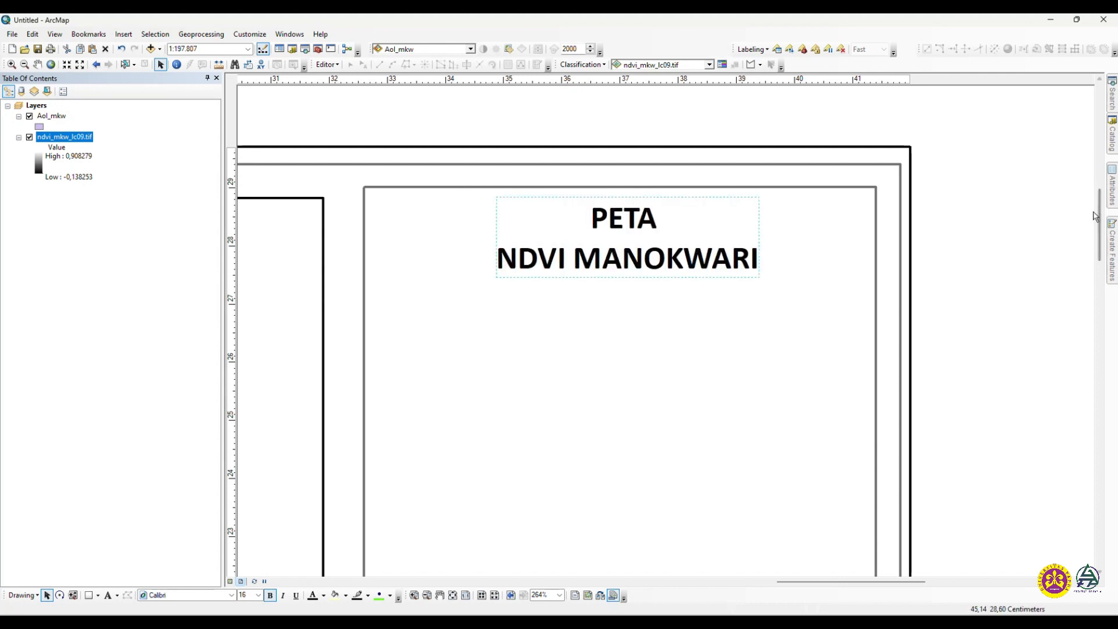
drag(1100, 220, 1100, 227)
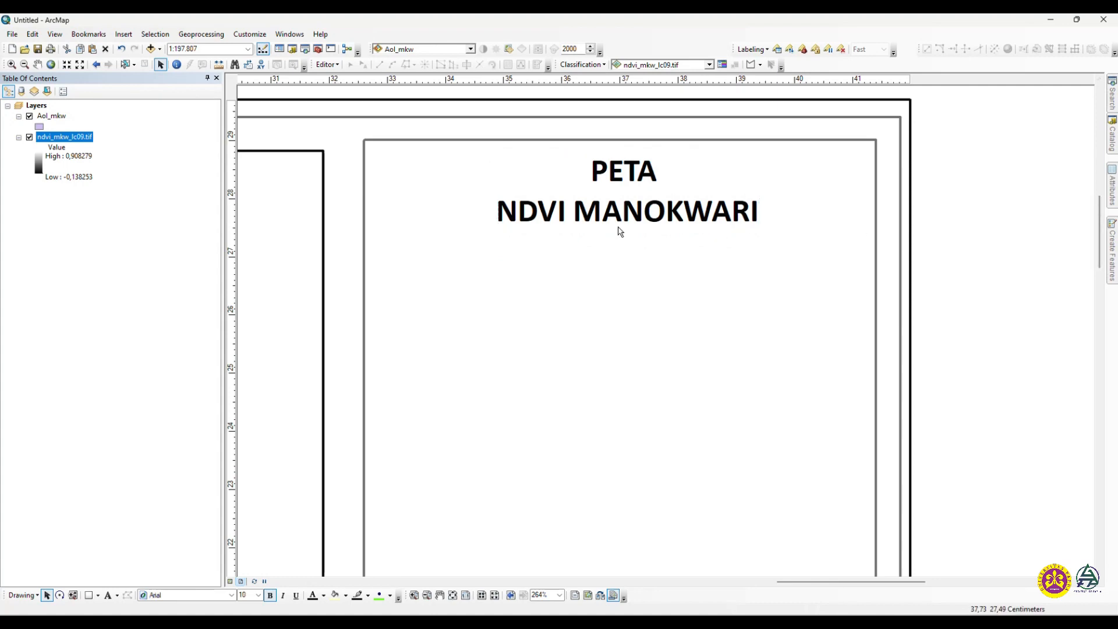
click(654, 299)
Look up the district names in the KECAMATAN field of the AoI_mkw attribute table, and close the table
right_click(49, 116)
click(99, 149)
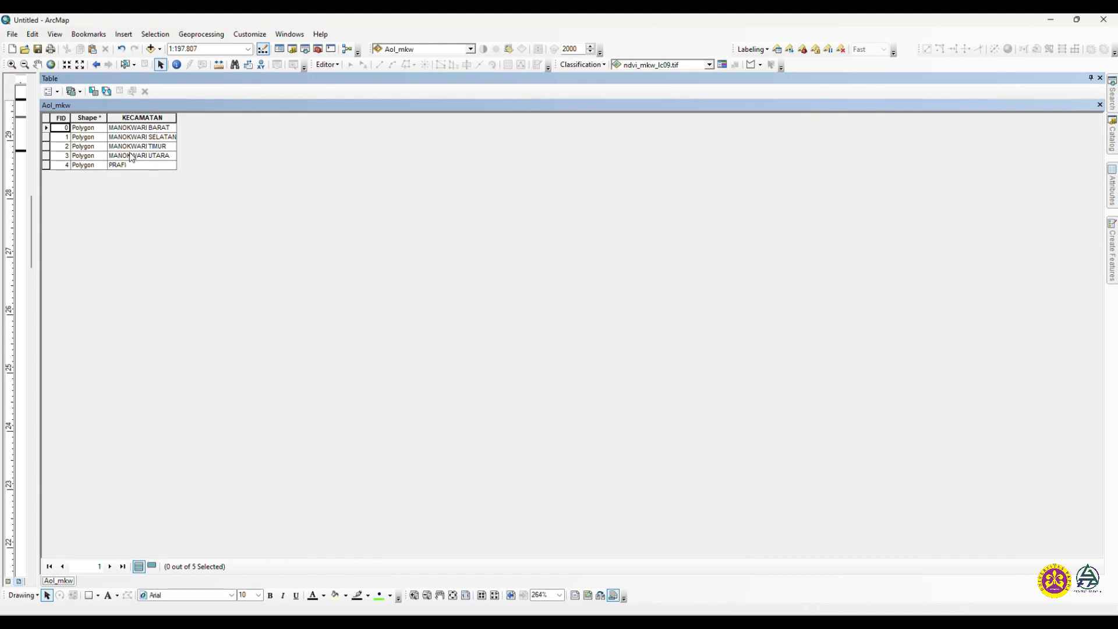
click(1100, 77)
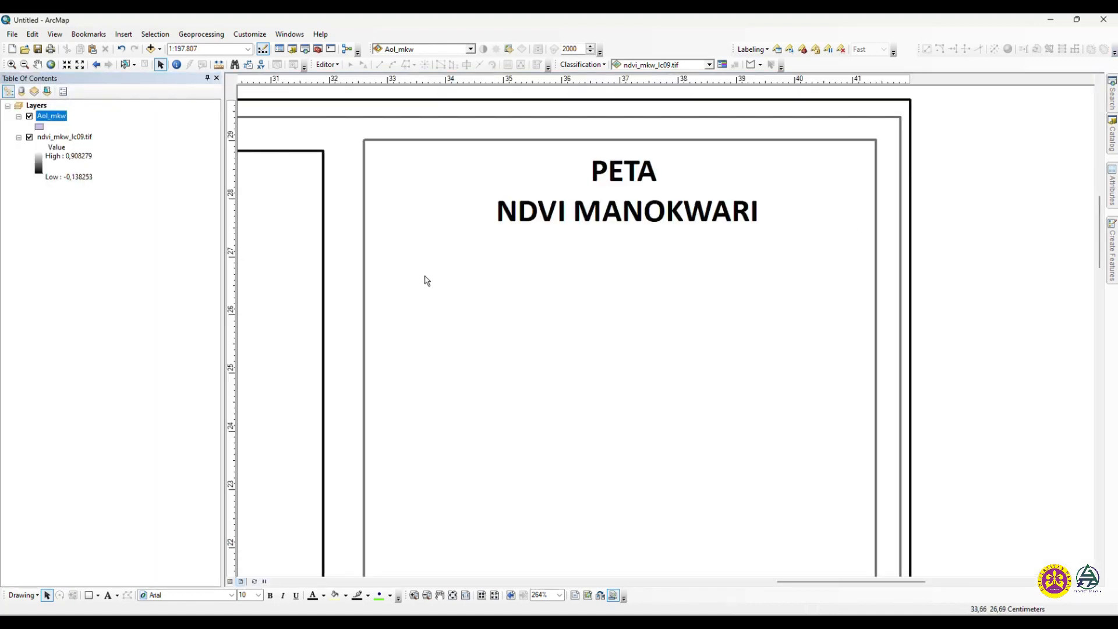
Duplicate the title text and place the copy below the original in the side panel
click(615, 219)
right_click(711, 224)
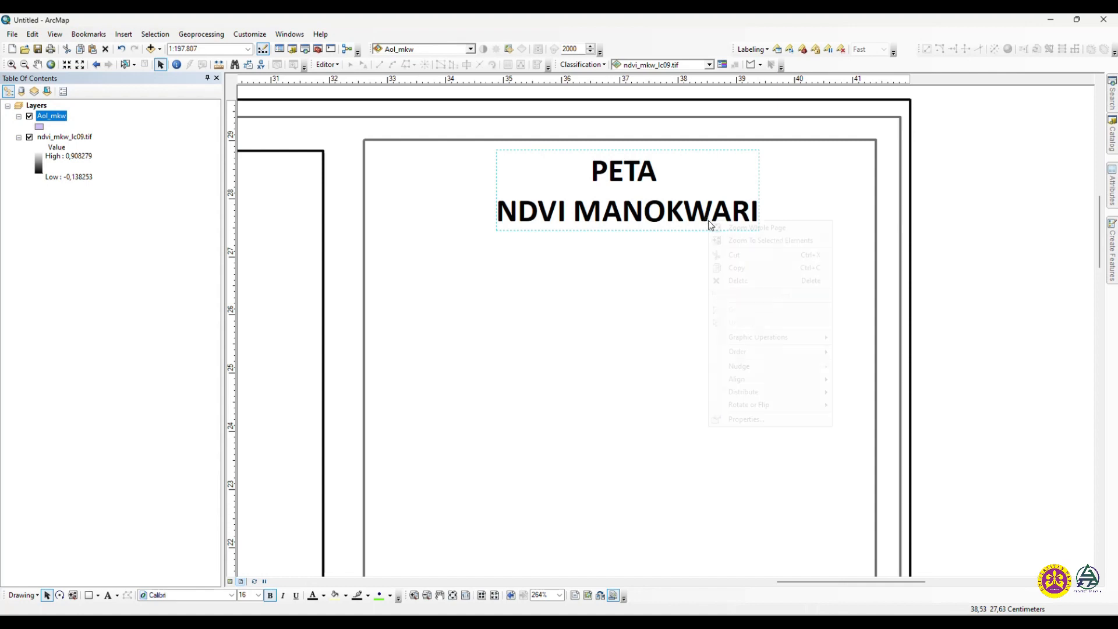
click(755, 271)
right_click(847, 264)
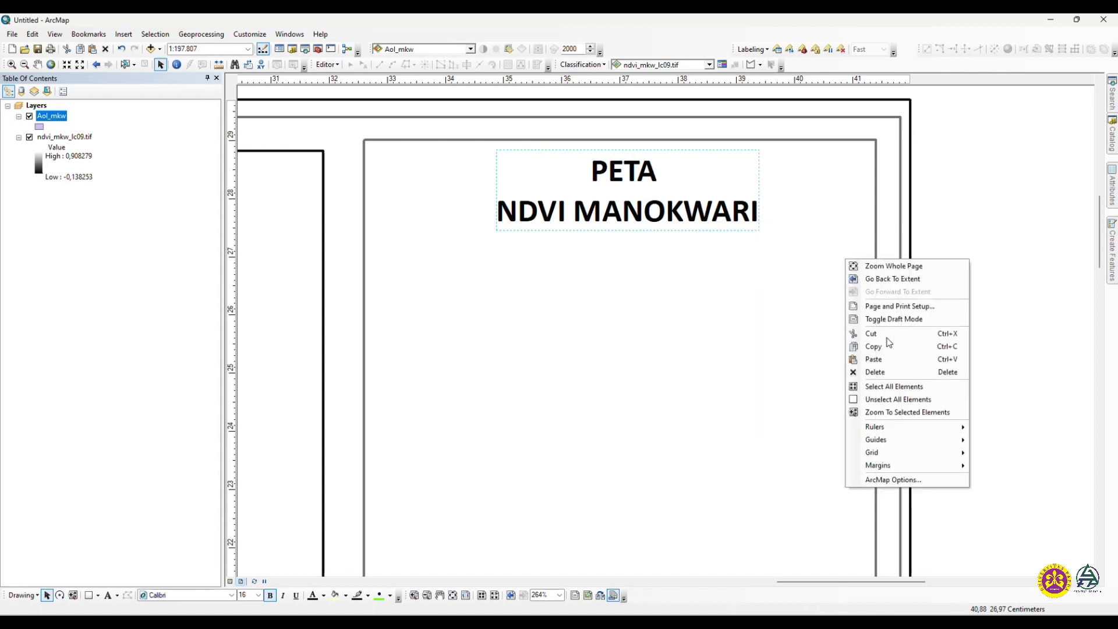
click(879, 359)
drag(647, 194, 595, 273)
Replace the copied text with "Distrik Manokwari Barat, Manokwari Timur, Manokwari Utara, Manokwari Selatan , dan Prafi"
right_click(594, 276)
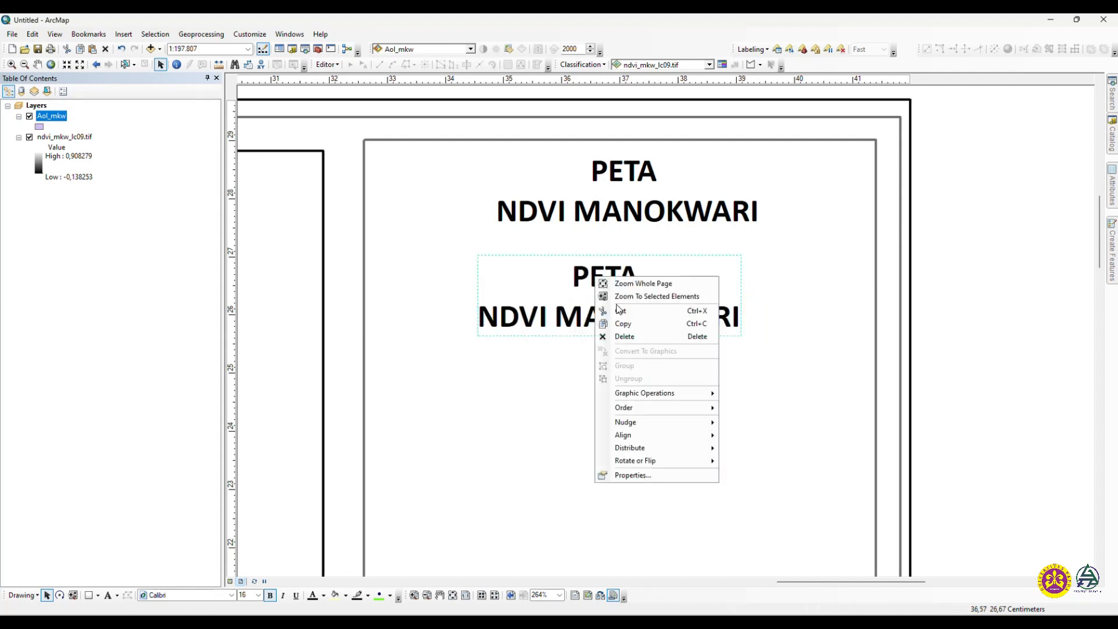
click(631, 475)
drag(526, 260, 411, 257)
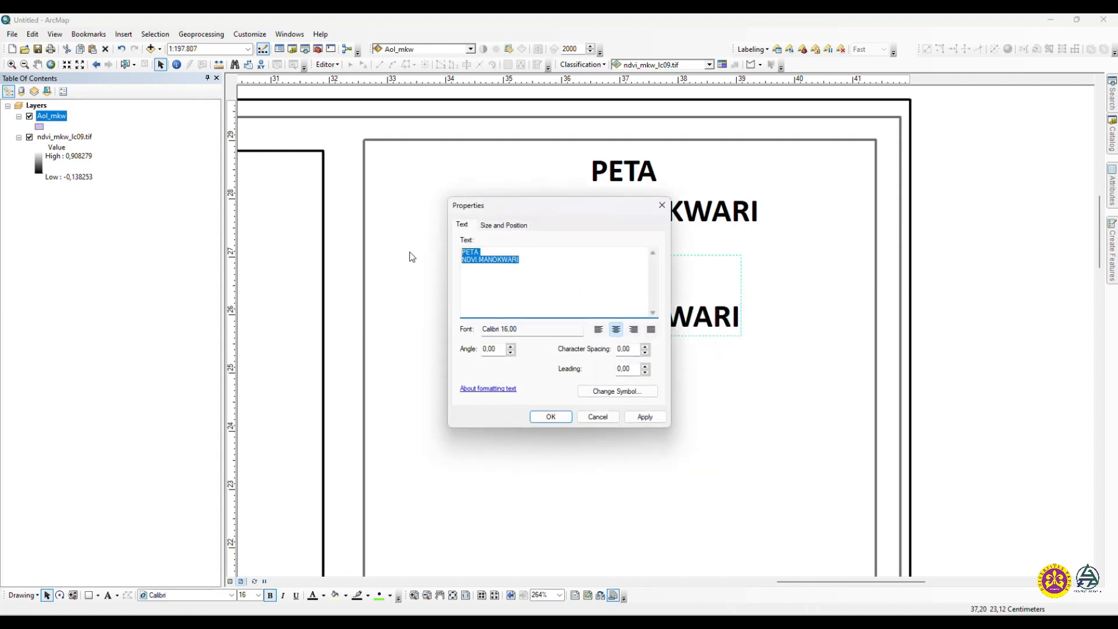
text(Distrik Manokwari Barat, Manokwari Timur, Ma)
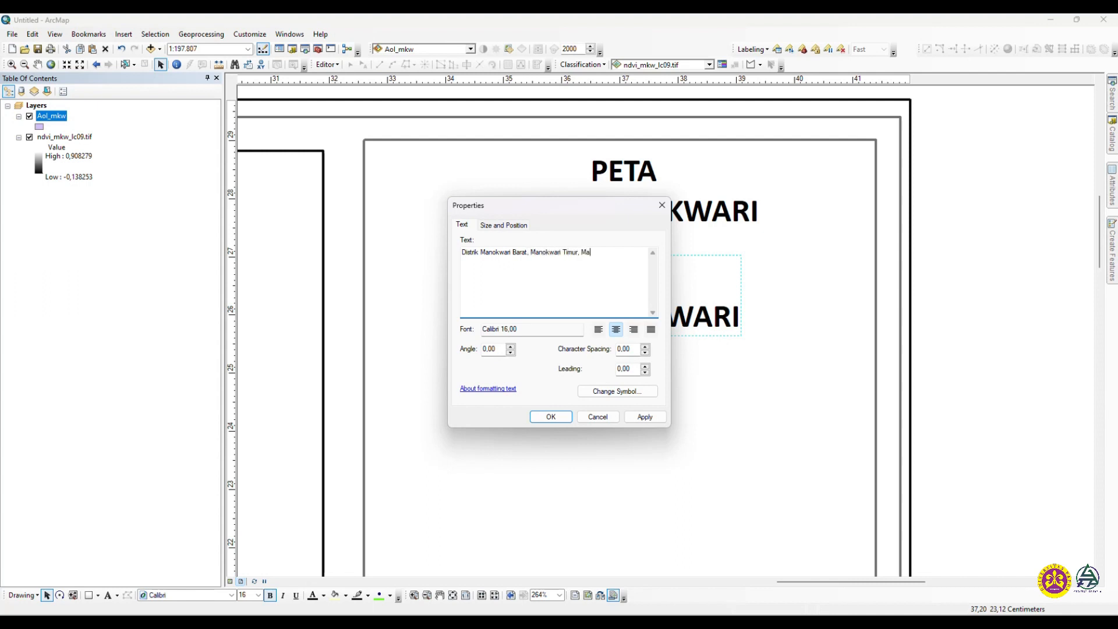
text(r)
text(Prafi, dan Manok)
click(633, 252)
text(Manokwari sE)
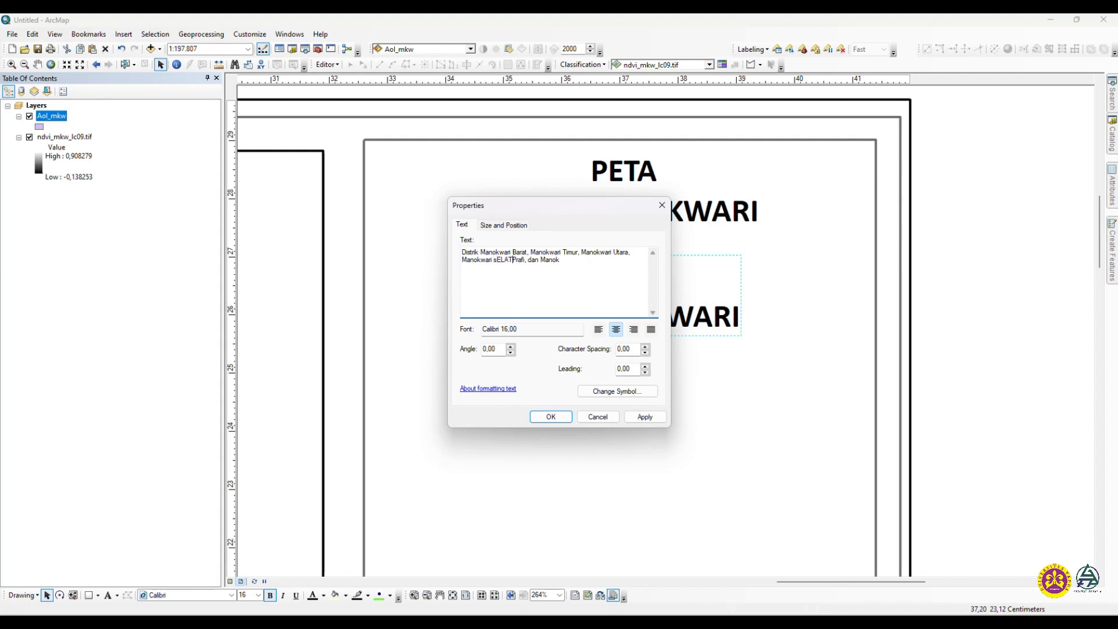
key(BackSpace)
key(BackSpace)
text(Selatan , dan)
drag(545, 261, 604, 262)
key(BackSpace)
click(550, 416)
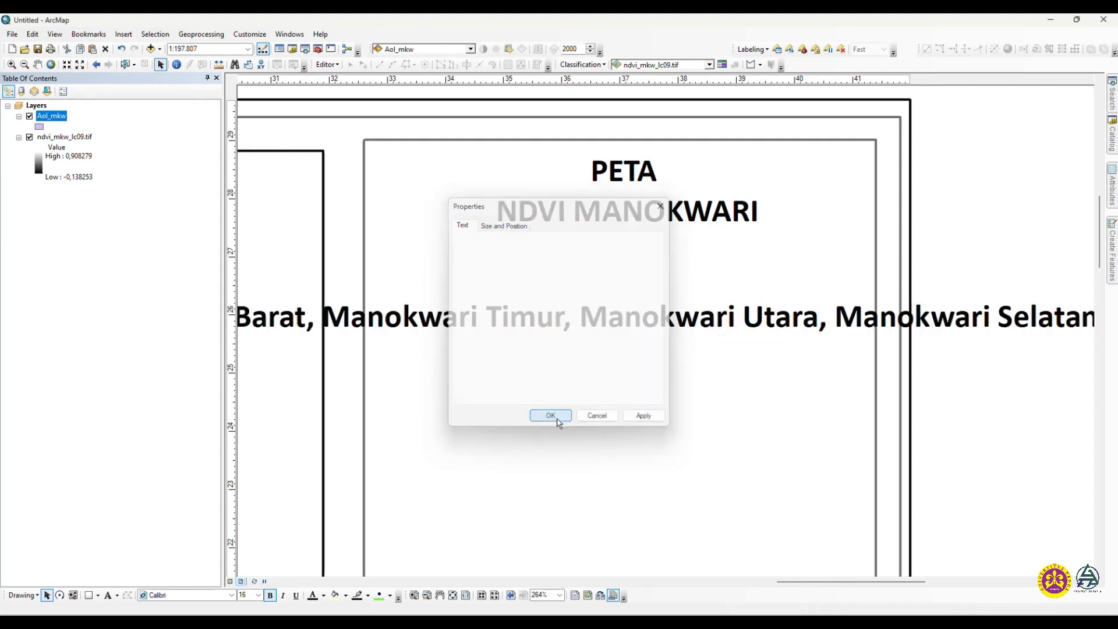
Reopen the AoI_mkw attribute table to check the district names against the subtitle text, and close it
right_click(64, 118)
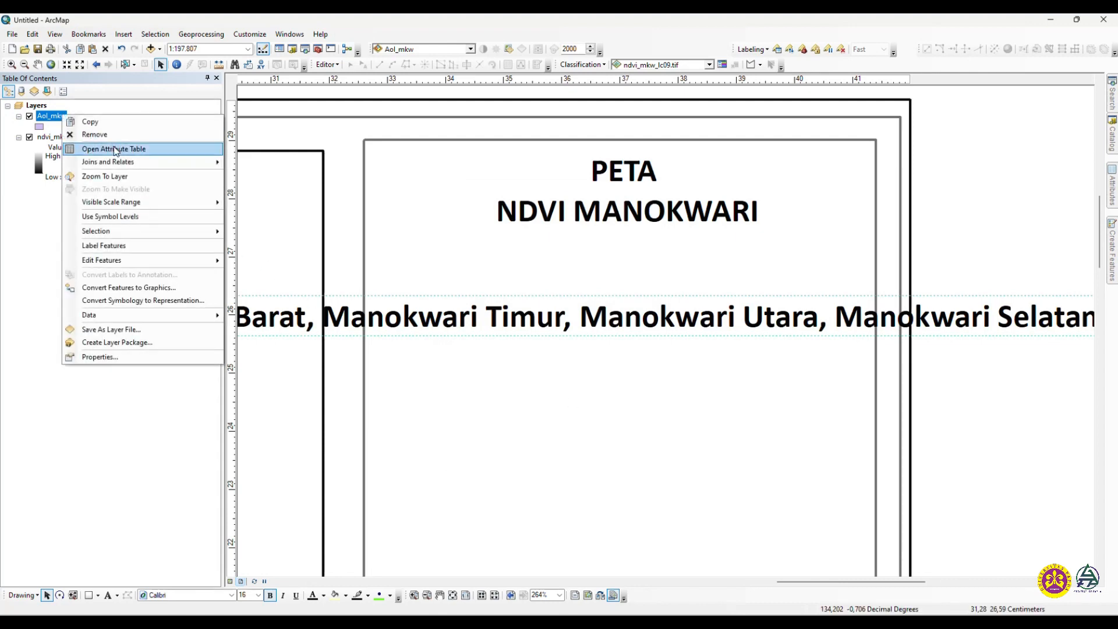
click(114, 149)
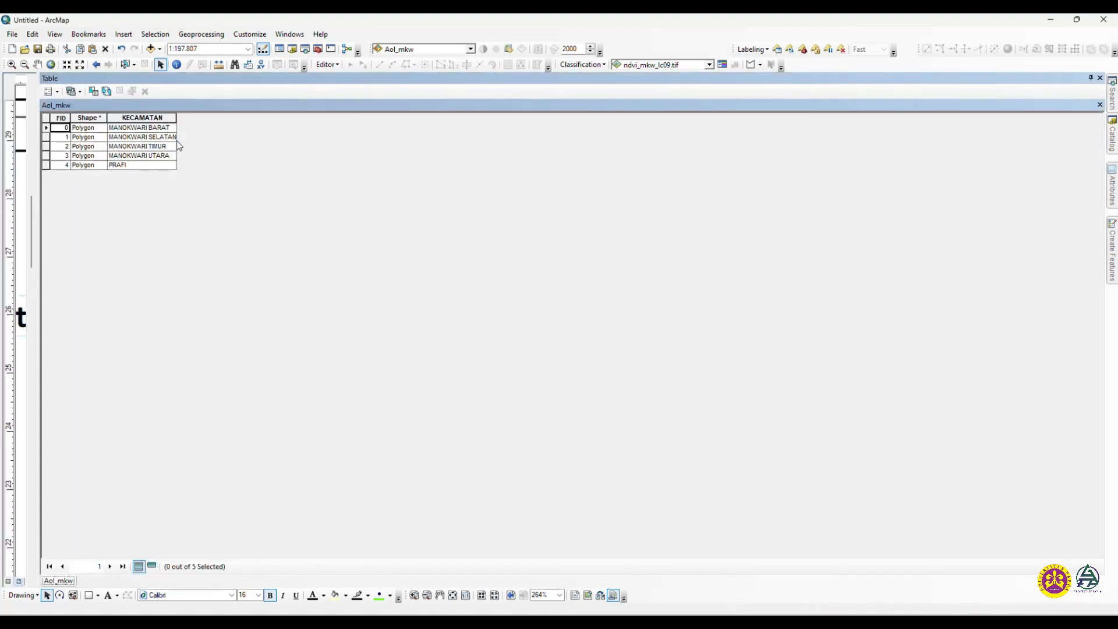
click(1100, 78)
Reduce the district subtitle's font size to 8 and position it under the title, starting inside the side panel's left edge
click(575, 317)
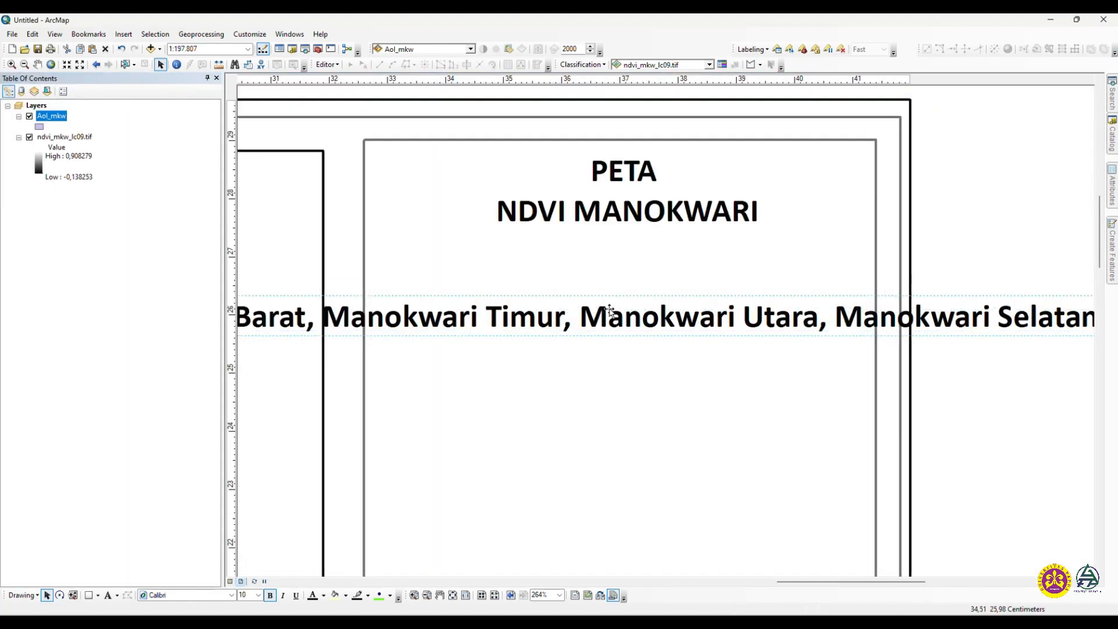
drag(575, 318, 646, 300)
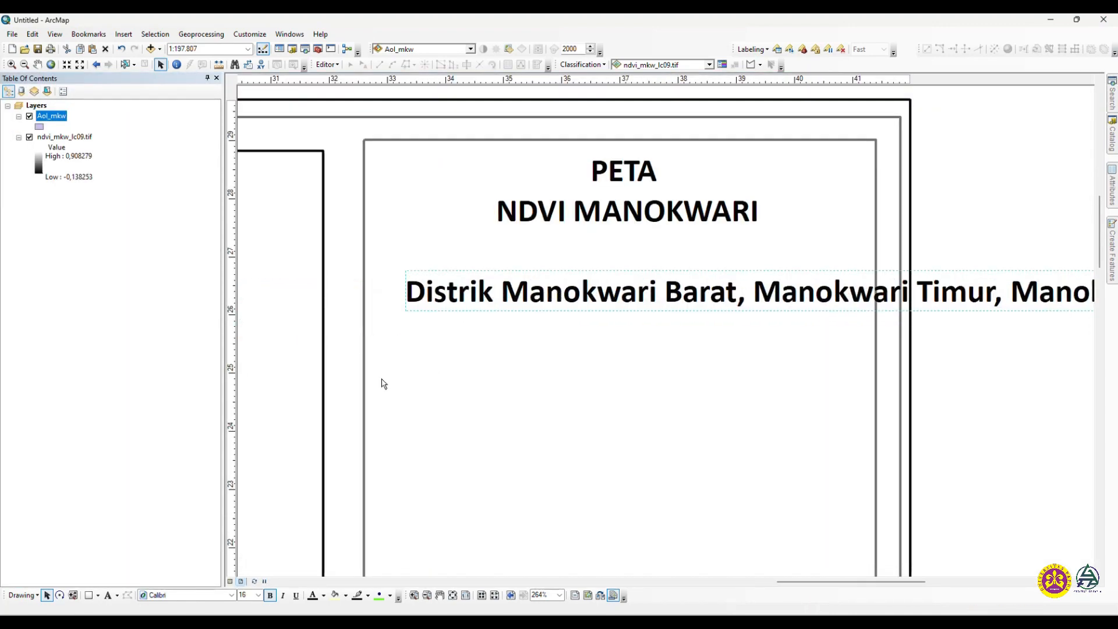
click(258, 595)
click(242, 471)
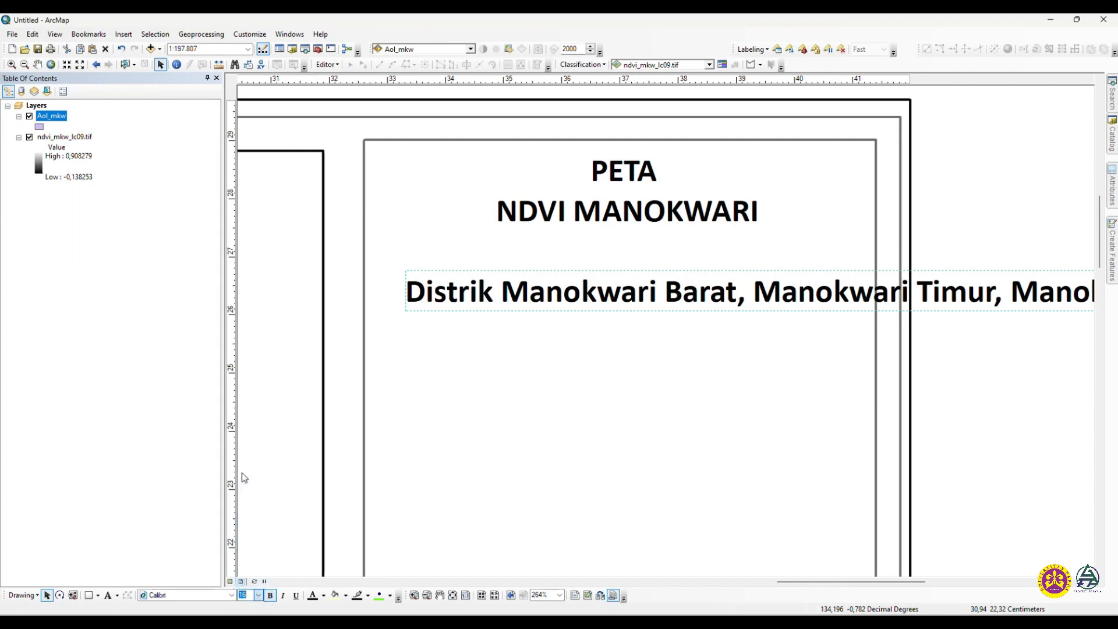
drag(797, 302, 551, 279)
Break the district subtitle into two lines after "Manokwari Timur,"
right_click(549, 278)
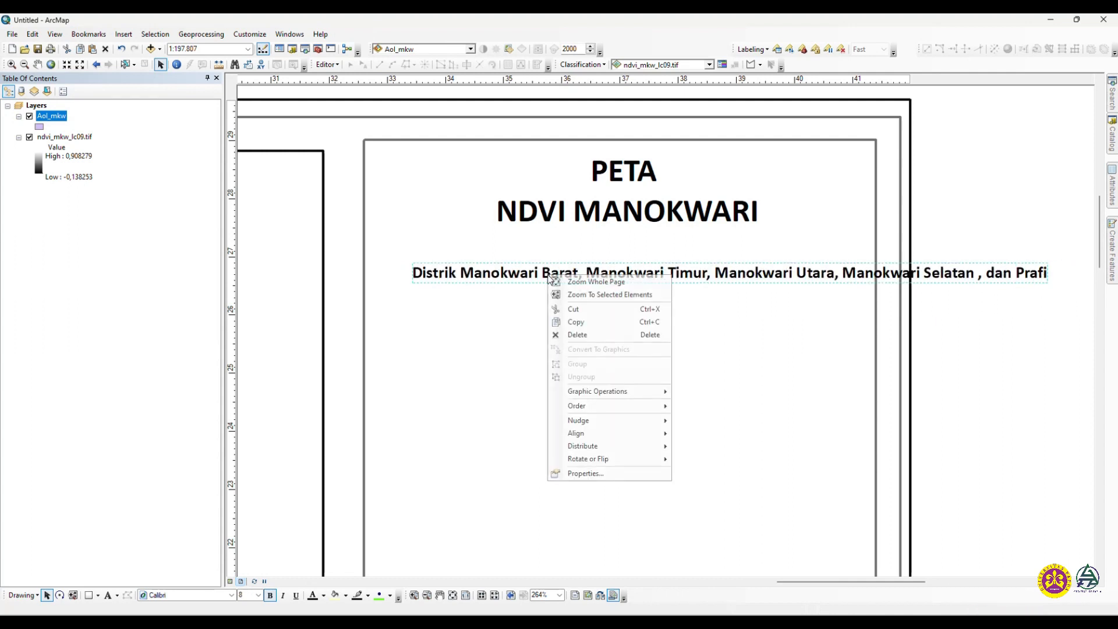
click(581, 474)
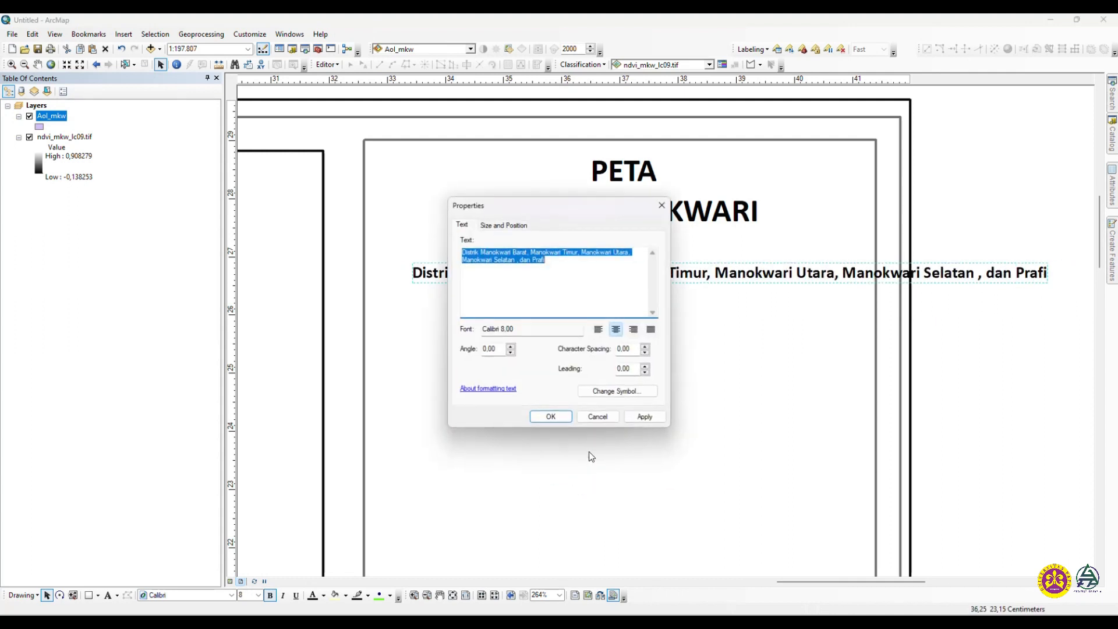
click(583, 256)
key(Return)
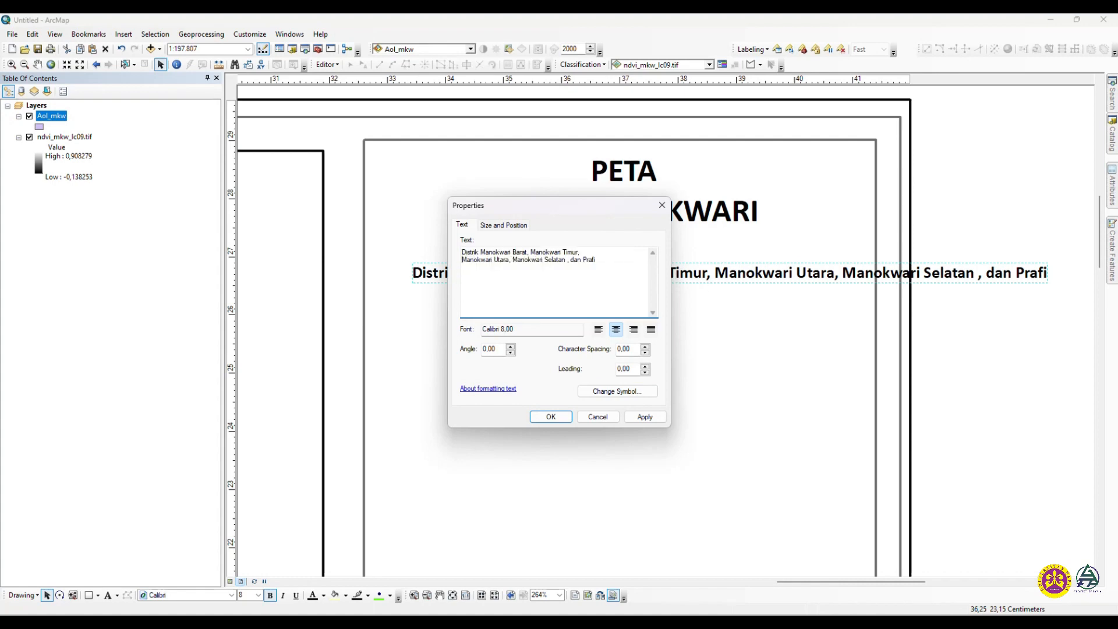
click(551, 416)
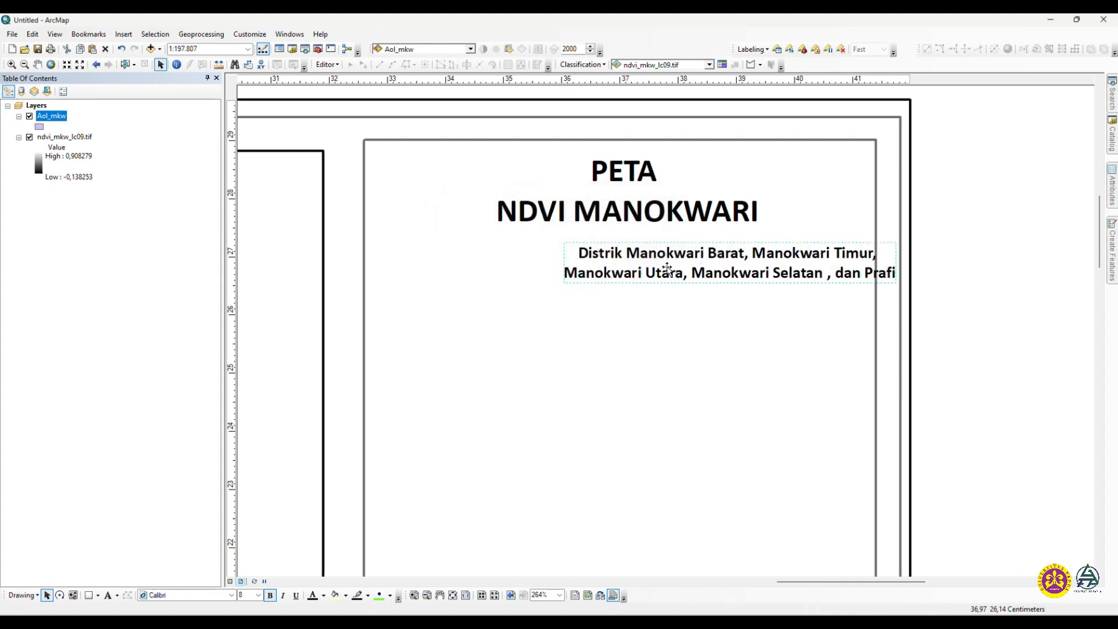
Move the two-line district subtitle so it sits centred beneath the NDVI MANOKWARI title in the side panel
drag(709, 277, 649, 272)
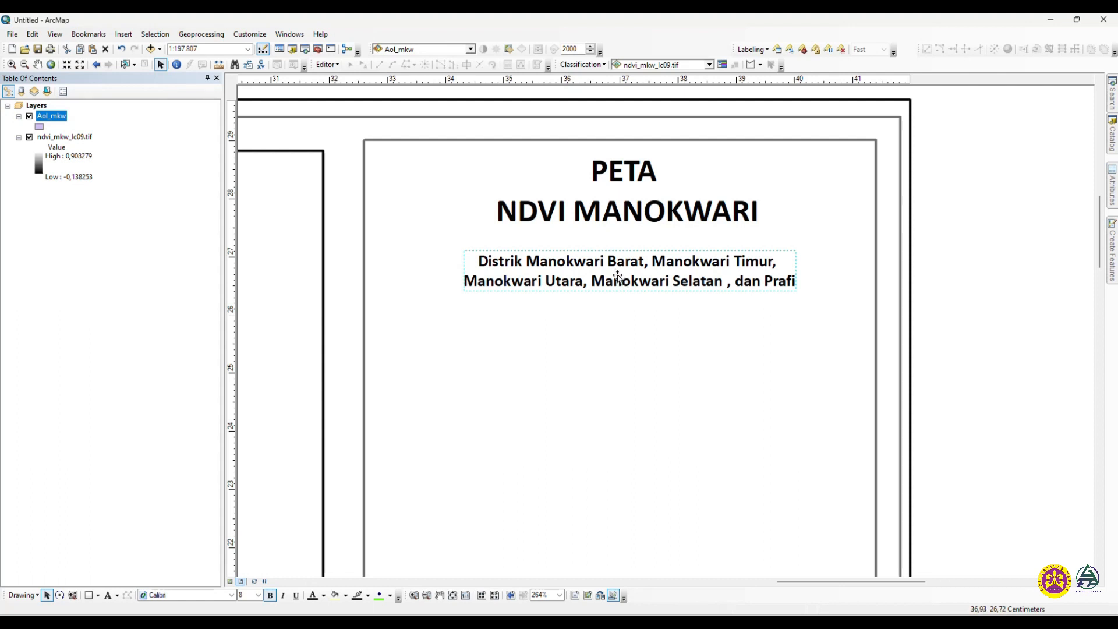
click(957, 272)
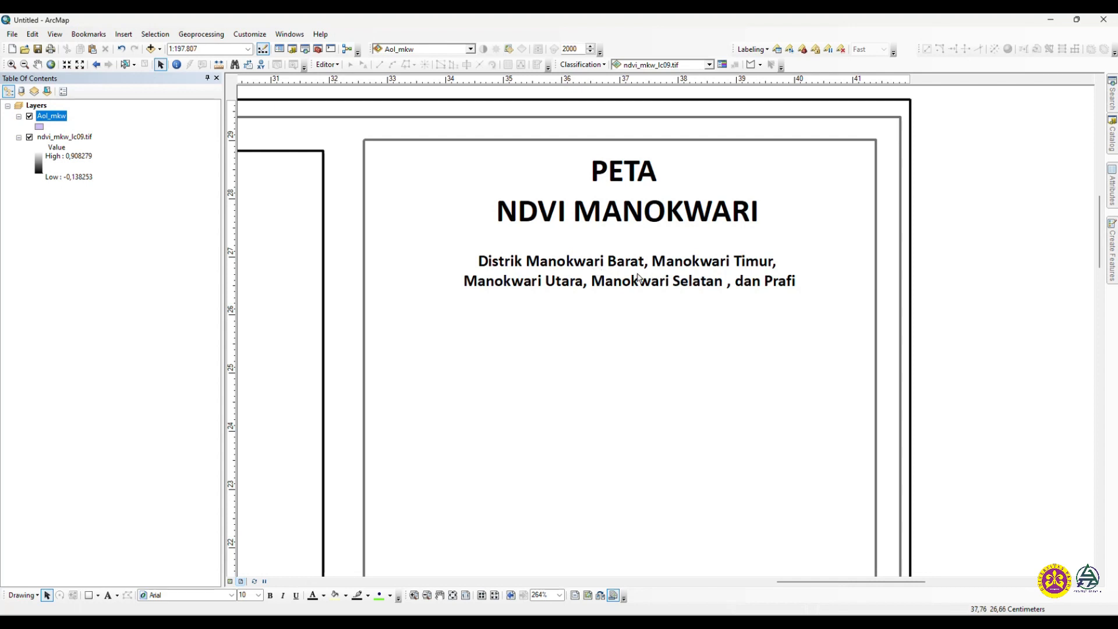
click(616, 275)
drag(619, 276, 631, 280)
click(998, 321)
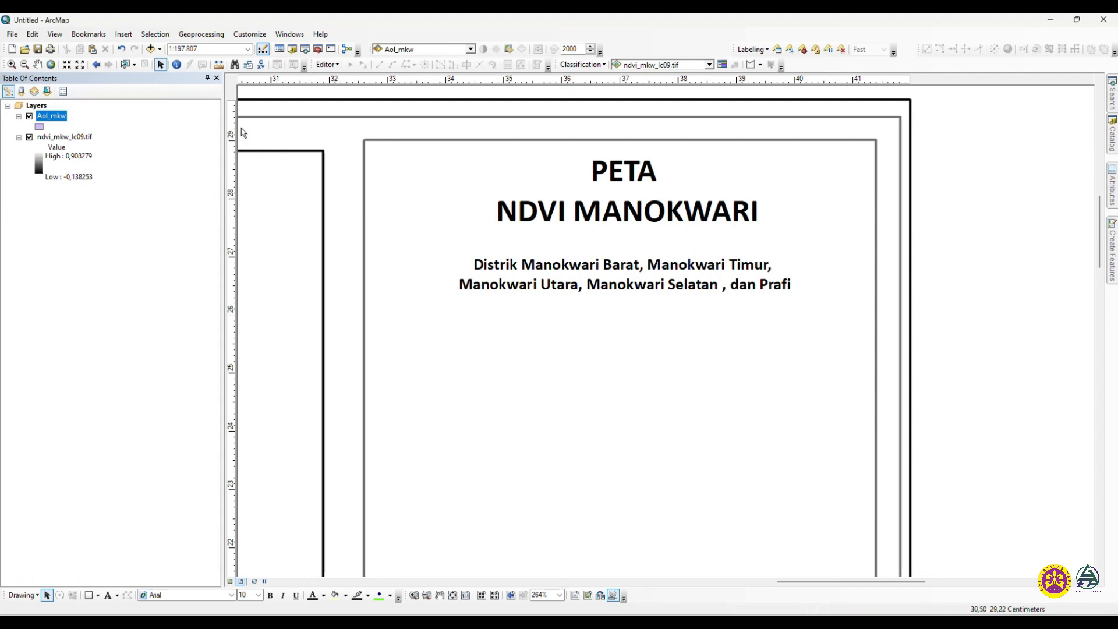
Insert an ESRI North 2 north arrow and centre it below the district subtitle in the side panel
click(133, 37)
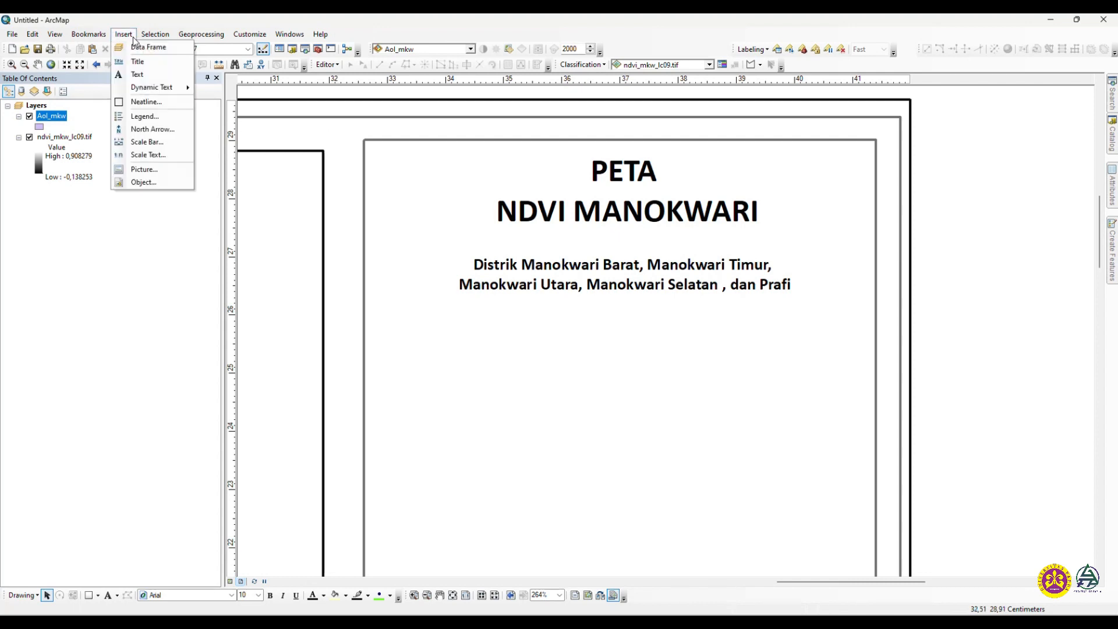
click(155, 130)
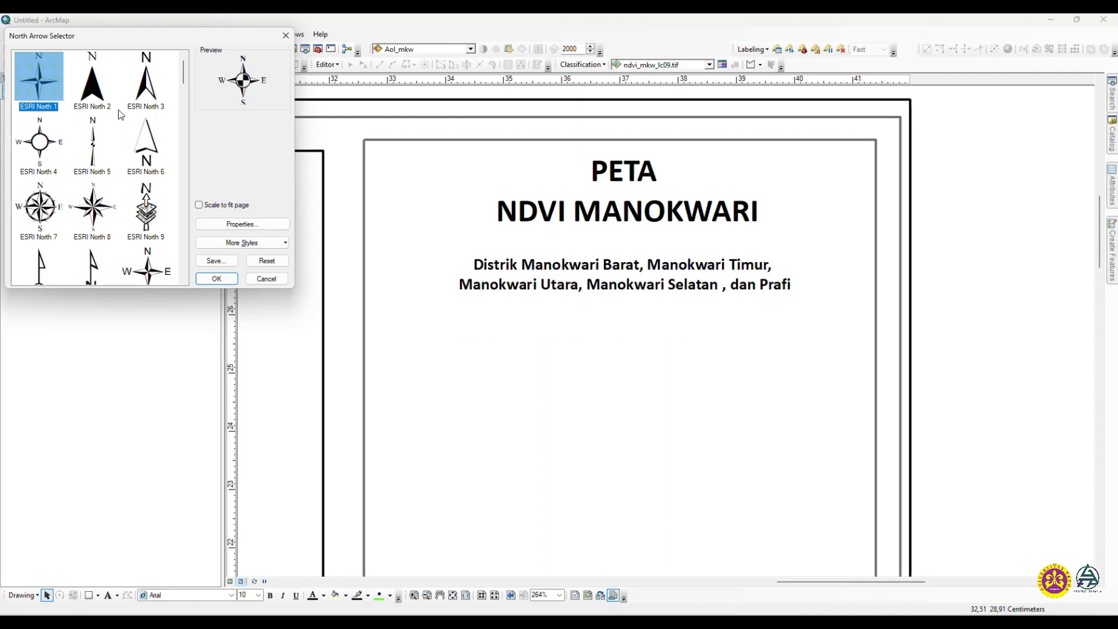
click(93, 82)
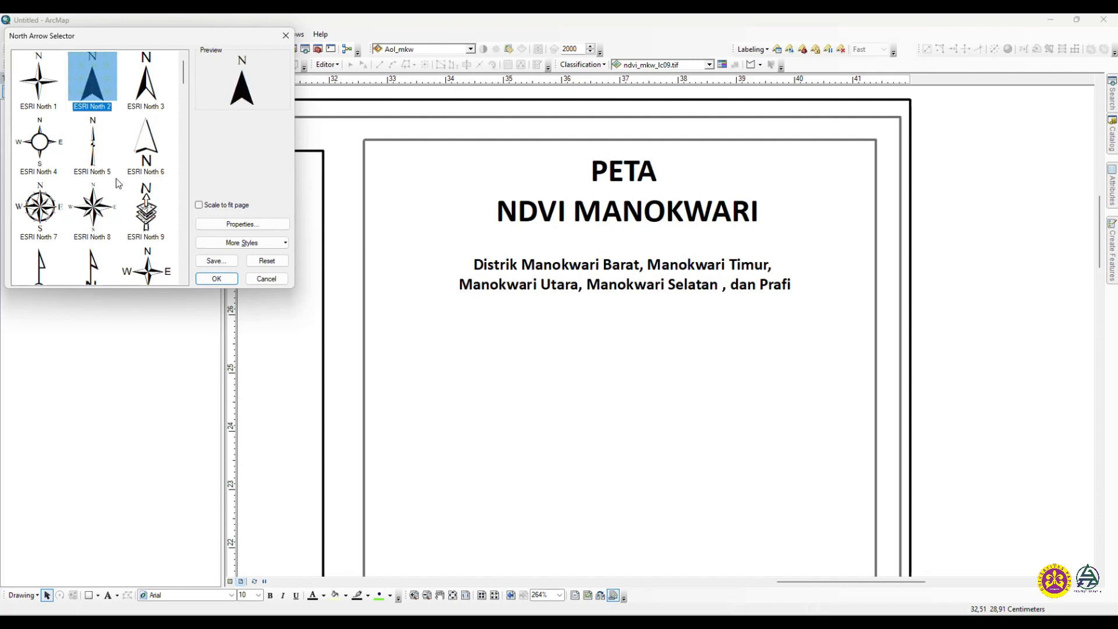
click(53, 91)
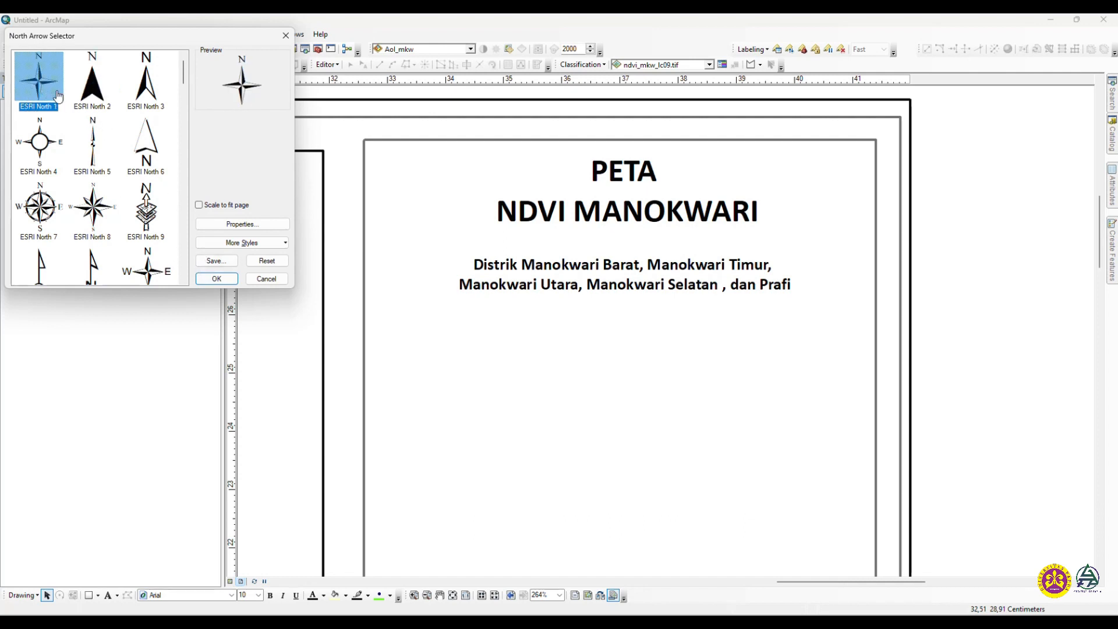
click(100, 89)
click(216, 278)
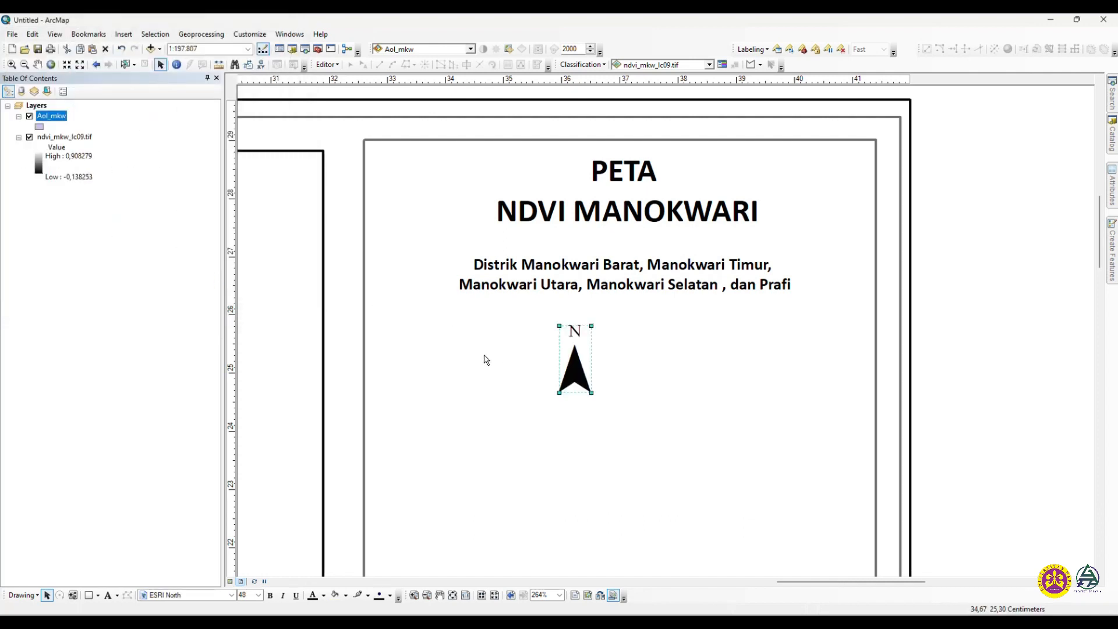
drag(581, 364, 626, 368)
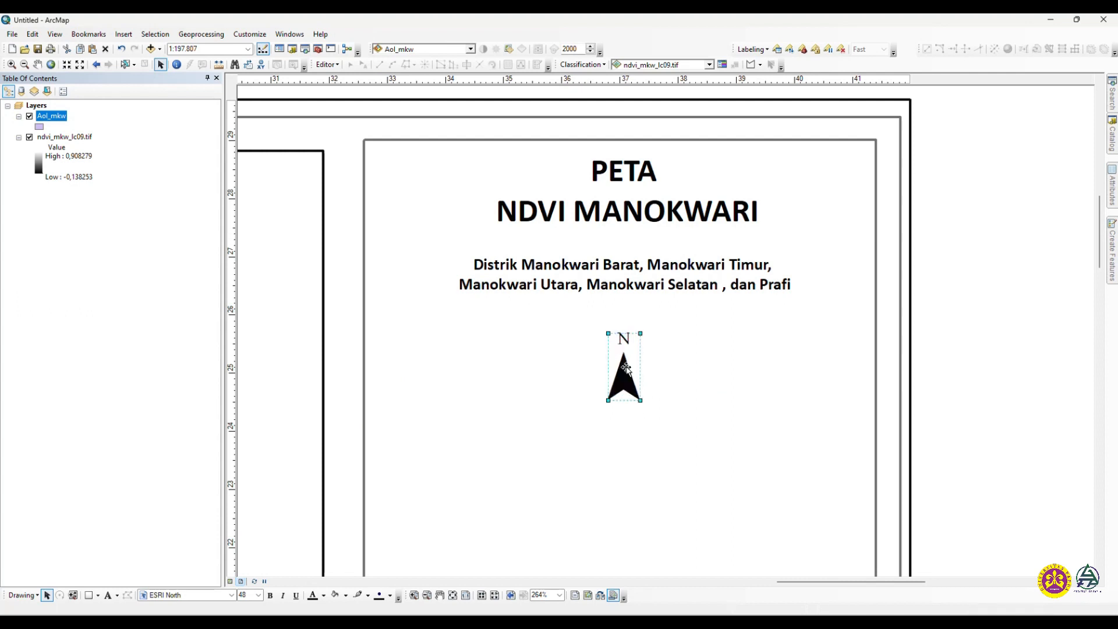
click(943, 357)
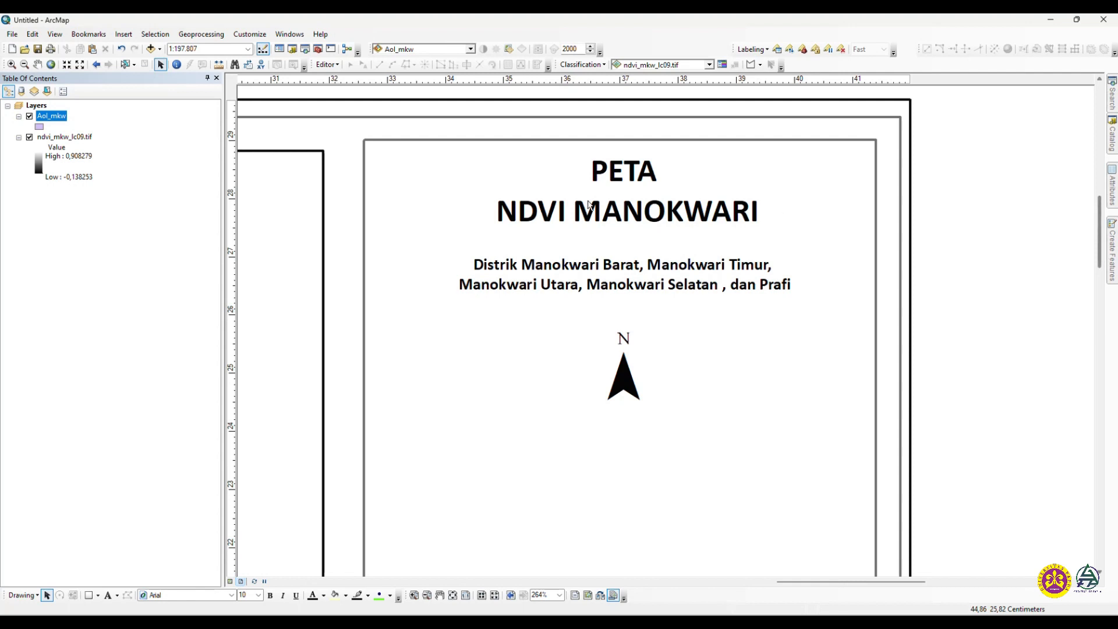
Set the data frame's map scale to 1:200.000 so all the Manokwari districts fit inside the frame
click(451, 596)
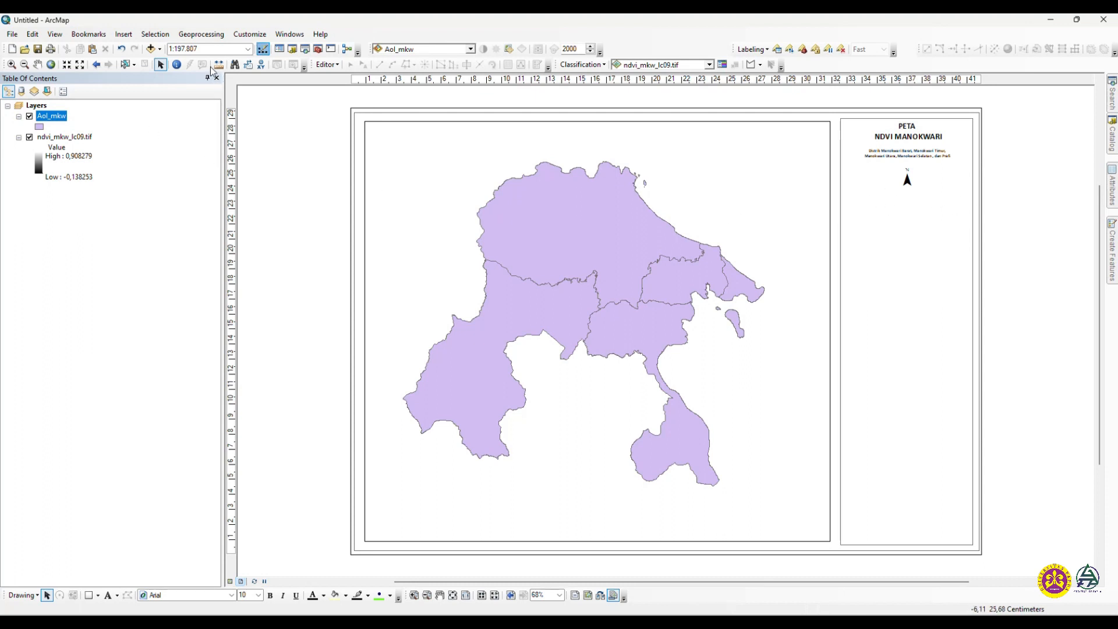
click(249, 50)
click(248, 50)
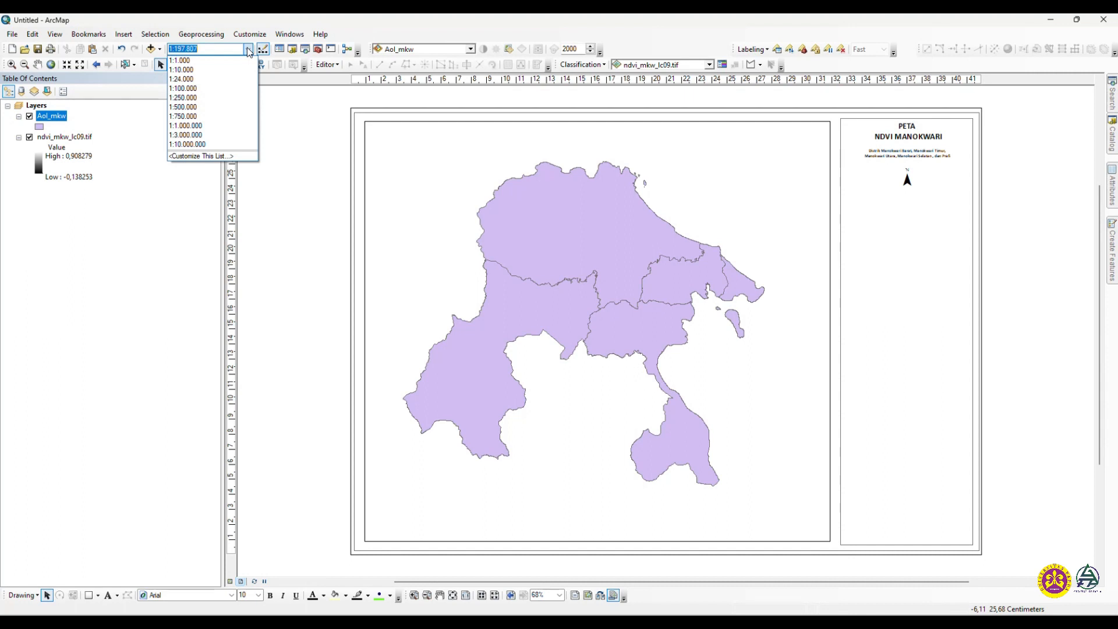
click(248, 50)
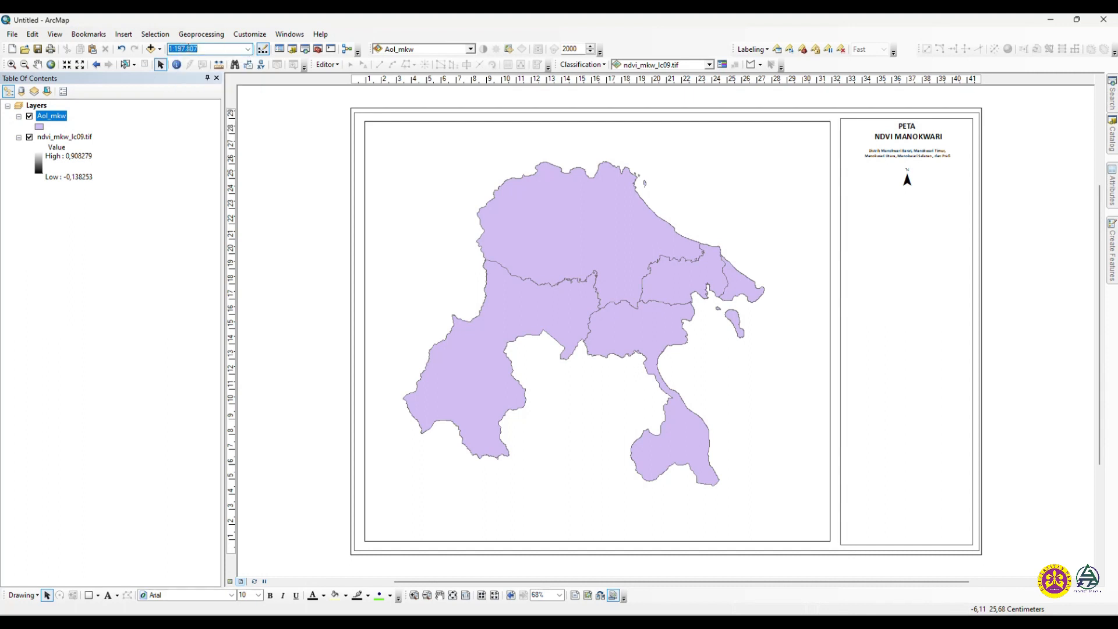
click(220, 51)
click(248, 50)
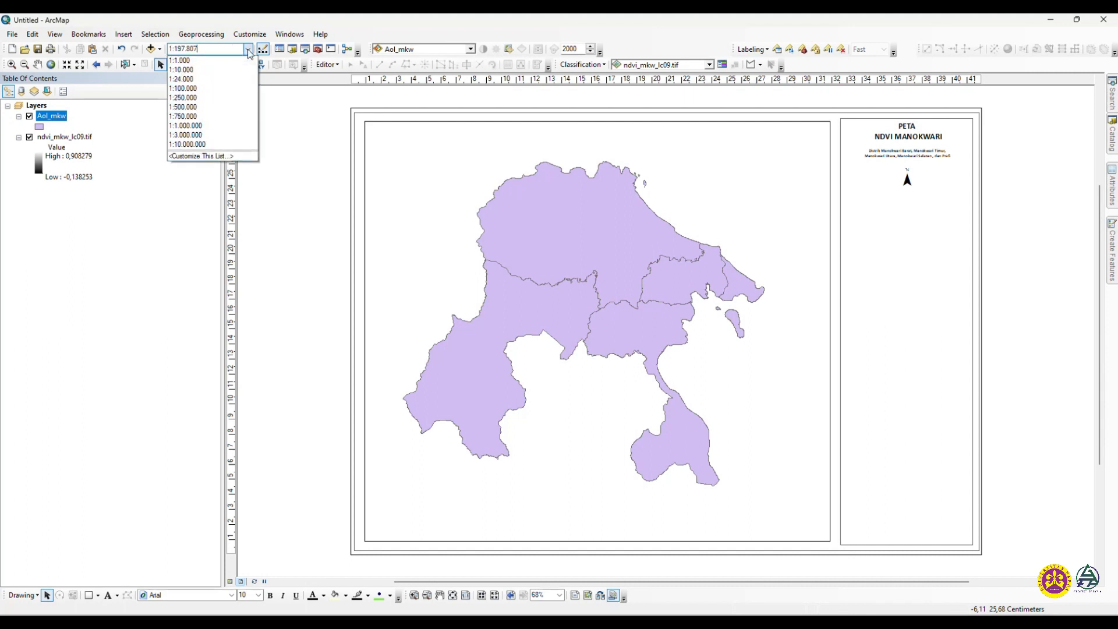
click(204, 98)
click(67, 65)
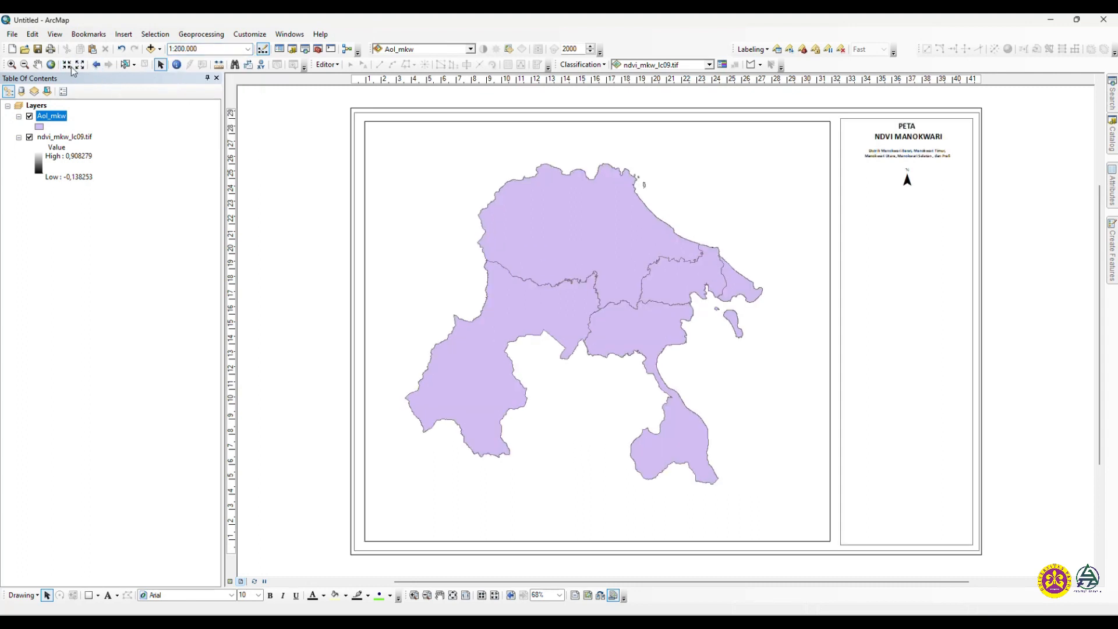
click(68, 65)
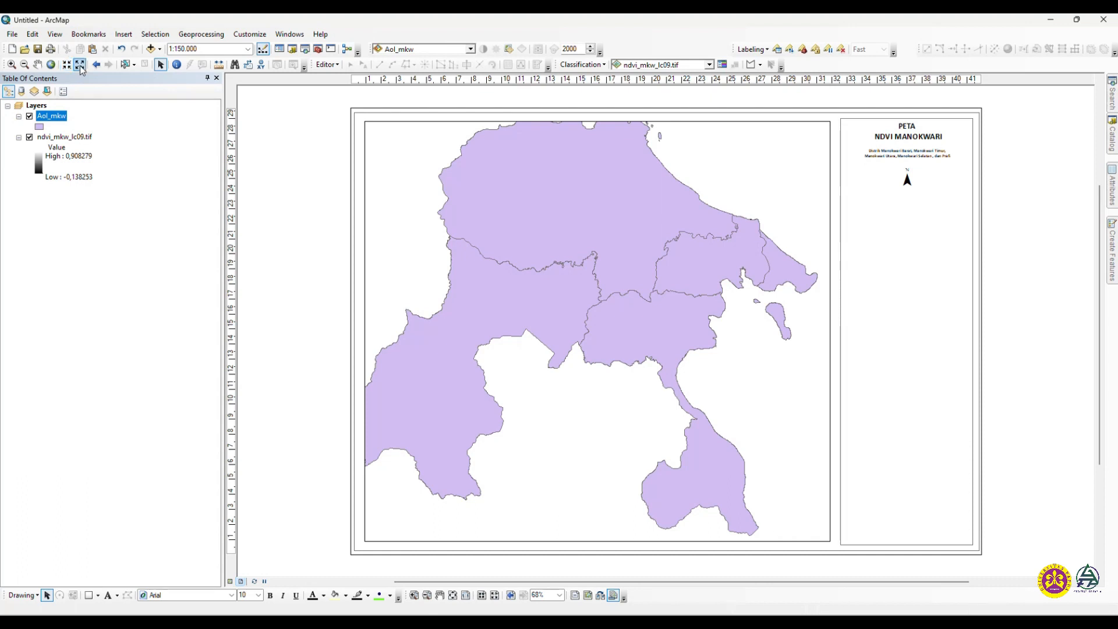
click(80, 66)
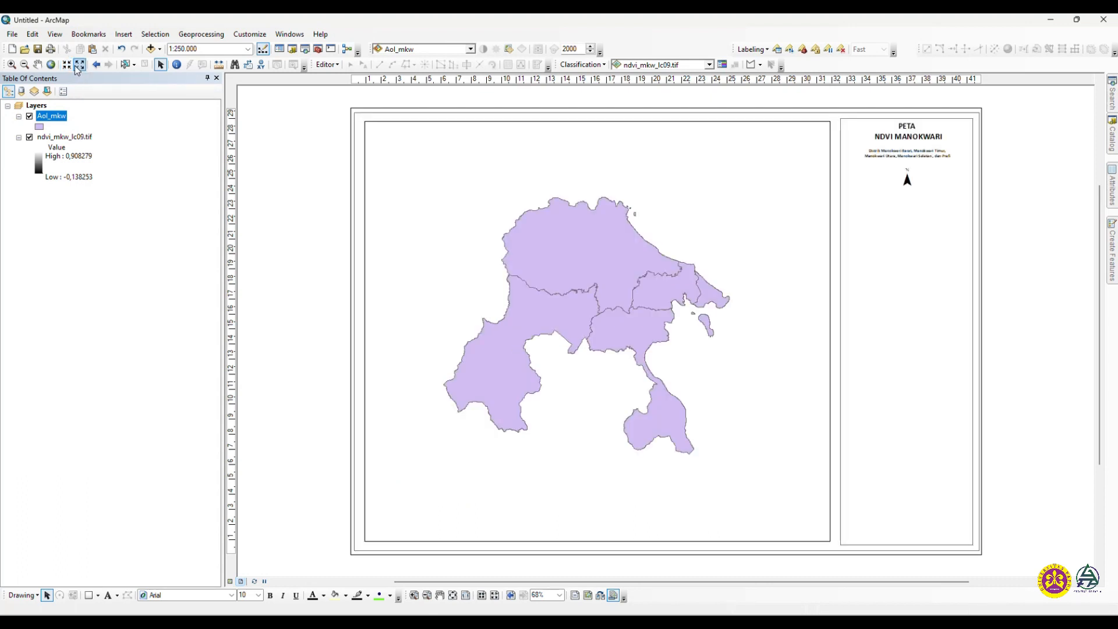
click(72, 65)
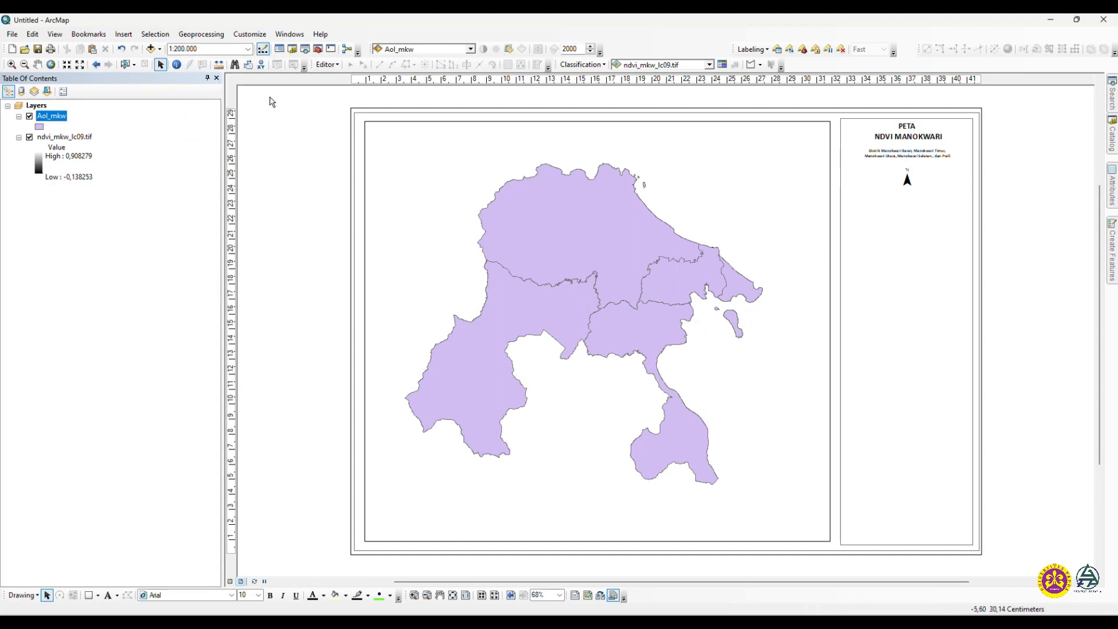
Insert a scale bar in the Alternating Scale Bar 1 style into the layout
click(414, 595)
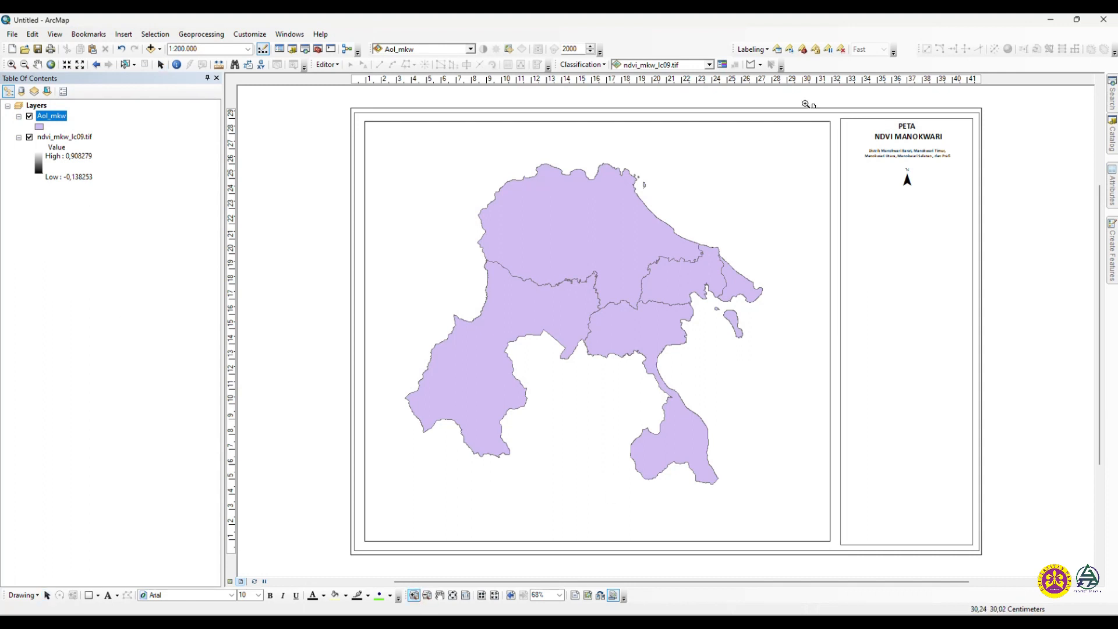
drag(805, 101, 1061, 288)
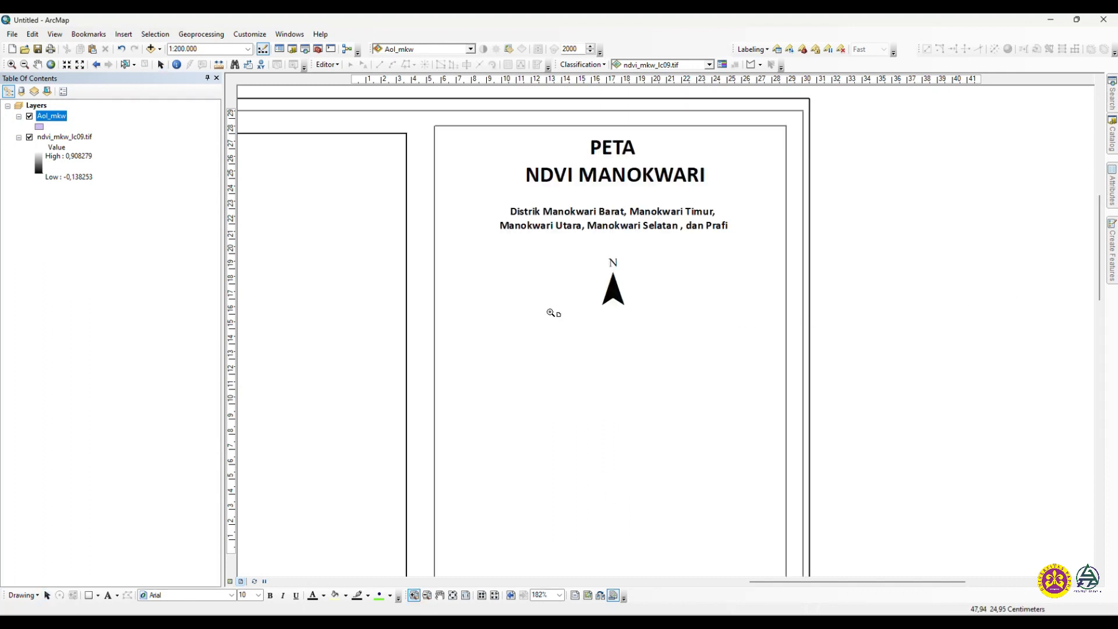
click(133, 35)
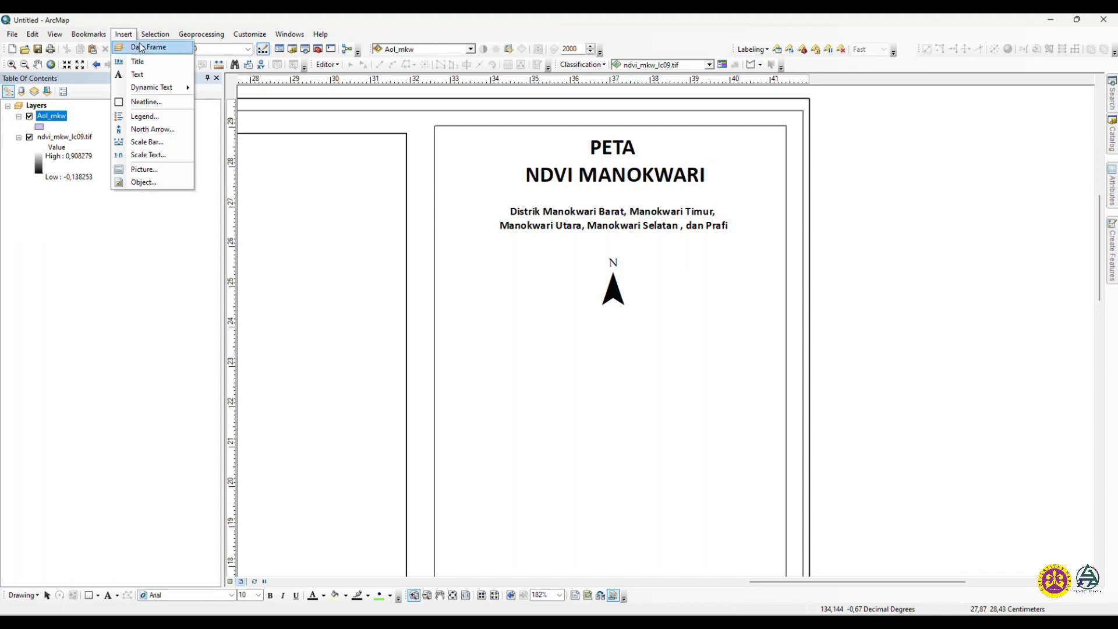
click(156, 147)
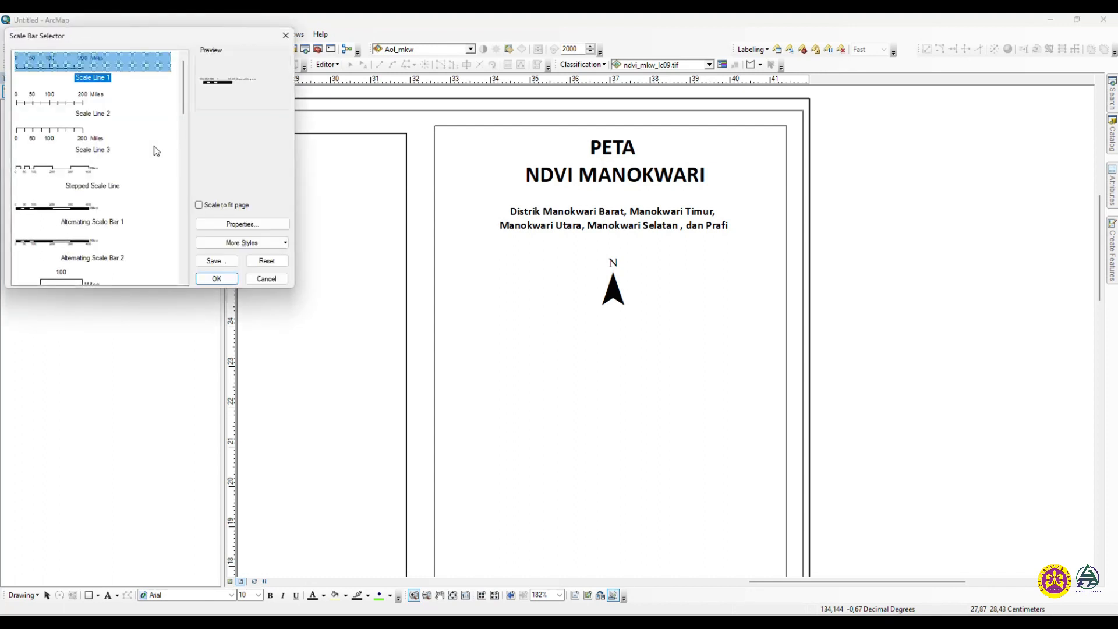
mouse_move(181, 80)
mouse_down()
mouse_move(184, 114)
mouse_move(182, 82)
mouse_up()
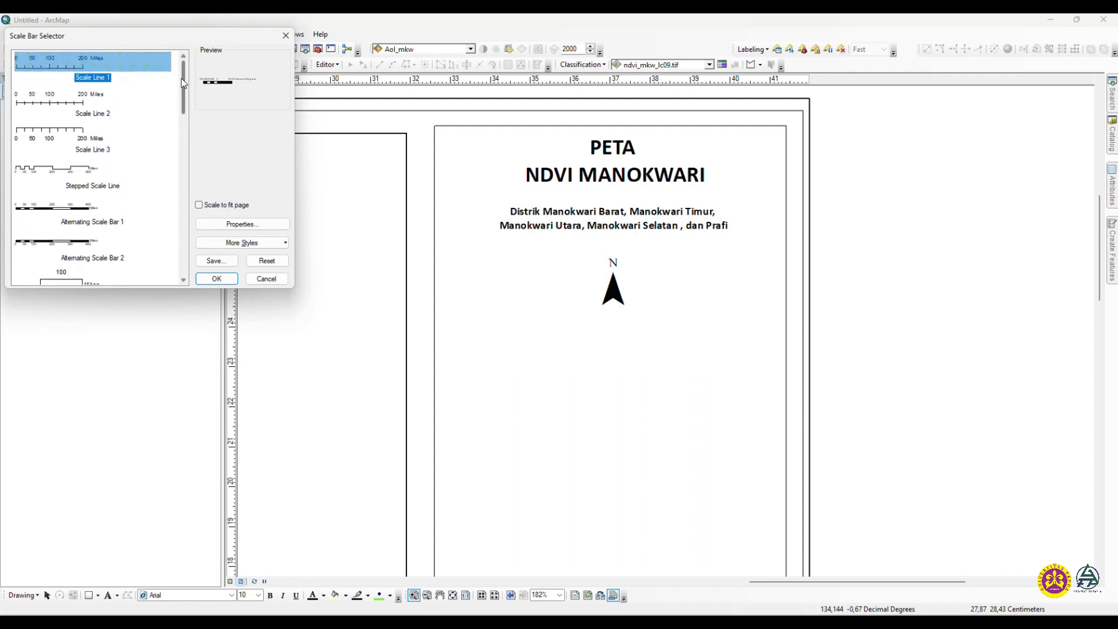
click(68, 214)
scroll(82, 190, down, 6)
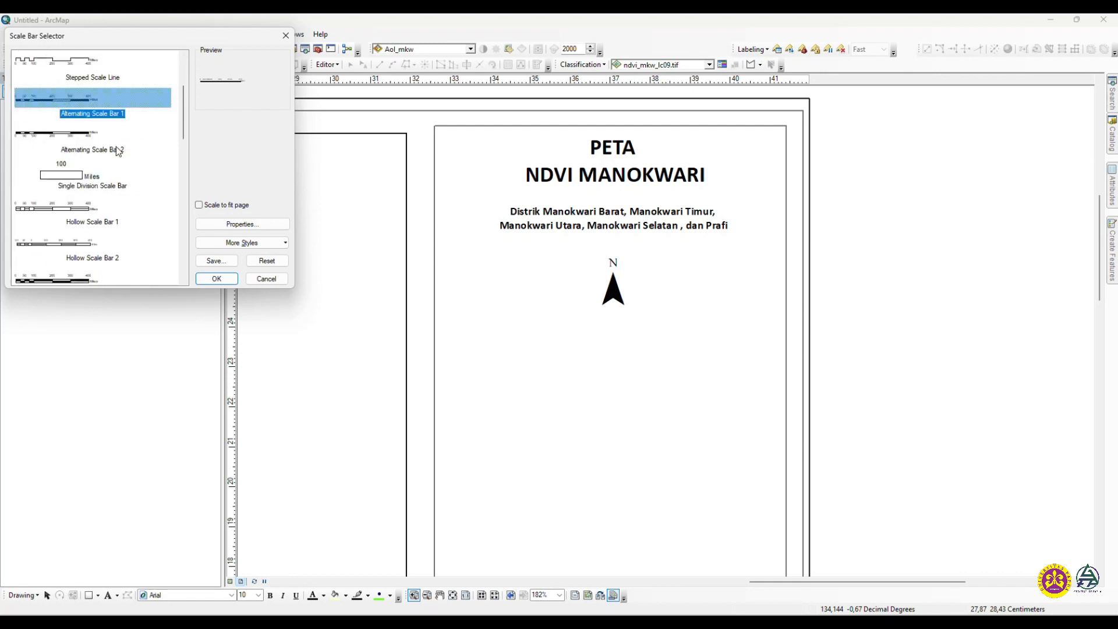
click(87, 189)
scroll(116, 180, up, 3)
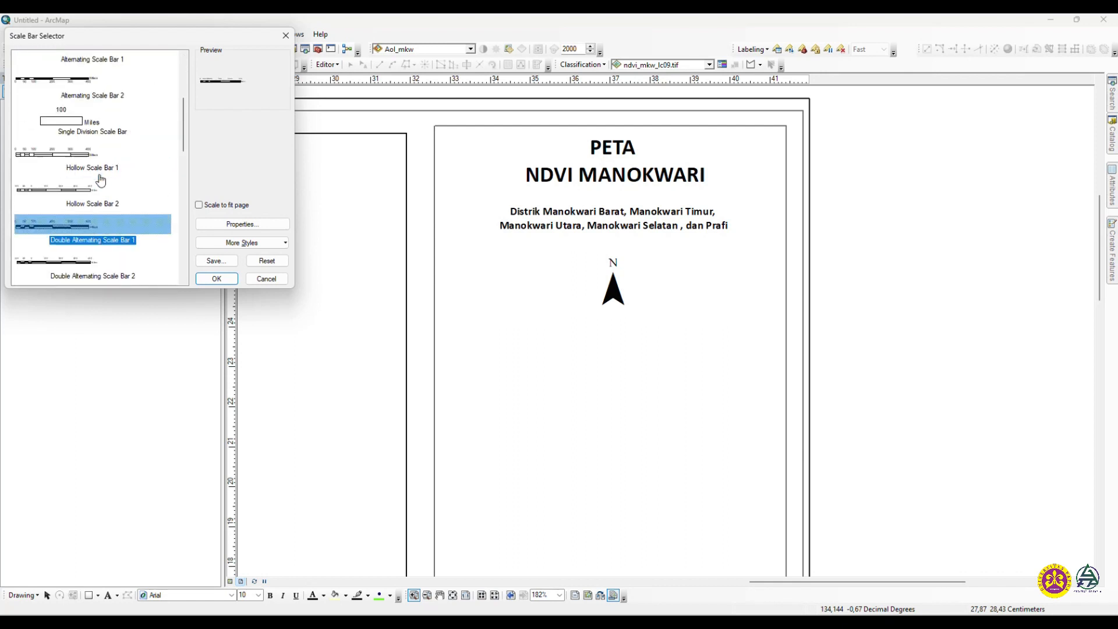
scroll(157, 169, up, 3)
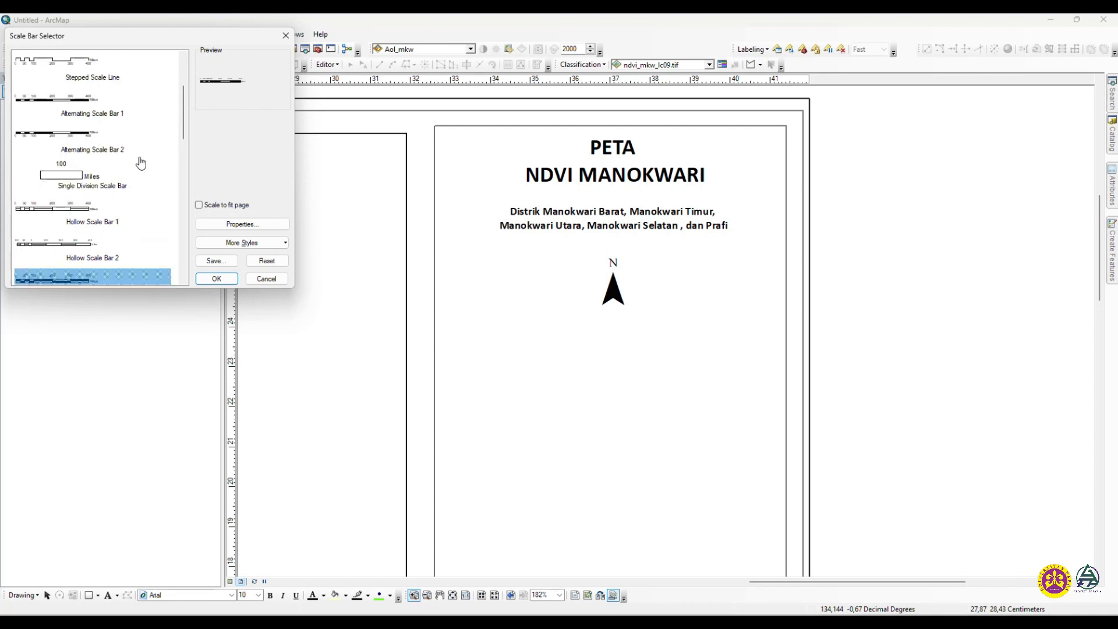
click(90, 143)
click(86, 103)
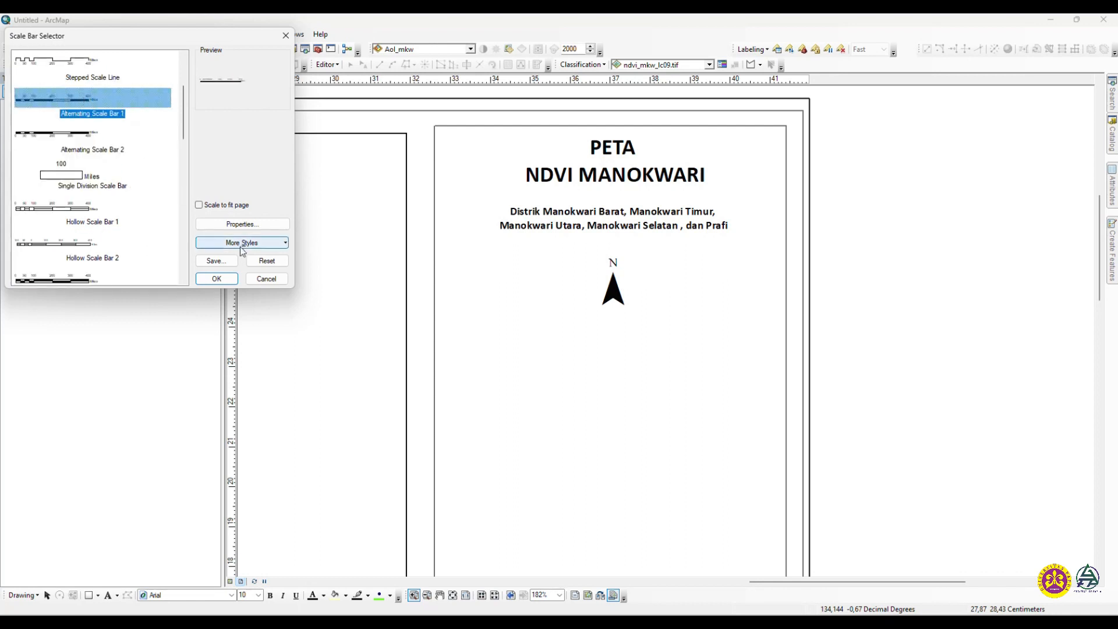
click(217, 279)
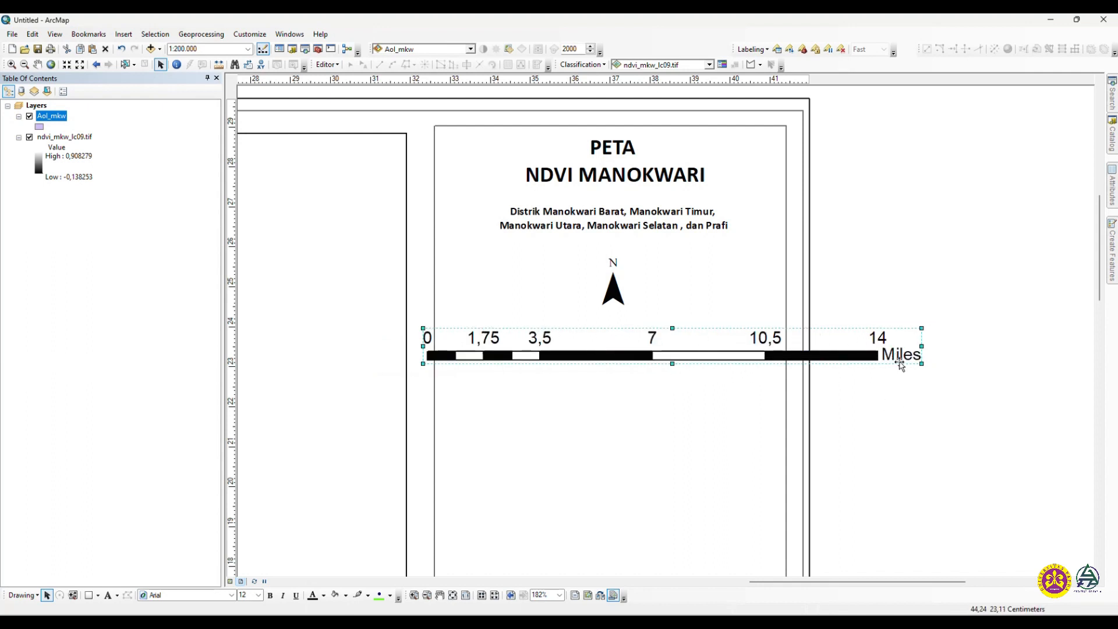
Set the scale bar's division units to Kilometers and change its unit label to Km
right_click(695, 360)
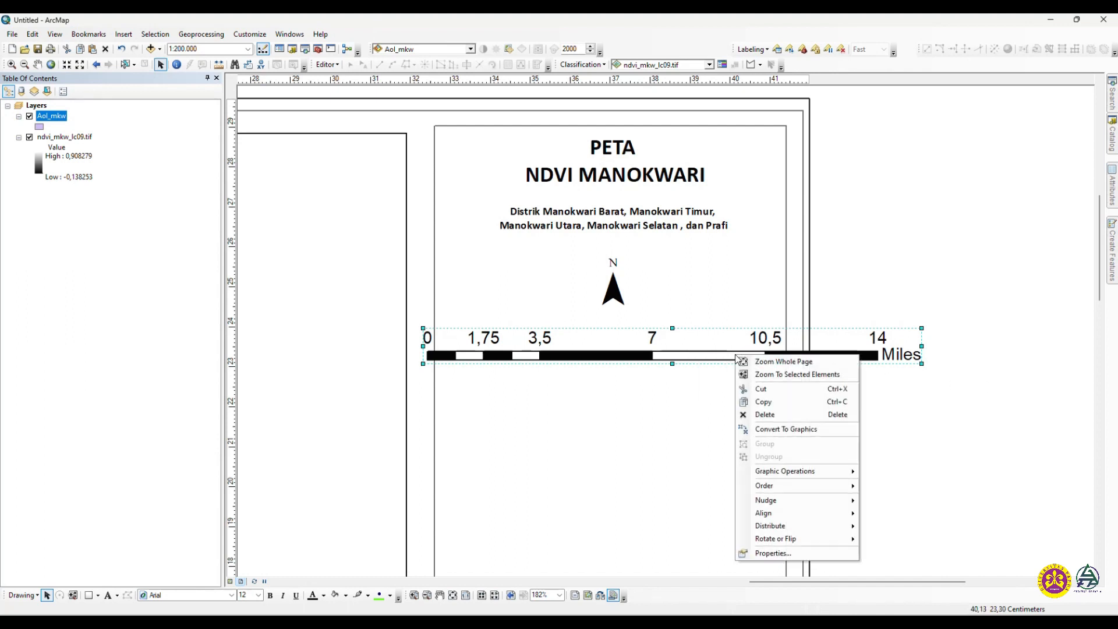
click(774, 556)
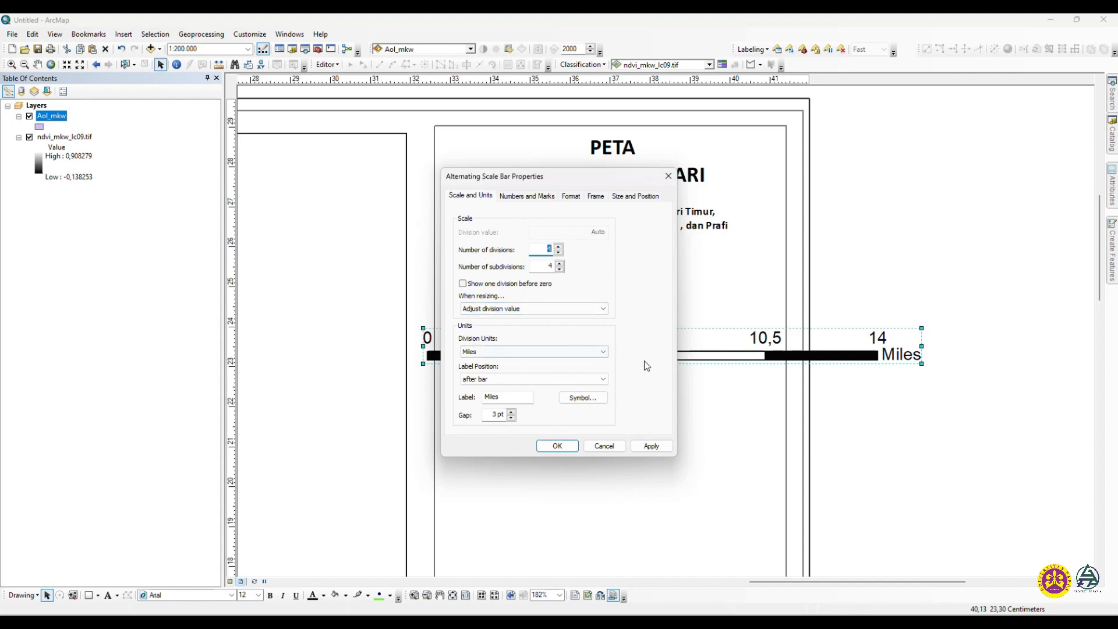
click(603, 352)
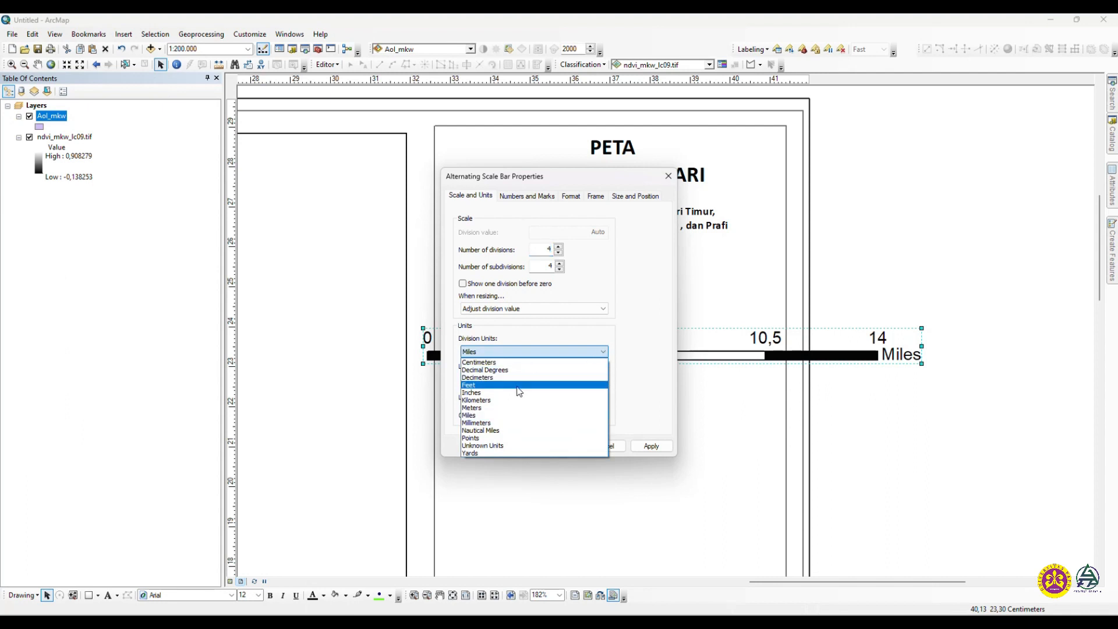
click(505, 400)
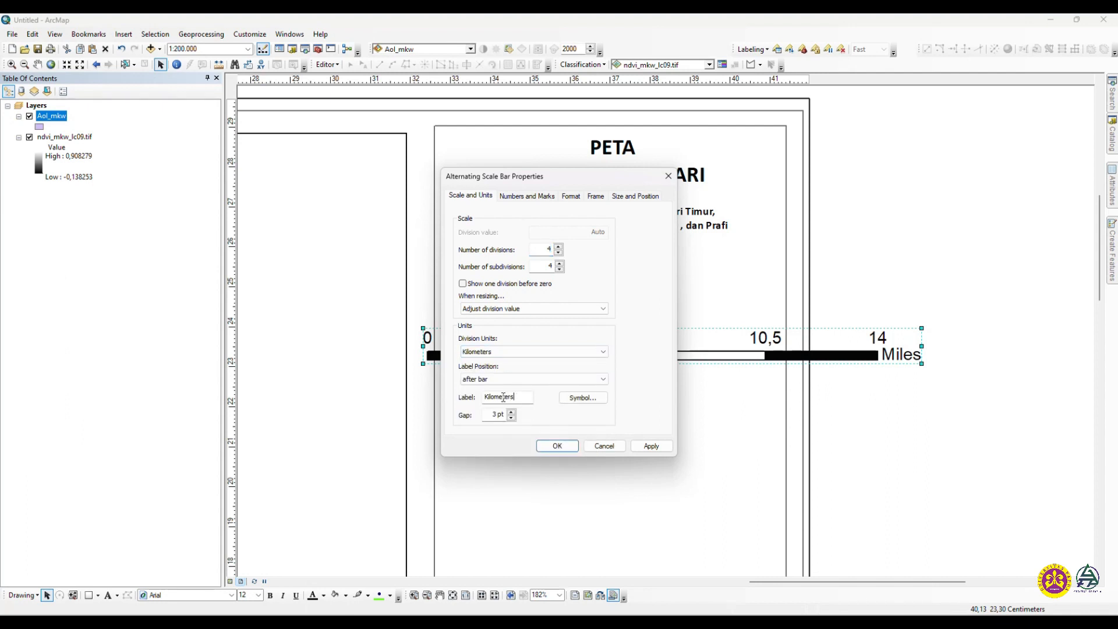
double_click(503, 397)
drag(498, 402, 489, 402)
text(m)
click(555, 446)
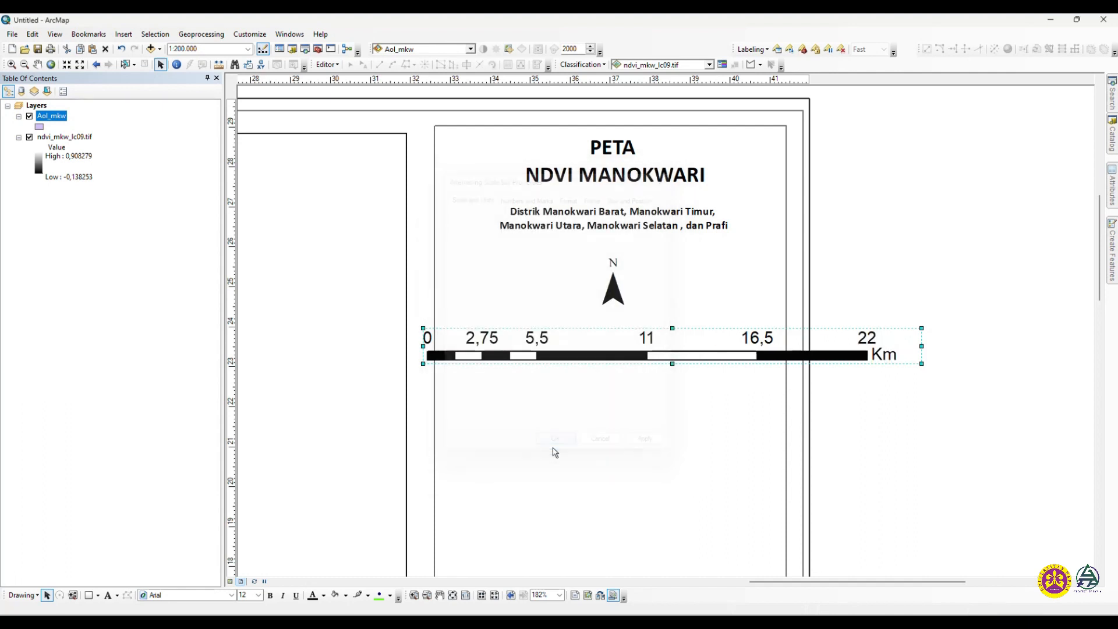
Shrink the scale bar to fit inside the side panel, ending at 14 Km, and centre it just below the north arrow
click(914, 369)
click(614, 368)
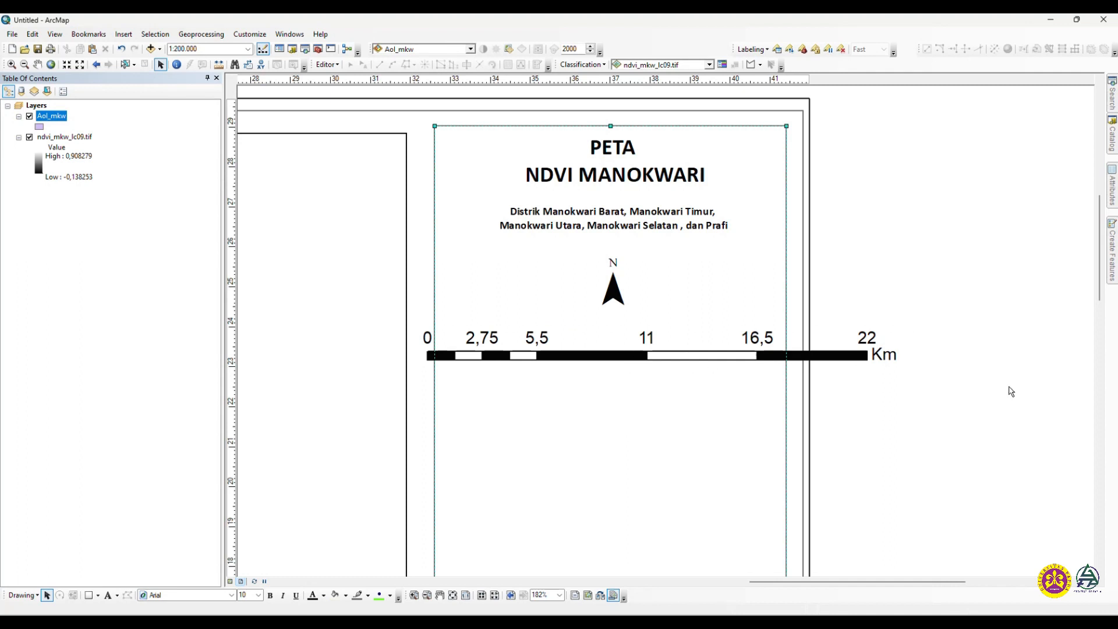
click(594, 356)
drag(627, 344, 702, 335)
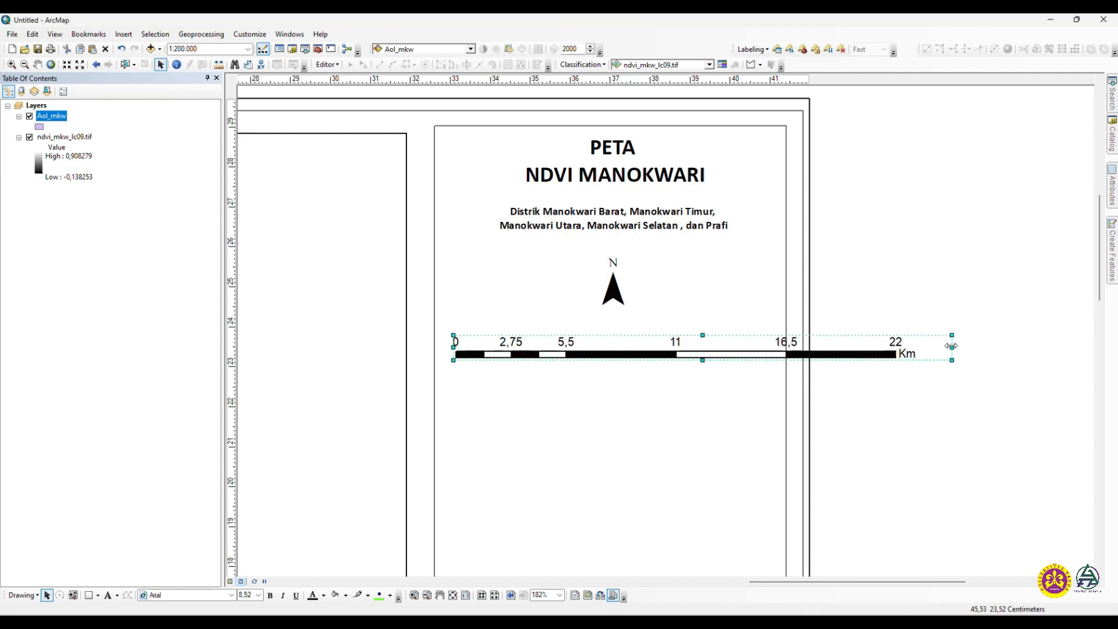
drag(952, 347, 741, 348)
drag(627, 349, 619, 324)
click(824, 341)
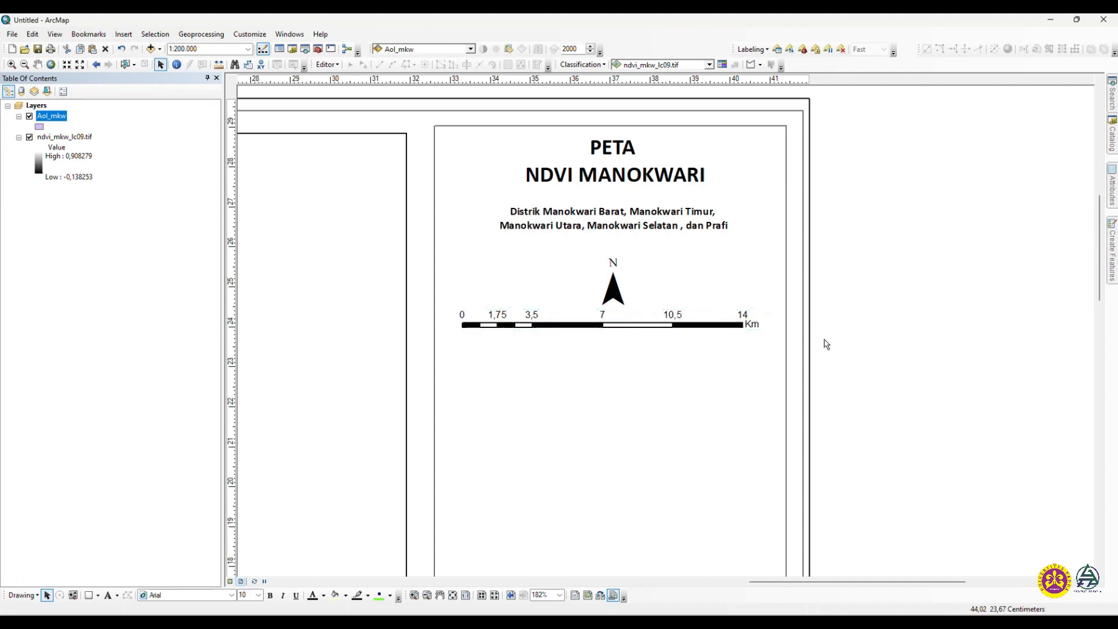
click(605, 325)
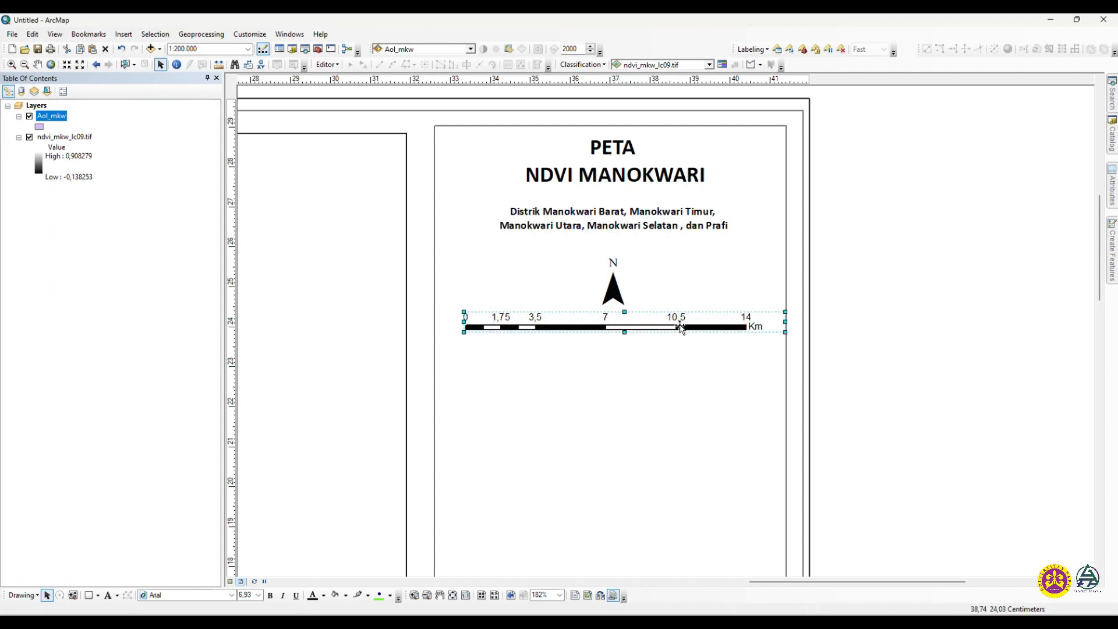
drag(675, 325, 678, 327)
click(930, 351)
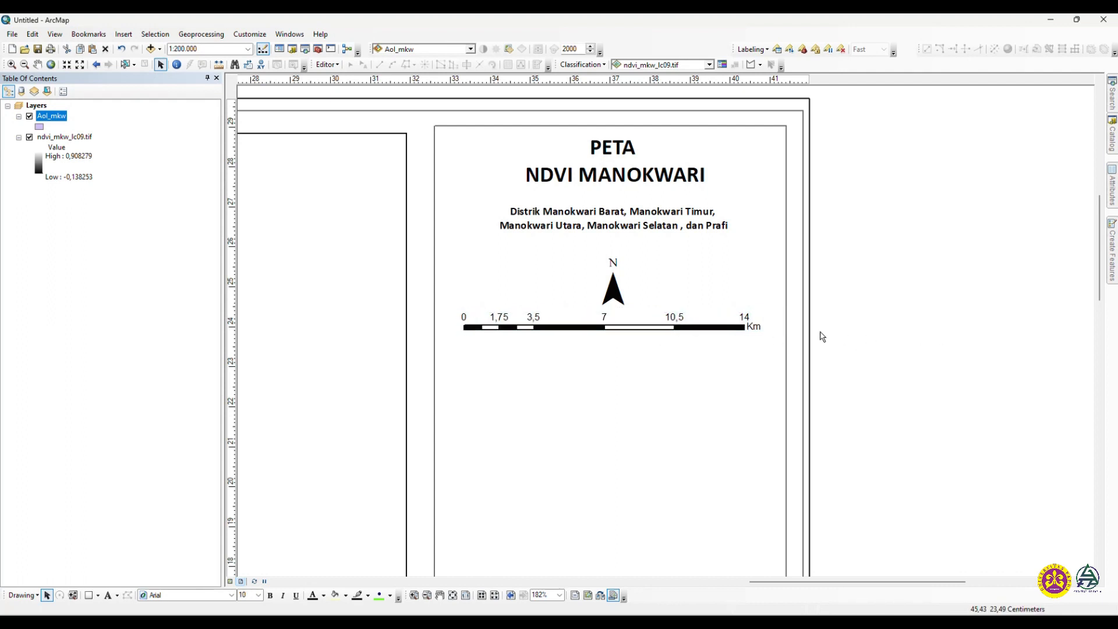
Shift the north arrow and the PETA NDVI MANOKWARI title slightly left to line them up on the side panel's centre
click(616, 287)
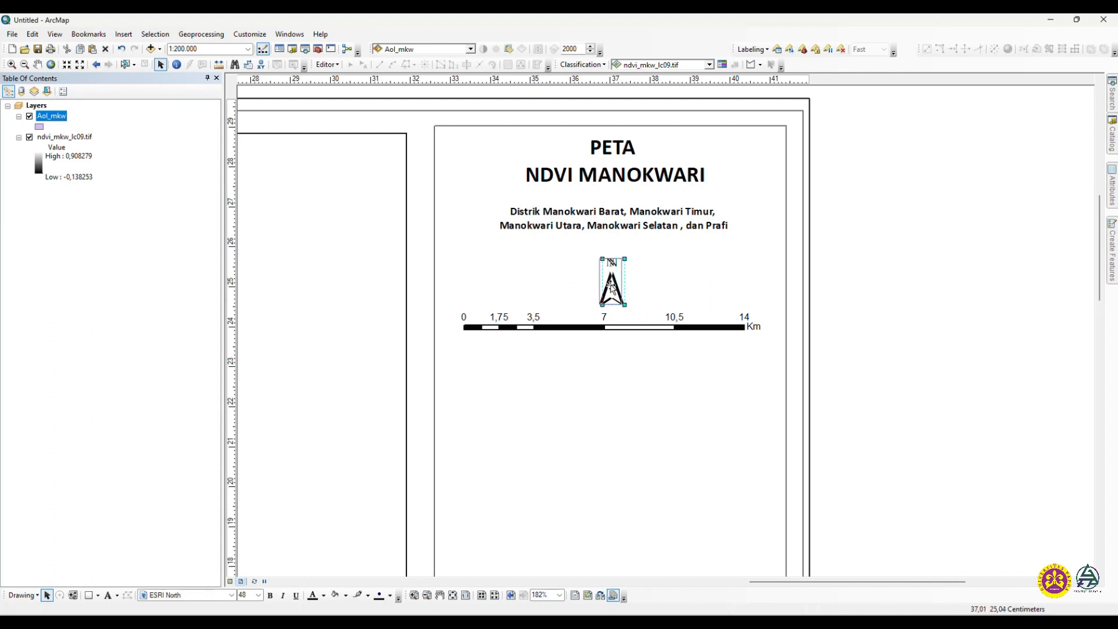
click(963, 309)
click(631, 173)
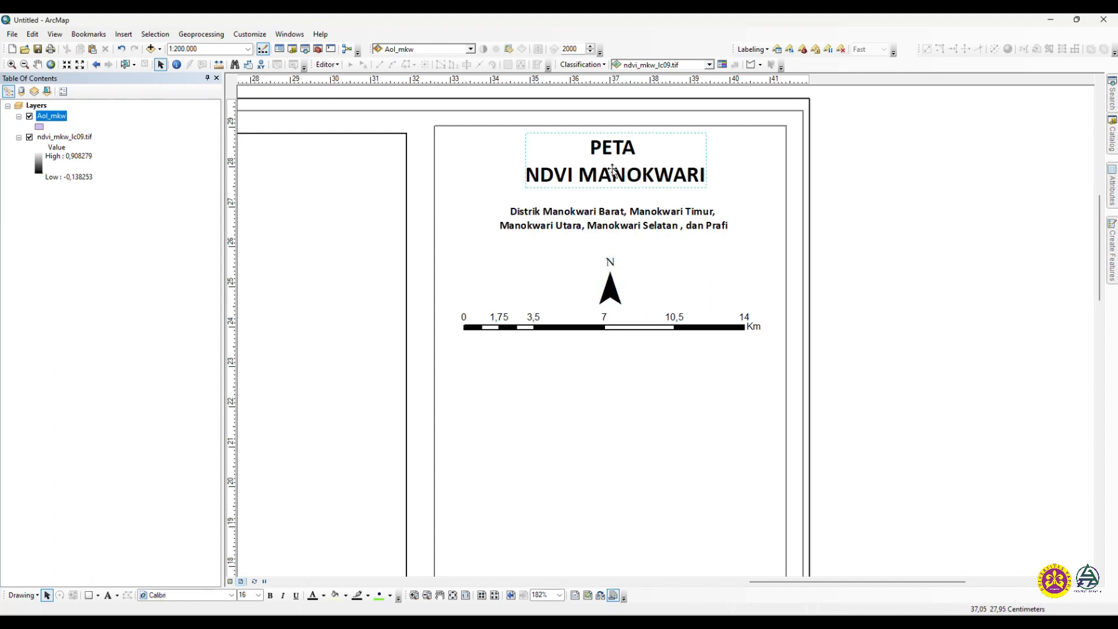
click(908, 252)
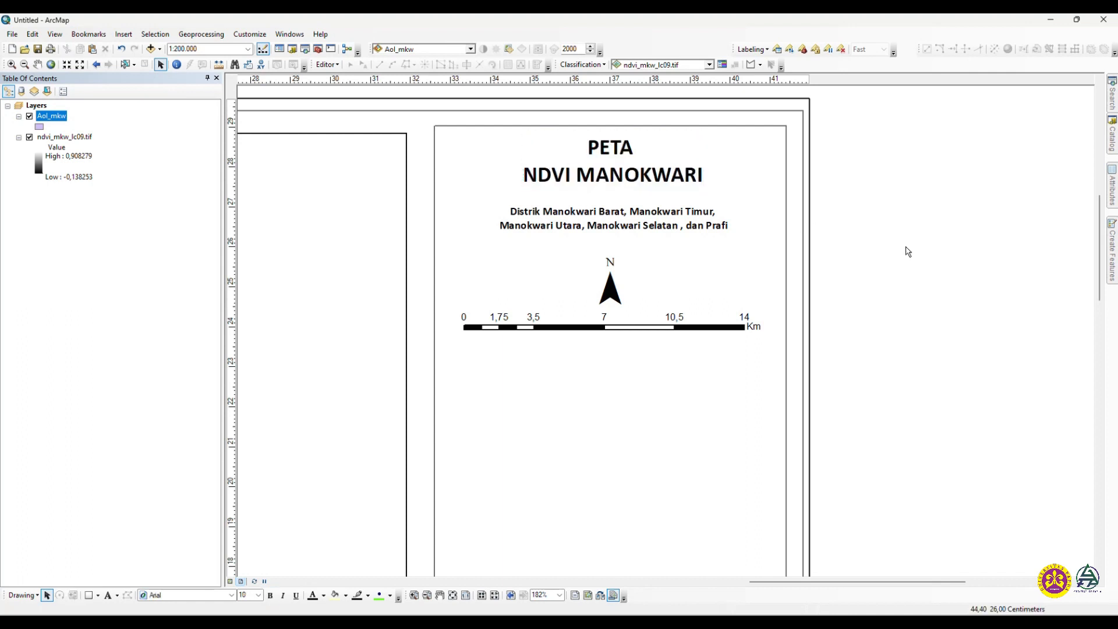
Insert a scale text in the Centimeters = Kilometers style and centre it beneath the scale bar
mouse_move(1097, 261)
mouse_down()
mouse_move(1097, 274)
mouse_move(1097, 255)
mouse_up()
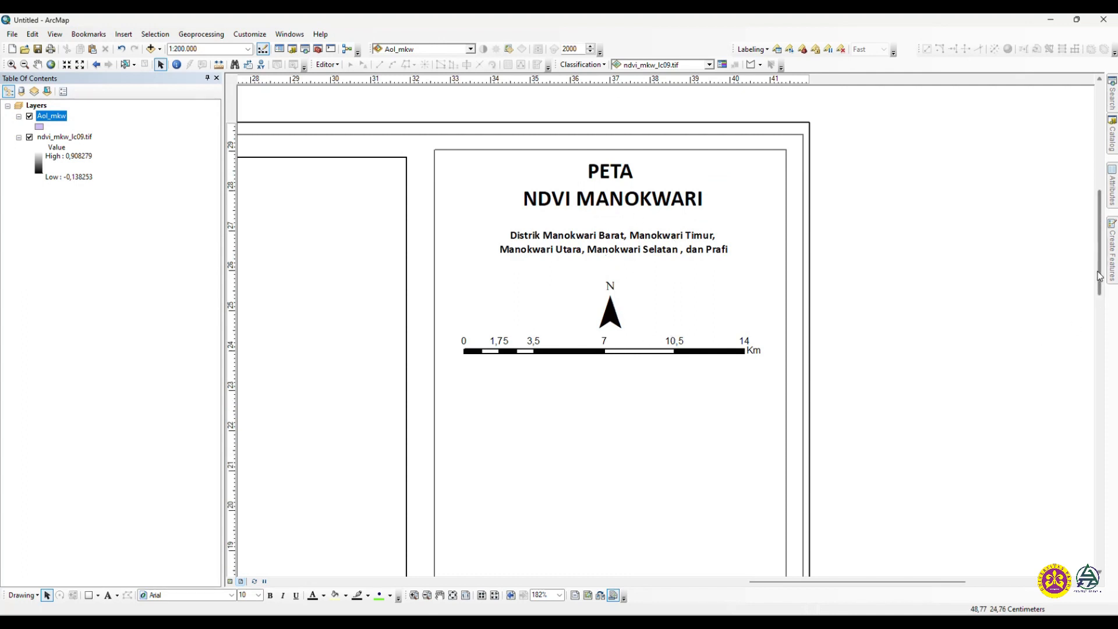
scroll(1101, 287, down, 2)
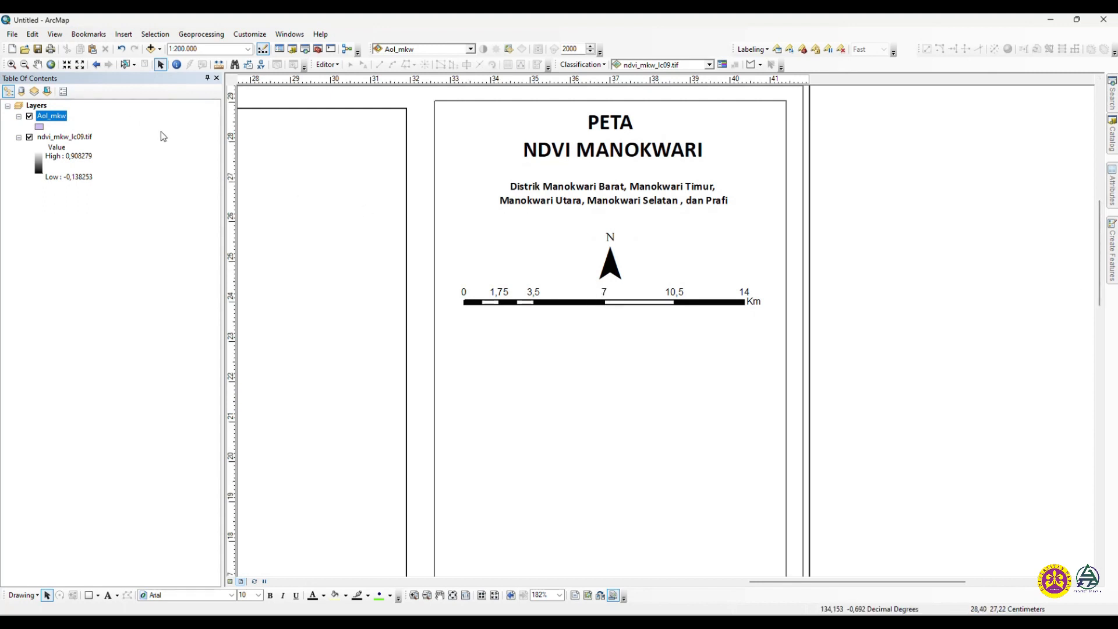
click(123, 34)
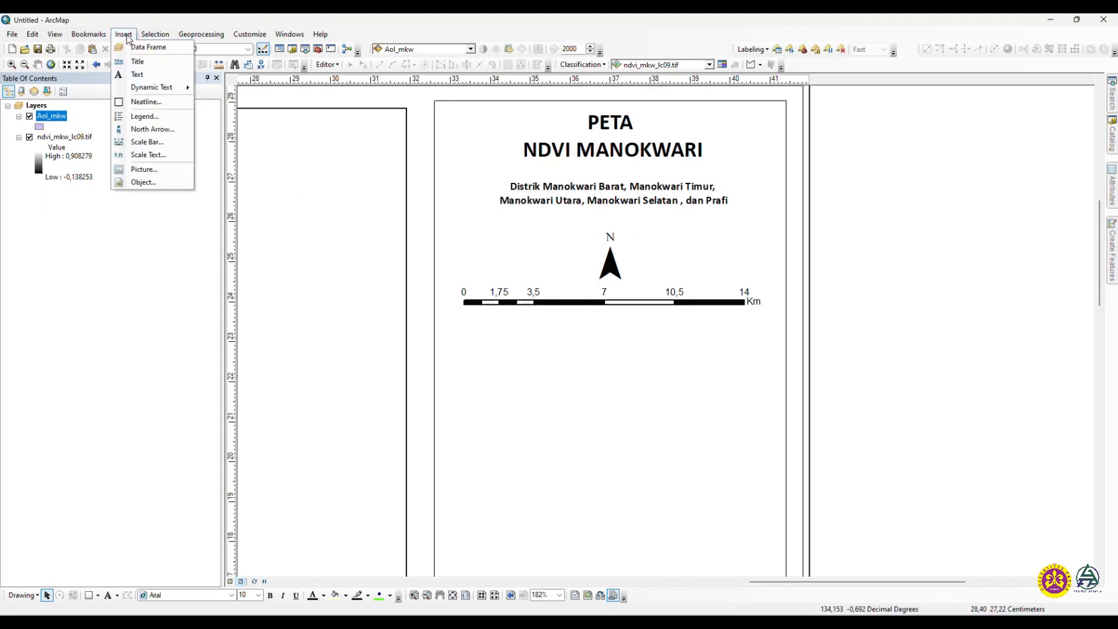
click(152, 155)
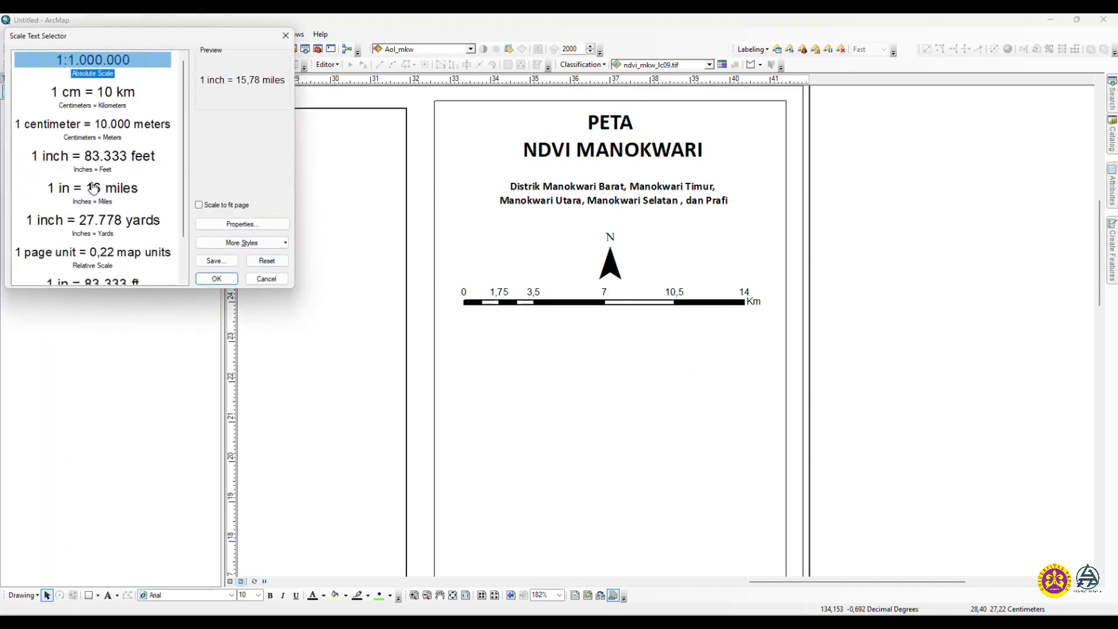
click(107, 96)
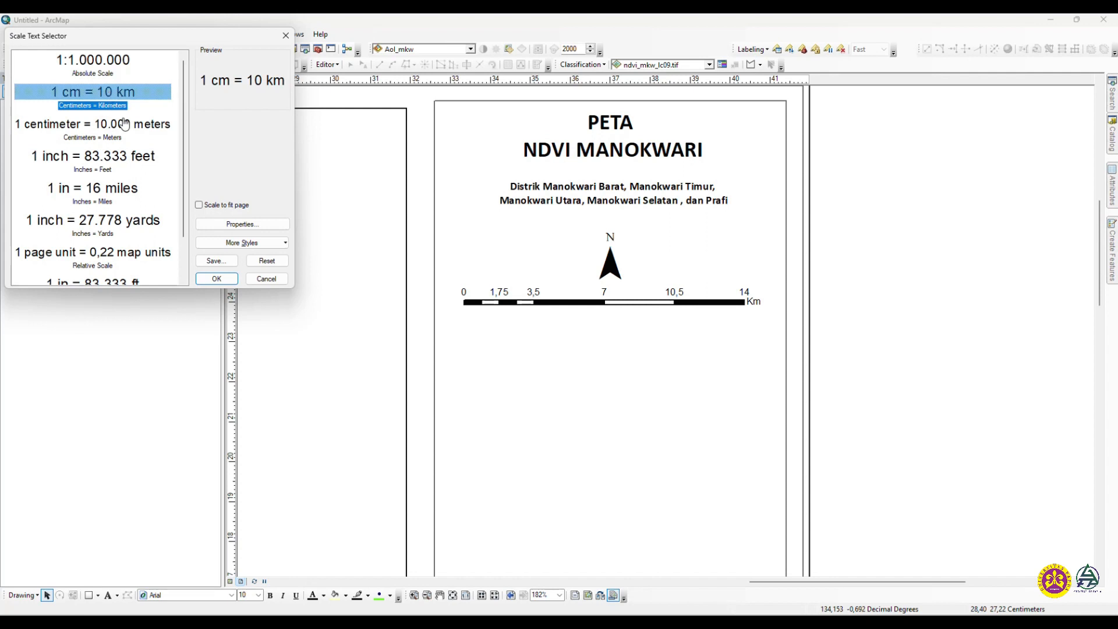
click(217, 279)
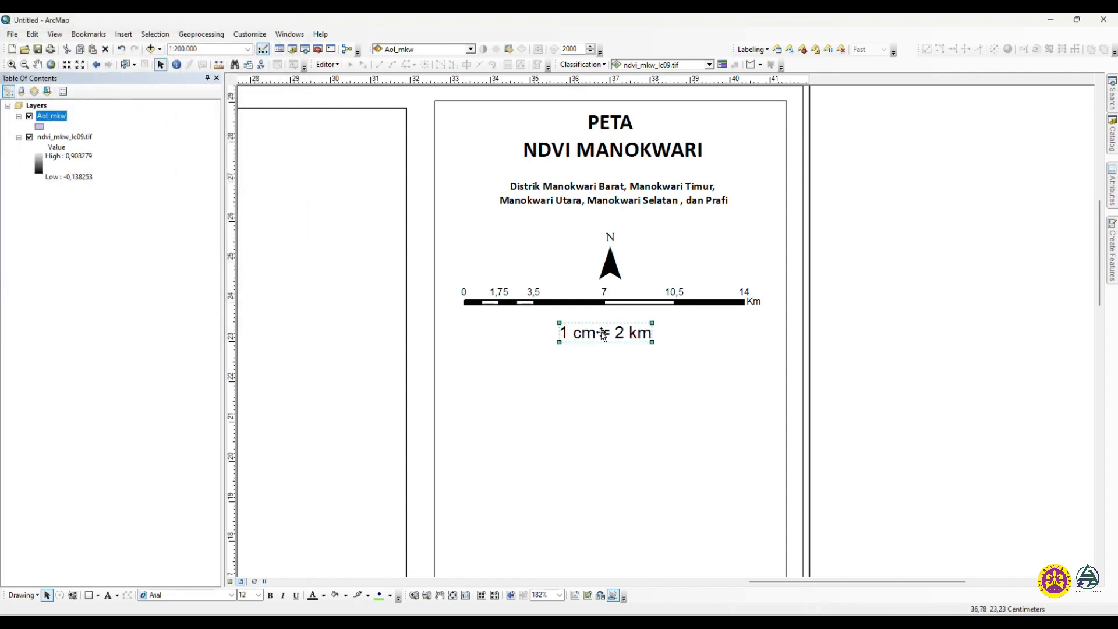
drag(602, 332, 609, 323)
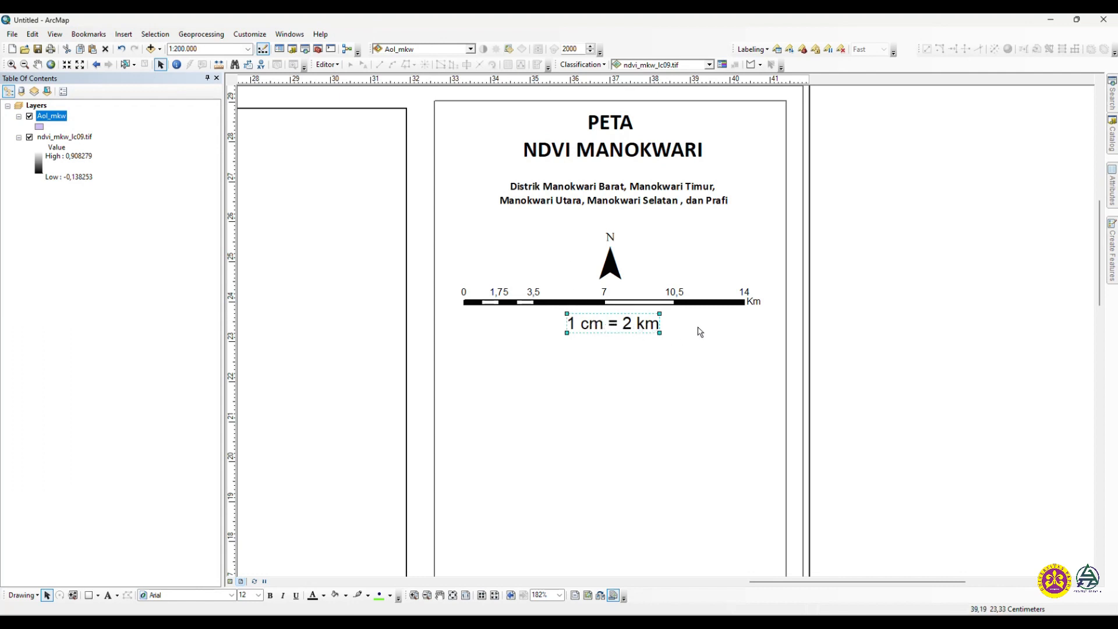
drag(612, 323, 613, 321)
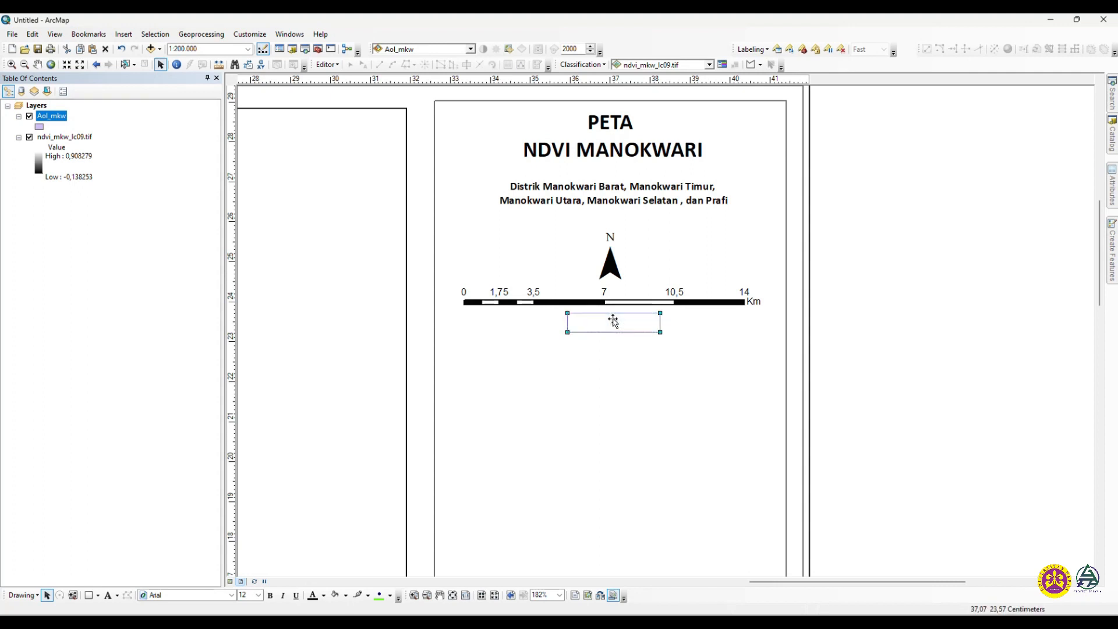
click(449, 542)
click(258, 596)
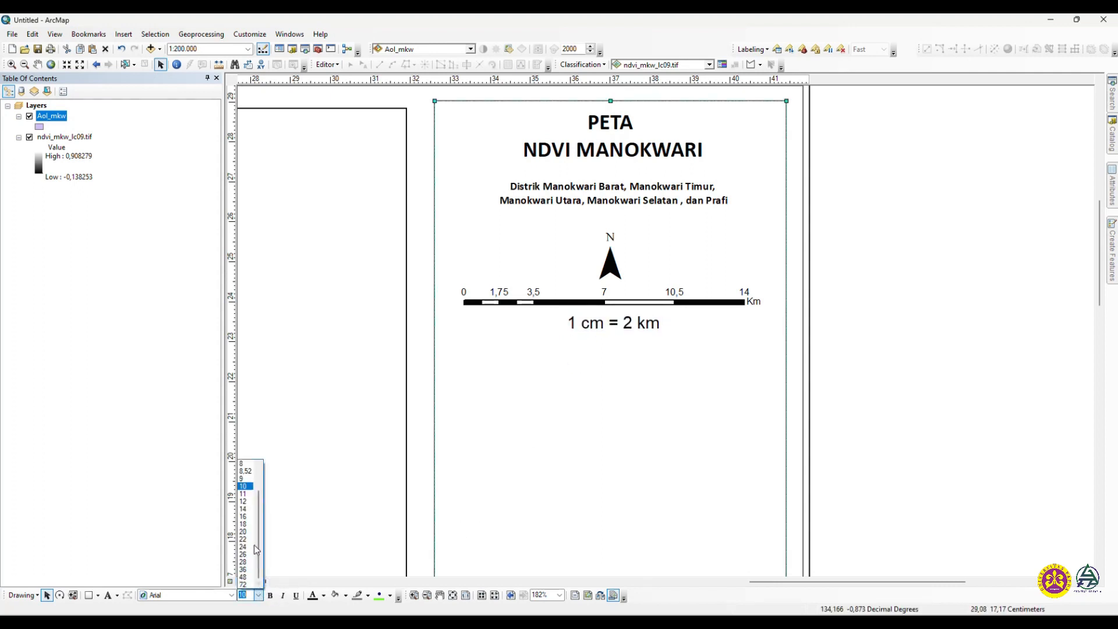
click(244, 465)
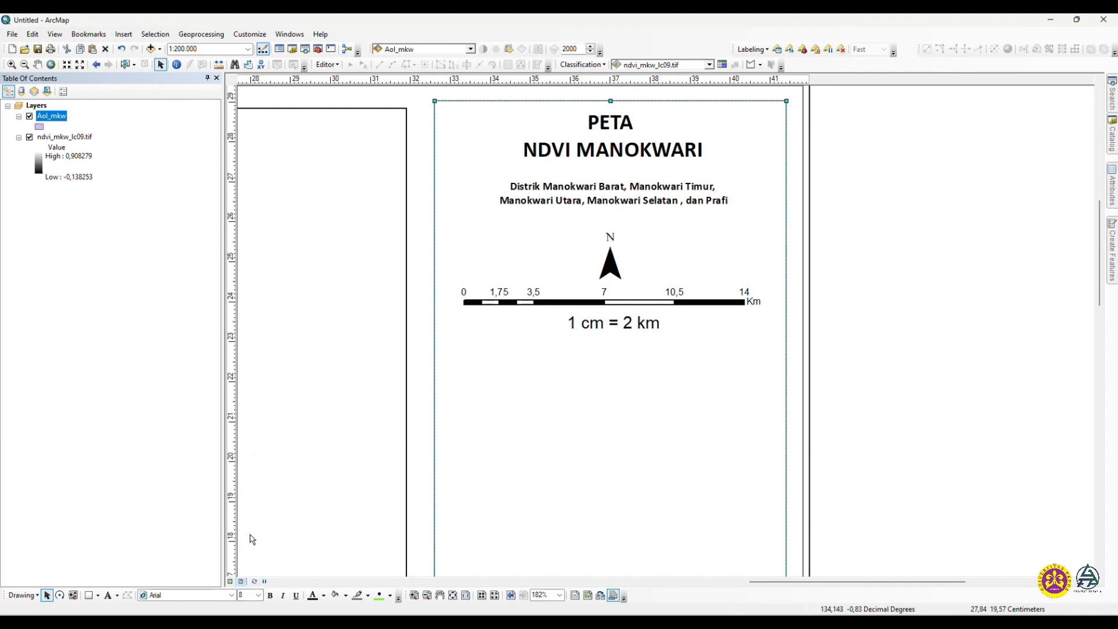
click(900, 332)
Set the scale text's font size to 8 and re-centre it below the scale bar
click(597, 326)
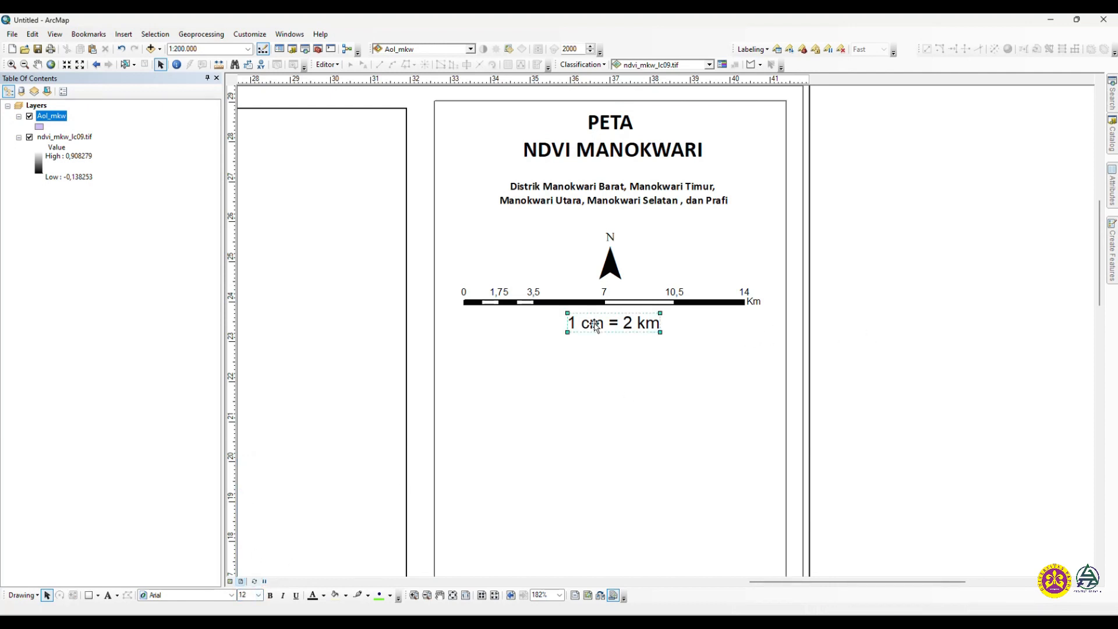
click(258, 595)
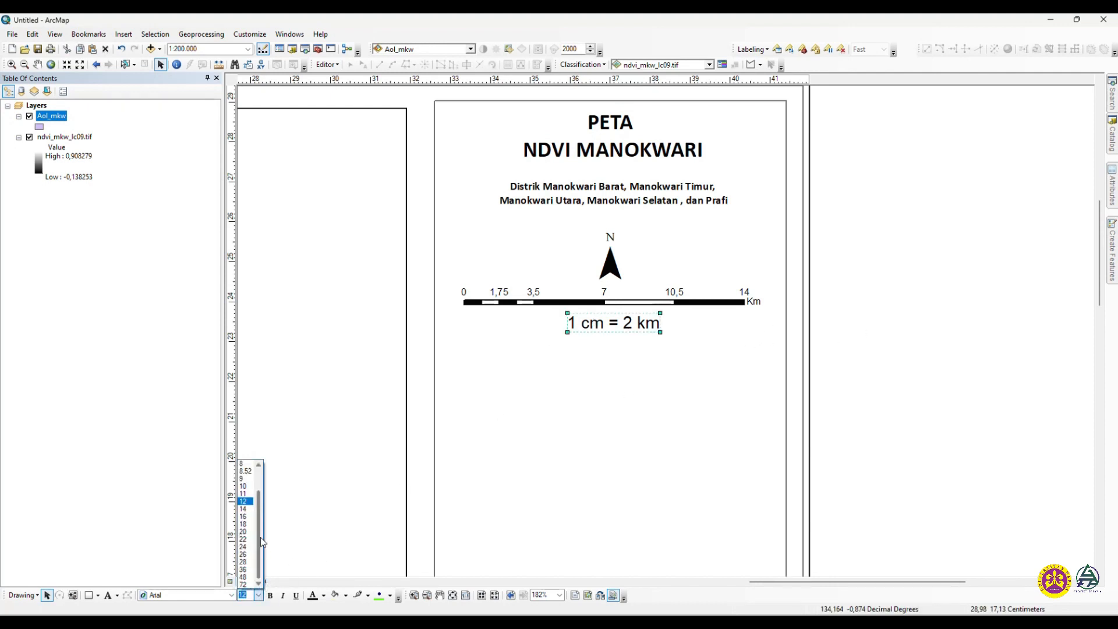
drag(259, 539, 260, 527)
click(244, 479)
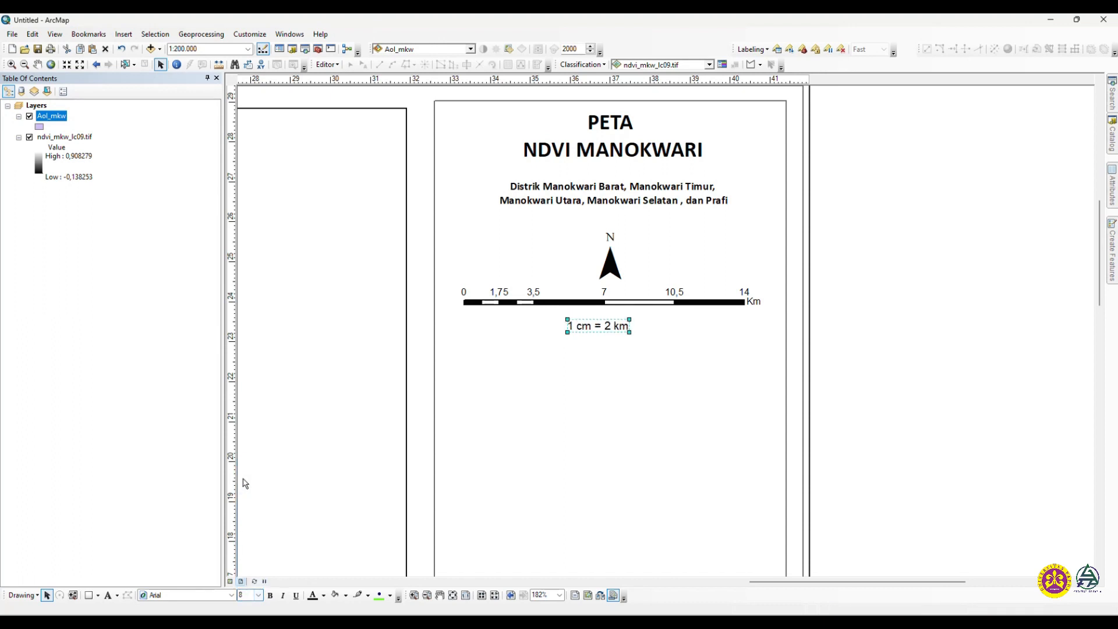
drag(600, 327, 618, 327)
click(953, 339)
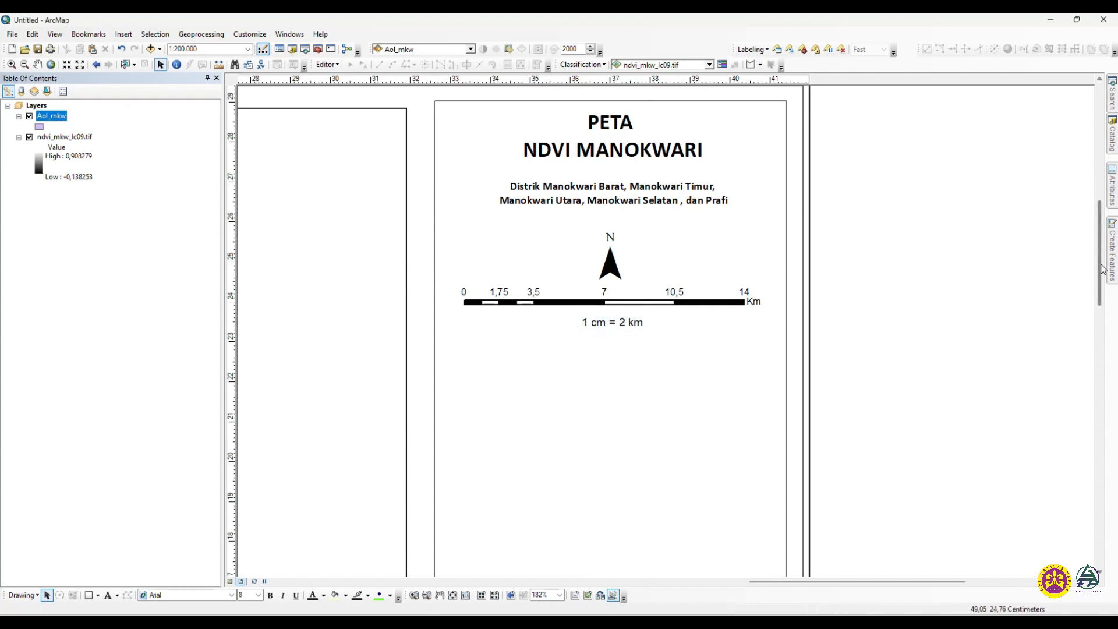
Duplicate the two-line district subtitle and place the copy below the scale text in the side panel
drag(1102, 269, 1098, 285)
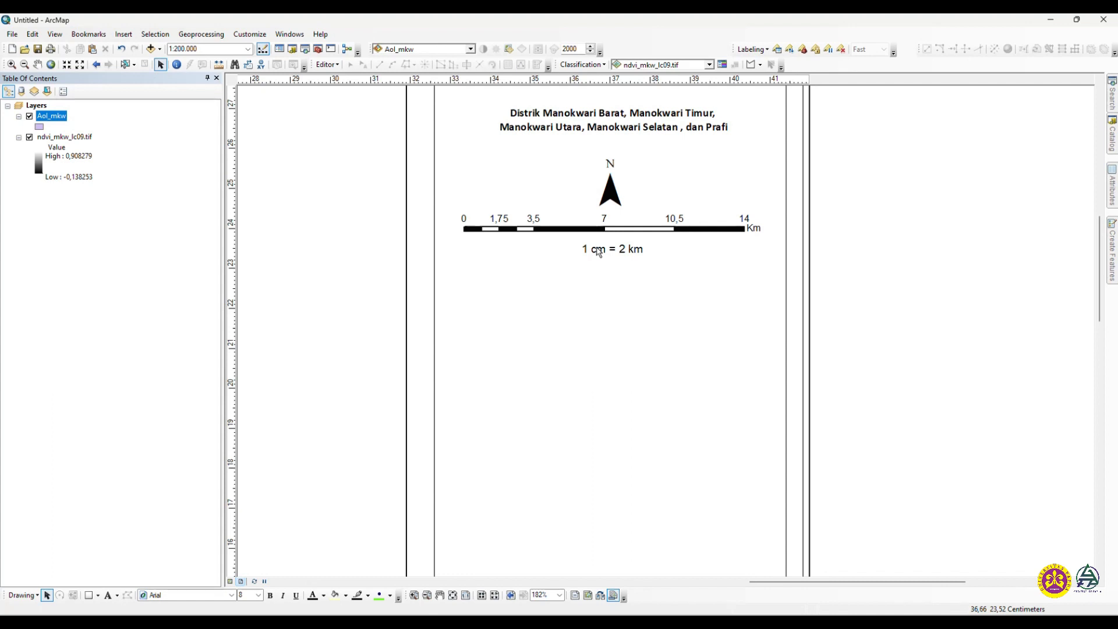
click(647, 120)
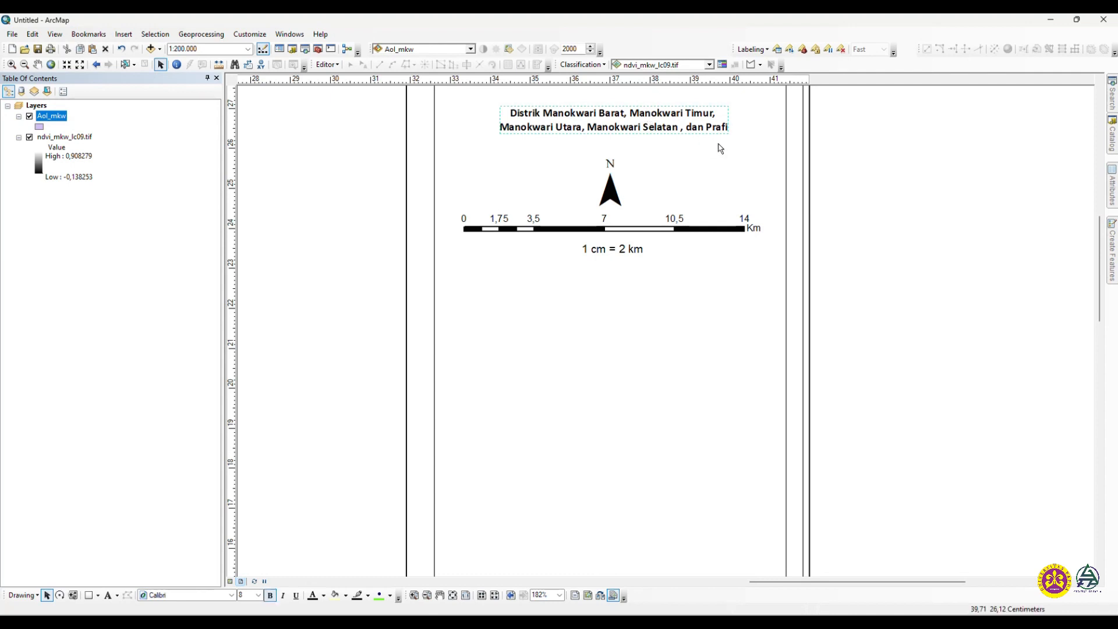
right_click(674, 137)
click(722, 183)
click(879, 175)
right_click(880, 172)
click(915, 276)
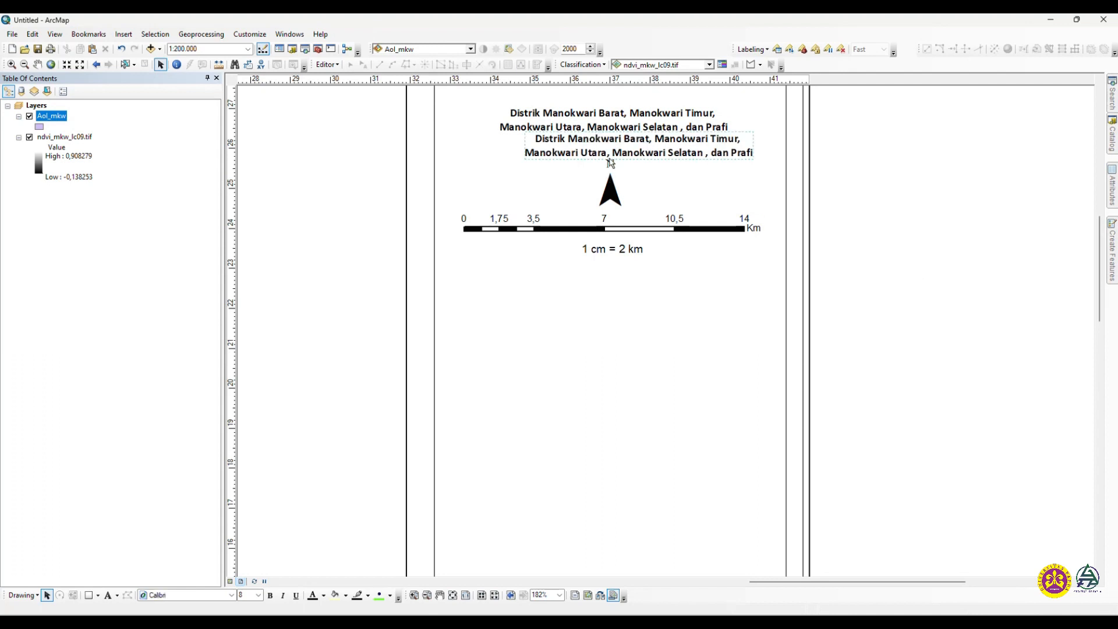
drag(608, 151, 595, 296)
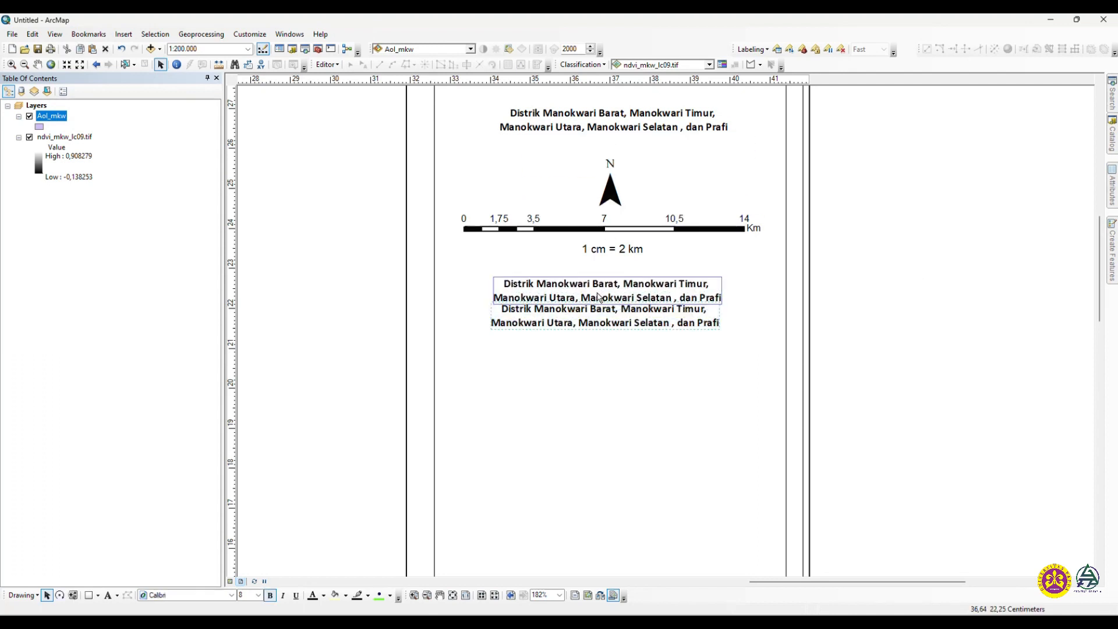
Replace the copied subtitle's text with "Sistem Koordinat" and move it to the left side of the panel, below the scale text
right_click(596, 295)
click(632, 492)
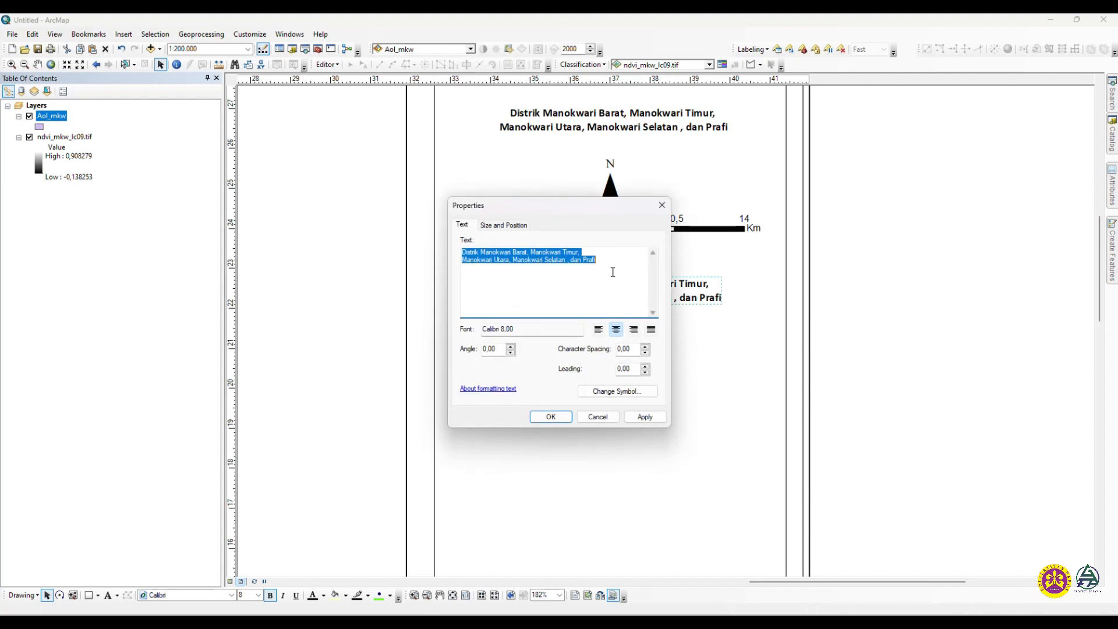
key(Delete)
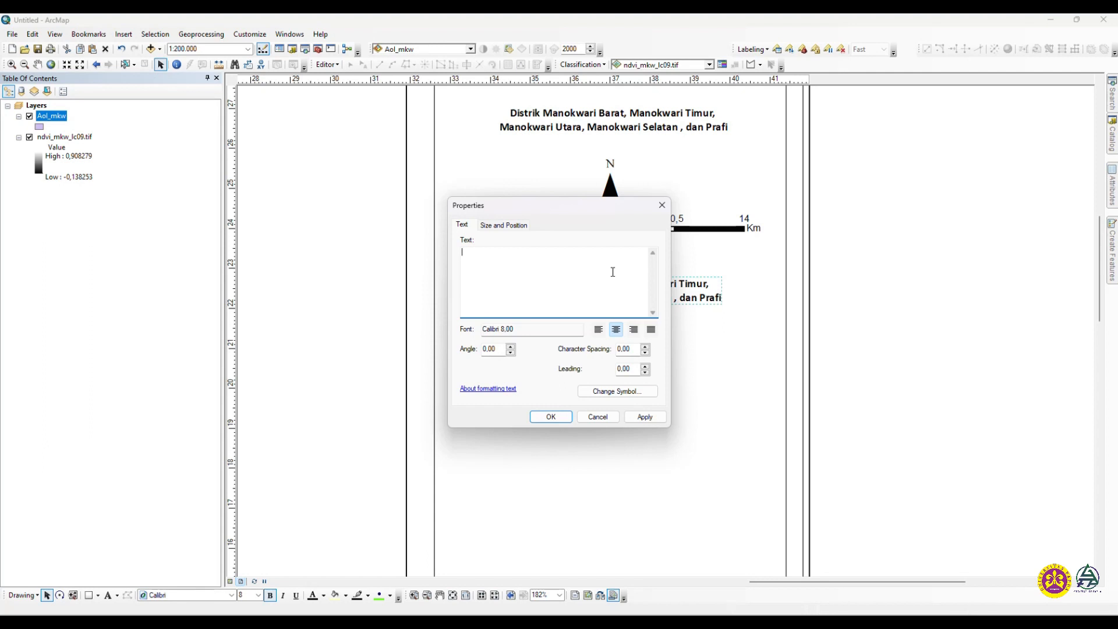
text(S)
text(istem Ko)
text(r)
text(o)
text(o)
click(564, 416)
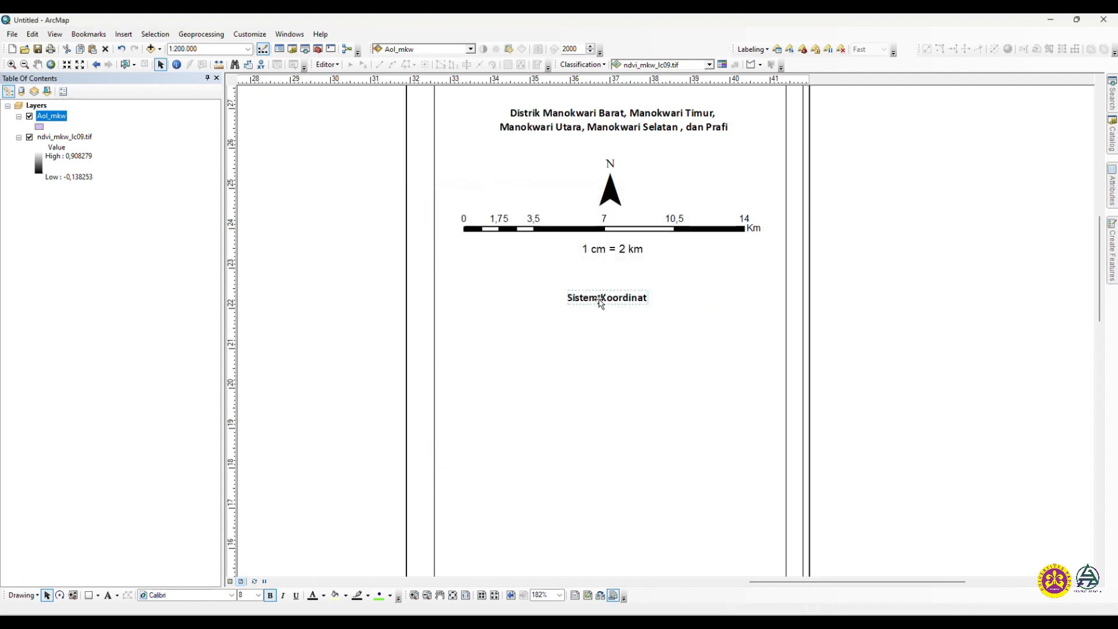
drag(604, 302, 493, 301)
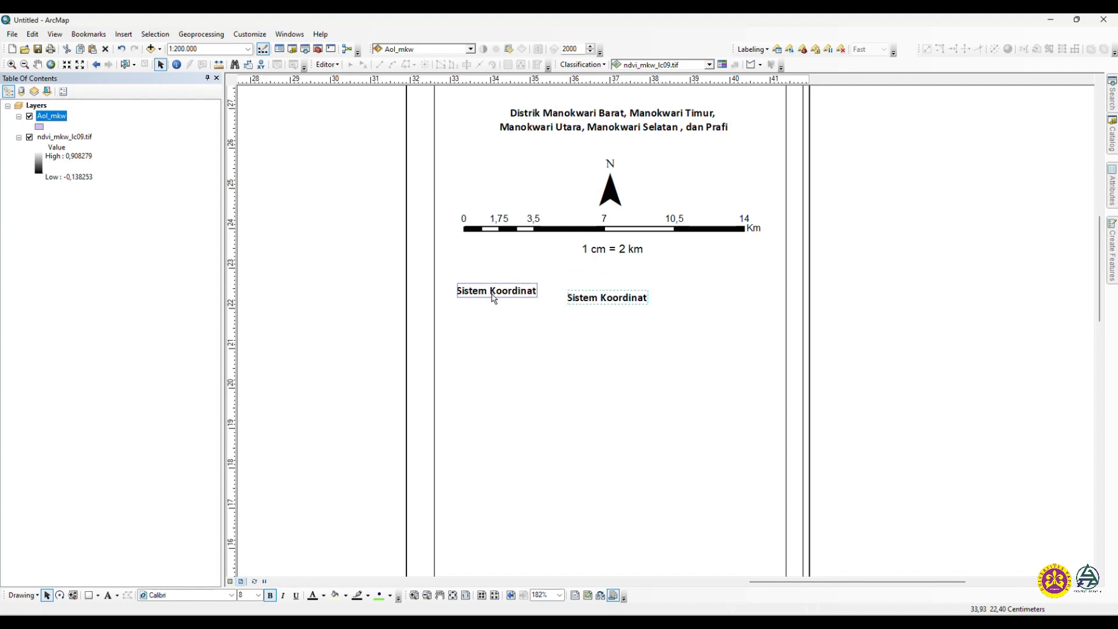
Set the "Sistem Koordinat" text to non-bold size 7 and shift it slightly left within the side panel
click(260, 595)
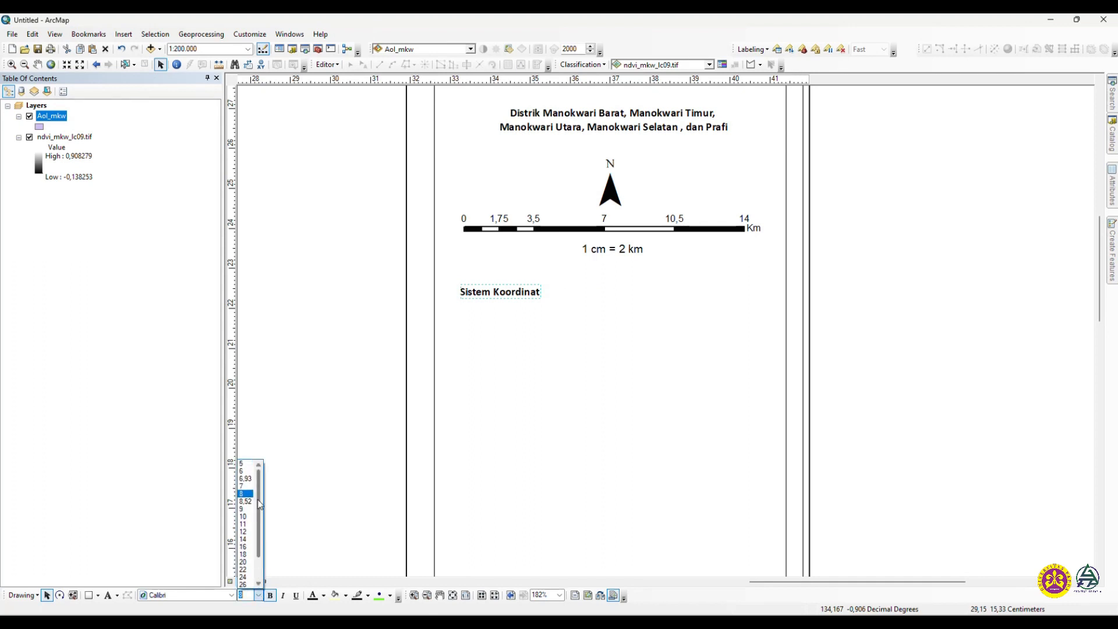
click(245, 471)
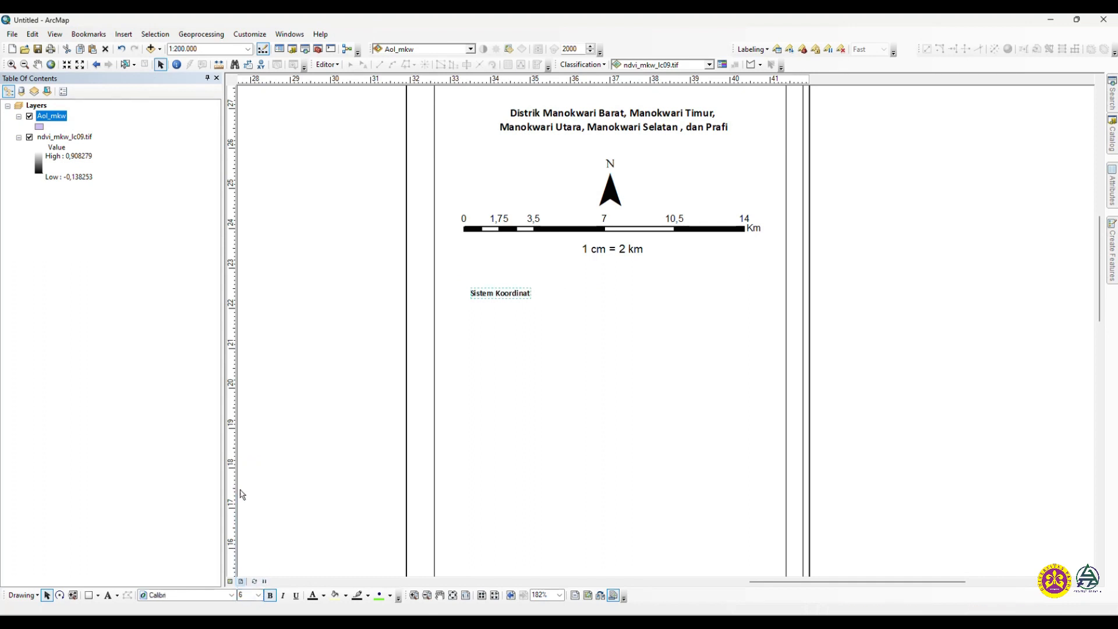
click(270, 595)
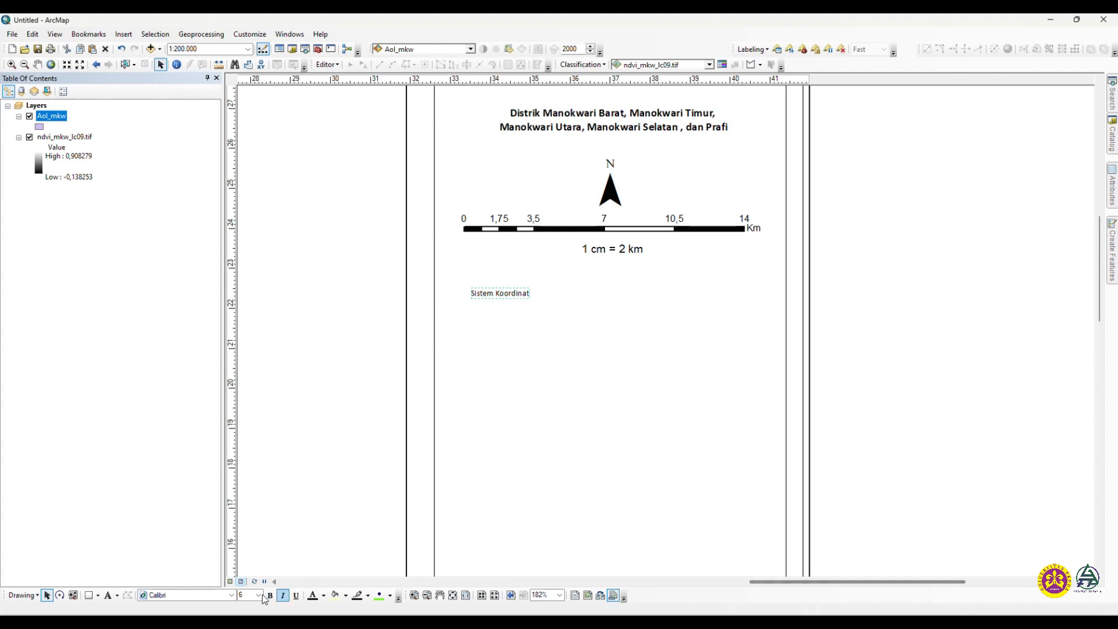
click(259, 595)
click(245, 479)
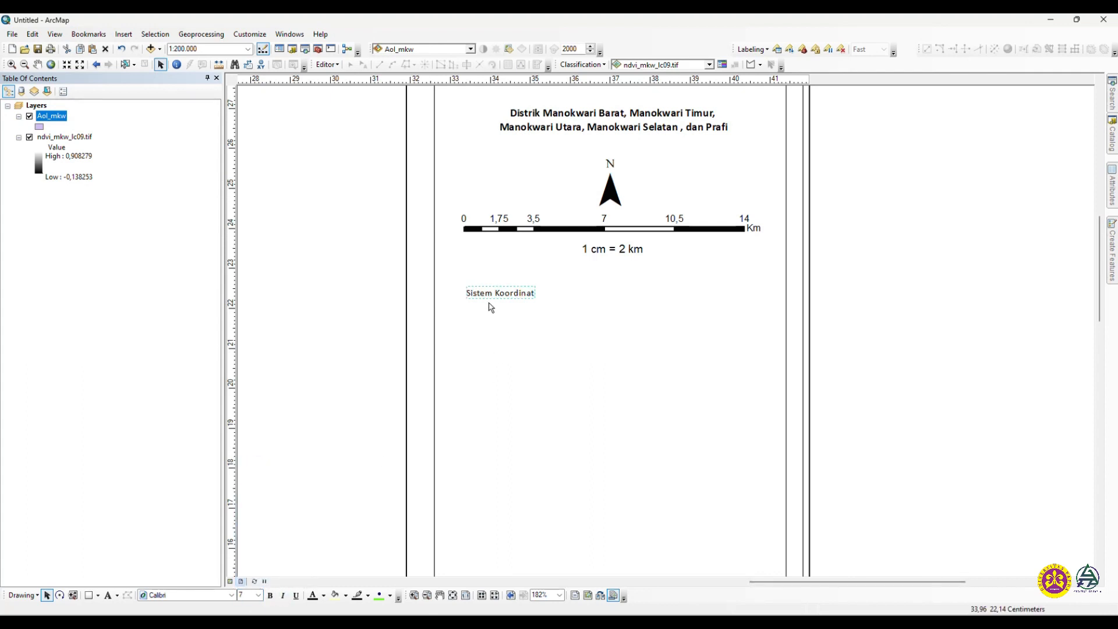
drag(489, 296, 478, 298)
Replace the "Sistem Koordinat" text with the lines "Sistem Proyeksi Peta", "Grid", "Datum" and "Proyeksi", and place the block below the scale text
right_click(479, 294)
click(527, 491)
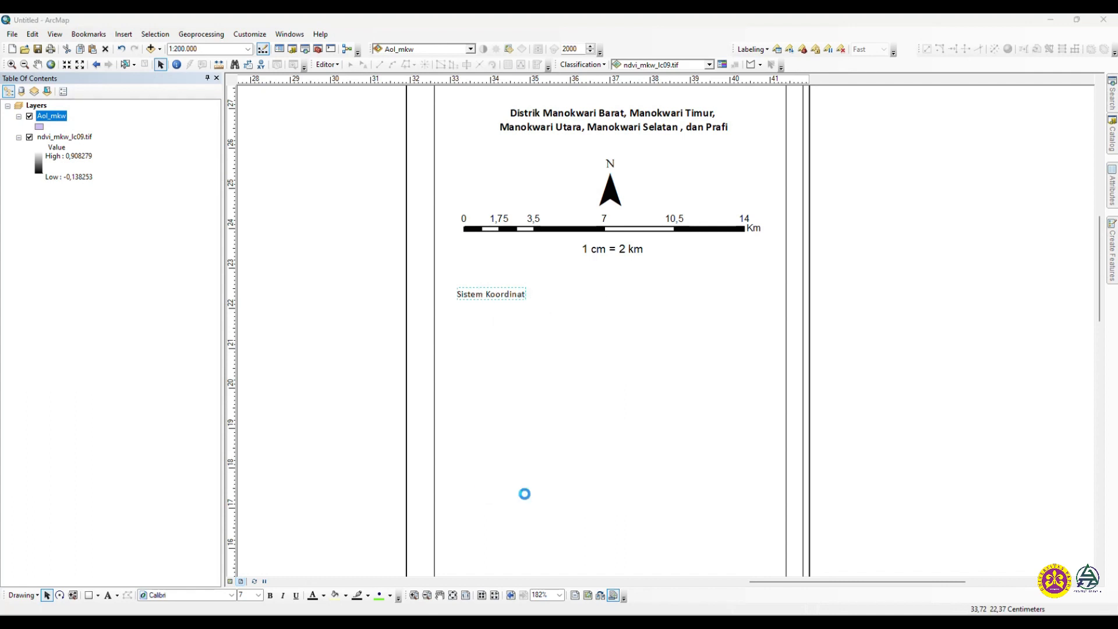
click(597, 257)
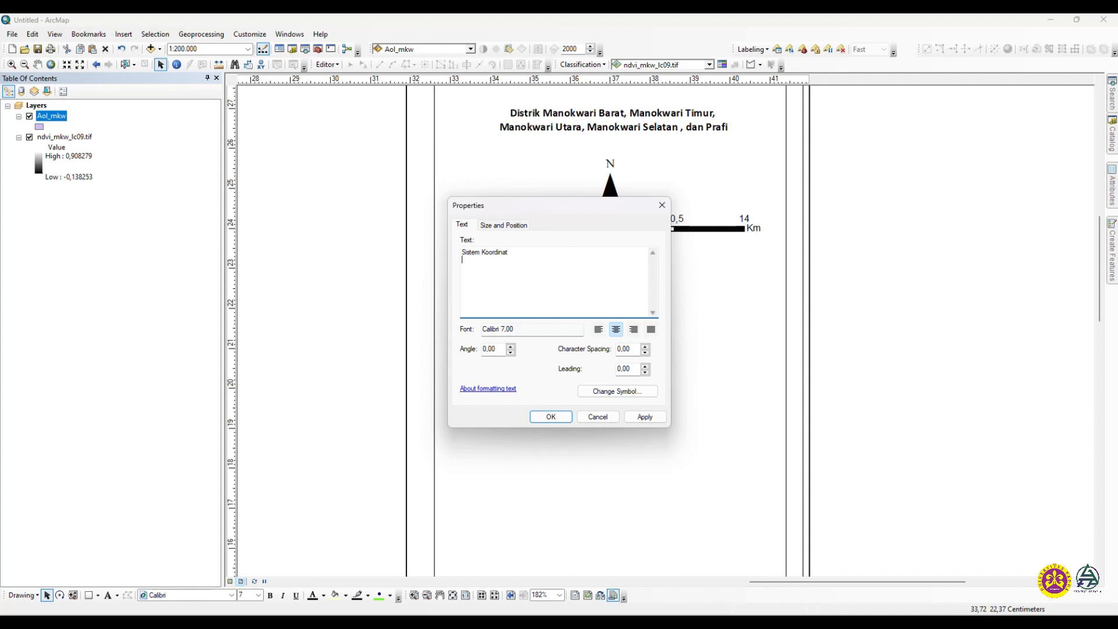
click(1059, 621)
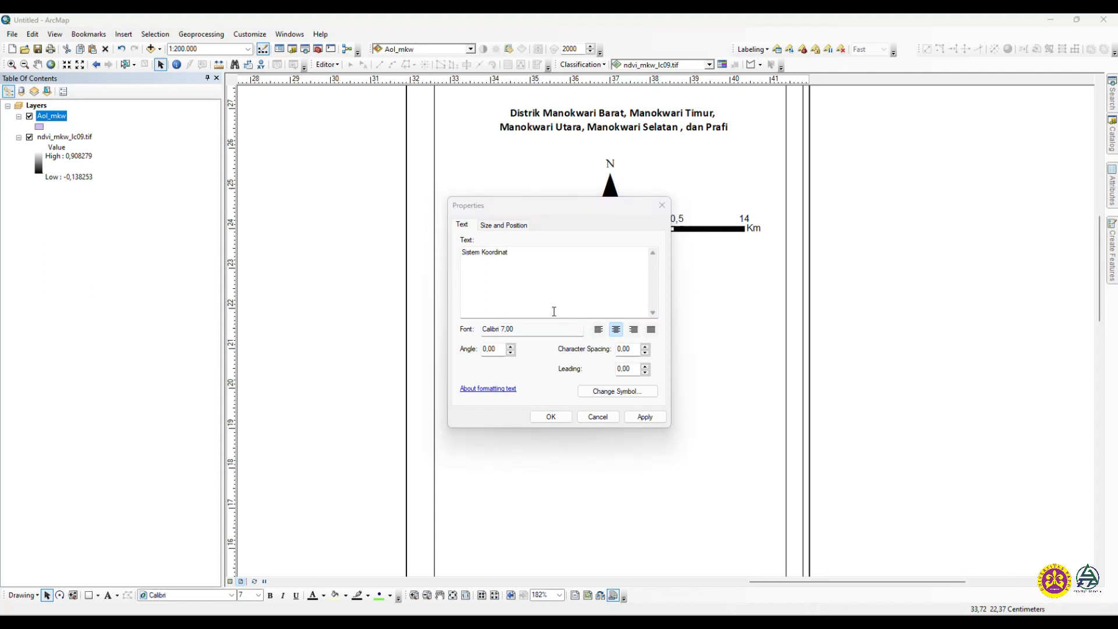
mouse_move(507, 254)
mouse_down()
mouse_move(469, 254)
mouse_move(490, 254)
mouse_up()
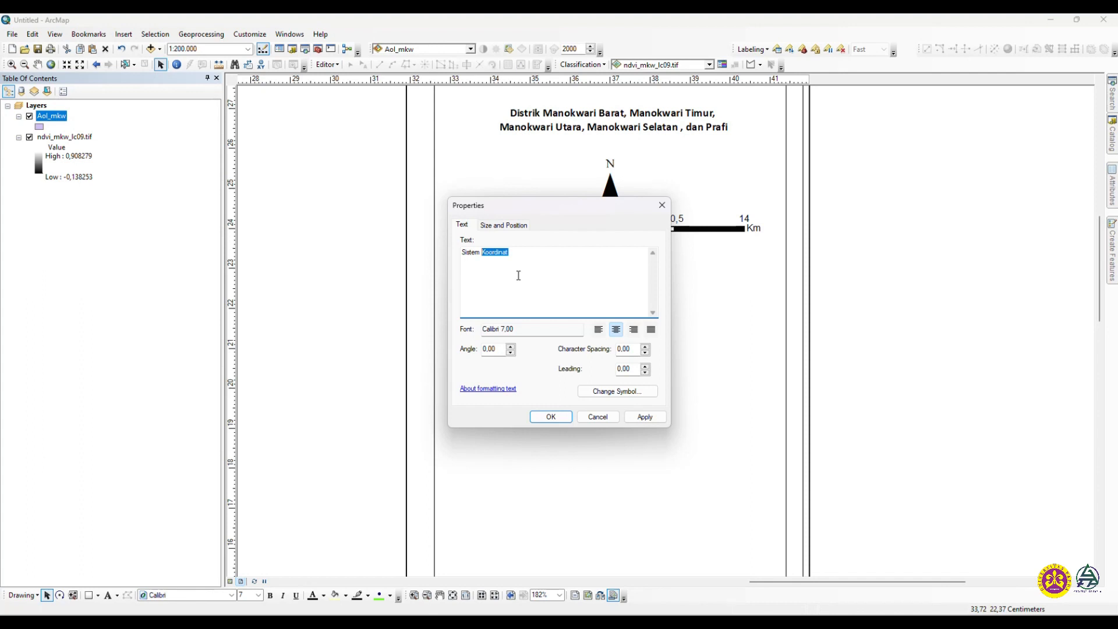
text(Proyeksi Pet)
click(551, 417)
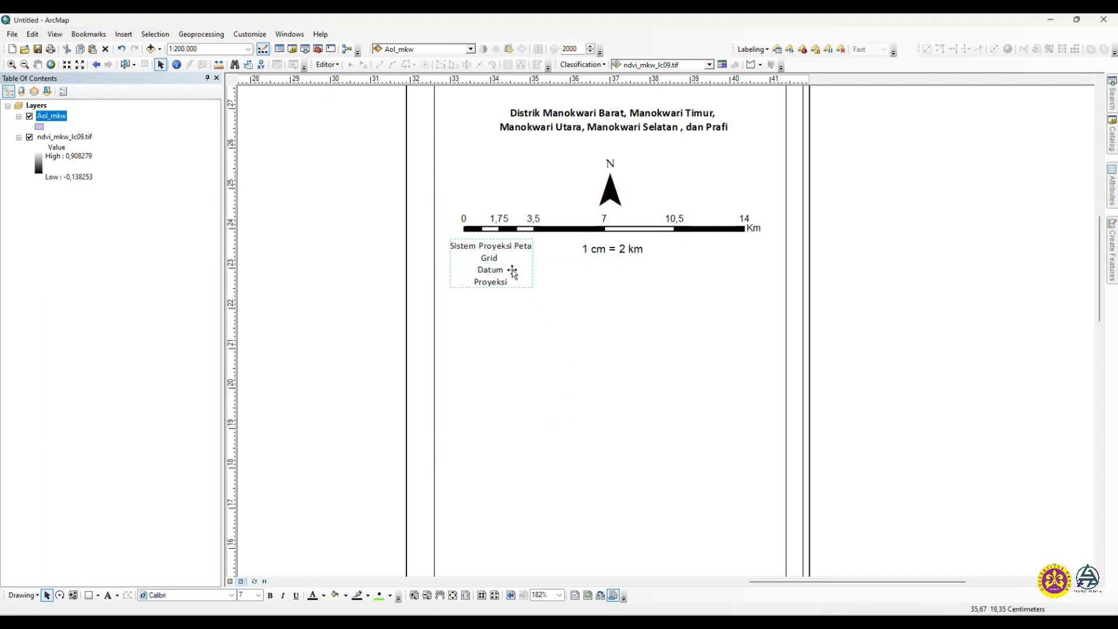
drag(511, 271, 514, 329)
Left-align the four-line projection text and move the block closer to the side panel's left border
right_click(510, 322)
click(553, 524)
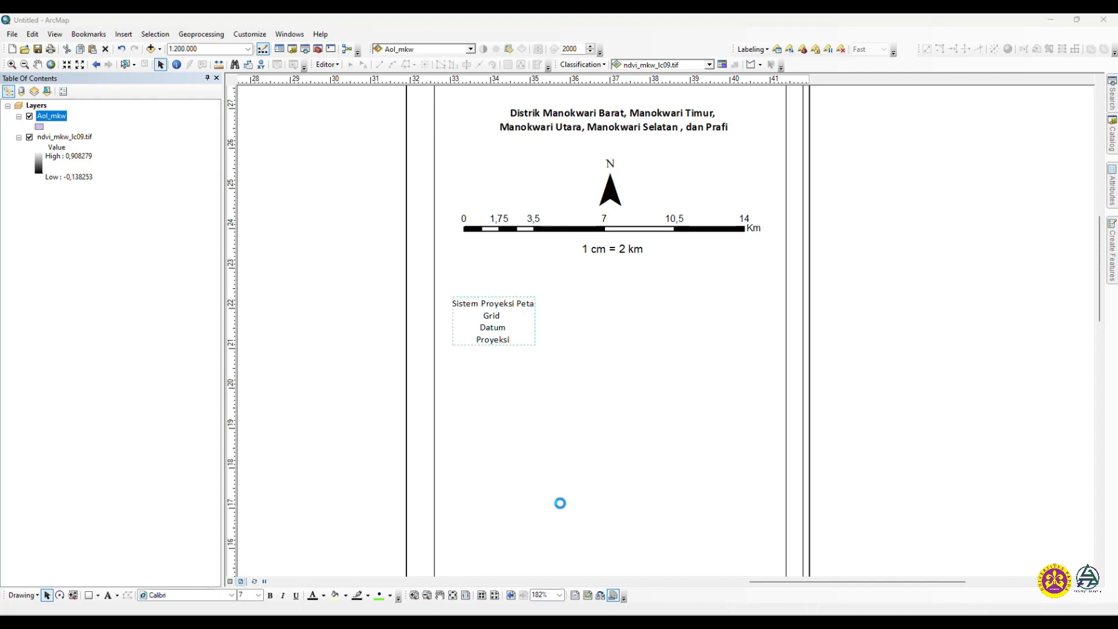
click(603, 331)
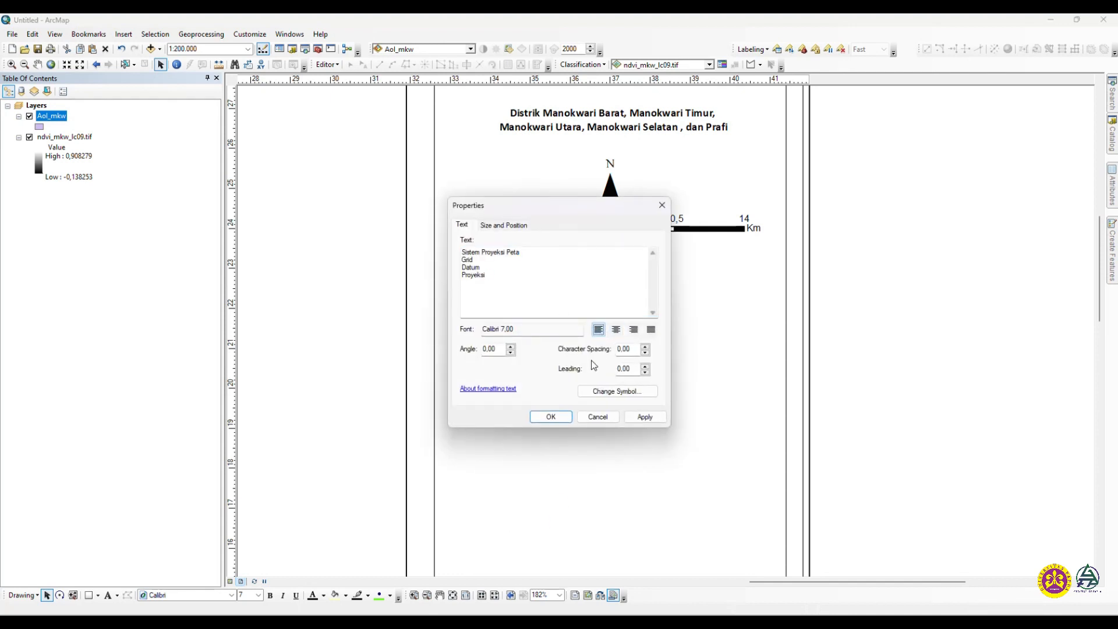
click(558, 417)
drag(520, 322, 486, 312)
right_click(485, 311)
click(513, 507)
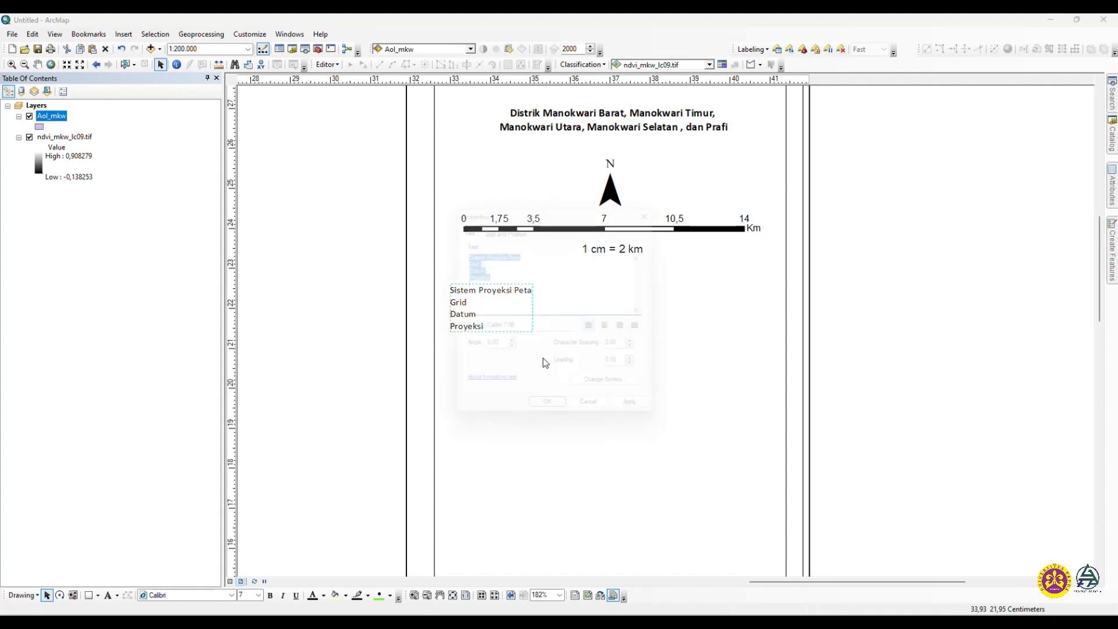
click(495, 260)
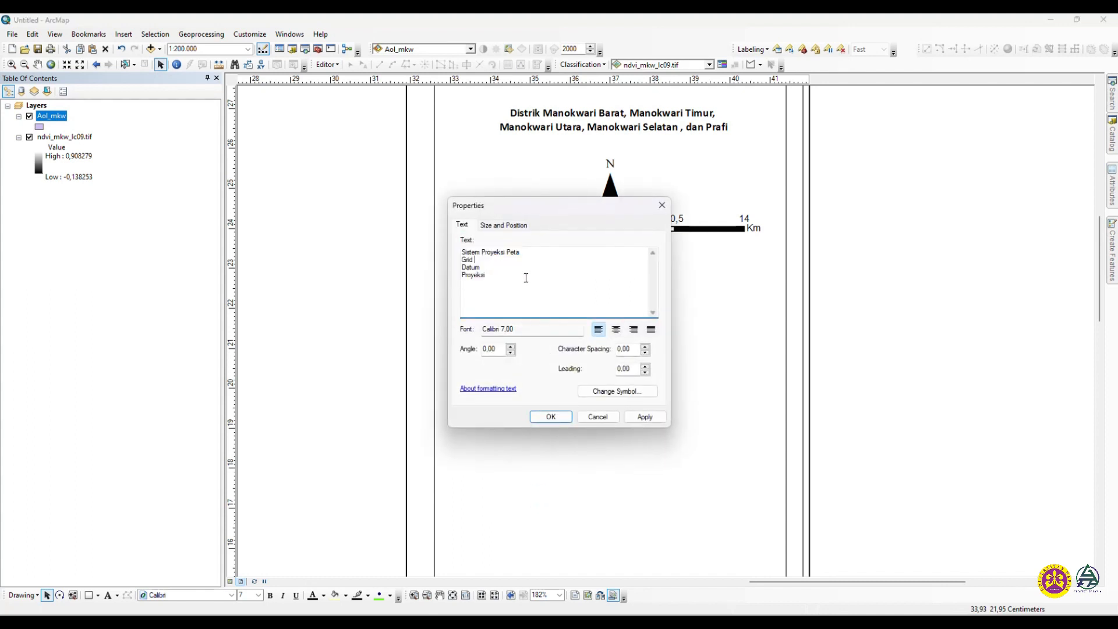
click(608, 419)
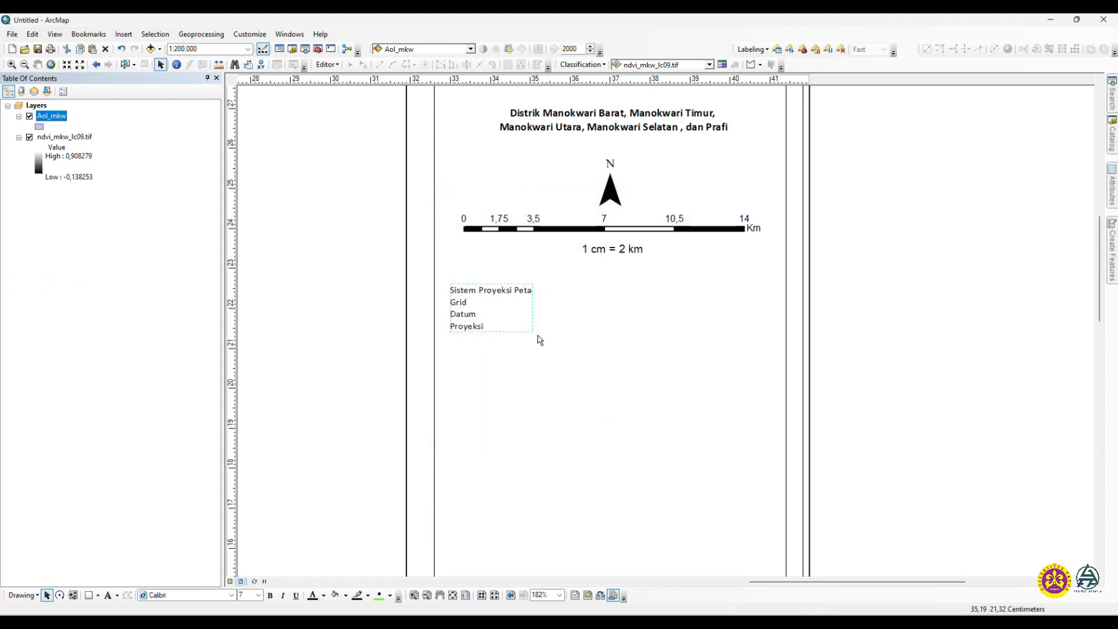
Duplicate the four-line projection text block and place the copy to the lower right of the original
right_click(482, 300)
click(532, 351)
right_click(484, 300)
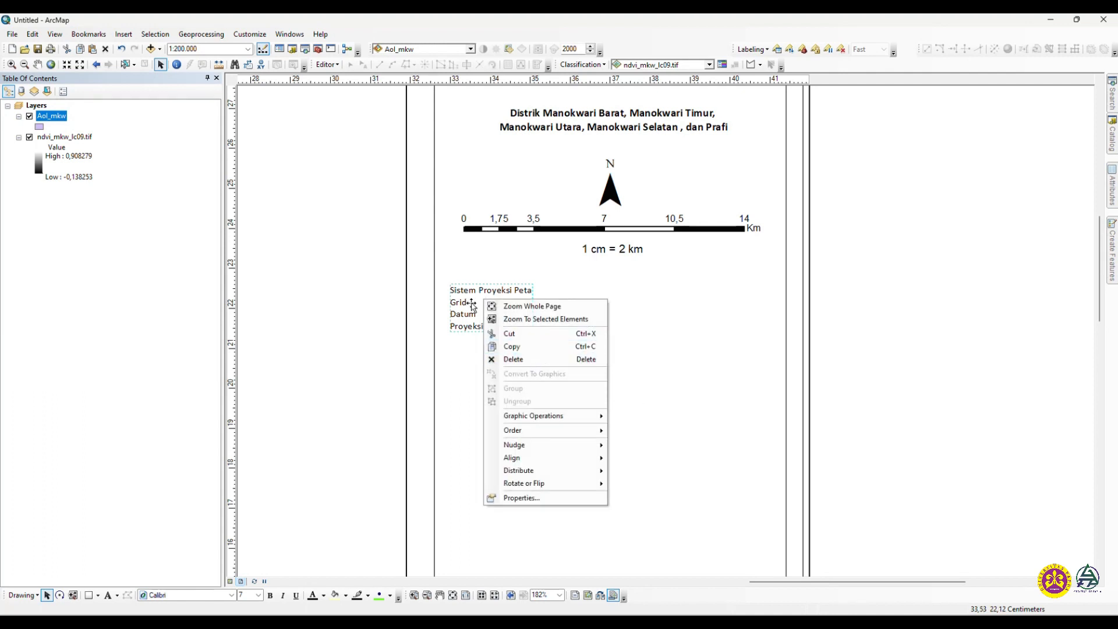
right_click(471, 303)
click(520, 348)
right_click(486, 294)
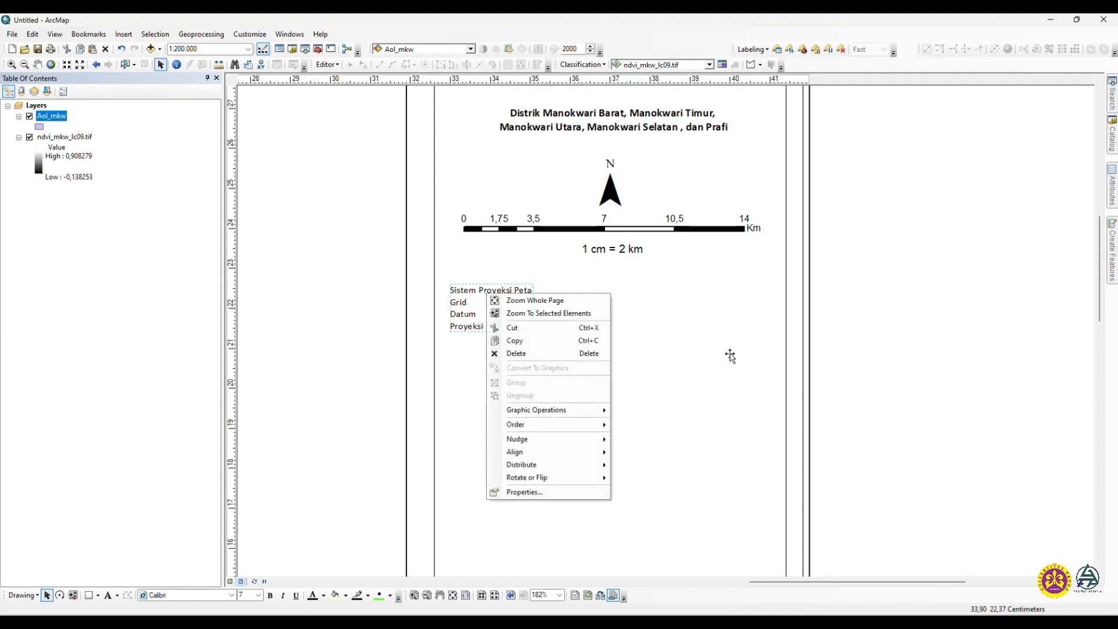
right_click(874, 335)
click(932, 435)
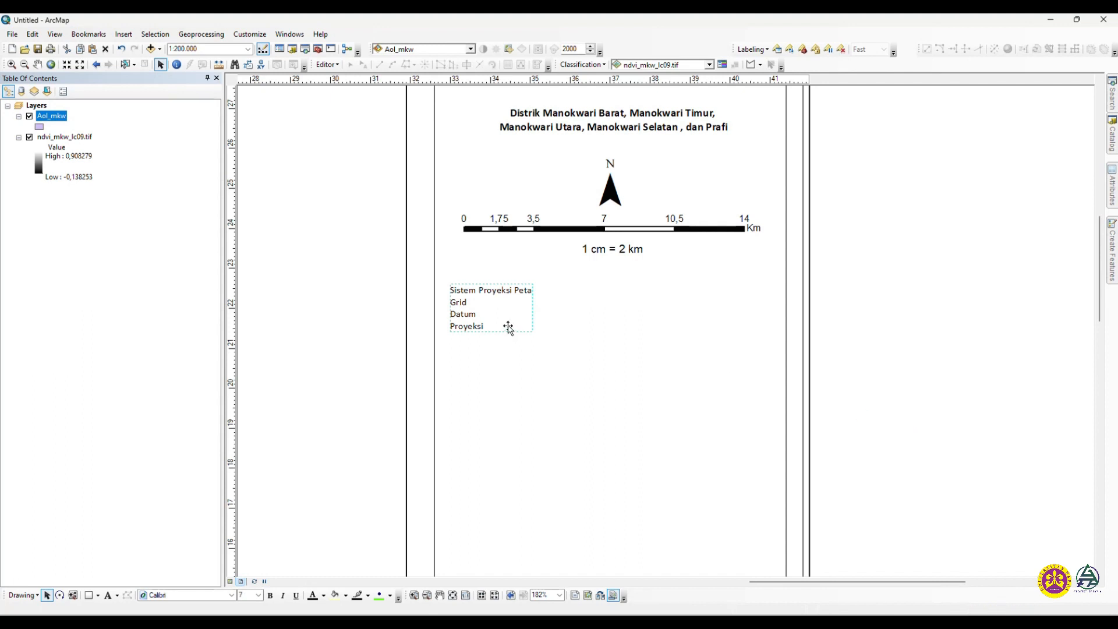
drag(508, 327, 637, 359)
Replace the copy's text with three lines of colons and align them beside the Grid, Datum and Proyeksi labels
right_click(616, 335)
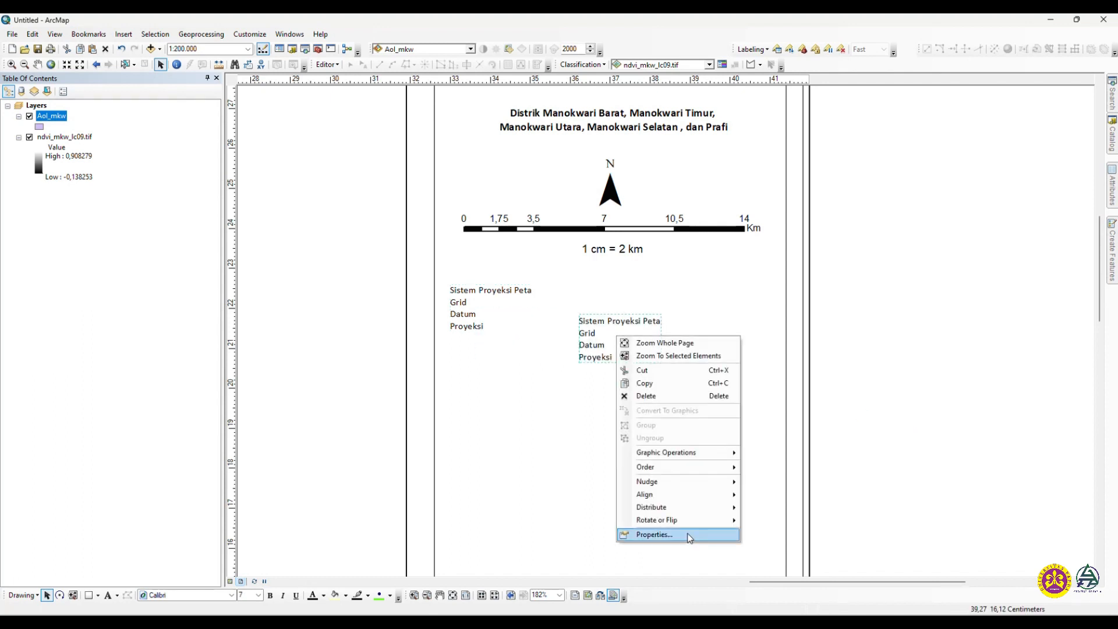
click(689, 535)
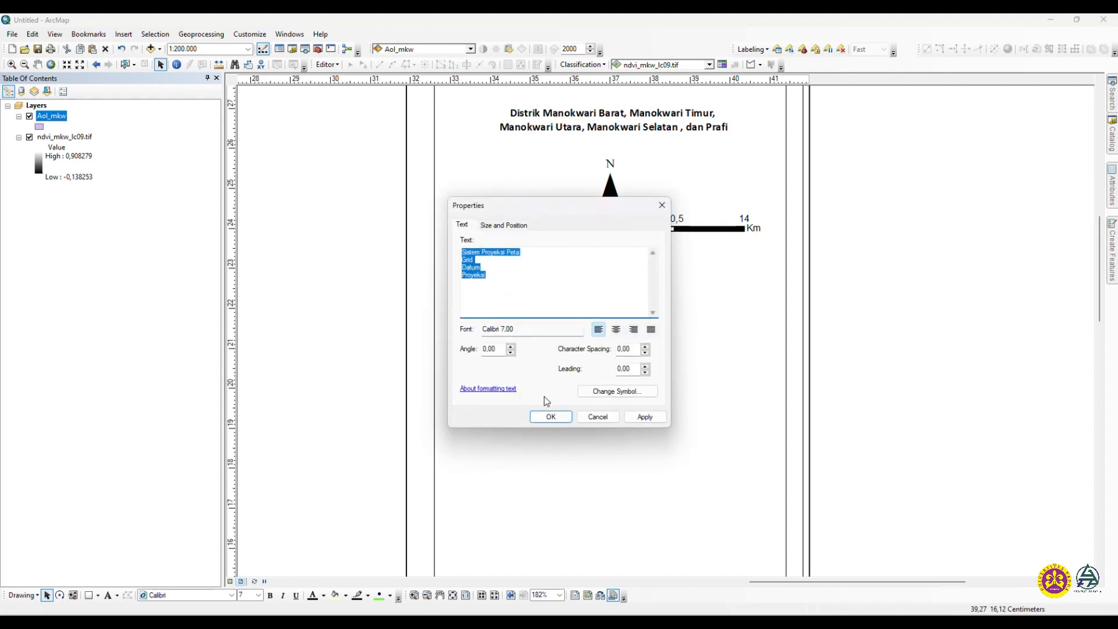
key(Delete)
text(: )
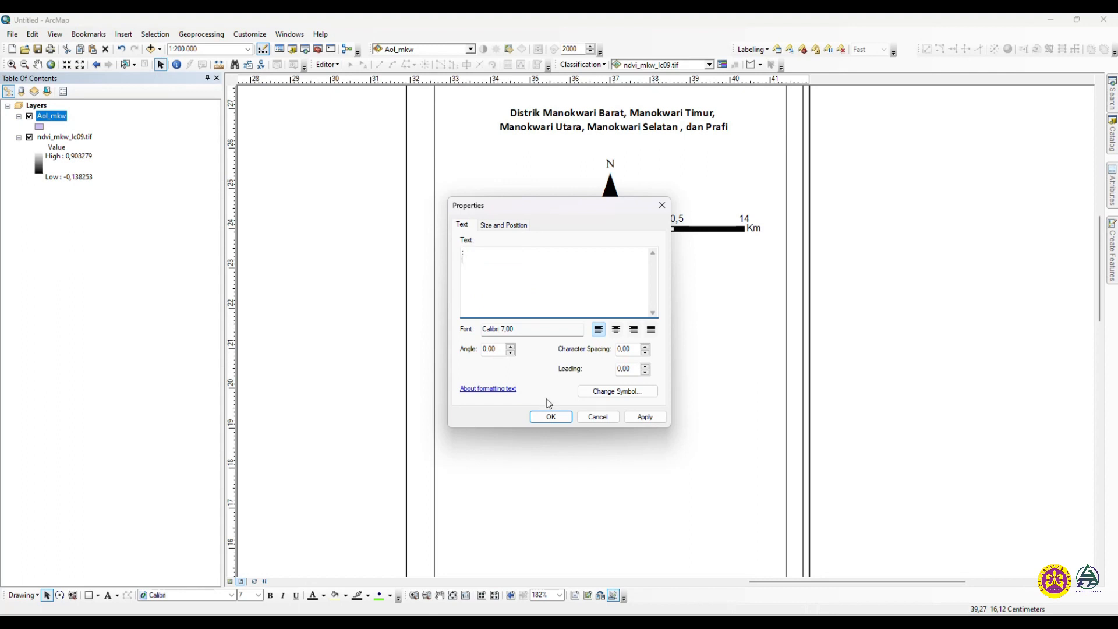
text(:)
click(551, 417)
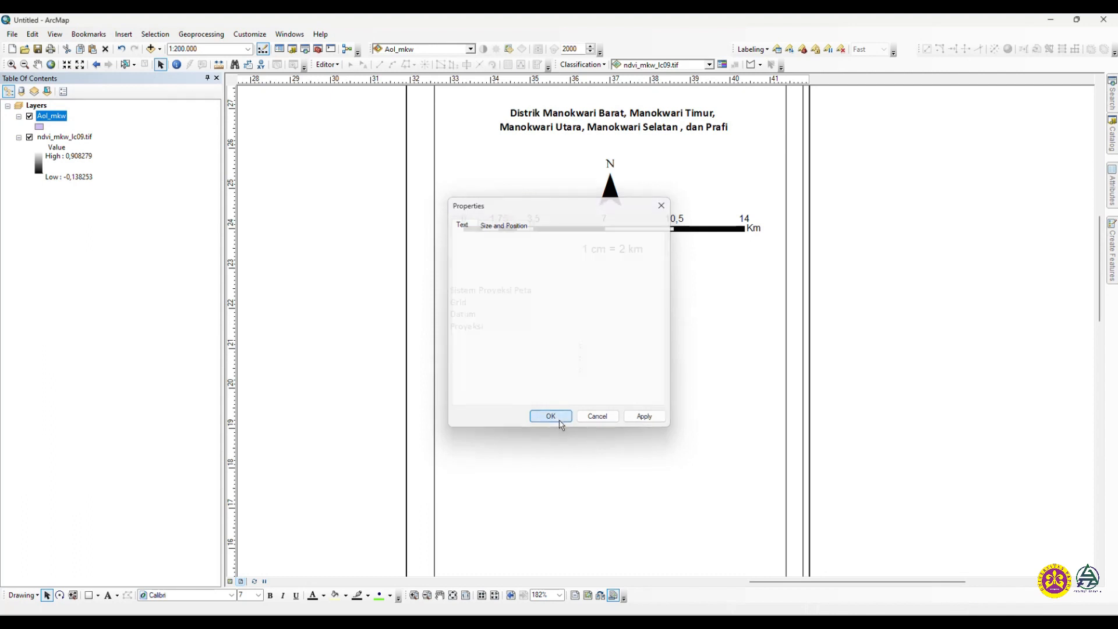
drag(581, 361, 492, 318)
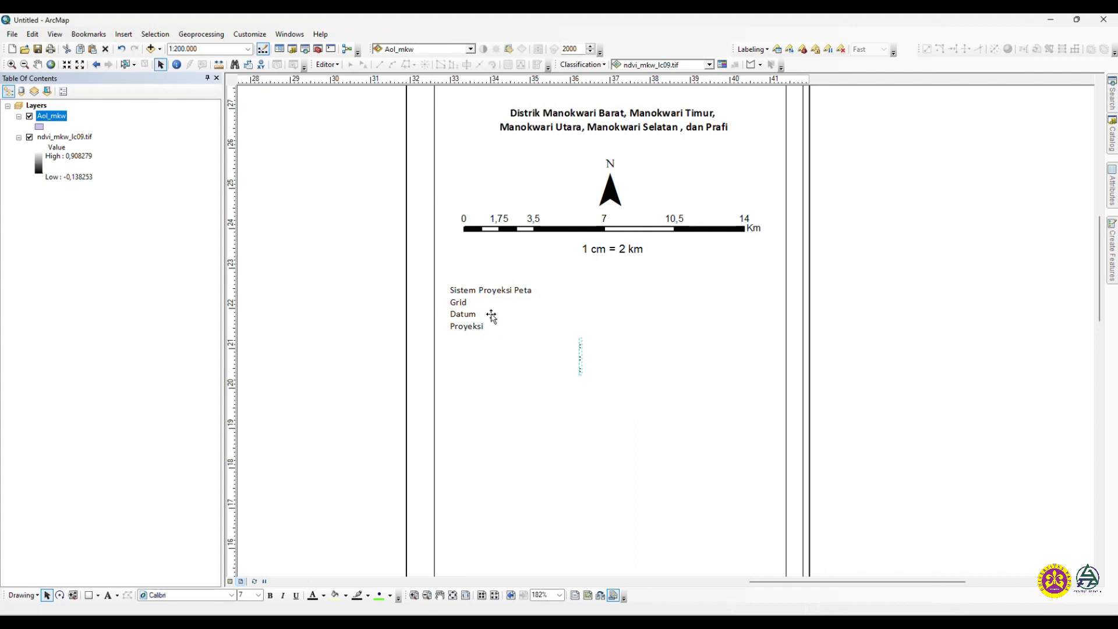
click(938, 366)
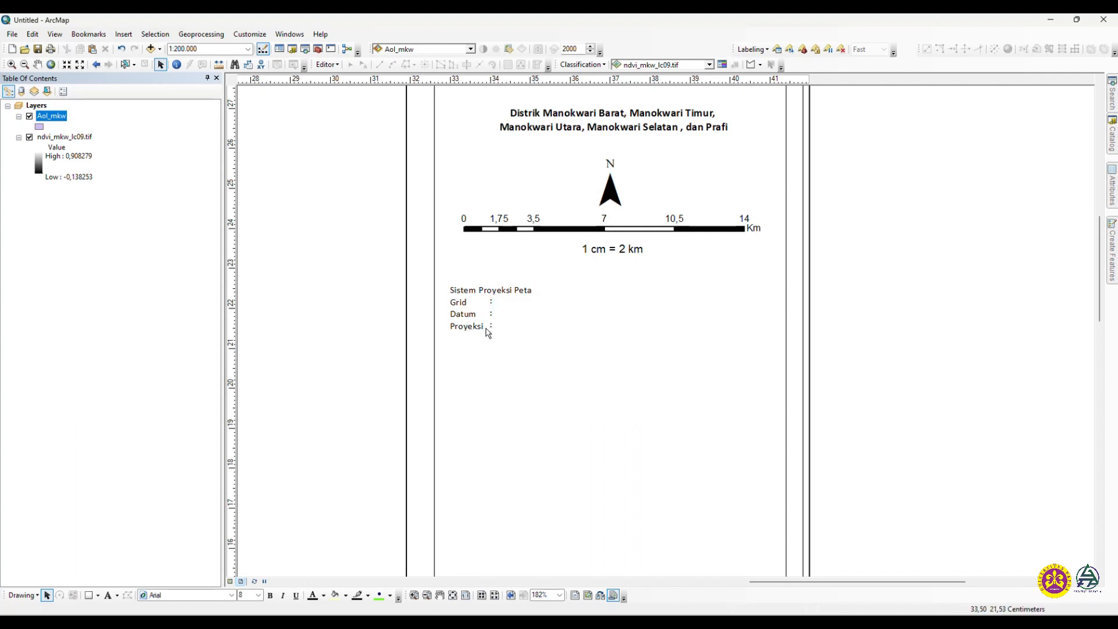
Paste another copy of the projection text block and replace its text with the lines "Geografis", "WGS 84" and "WGS 84 UTM 53 S"
right_click(925, 275)
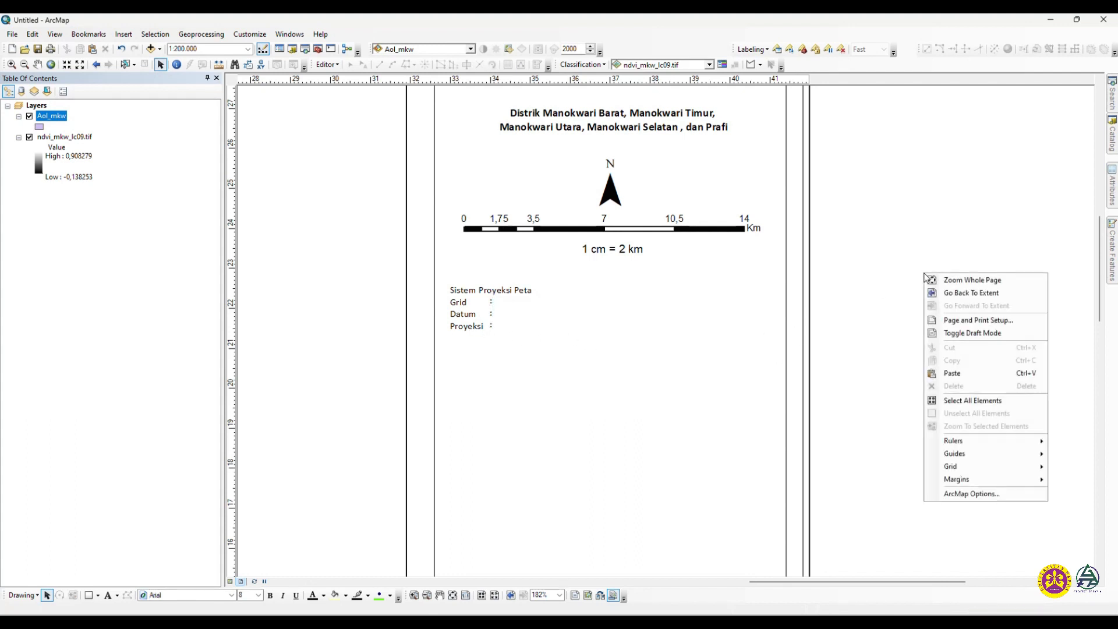
click(964, 373)
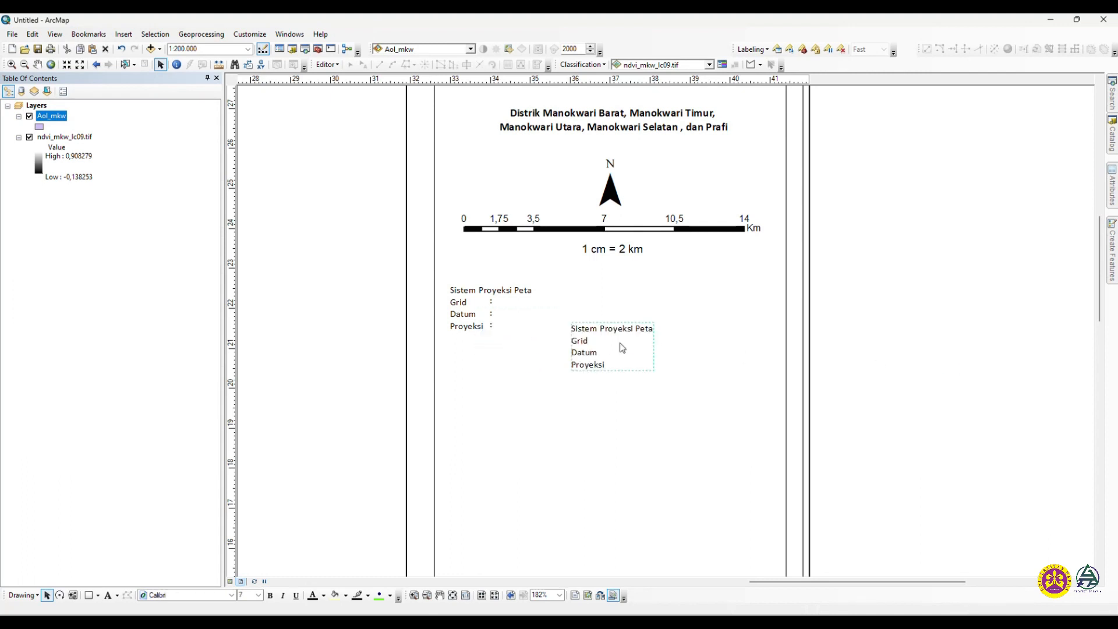
right_click(620, 343)
click(664, 547)
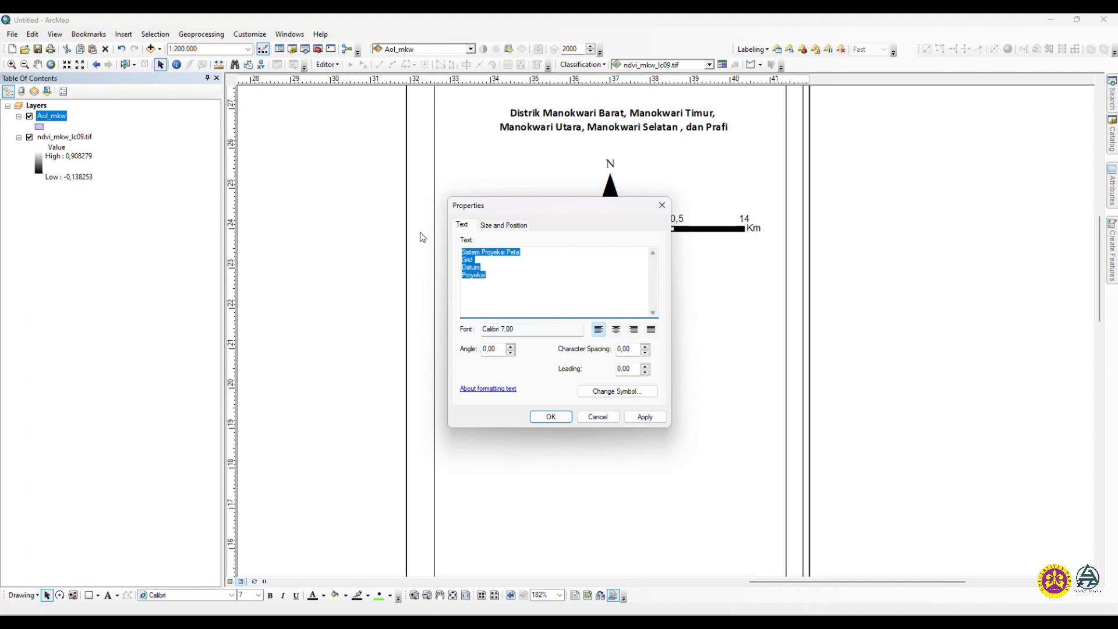
text(Geogra)
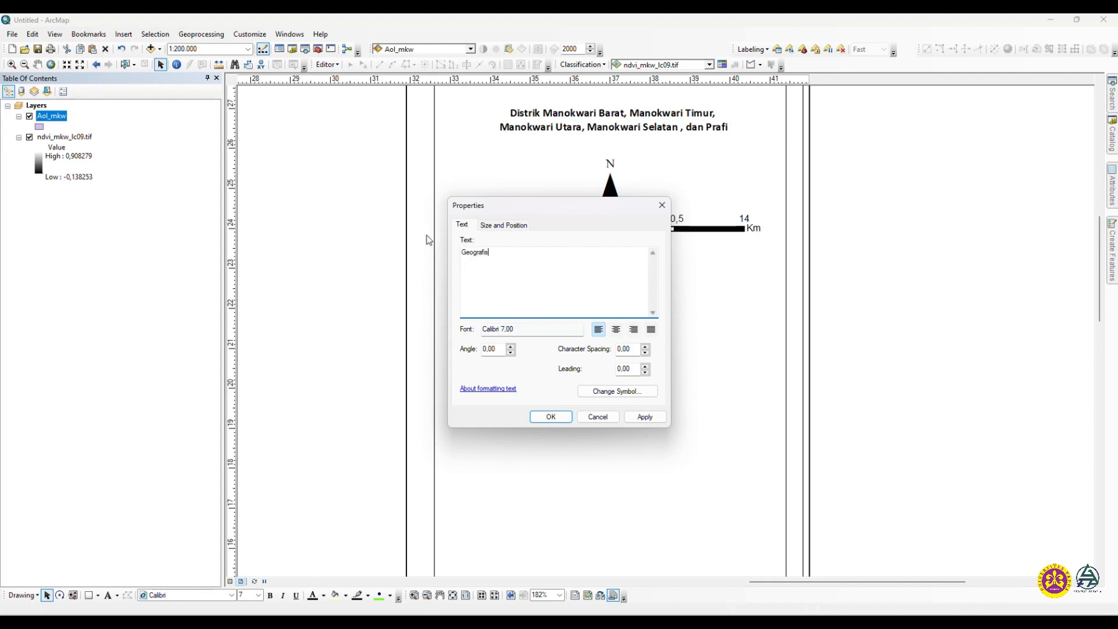
text(fis)
key(Return)
text(WGS 84 UTM)
text(53 S)
drag(518, 267, 462, 267)
click(487, 269)
click(499, 269)
click(557, 416)
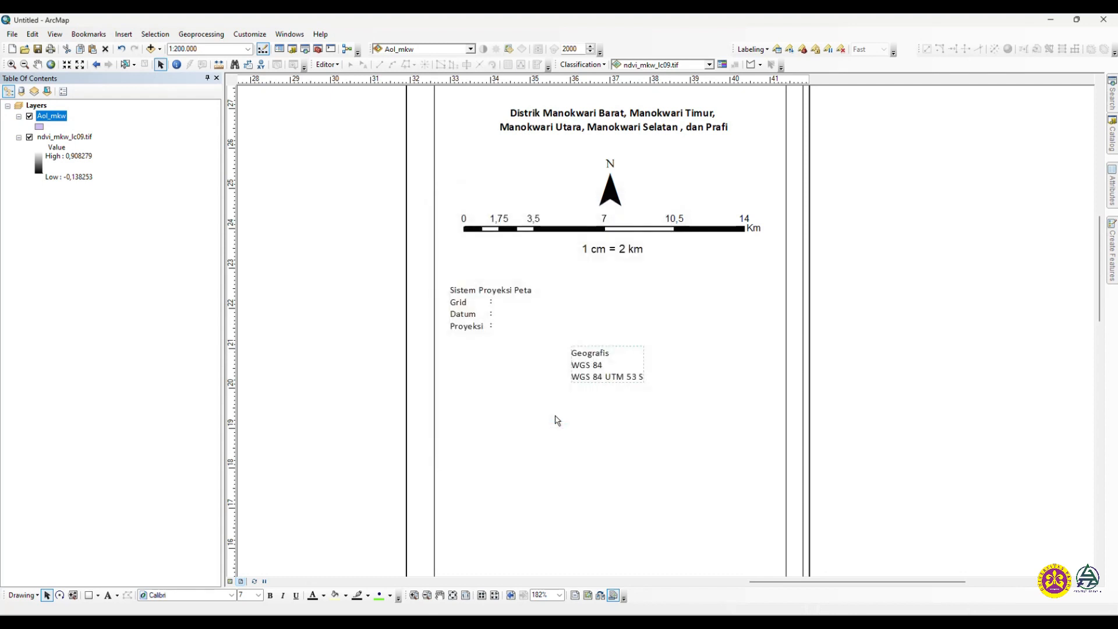
Move the three projection values beside the colons and nudge them into line with the Grid, Datum and Proyeksi labels
drag(630, 371, 517, 322)
click(949, 335)
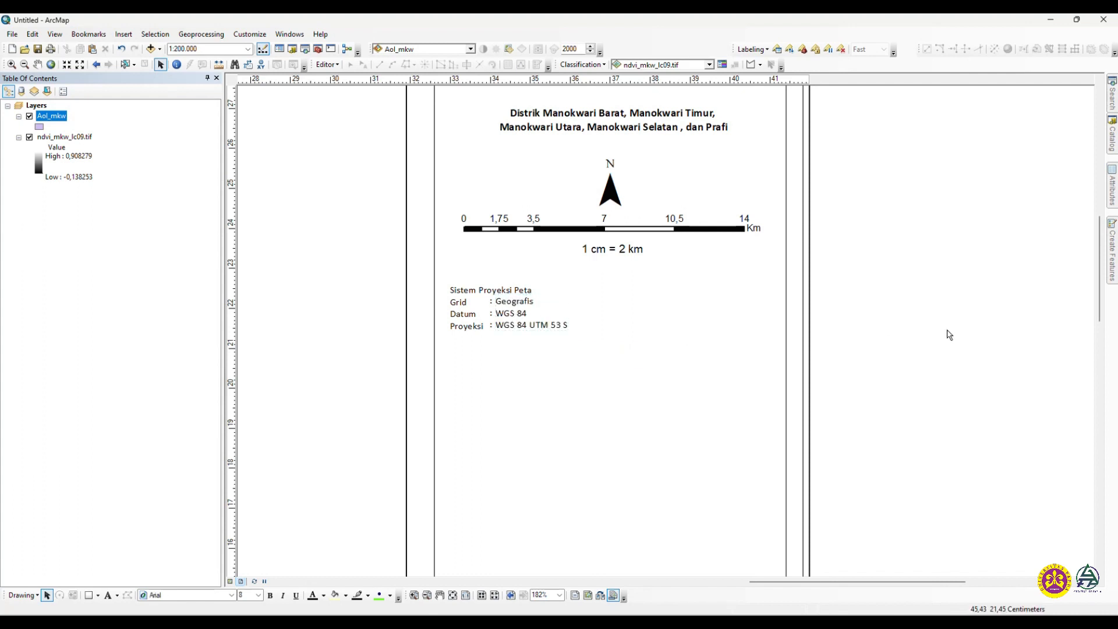
click(560, 324)
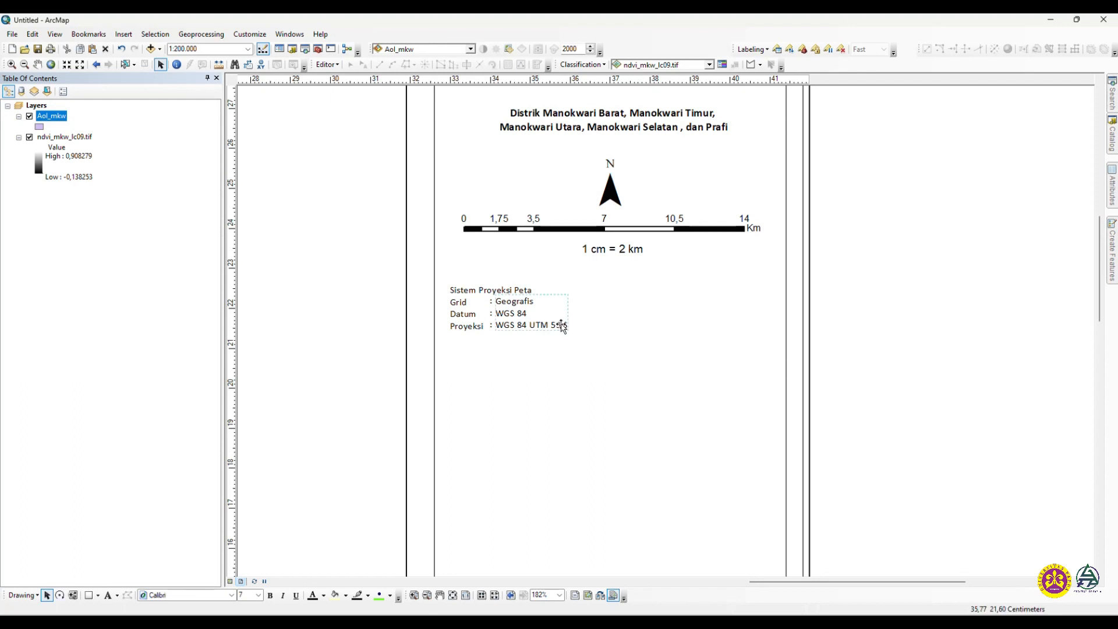
key(Down)
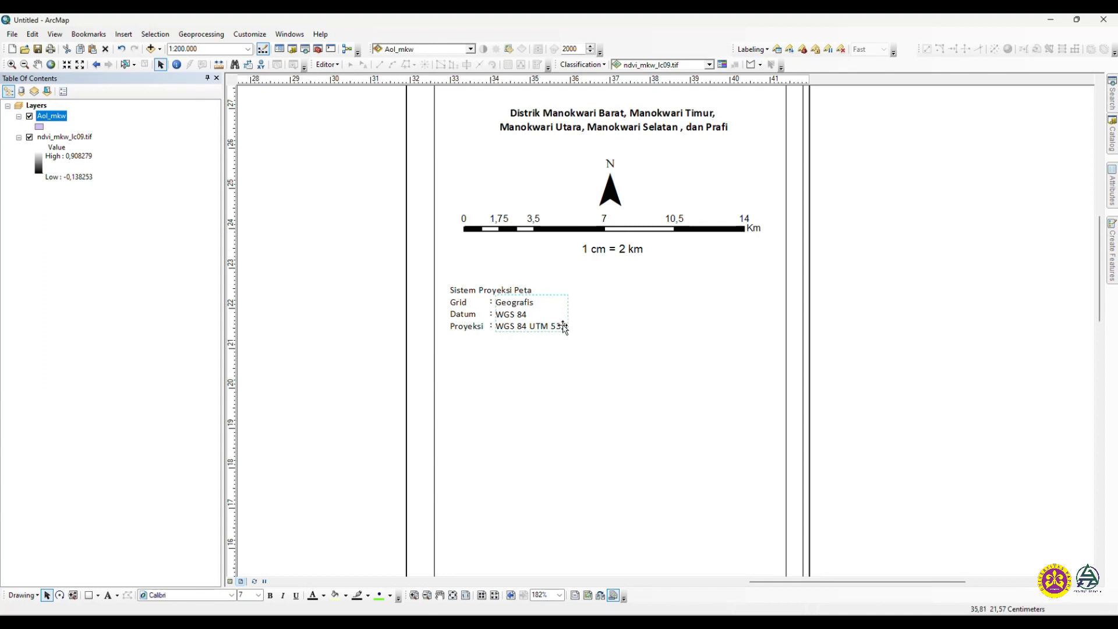
key(Up)
key(Left)
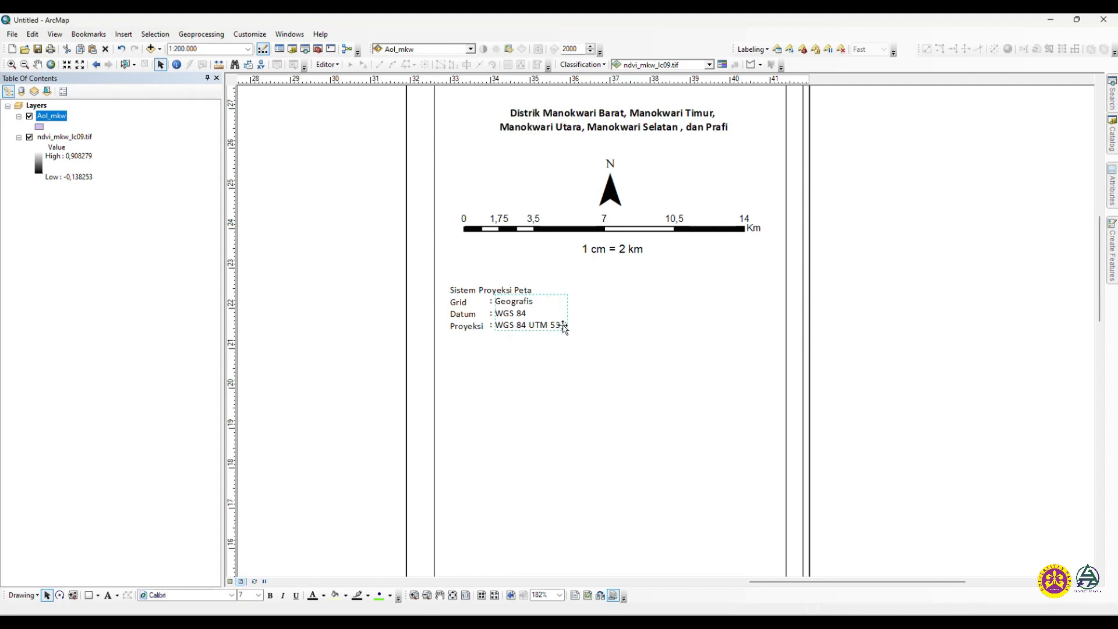
key(Right)
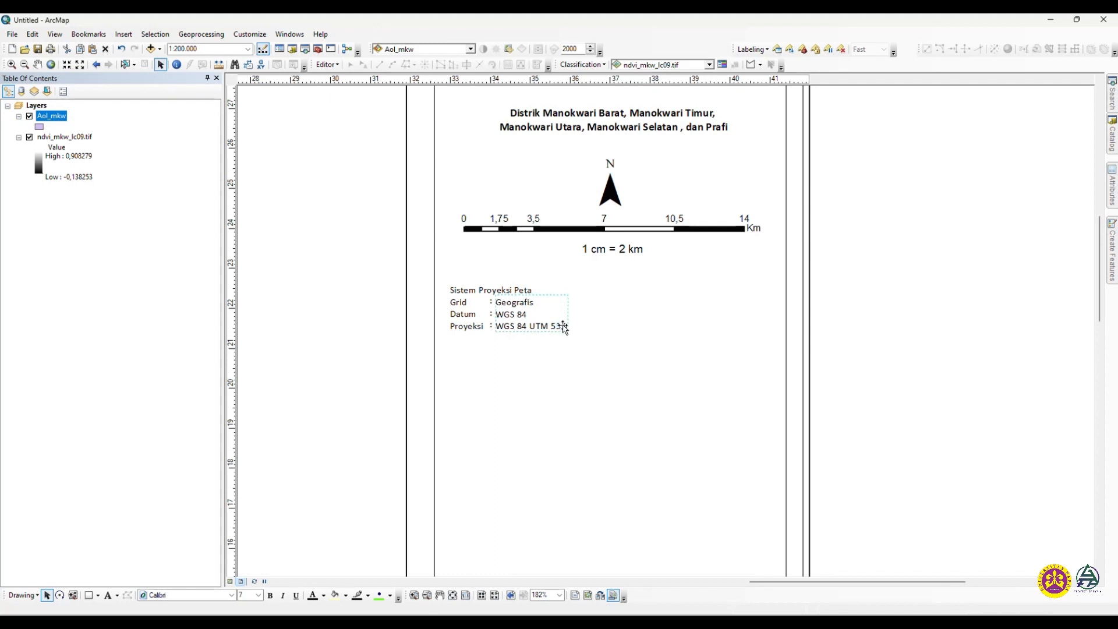
click(916, 374)
Group the projection labels, colons and values into one element and shift it slightly up and to the right below the scale text
drag(398, 272, 631, 390)
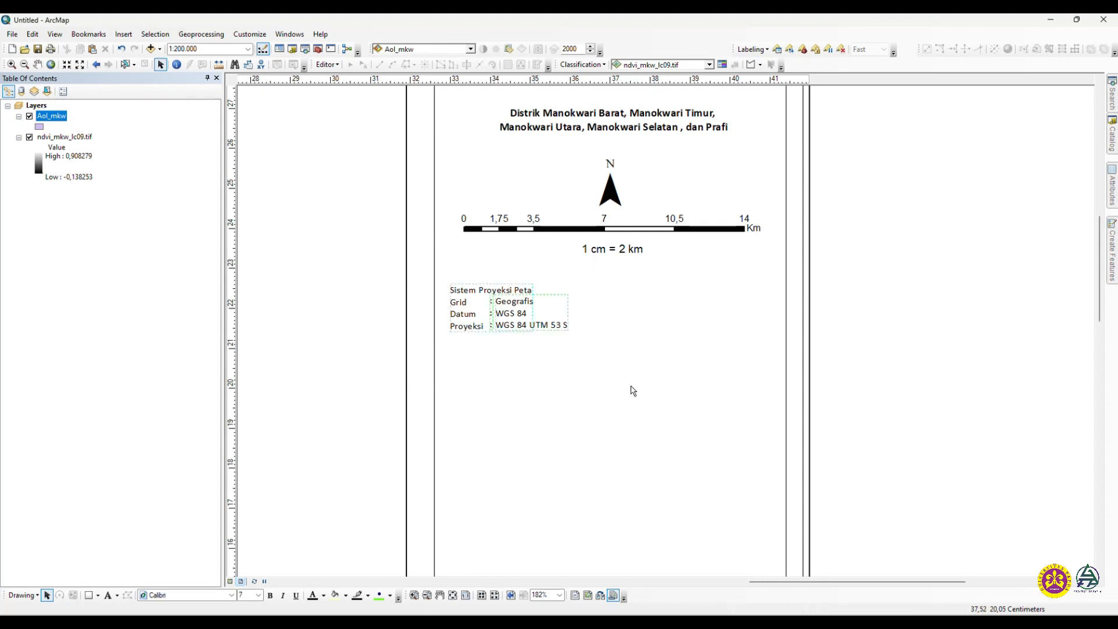
right_click(499, 313)
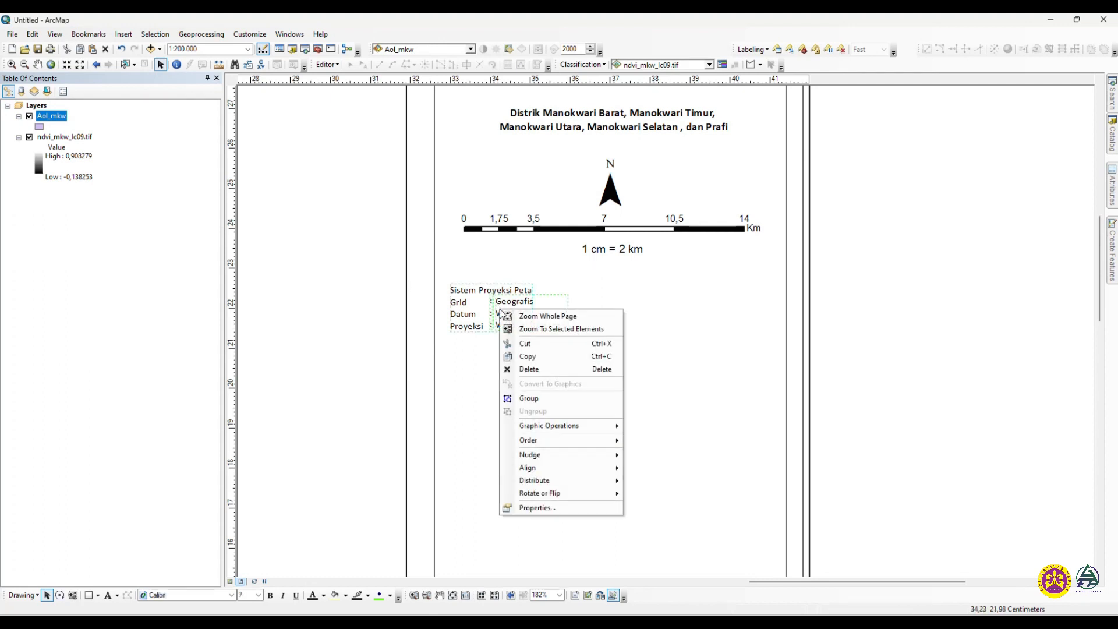
click(527, 398)
mouse_move(525, 312)
mouse_down()
mouse_move(646, 317)
mouse_move(530, 310)
mouse_move(541, 302)
mouse_move(524, 320)
mouse_move(523, 308)
mouse_up()
click(924, 352)
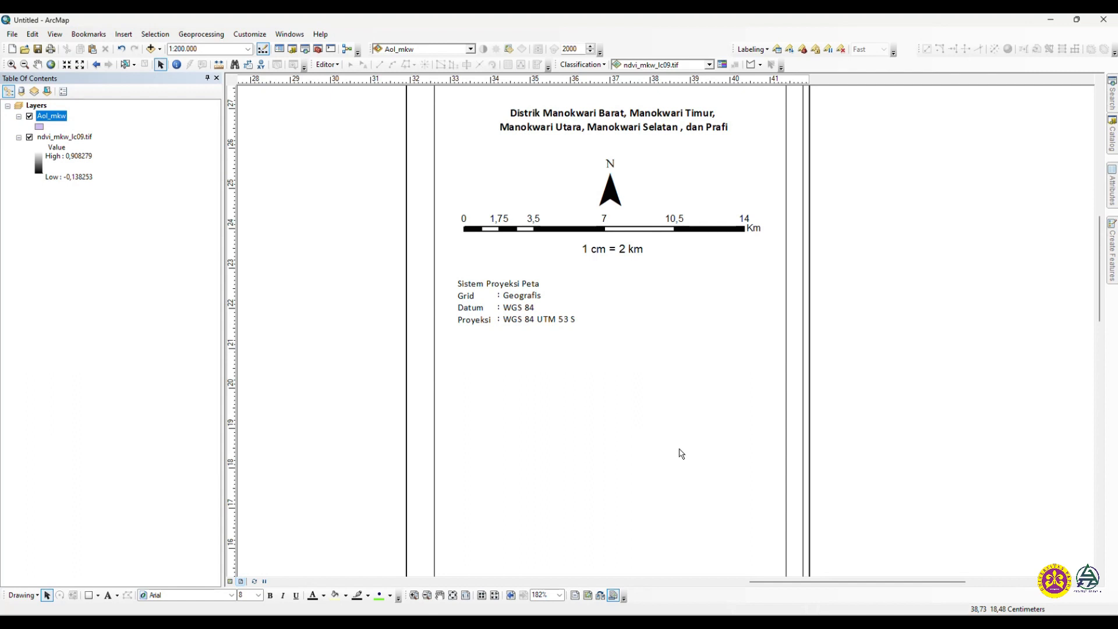
Give the AoI_mkw layer's symbol no fill colour and a turquoise outline with a width of 1,4
click(465, 595)
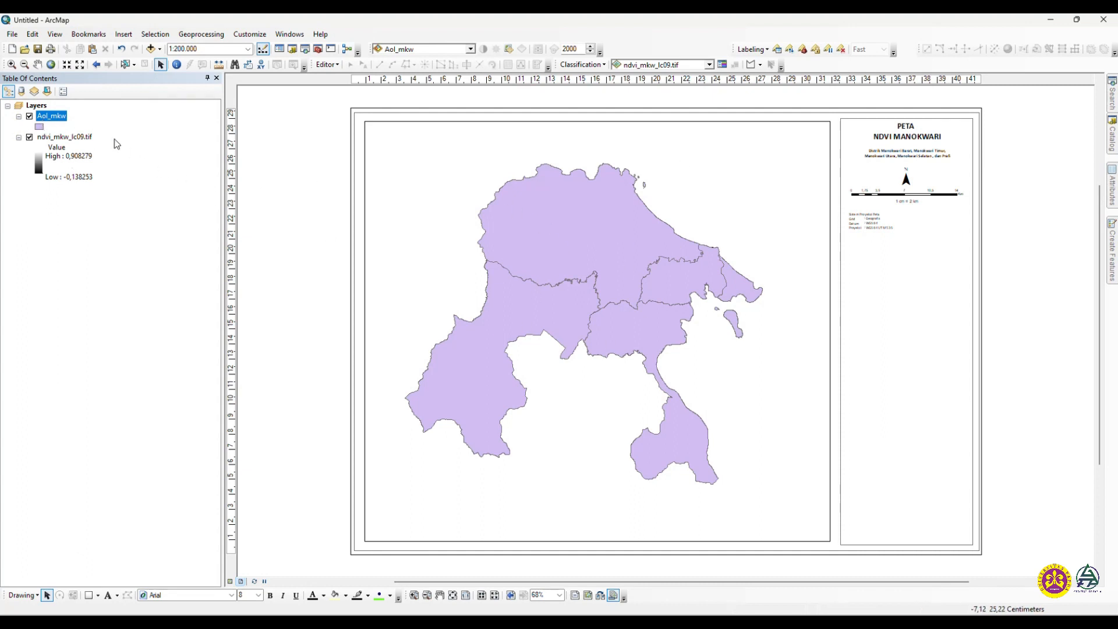
click(39, 128)
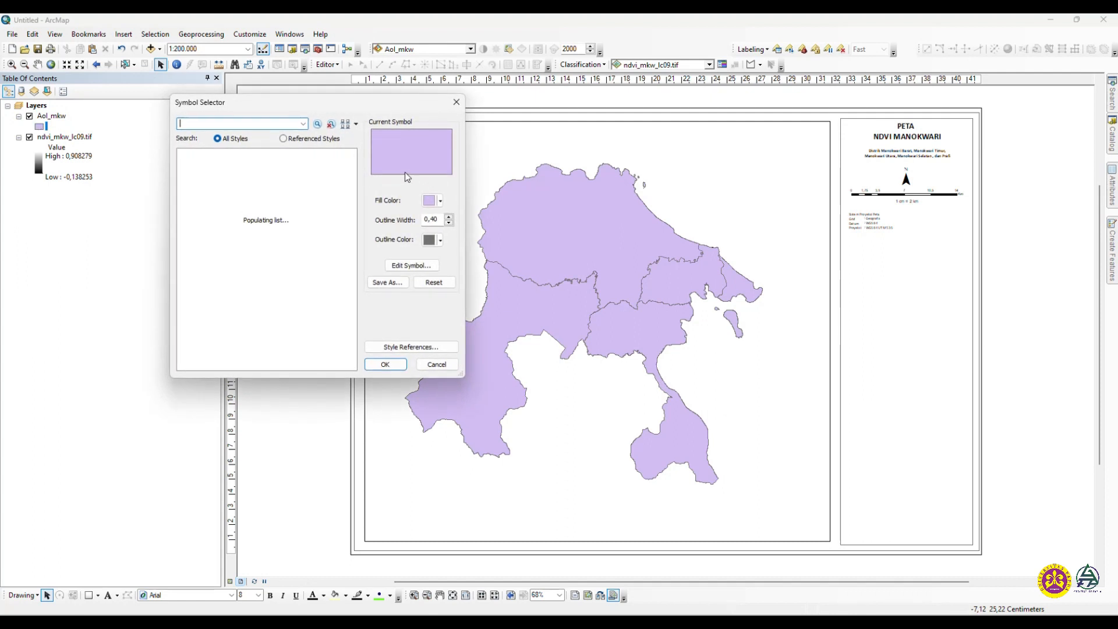
click(433, 360)
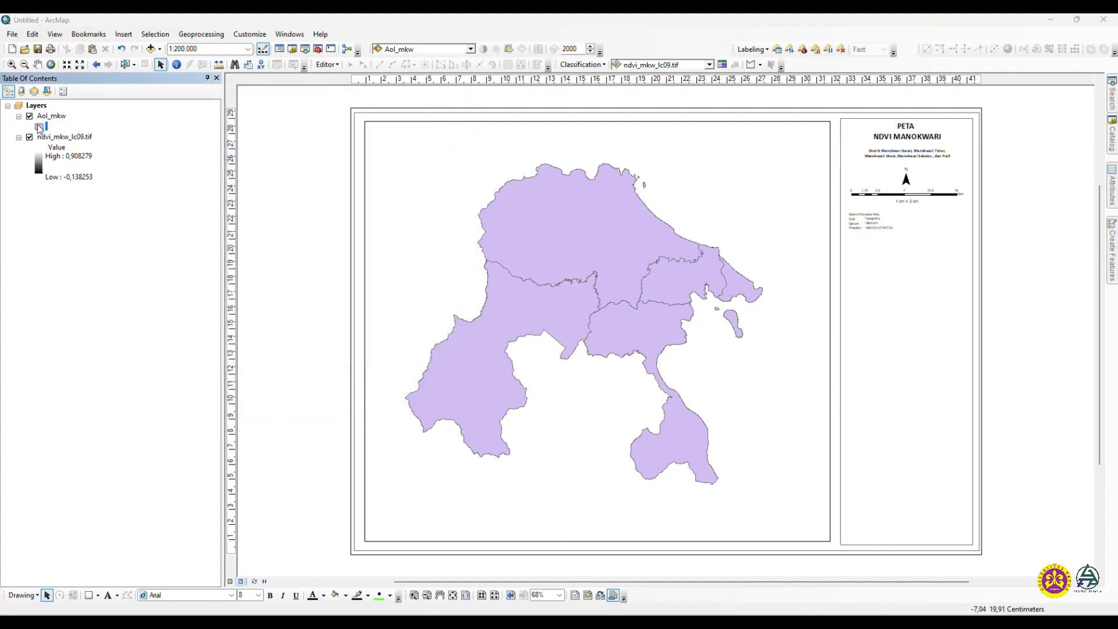
click(39, 127)
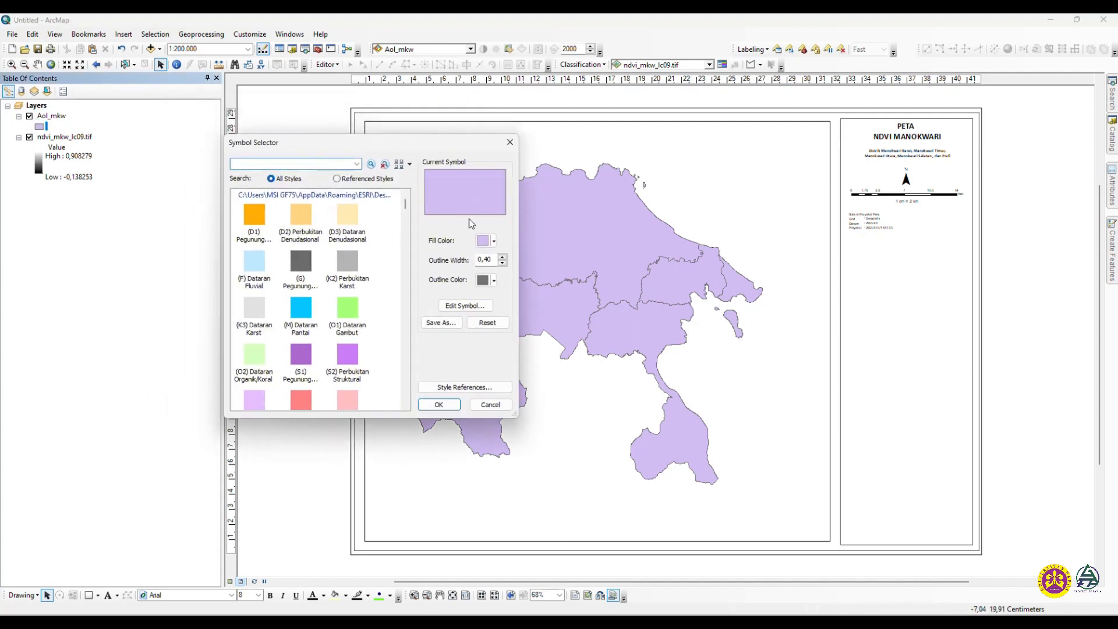
click(494, 241)
click(495, 255)
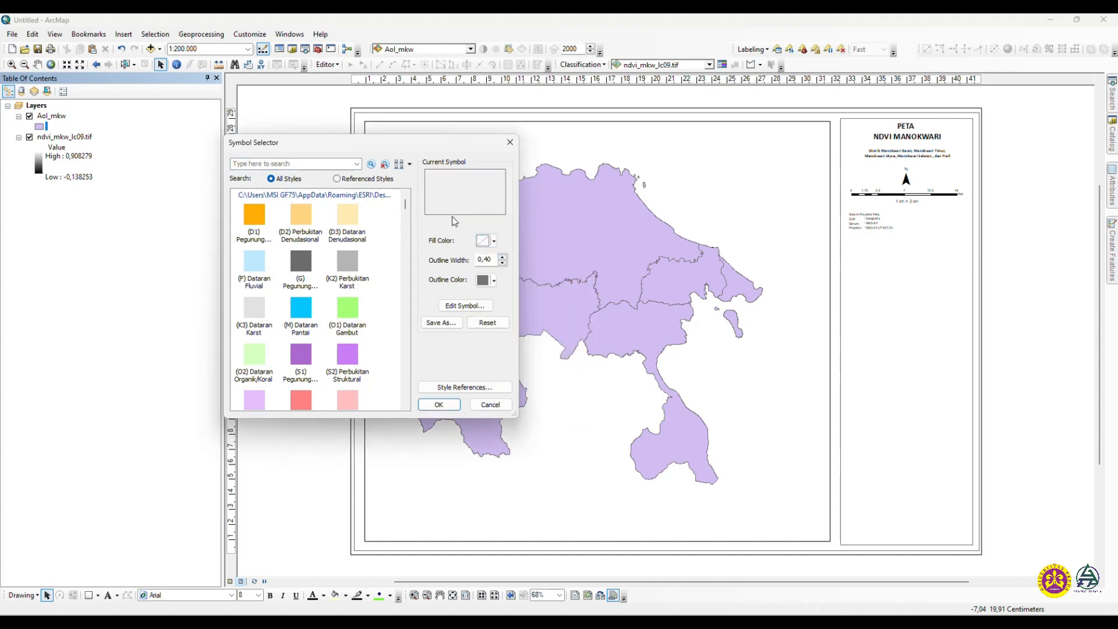
click(484, 281)
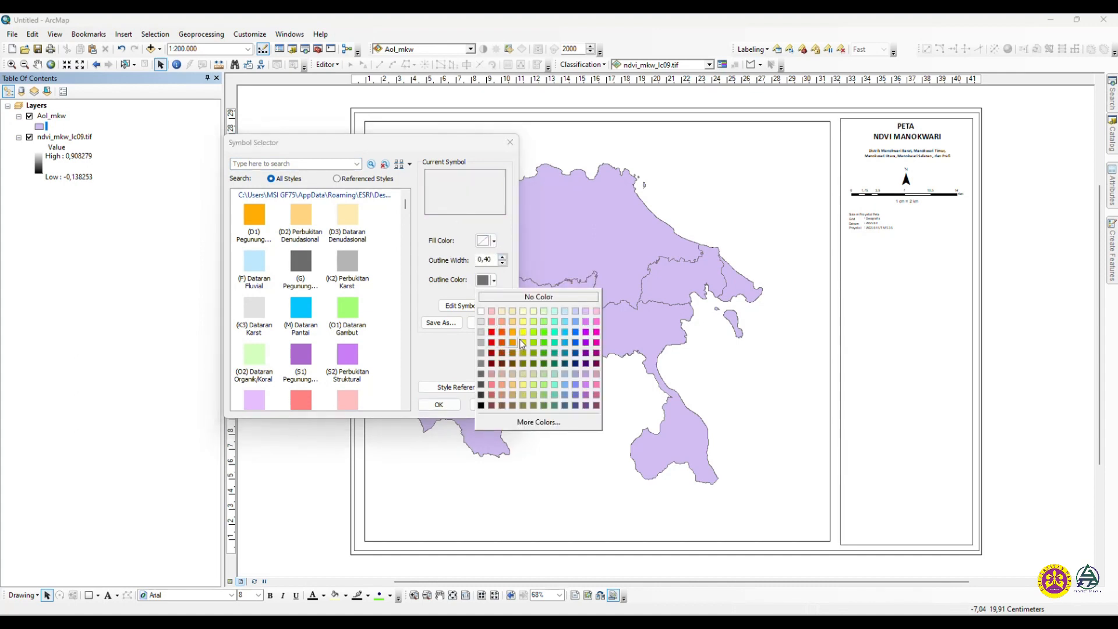
click(561, 330)
drag(492, 260, 452, 262)
text(1,)
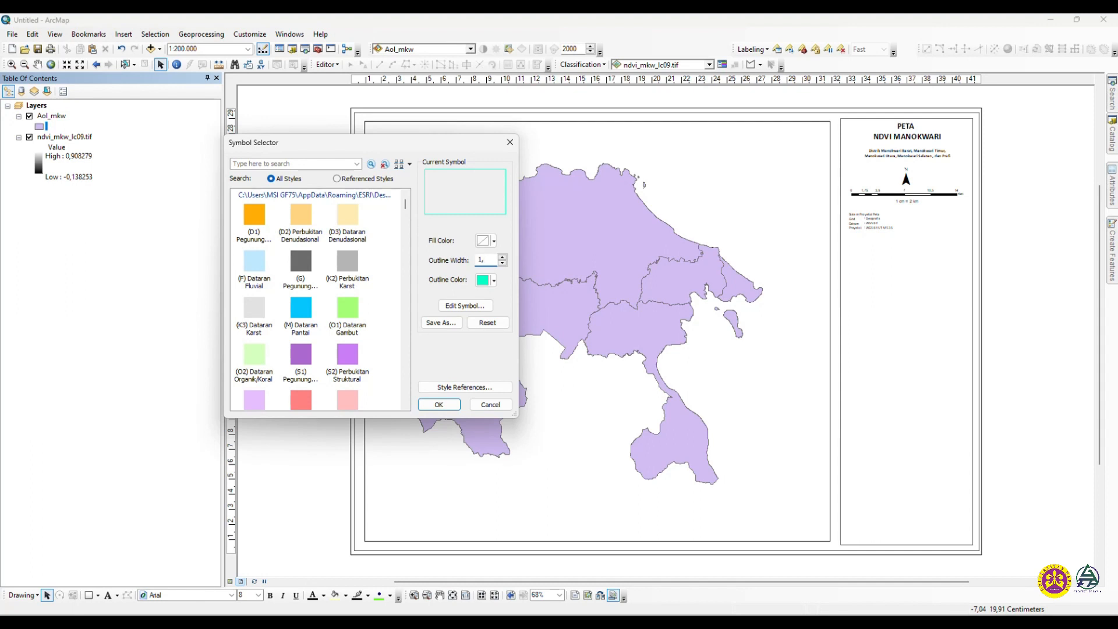
text(4)
click(438, 403)
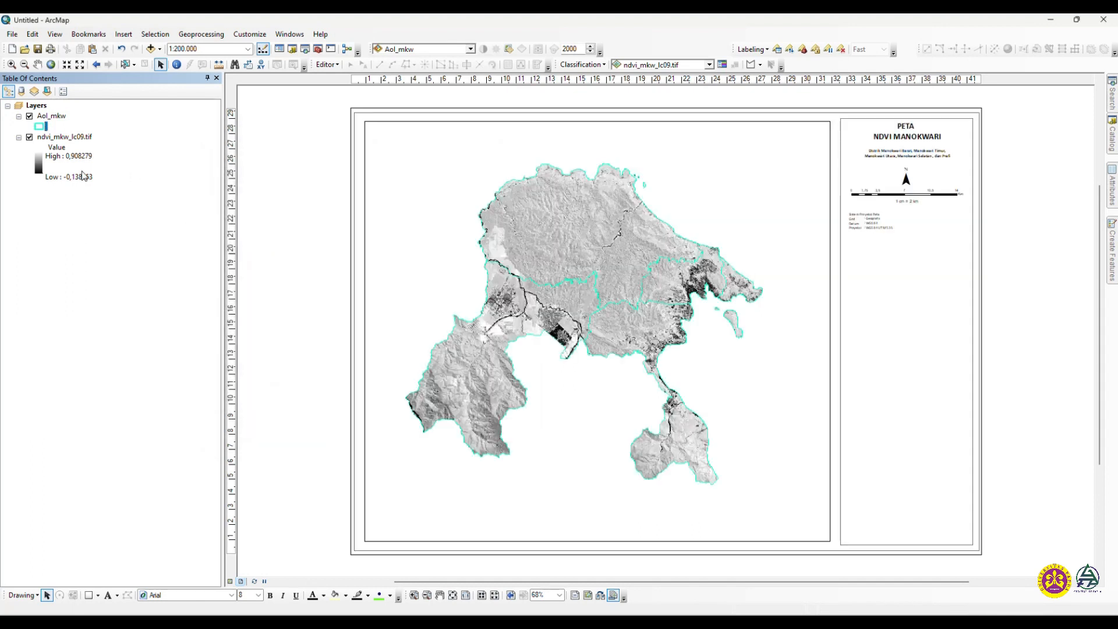
click(39, 164)
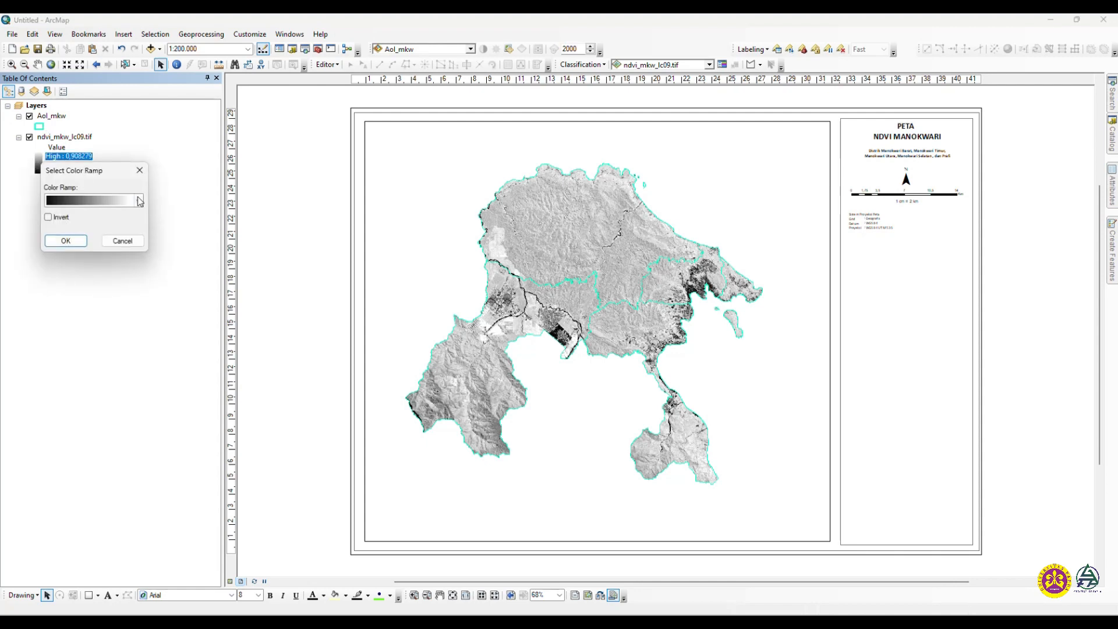
drag(85, 175, 209, 200)
click(235, 225)
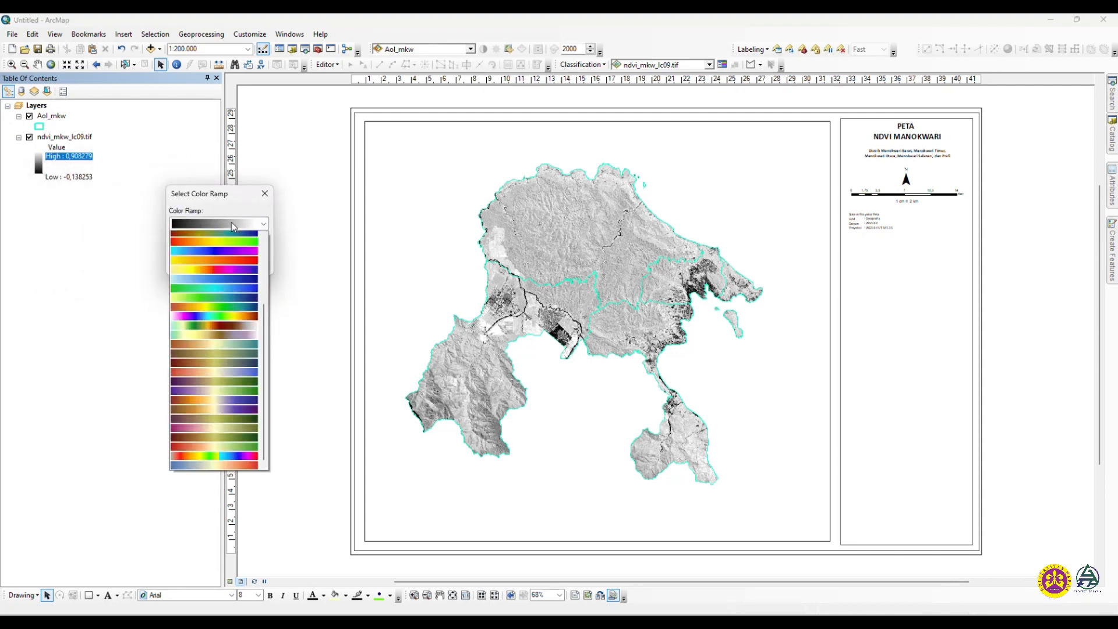
click(265, 193)
click(265, 193)
Open the list of available colour ramps for the ndvi_mkw_lc09.tif raster layer
click(39, 166)
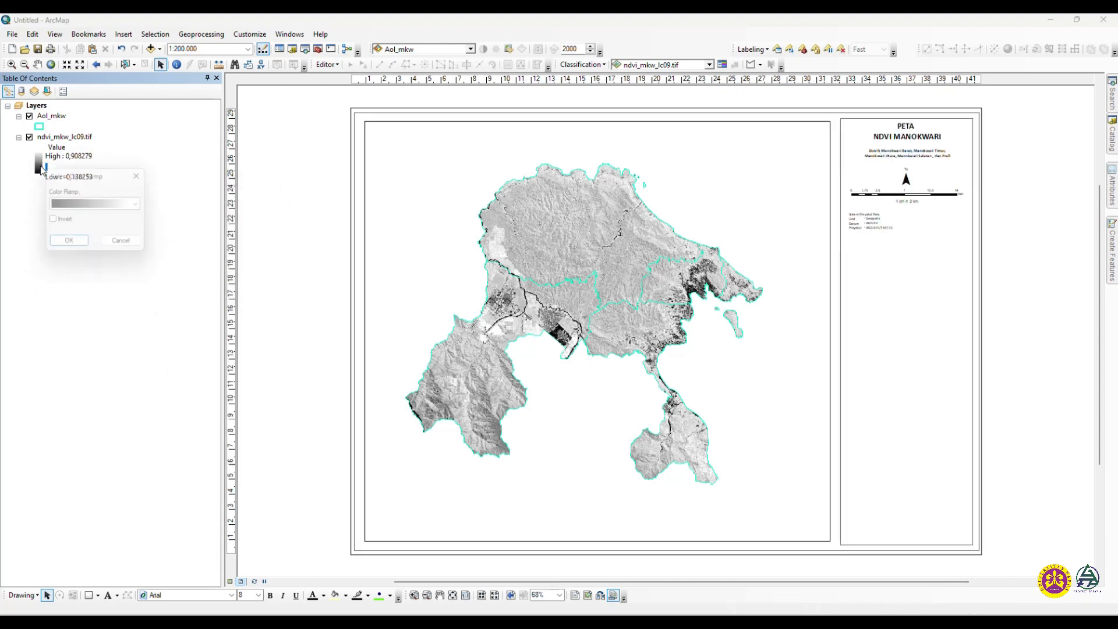
click(141, 205)
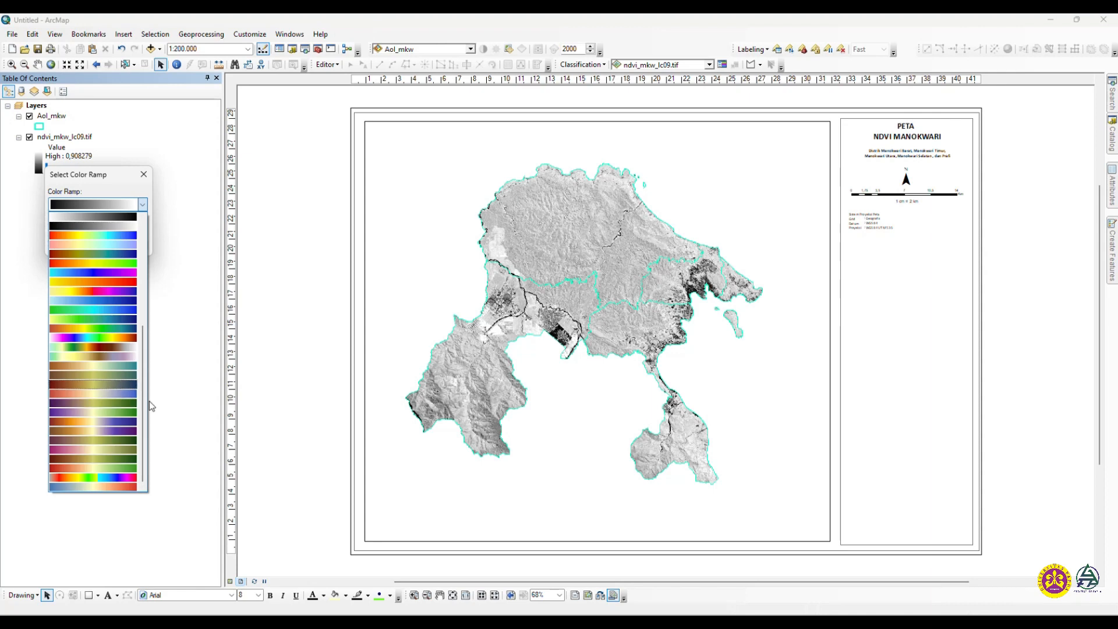
Apply the purple-to-green diverging color ramp to the ndvi_mkw_lc09.tif raster
click(103, 414)
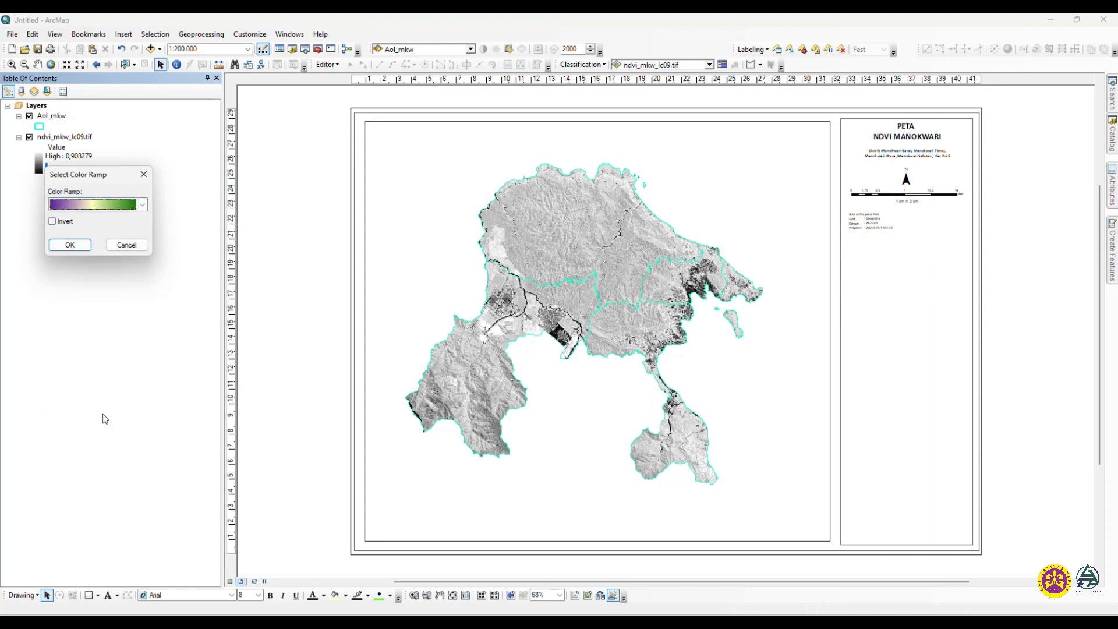
click(79, 246)
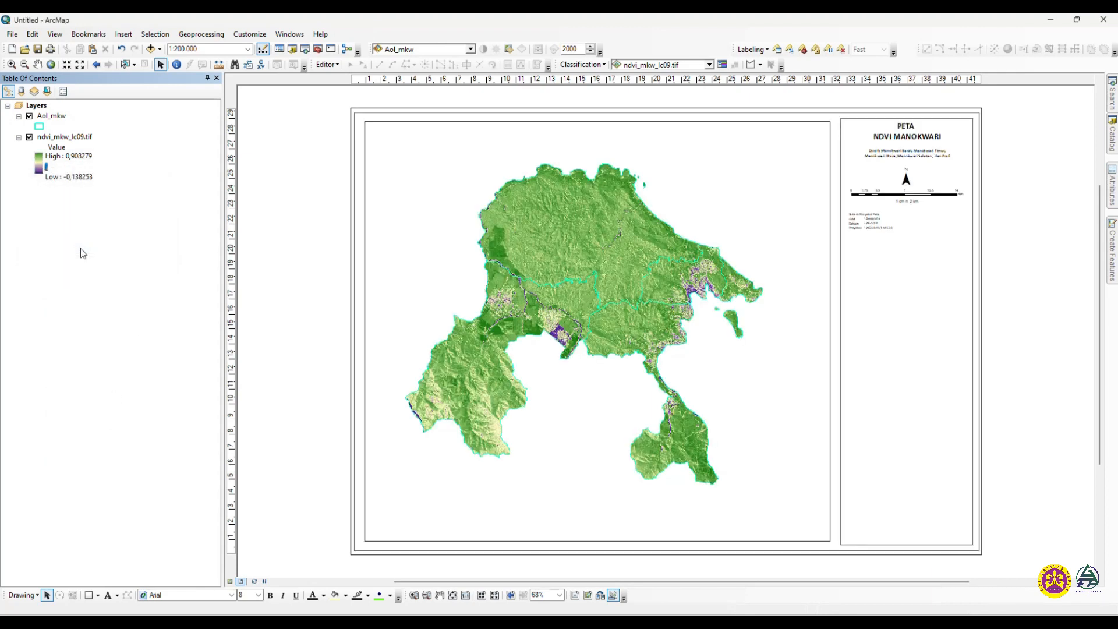
Try the red-yellow-green color ramp on the ndvi_mkw_lc09.tif raster
click(38, 166)
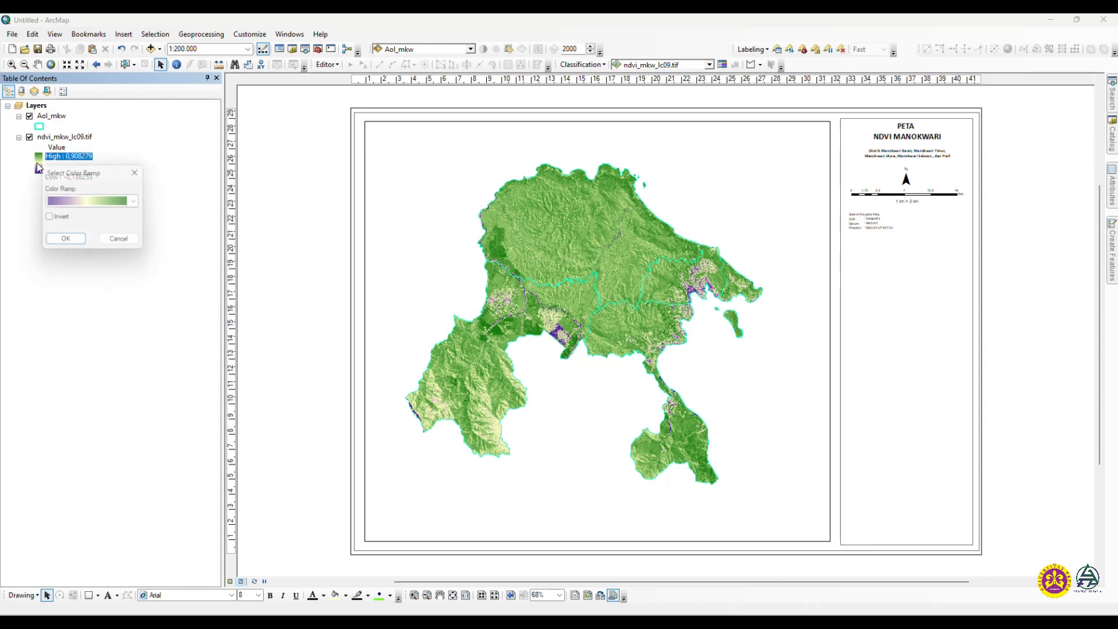
click(139, 201)
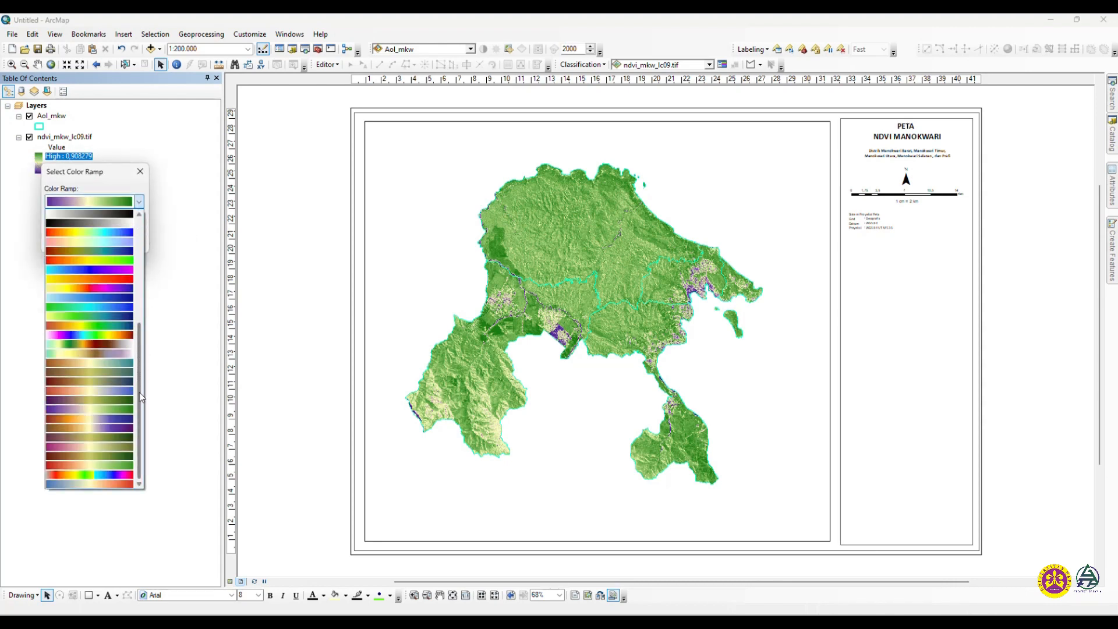
drag(139, 392, 139, 330)
click(128, 371)
click(77, 245)
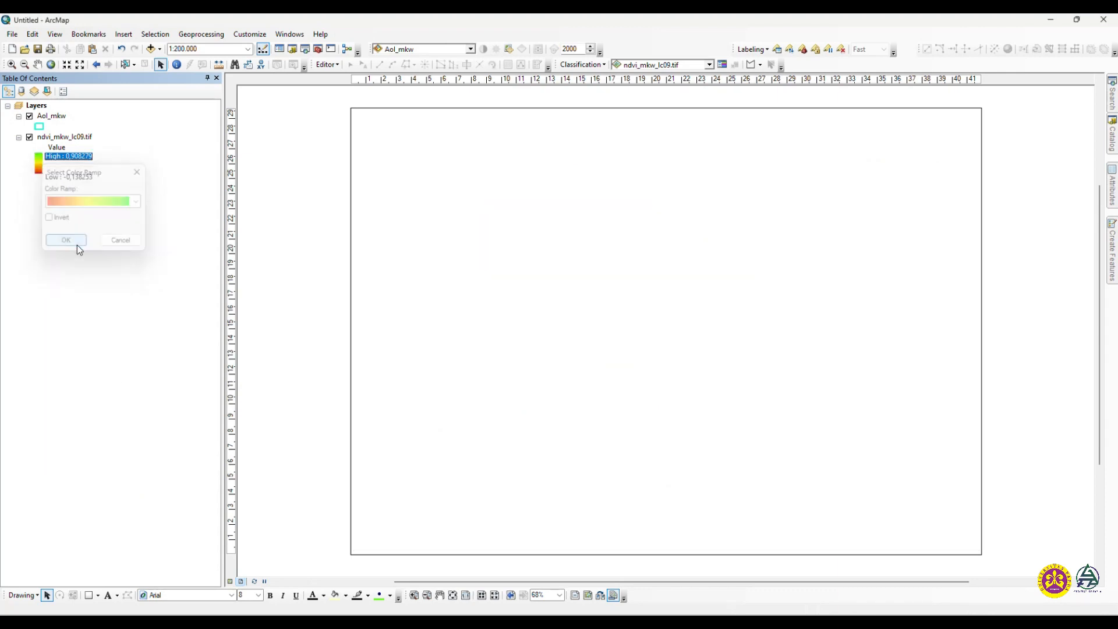
Switch the NDVI raster back to the purple-to-green diverging color ramp
click(39, 164)
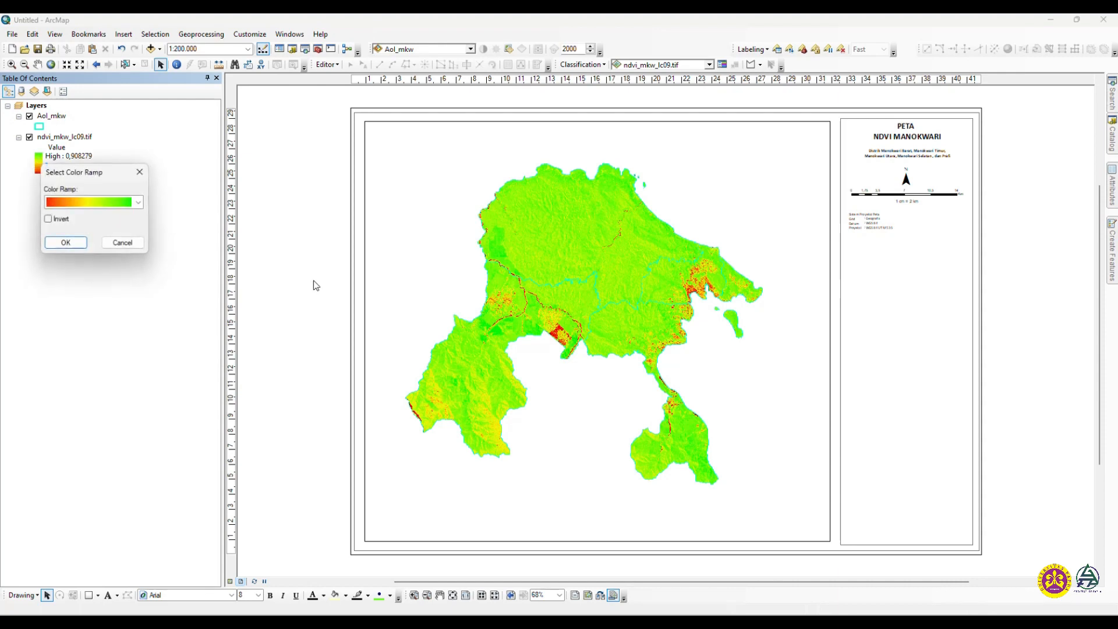
click(82, 202)
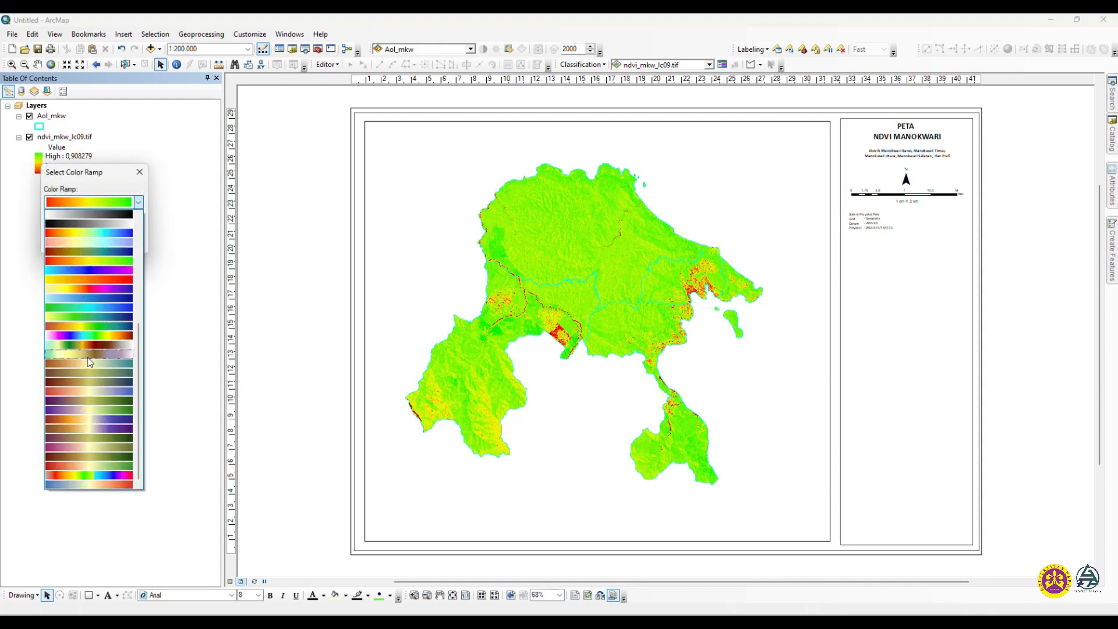
click(93, 409)
click(70, 243)
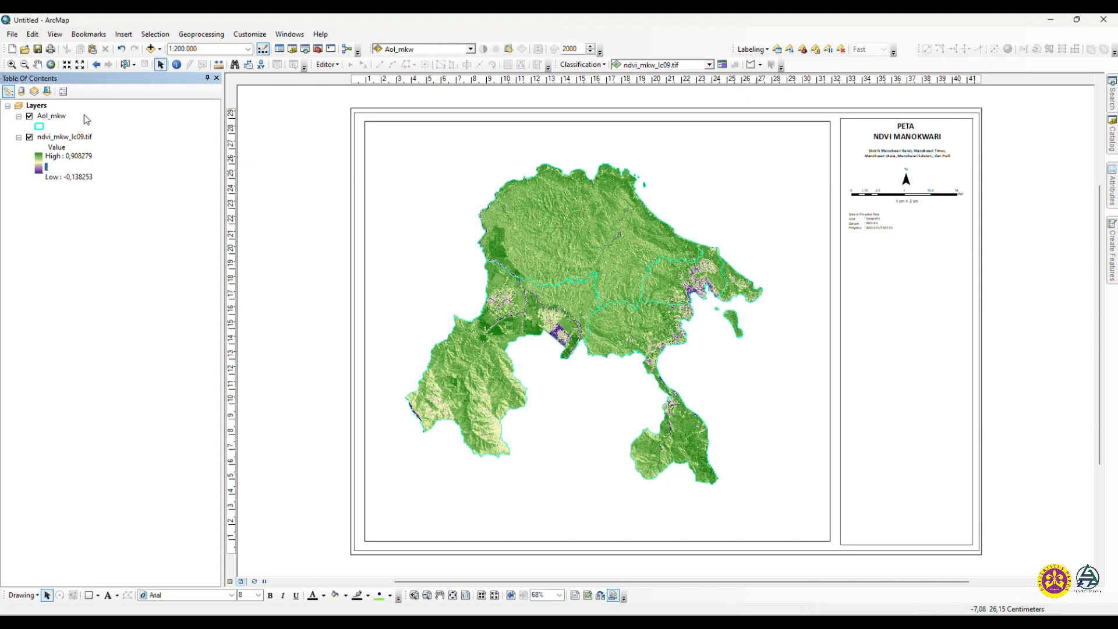
Add the Imagery basemap beneath the NDVI raster and boundary layers
click(160, 49)
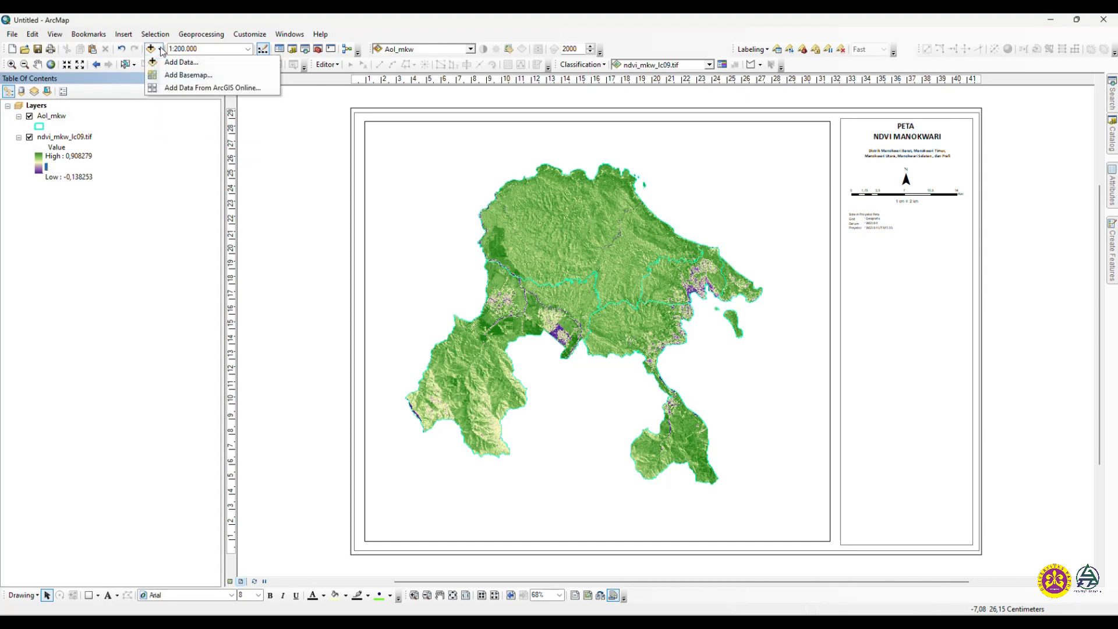
click(176, 75)
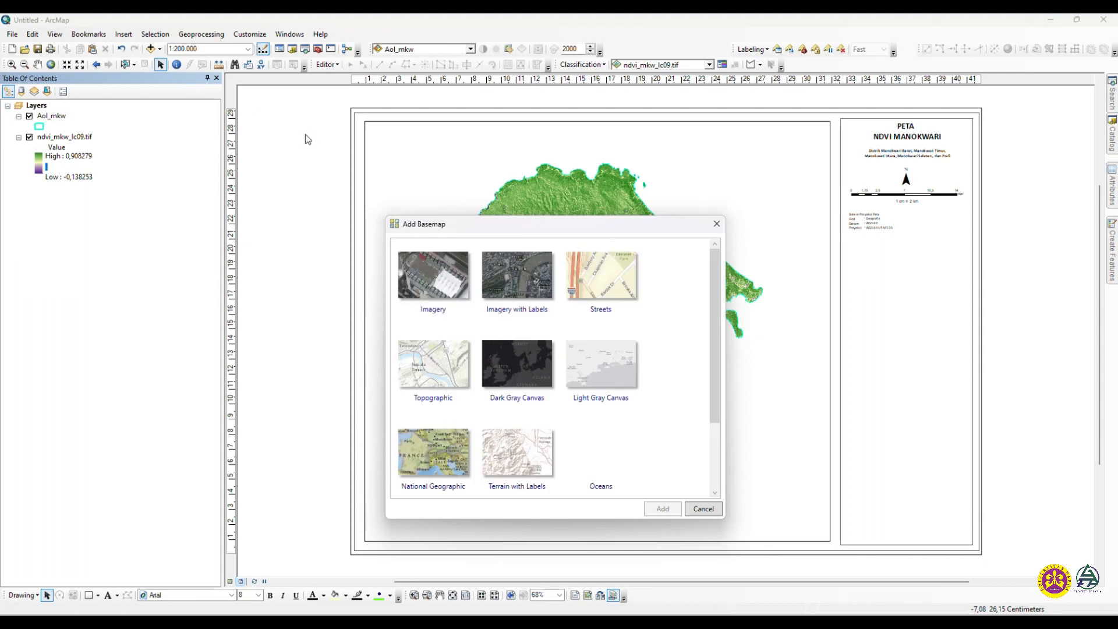
click(427, 274)
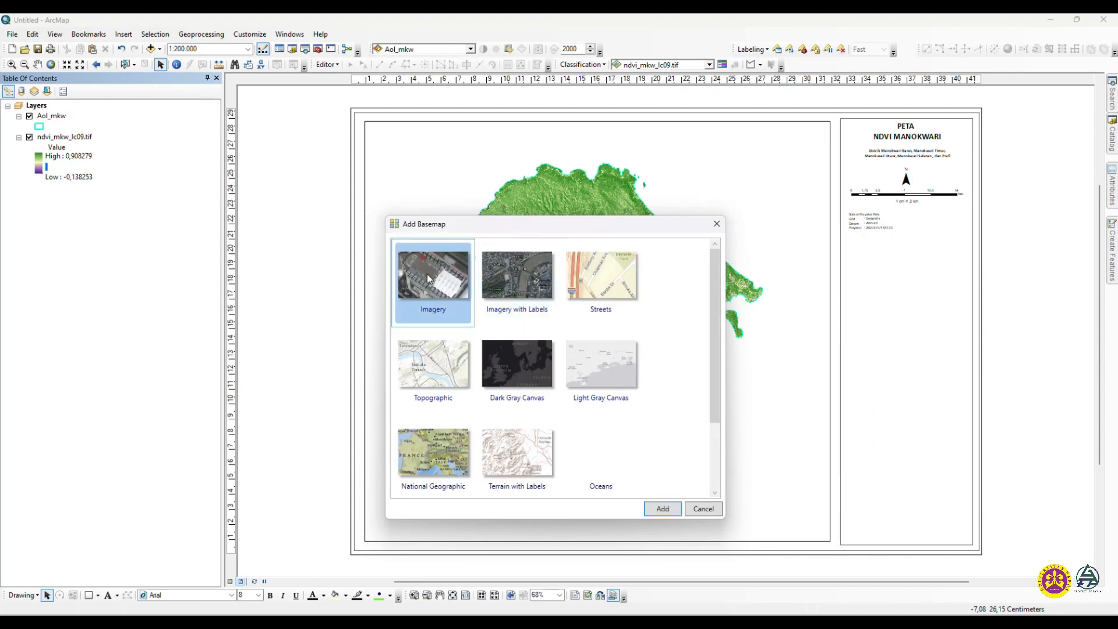
click(664, 510)
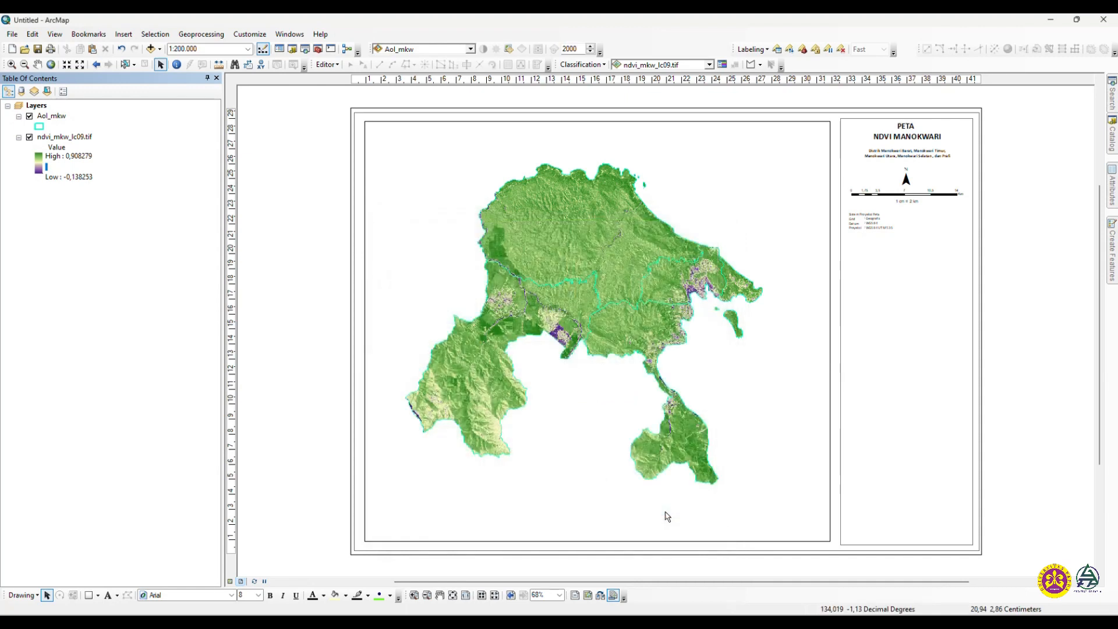
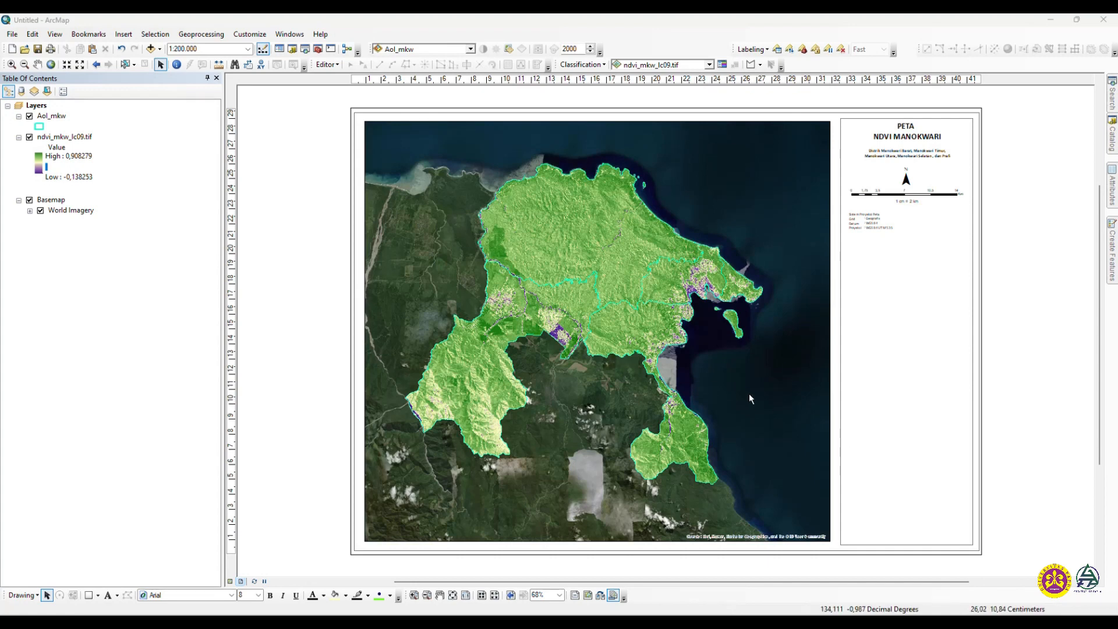
Toggle the NDVI raster and AoI_mkw layers off and on to inspect the imagery, and hide the Basemap layer
click(29, 137)
click(30, 116)
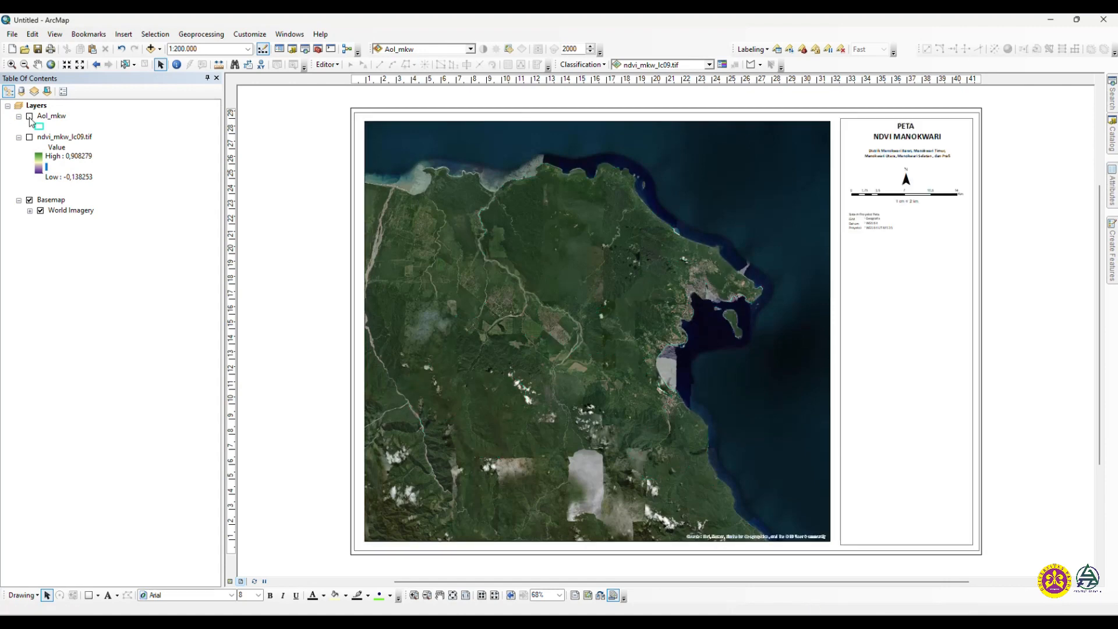
click(30, 117)
click(29, 138)
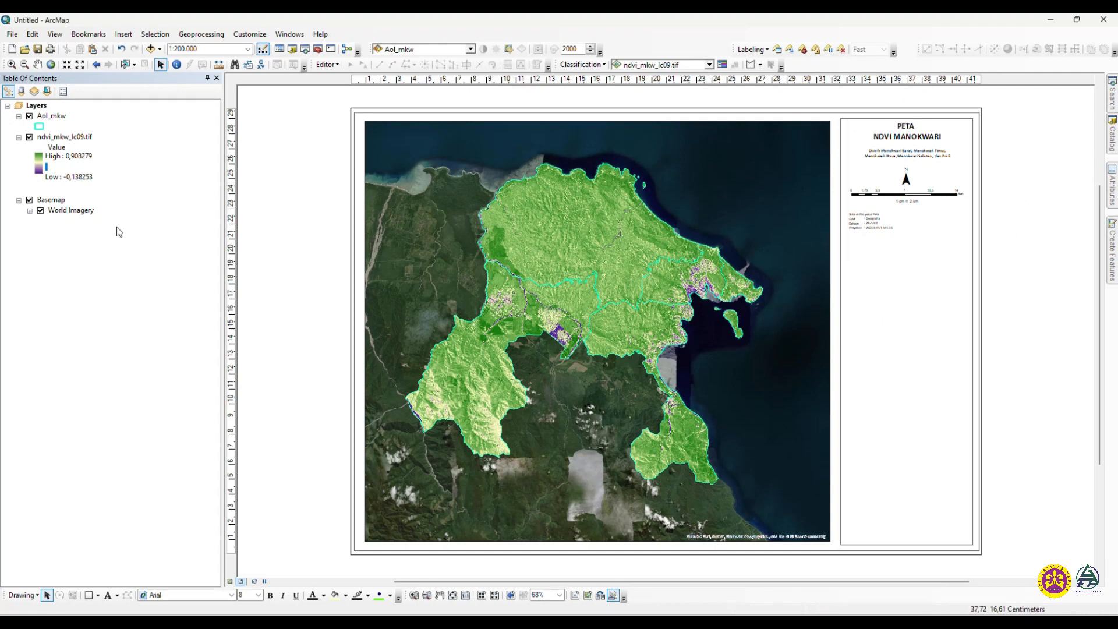
click(29, 201)
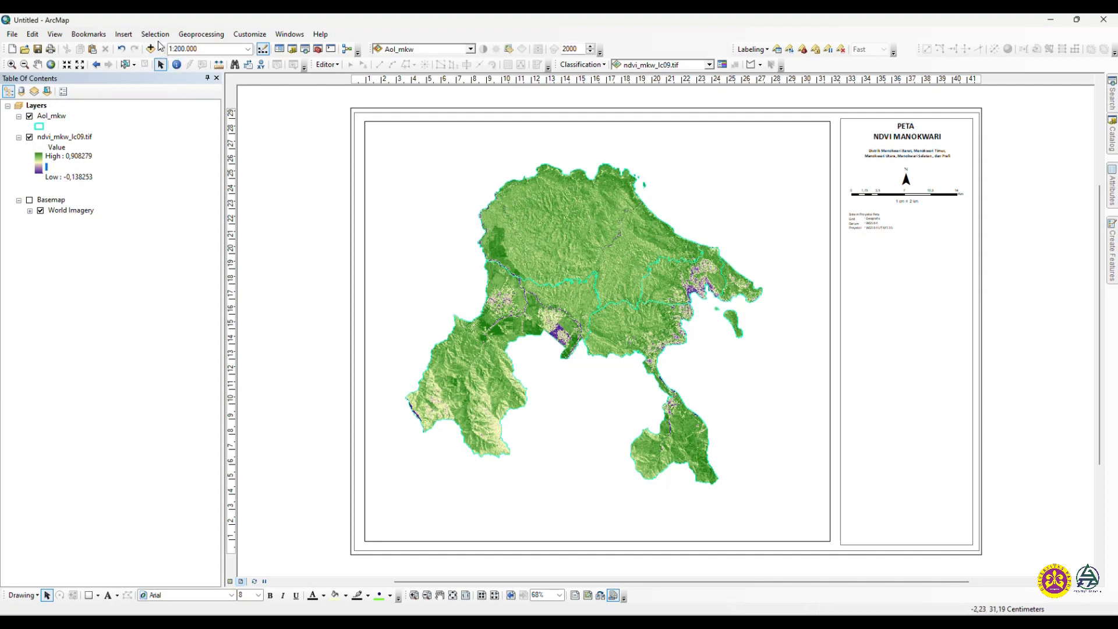
Insert a one-column legend titled "Keterangan" for the AoI_mkw and NDVI layers and place it below the projection notes in the map's side box
click(123, 33)
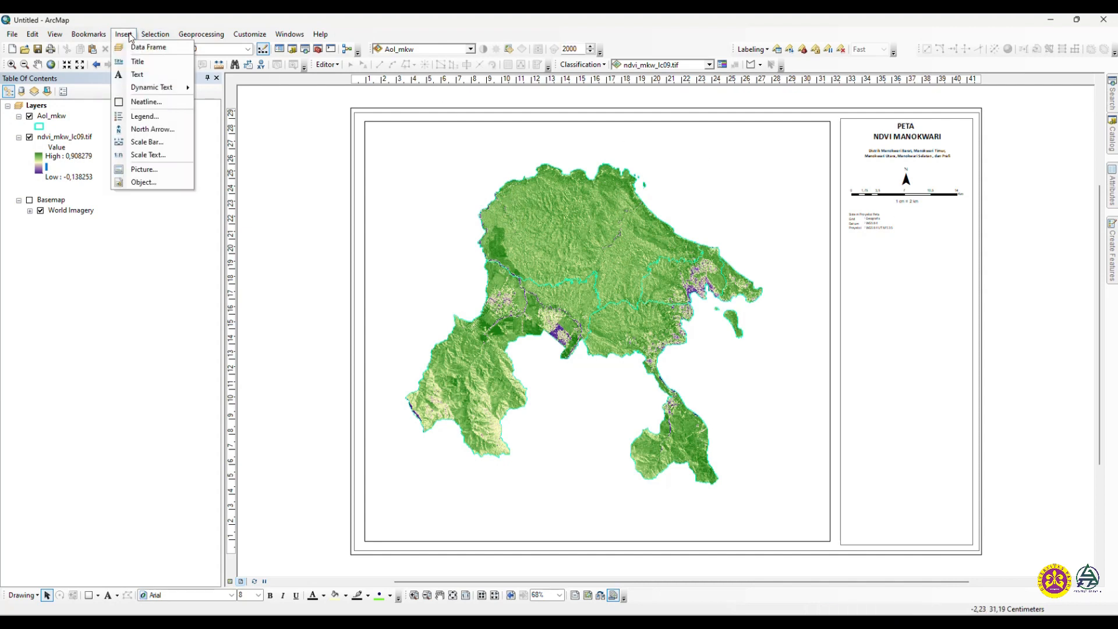
click(145, 116)
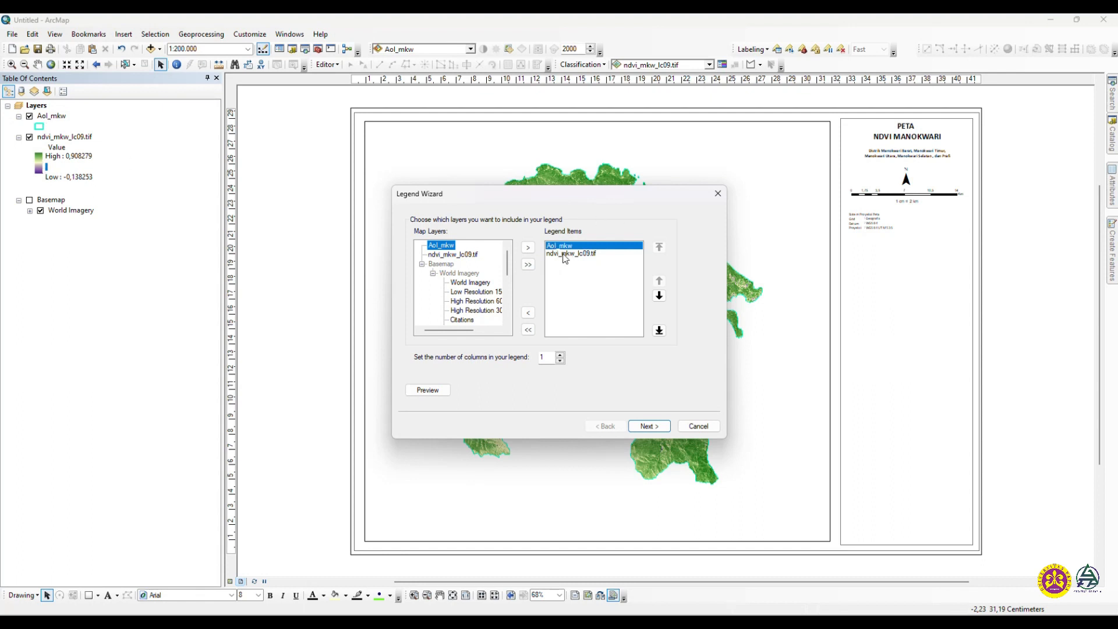
click(662, 430)
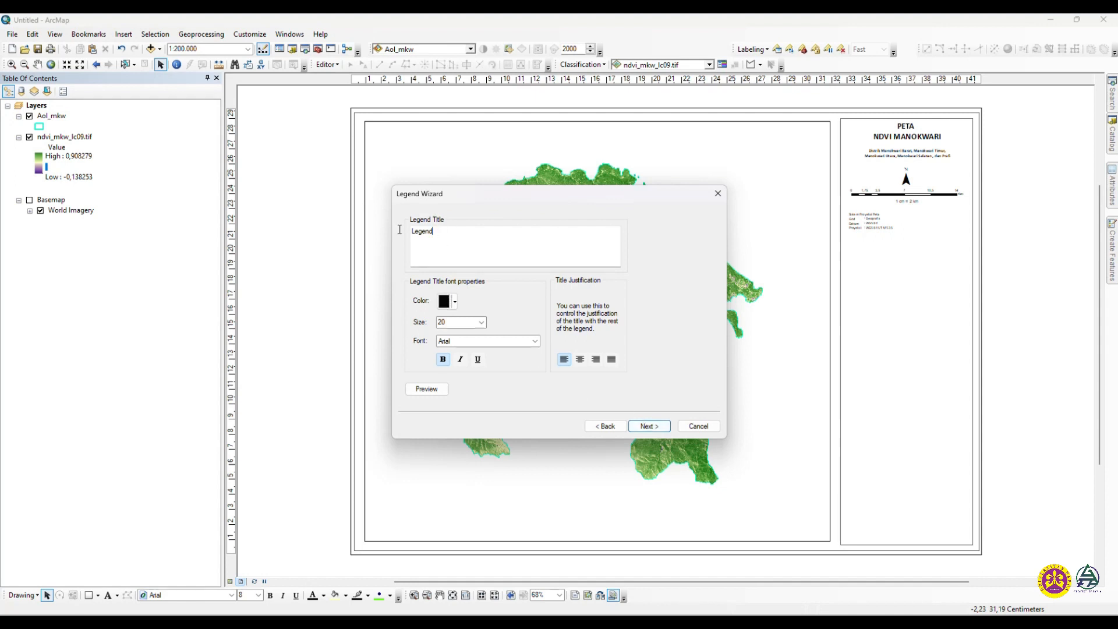
drag(441, 232, 386, 246)
text(Keterangan)
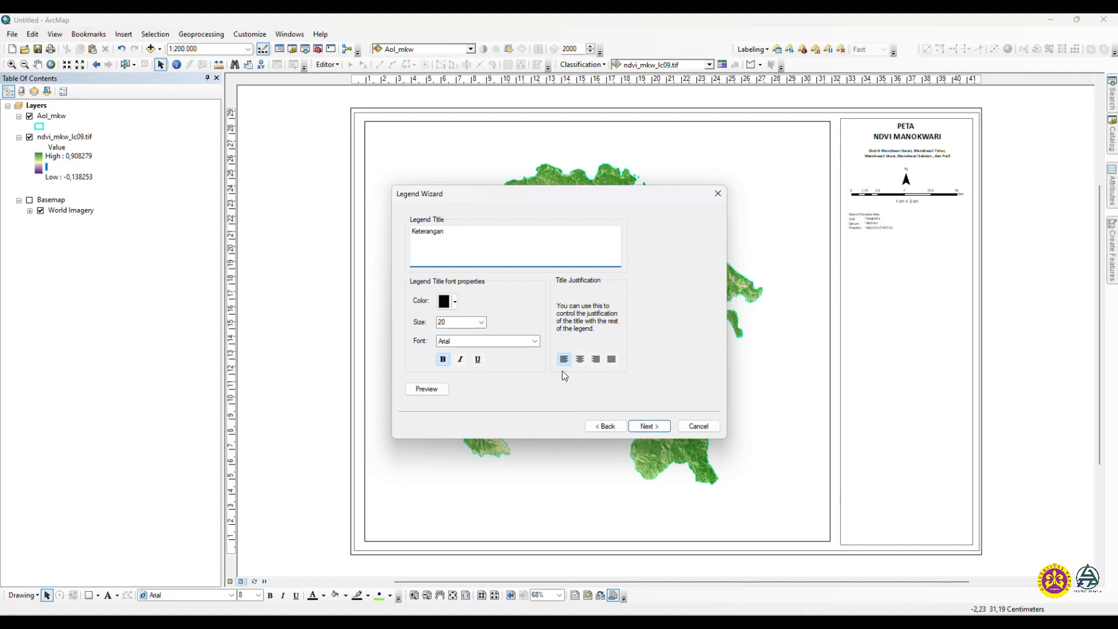
click(642, 428)
click(642, 428)
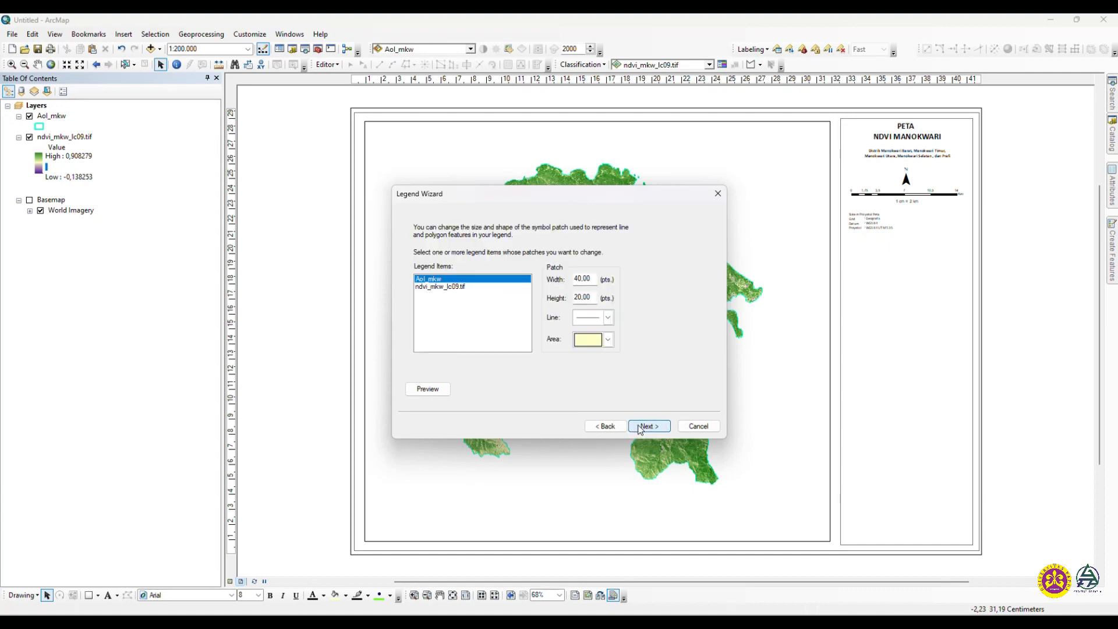
click(642, 427)
click(642, 427)
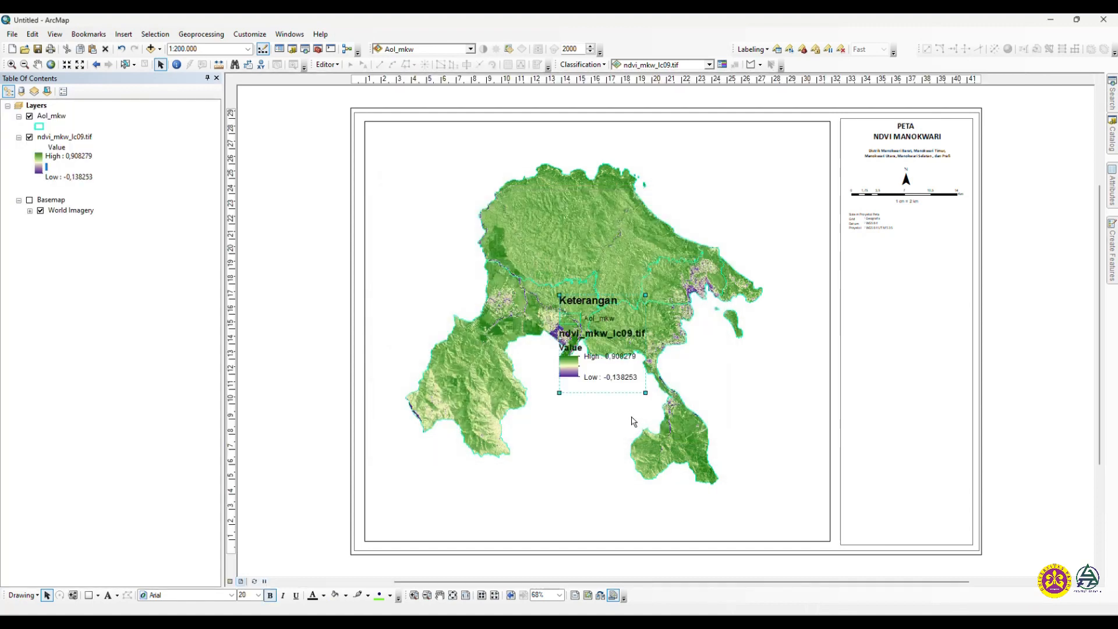
mouse_move(578, 349)
mouse_down()
mouse_move(844, 329)
mouse_move(878, 298)
mouse_move(870, 293)
mouse_up()
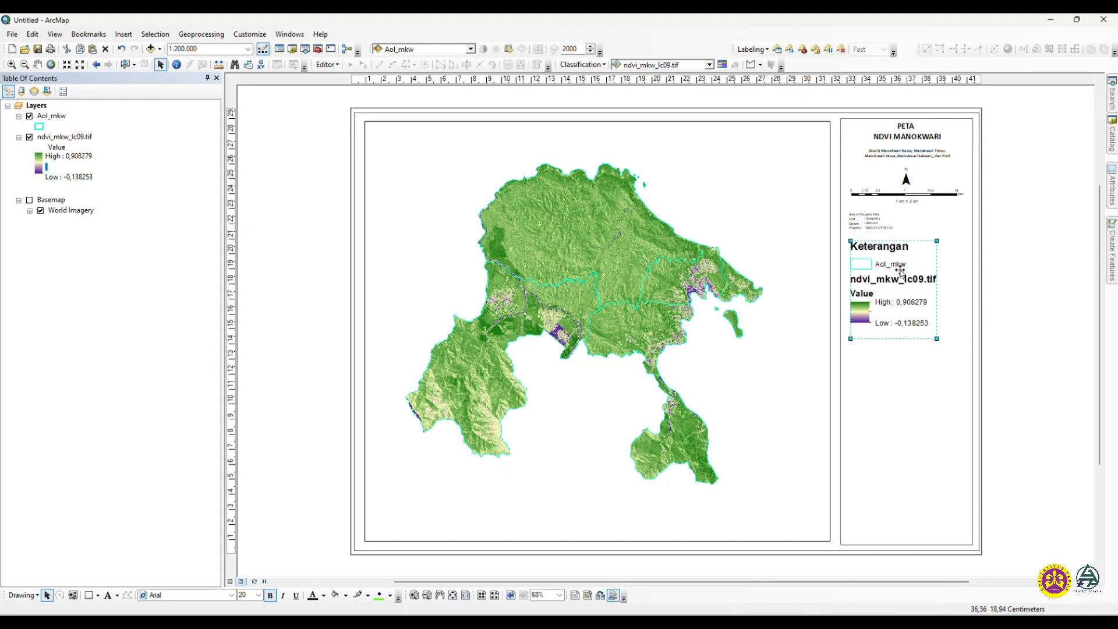
Rename the AoI_mkw layer to "Batas Distrik"
right_click(53, 119)
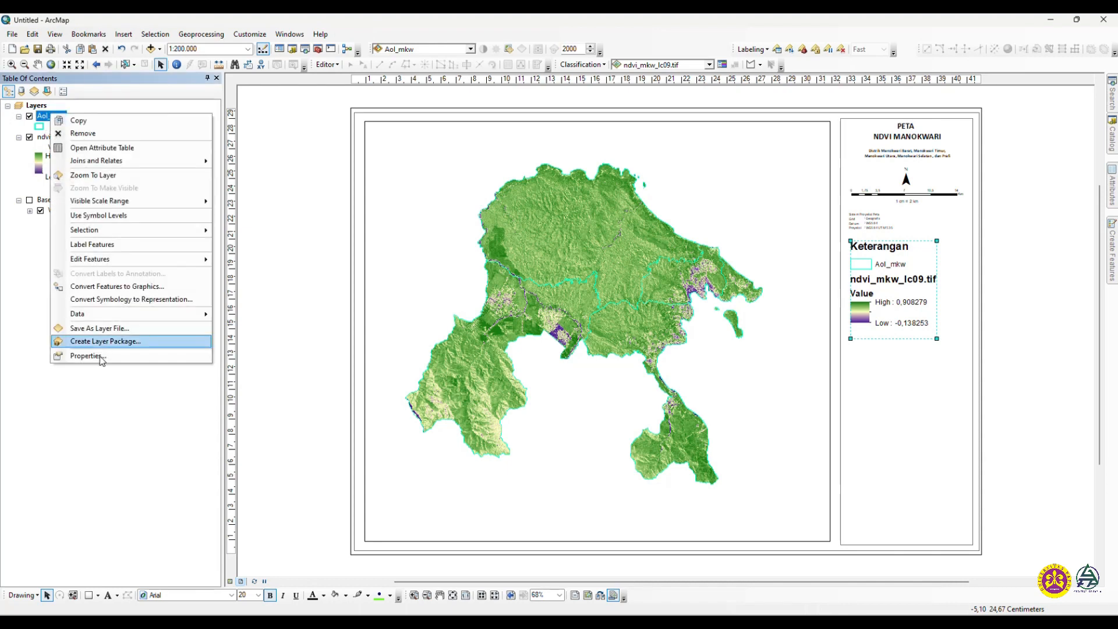
click(117, 355)
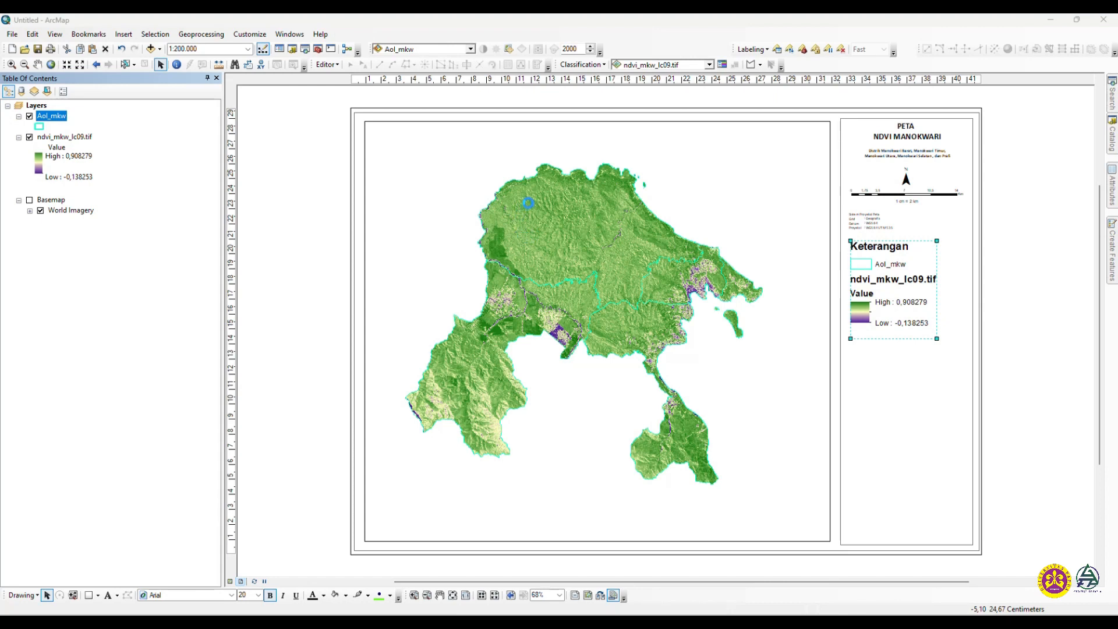
click(384, 178)
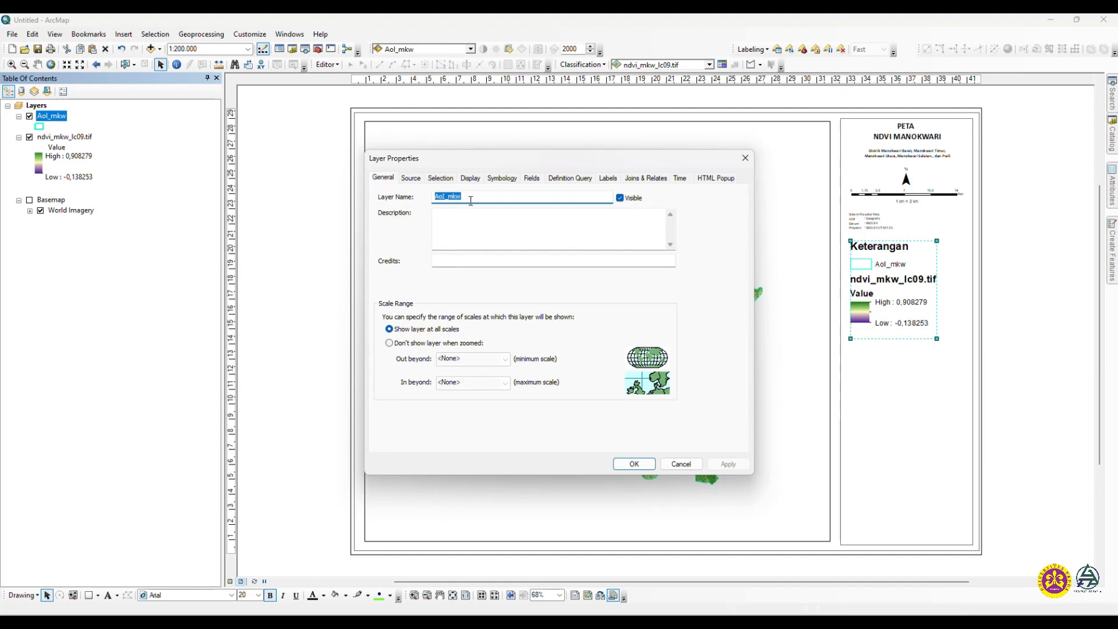
text(Batas Distrik)
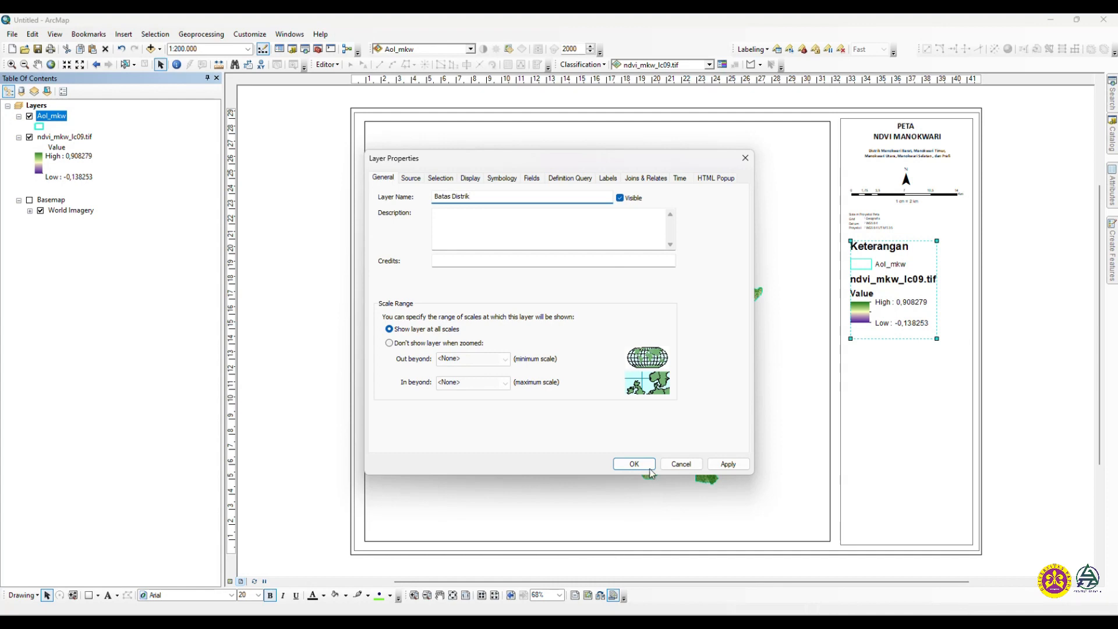
click(649, 468)
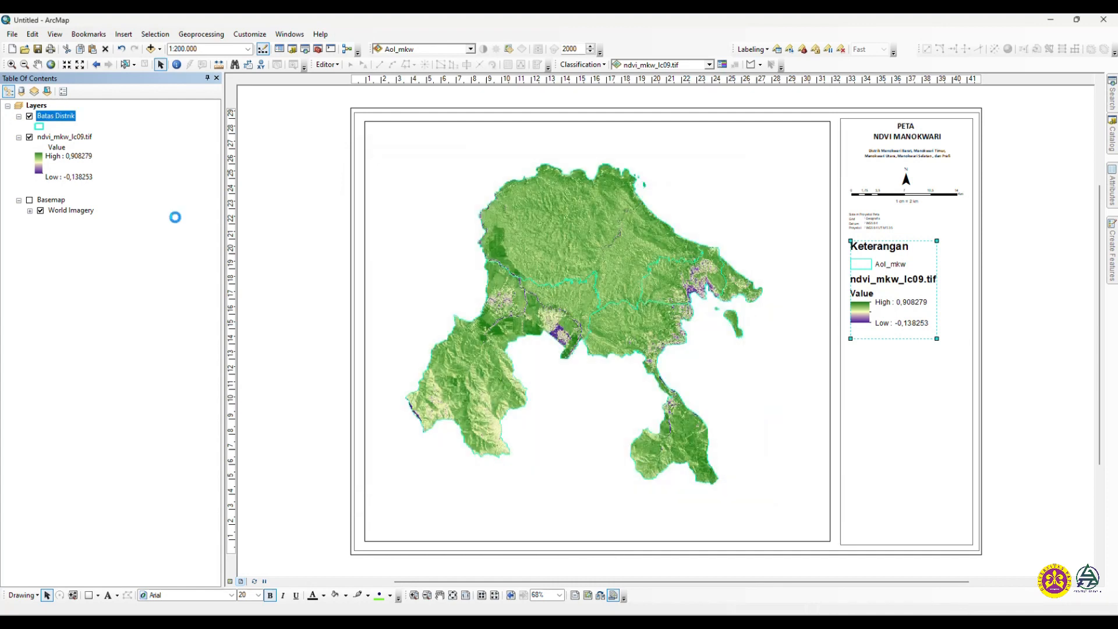
Rename the ndvi_mkw_lc09.tif layer to "Indeks Kehijauan"
right_click(82, 137)
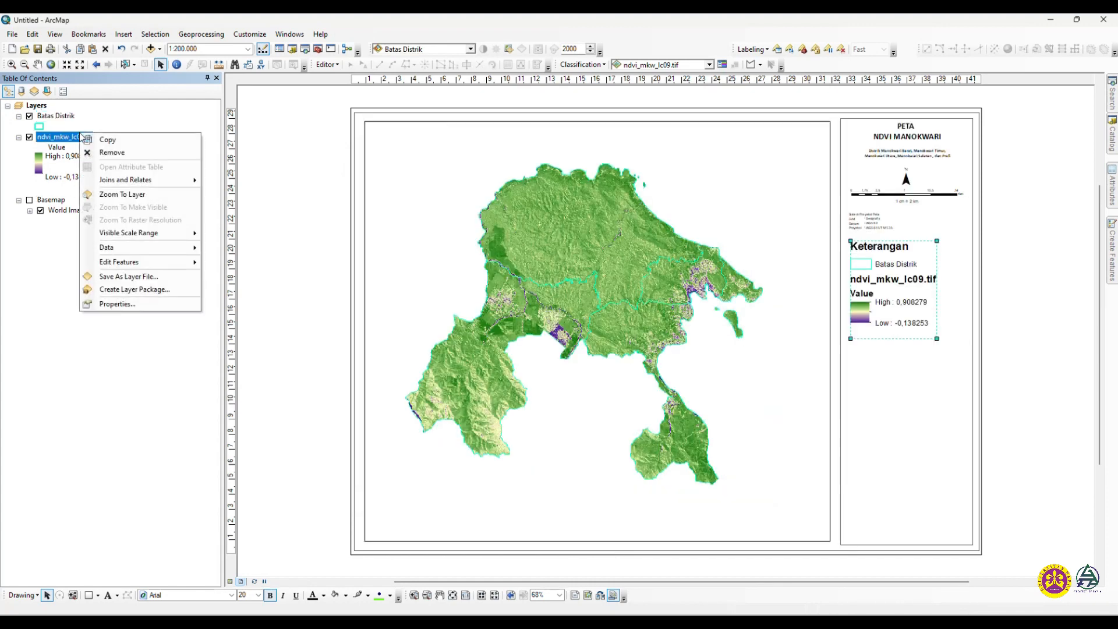
click(120, 303)
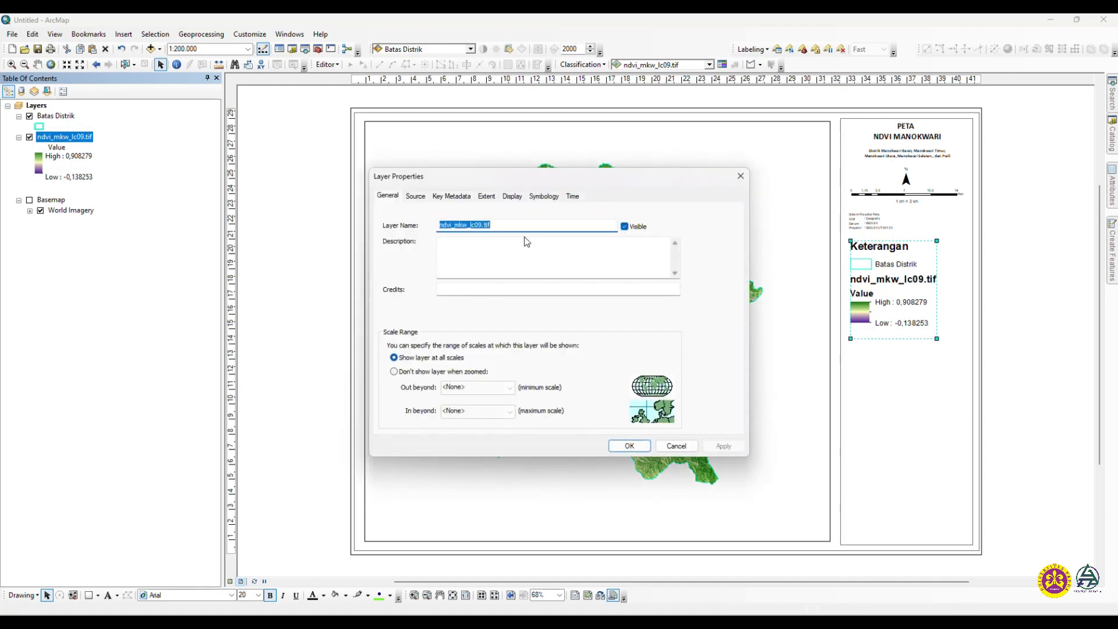
text(Indeks Kehijauan)
click(629, 446)
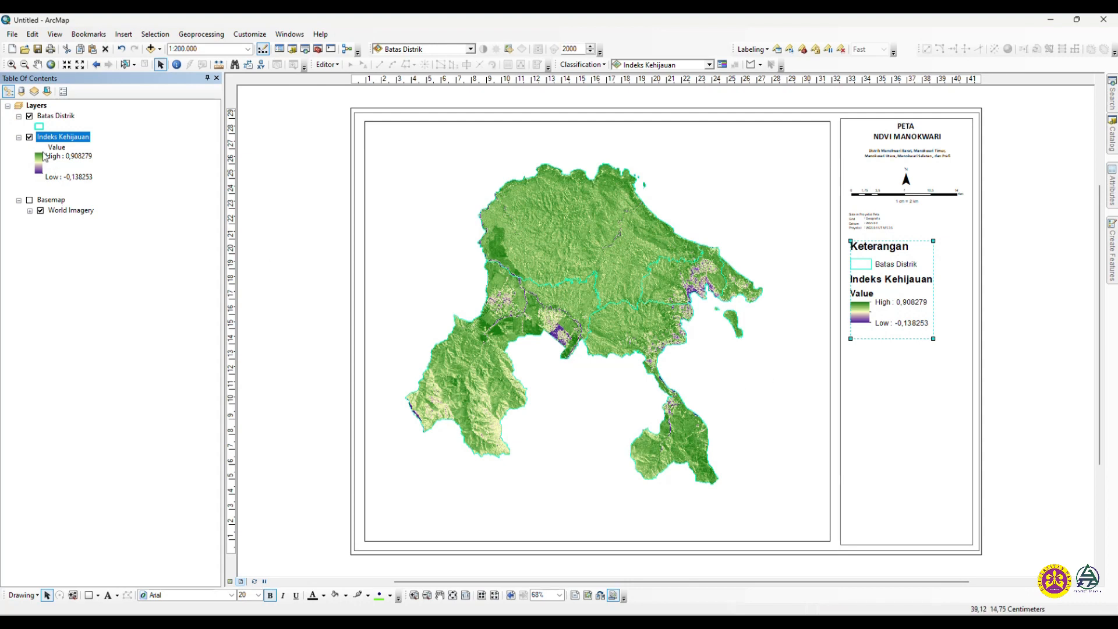
Shorten the Indeks Kehijauan symbology labels to two decimals, "High : 0,90" and "Low : -0,13"
right_click(84, 138)
click(139, 316)
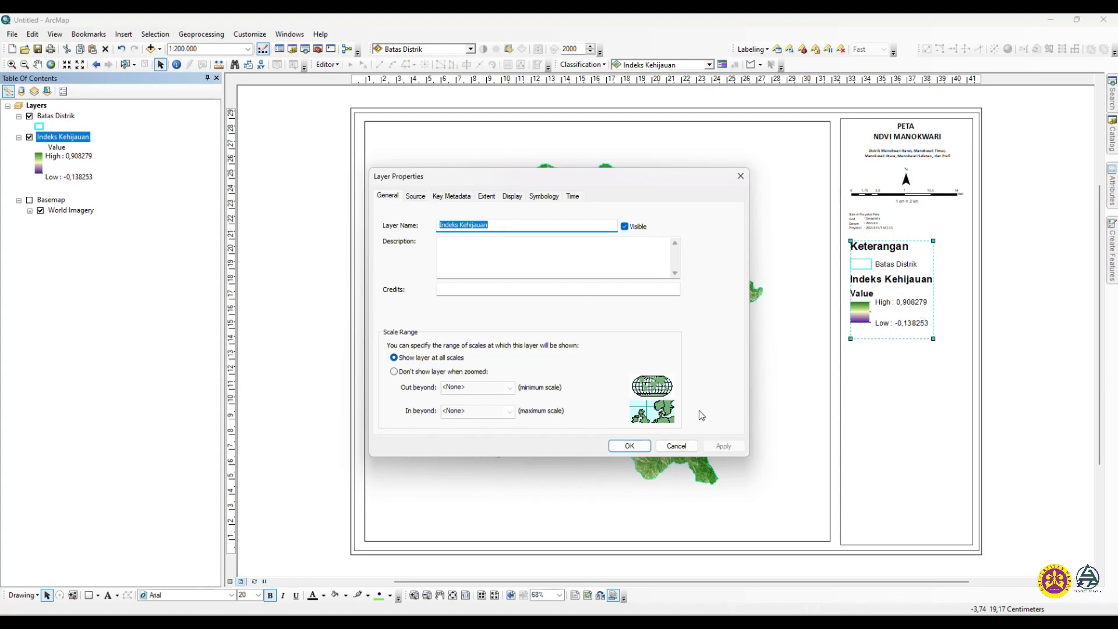
click(536, 200)
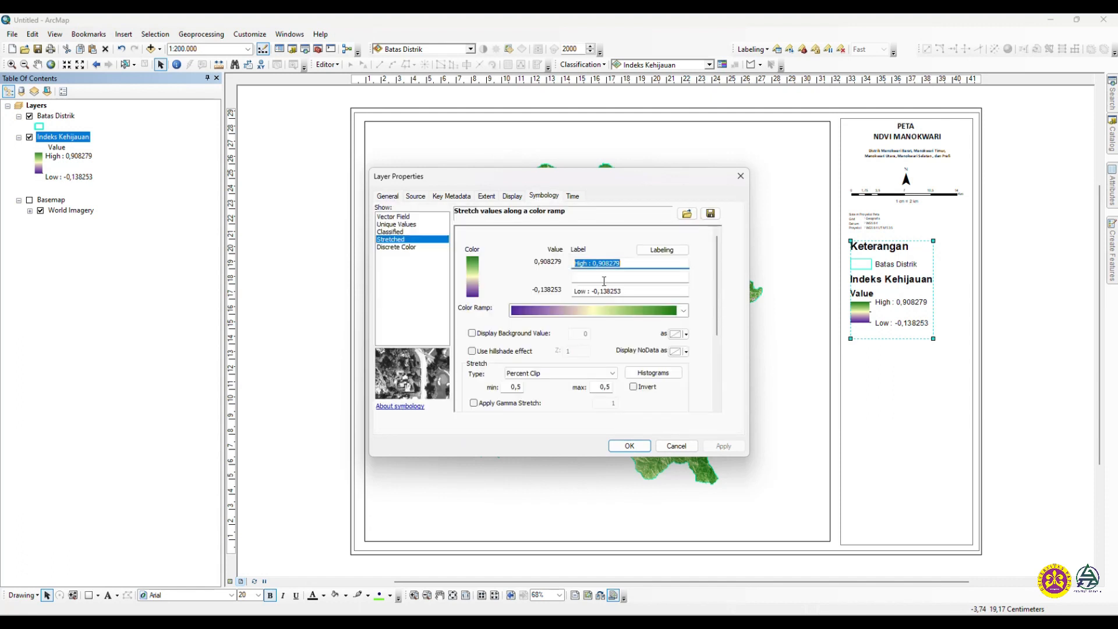
click(611, 263)
drag(626, 263, 612, 263)
key(BackSpace)
key(BackSpace)
key(BackSpace)
click(627, 291)
key(BackSpace)
key(BackSpace)
key(BackSpace)
key(BackSpace)
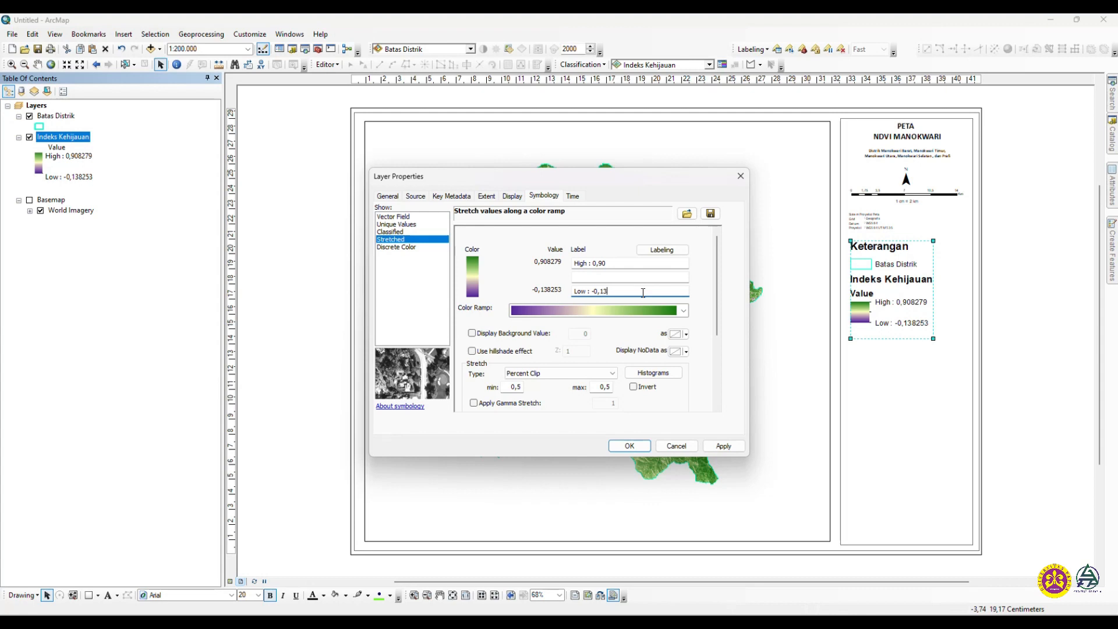
click(638, 446)
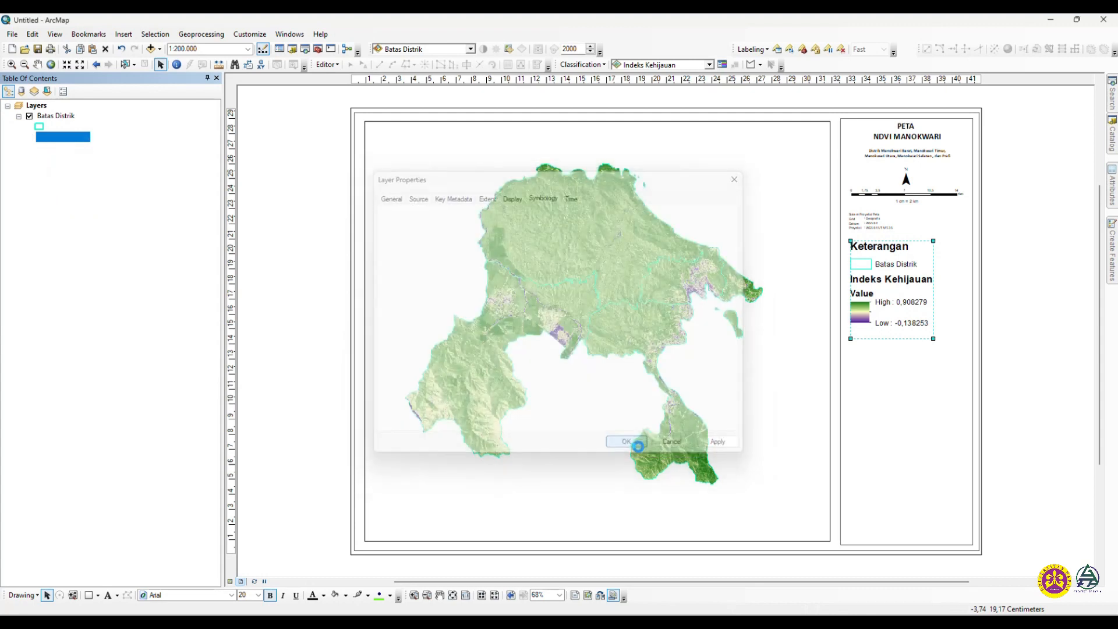
Open the Keterangan legend's properties and select both legend items, Batas Distrik and Indeks Kehijauan, for styling
click(1000, 323)
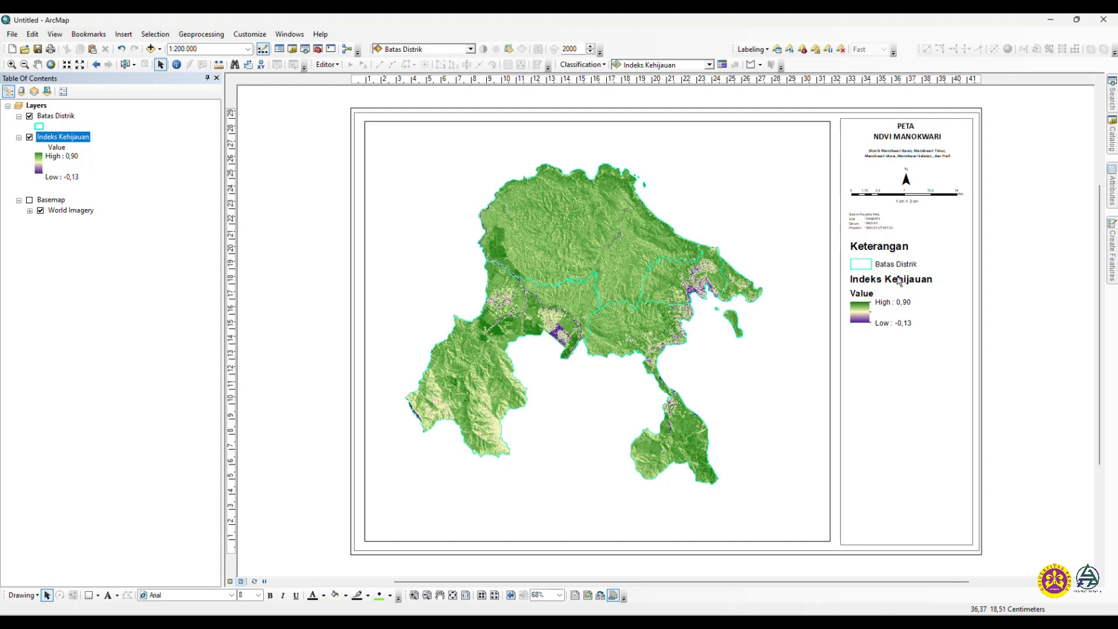
click(878, 289)
right_click(895, 291)
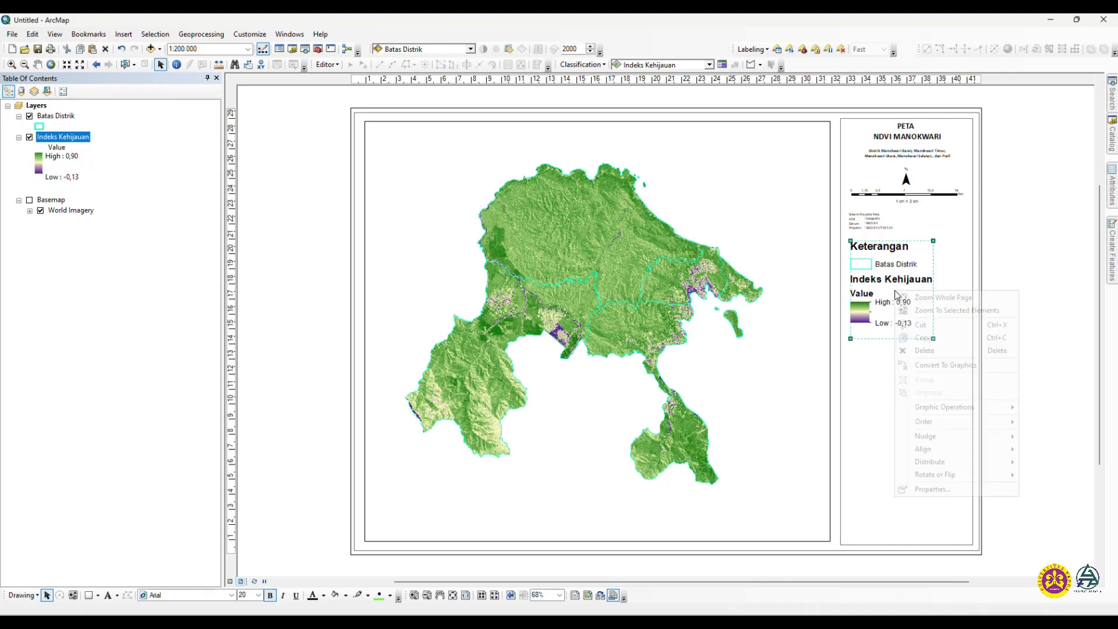
click(1054, 250)
click(875, 265)
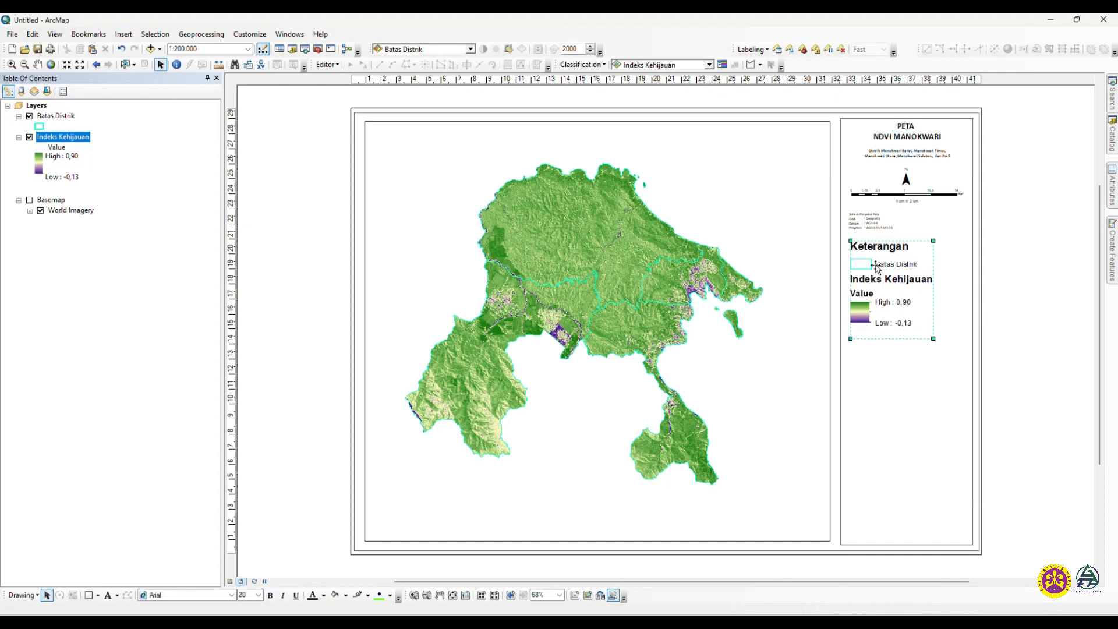
right_click(877, 267)
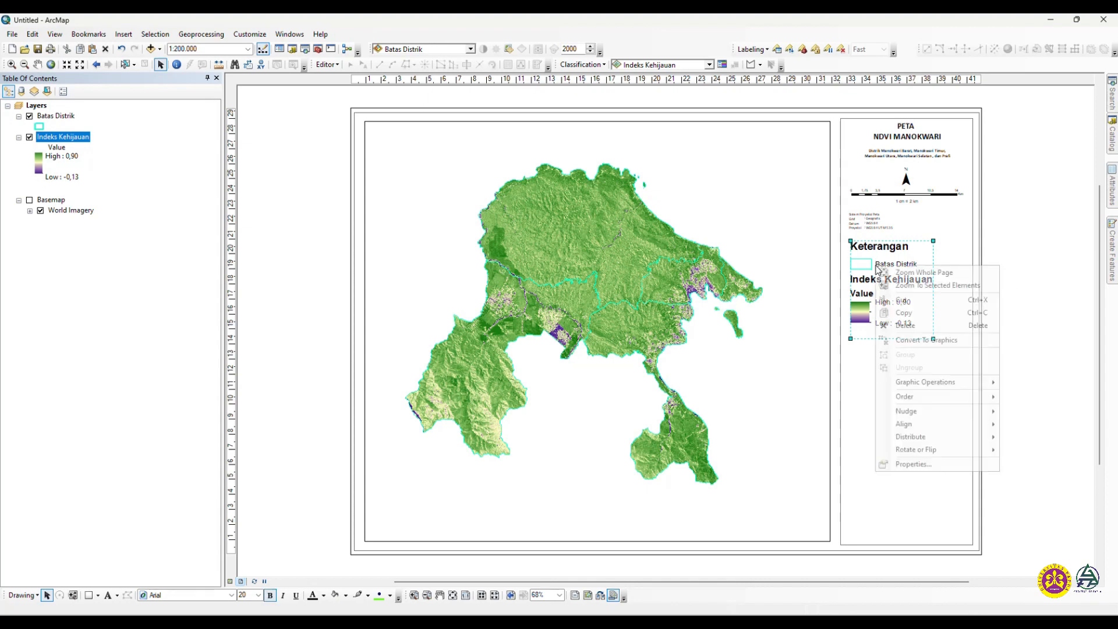
click(903, 464)
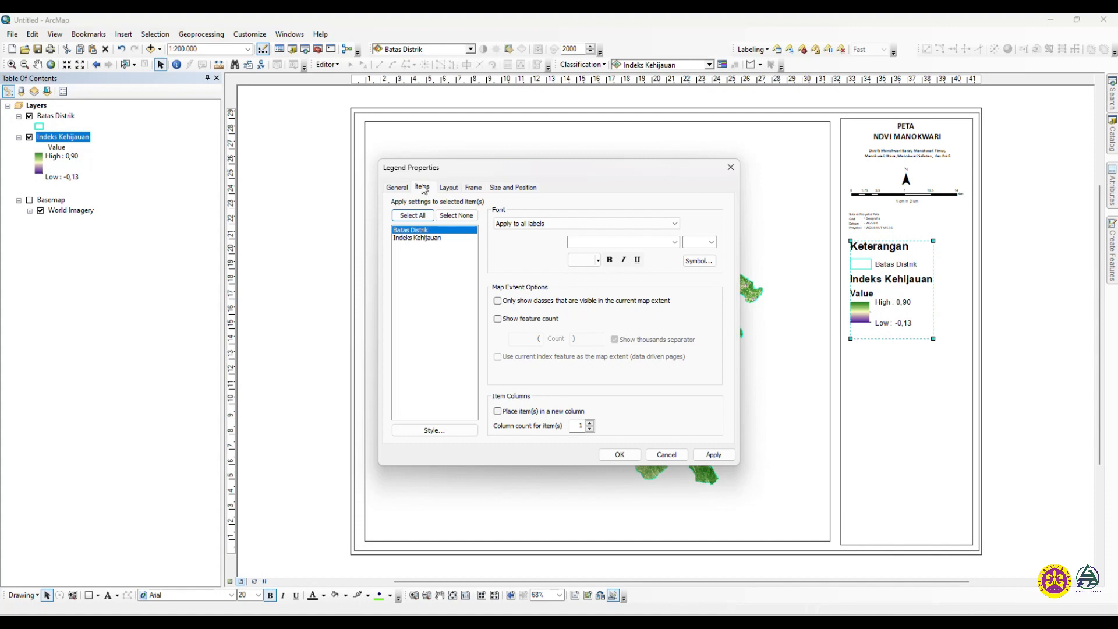
click(417, 239)
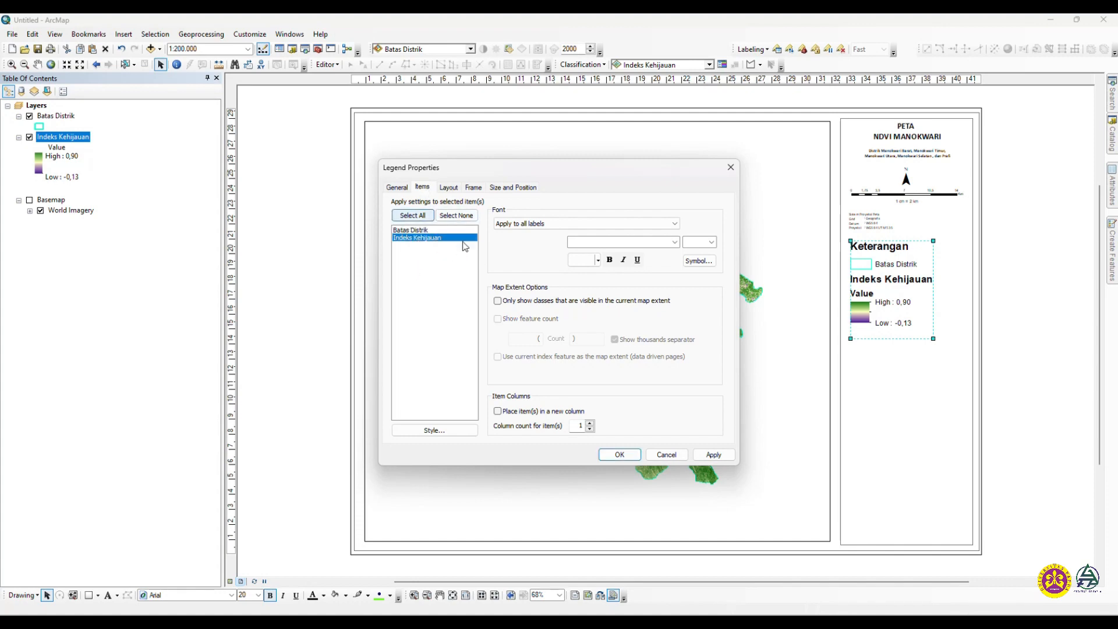
click(414, 218)
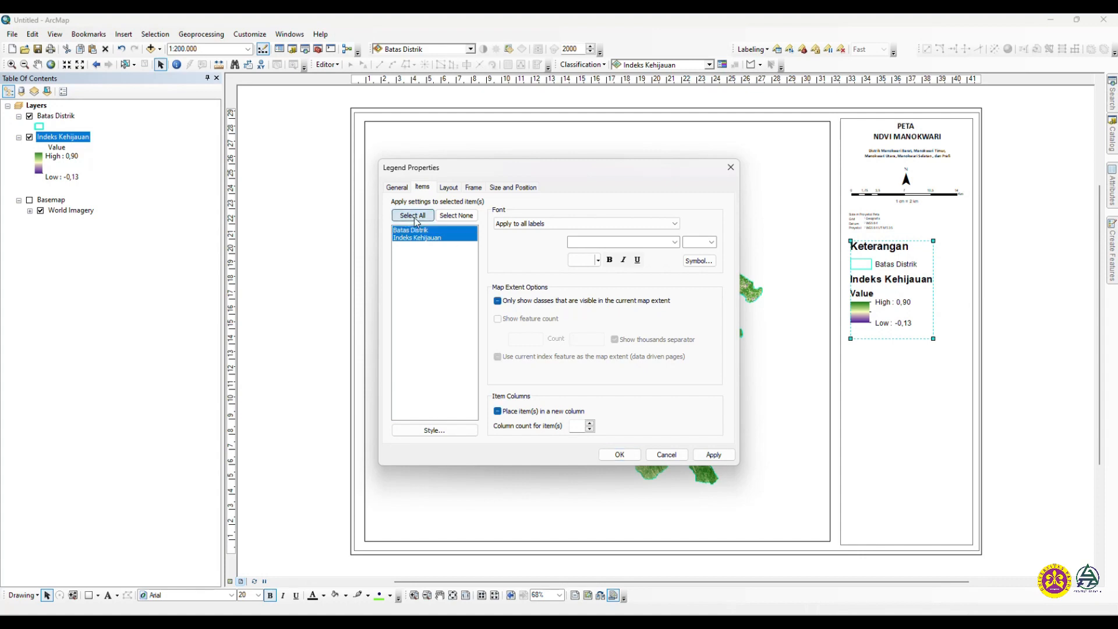
Compare the previews of the horizontal bar and single-symbol legend item styles for the two selected items
click(429, 431)
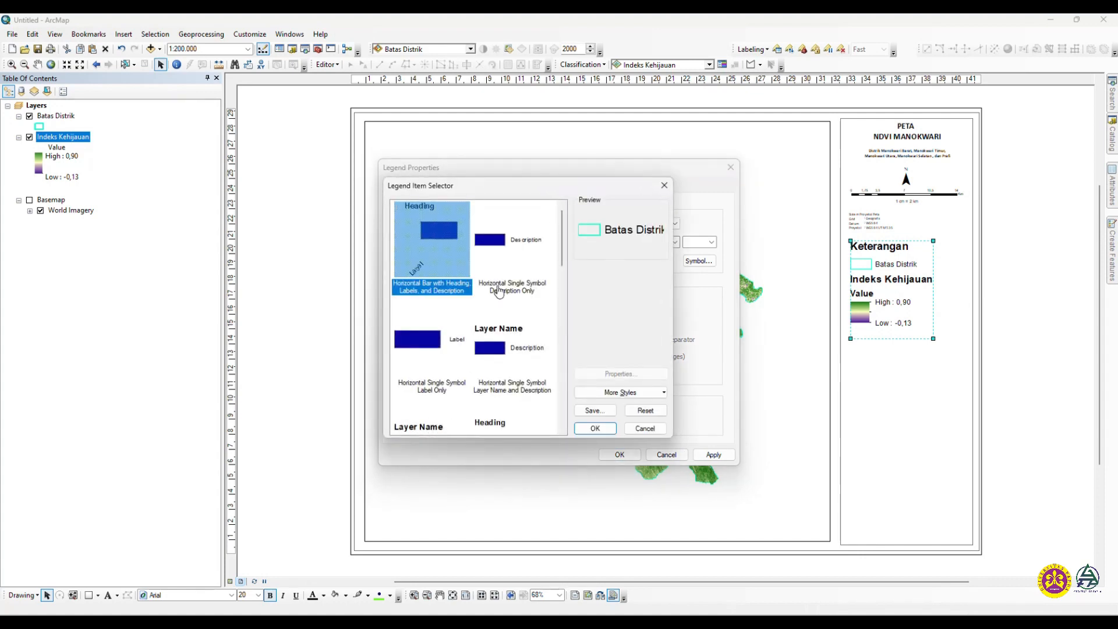
click(480, 248)
click(441, 246)
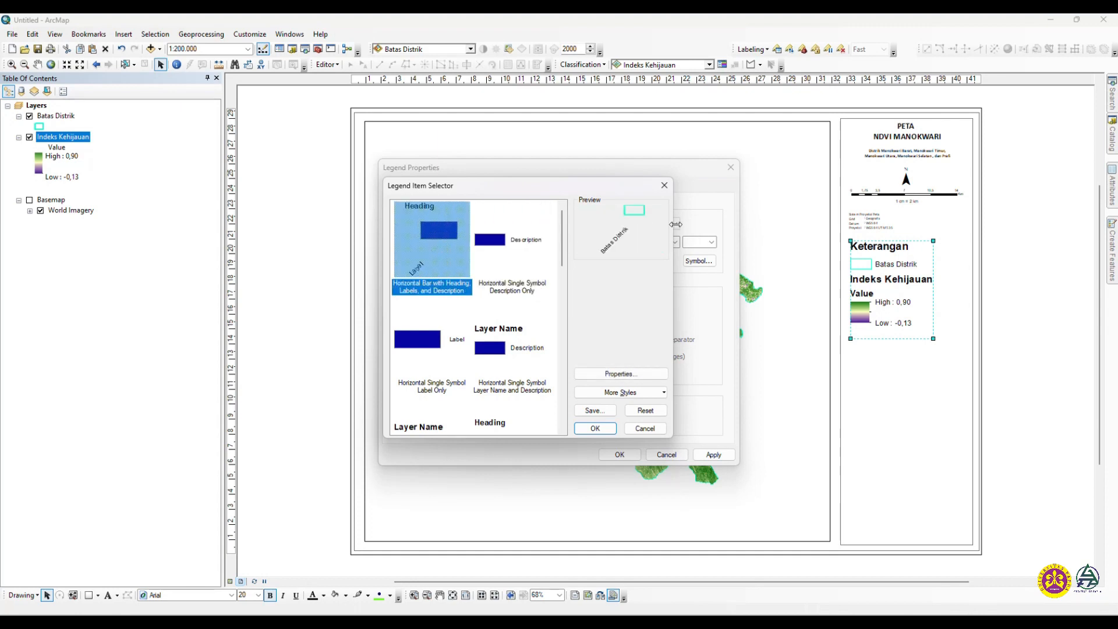
click(517, 239)
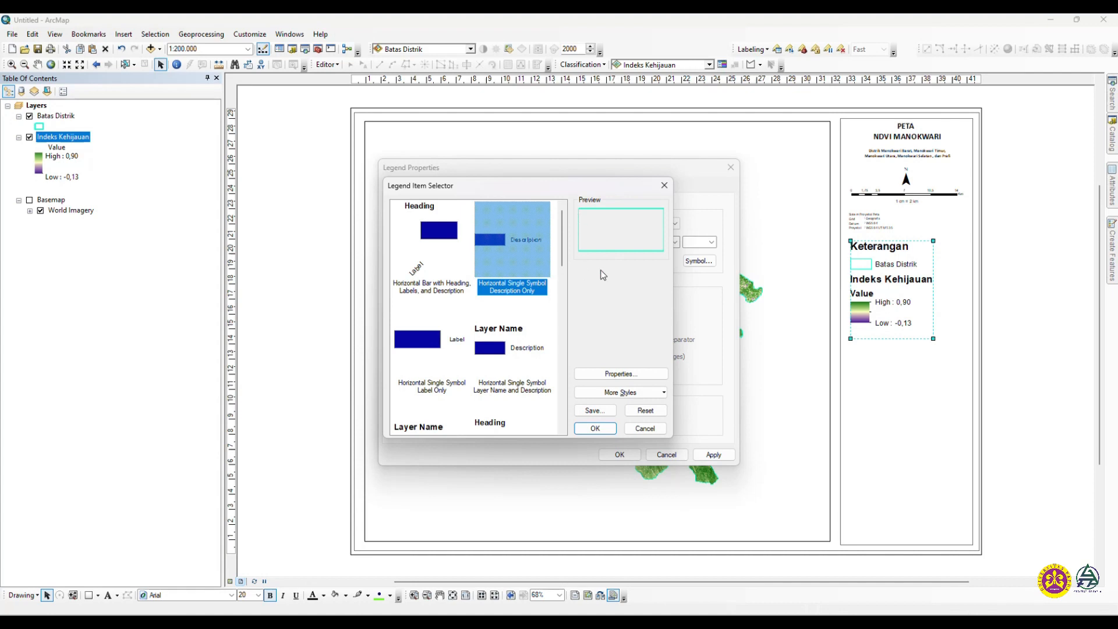
click(428, 342)
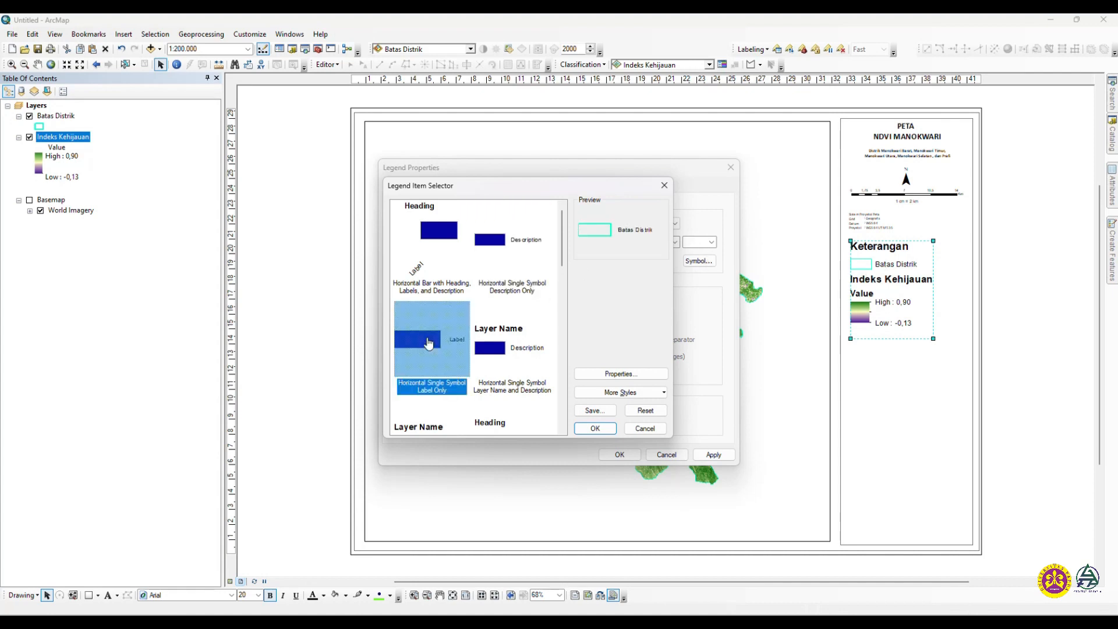
click(503, 344)
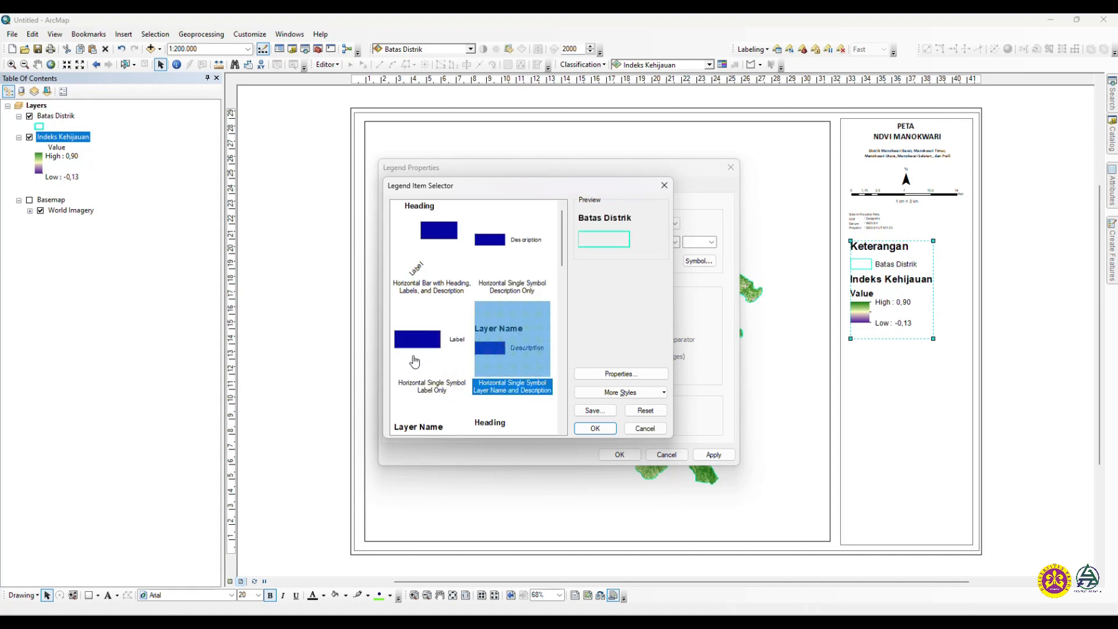
click(422, 360)
click(510, 354)
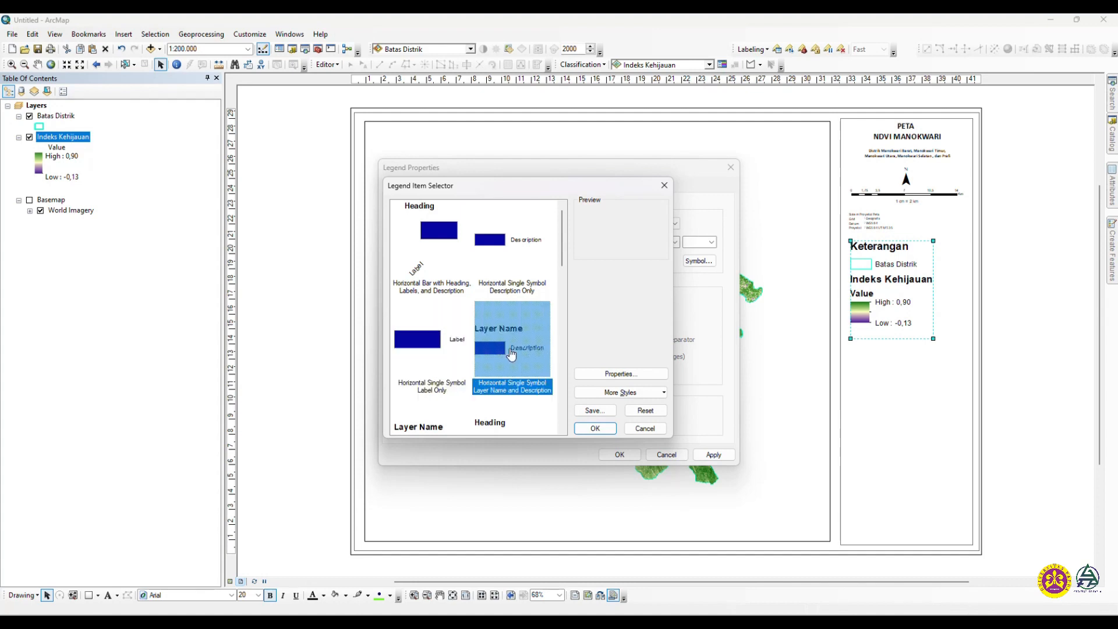
scroll(433, 394, down, 3)
scroll(438, 332, up, 3)
click(442, 339)
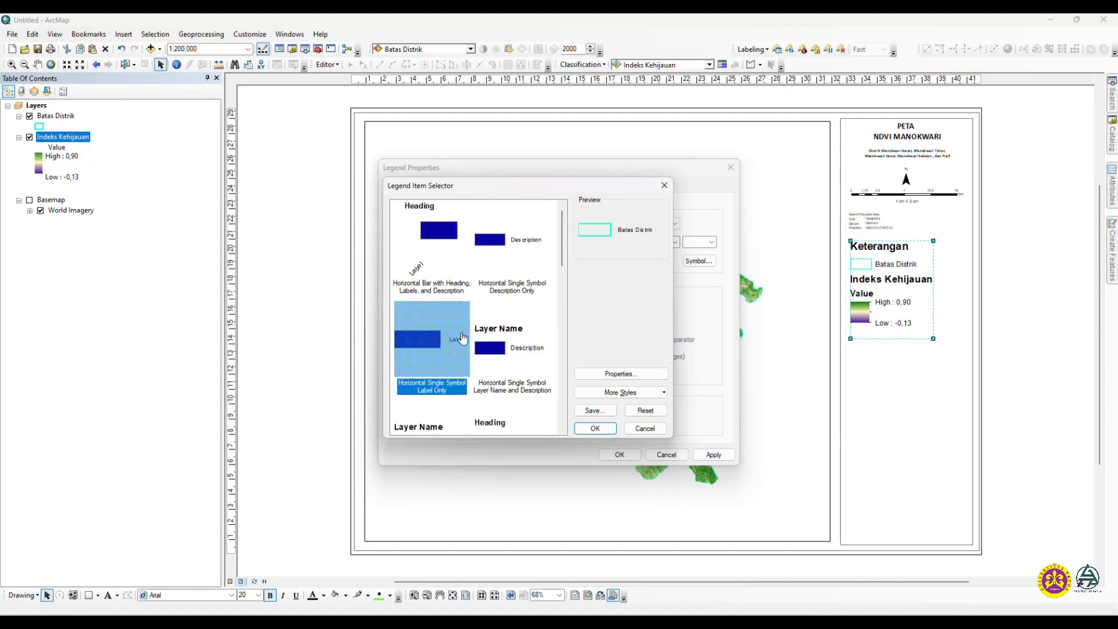
scroll(462, 338, down, 3)
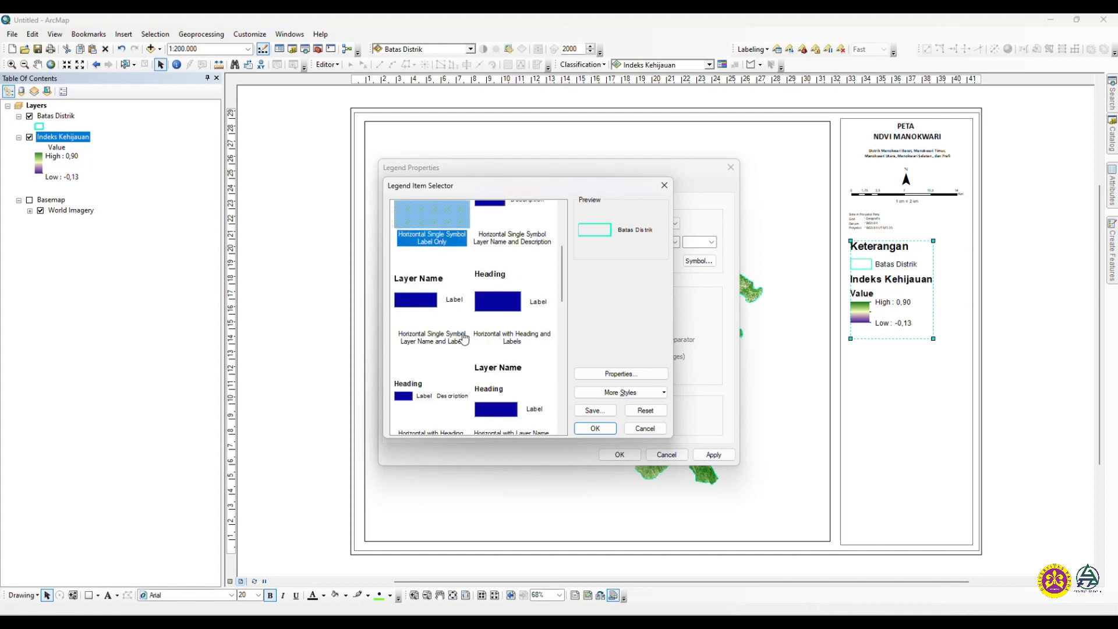
click(439, 319)
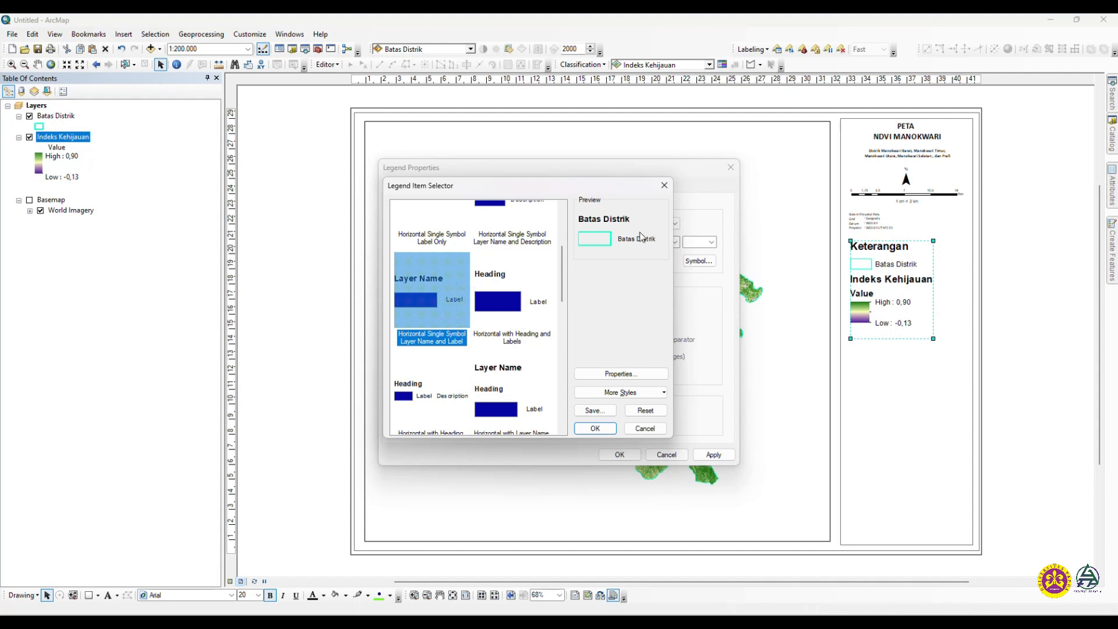
scroll(472, 349, up, 3)
click(513, 348)
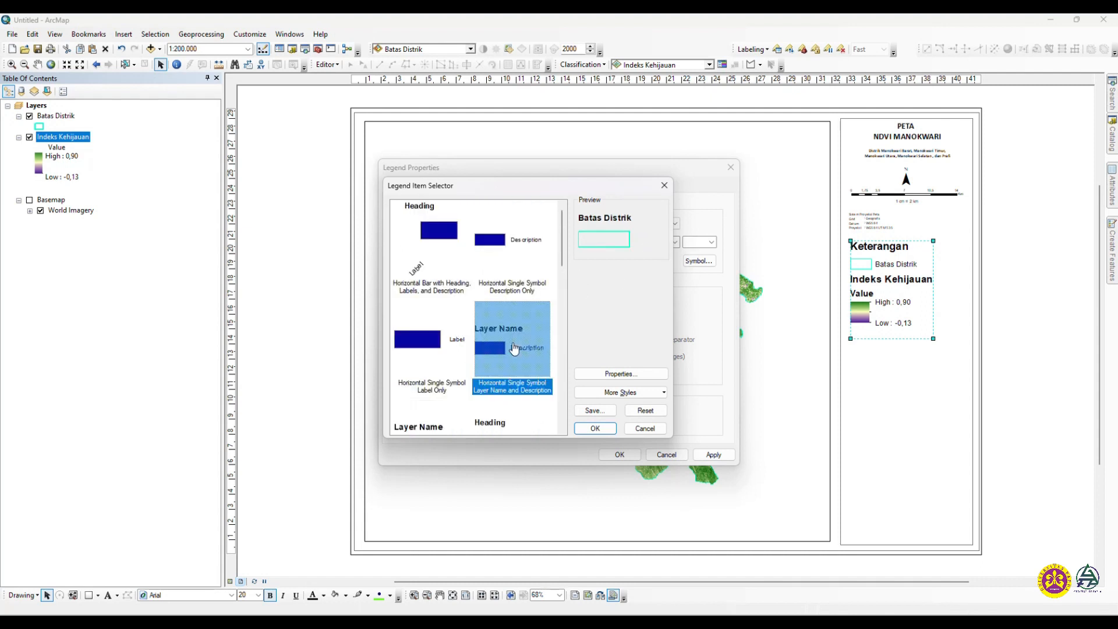
Apply the Horizontal Single Symbol Label Only style to both legend items
click(439, 337)
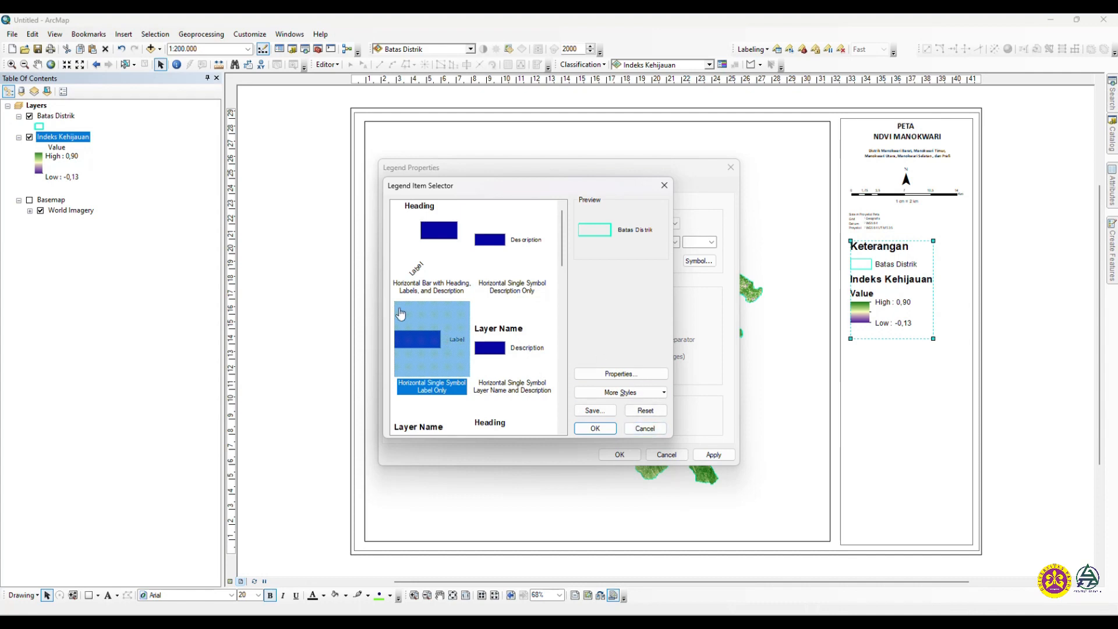
click(504, 349)
click(420, 345)
click(603, 430)
click(706, 455)
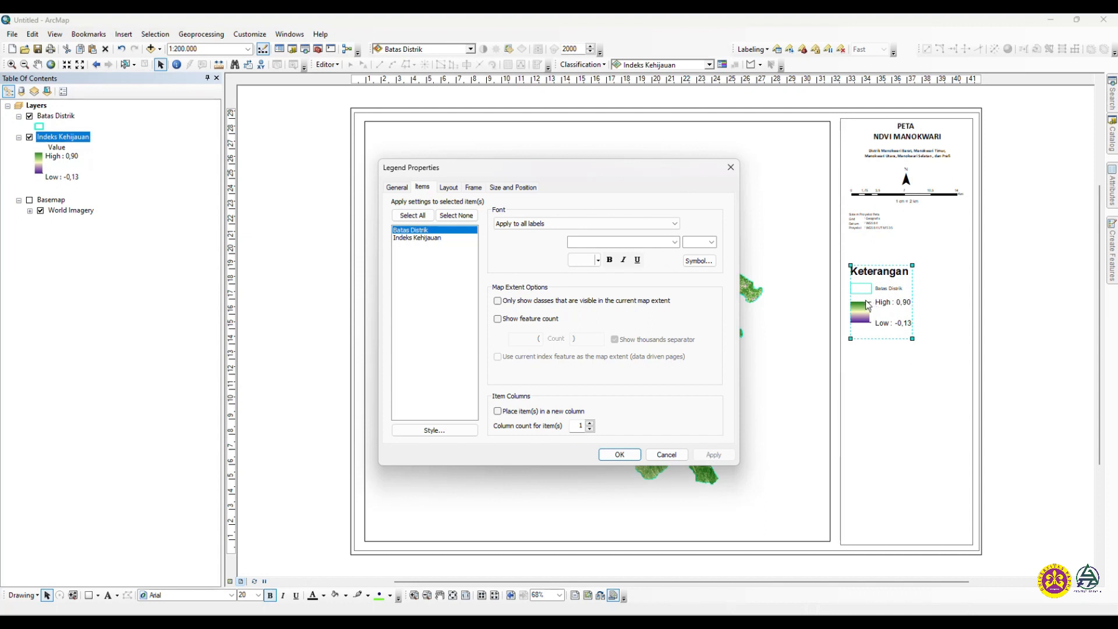
Apply the Horizontal Single Symbol Layer Name and Label style to the Indeks Kehijauan legend item
click(421, 239)
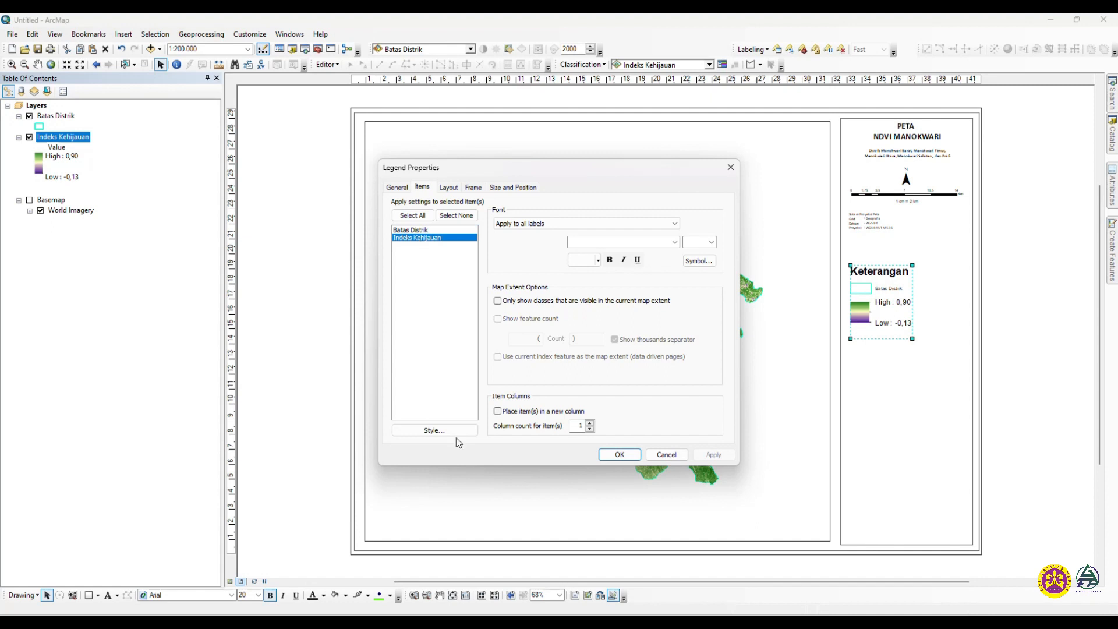
click(442, 428)
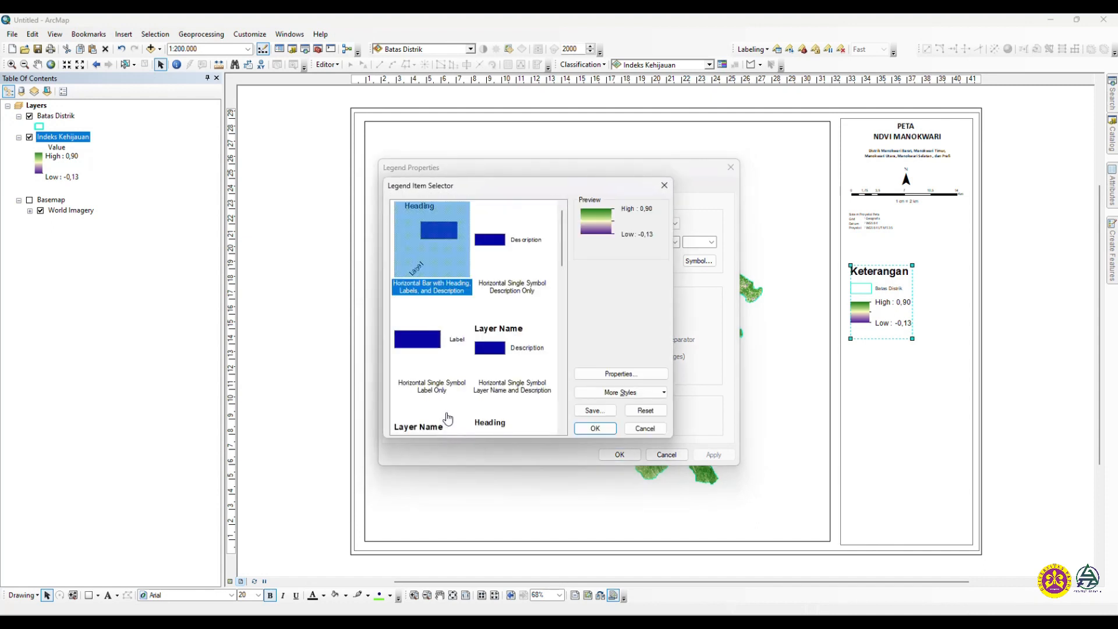
click(521, 355)
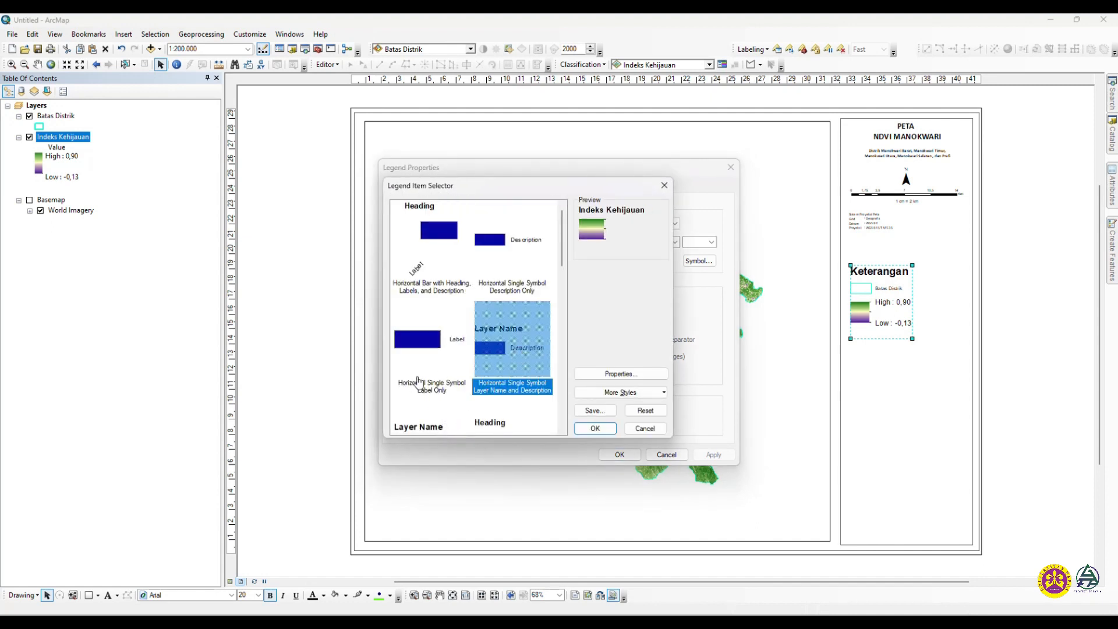
click(419, 384)
click(520, 345)
click(492, 247)
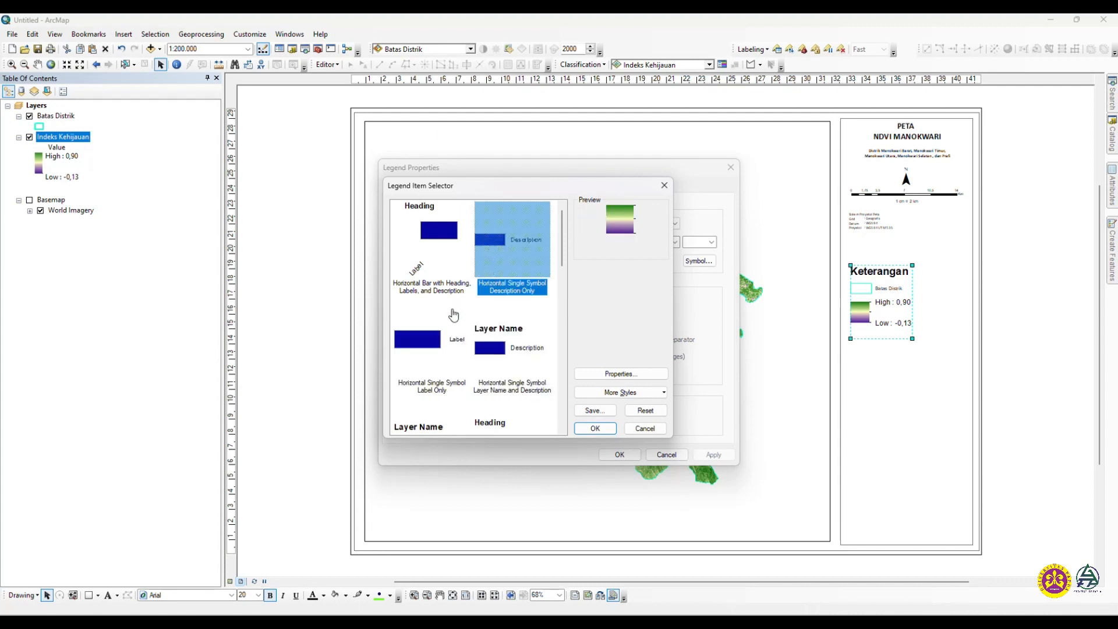
scroll(452, 312, down, 3)
click(444, 313)
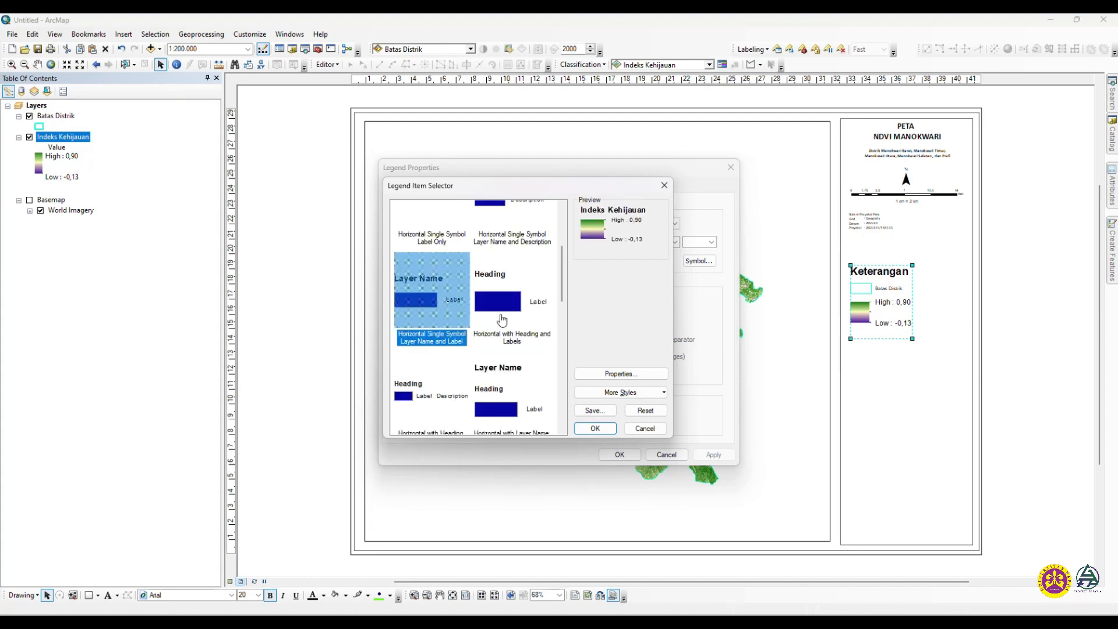
click(595, 429)
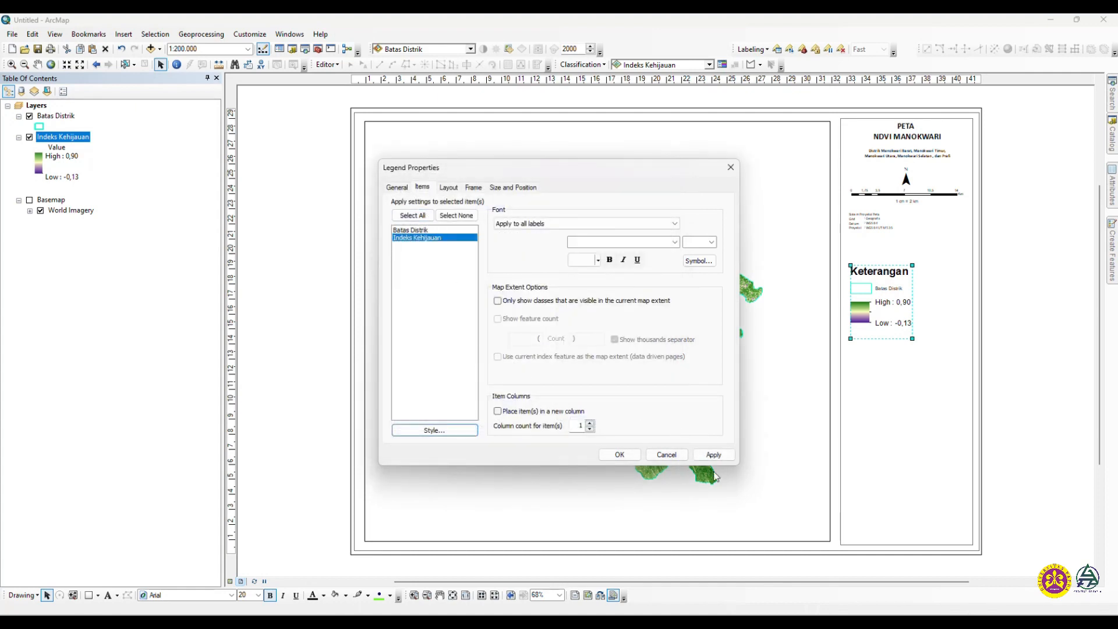
click(712, 454)
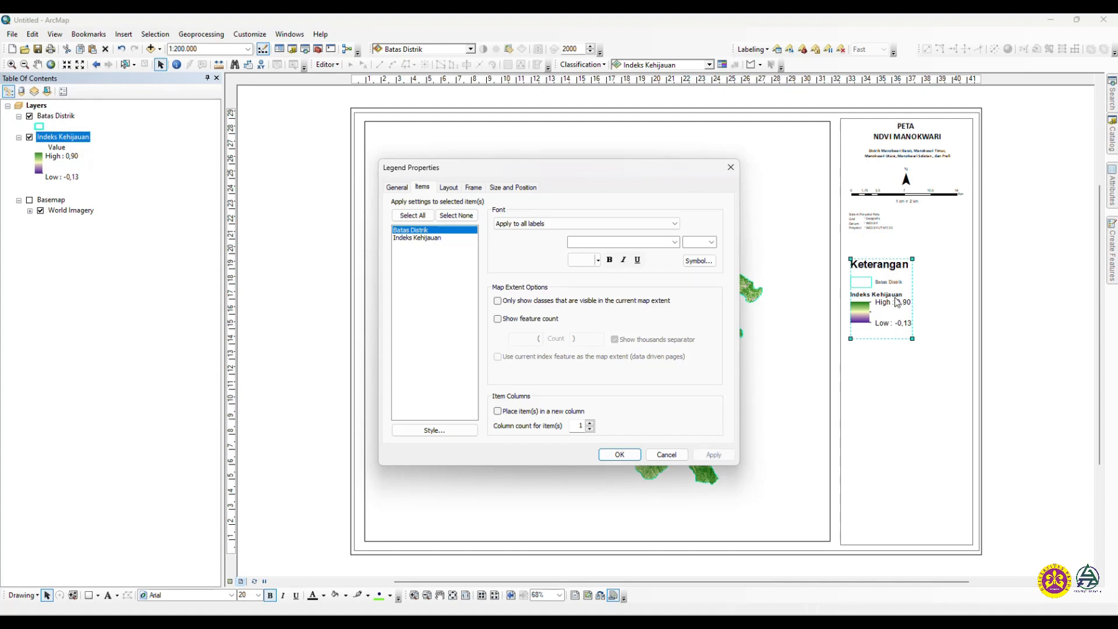
Set the font size of all labels of both legend items to 12
click(424, 216)
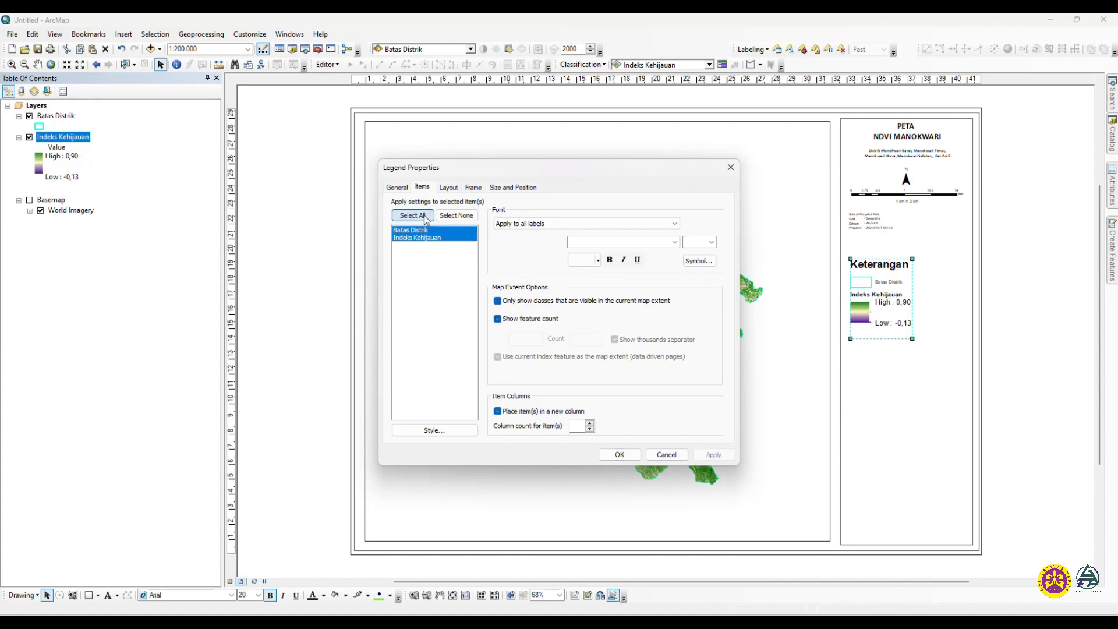
click(711, 242)
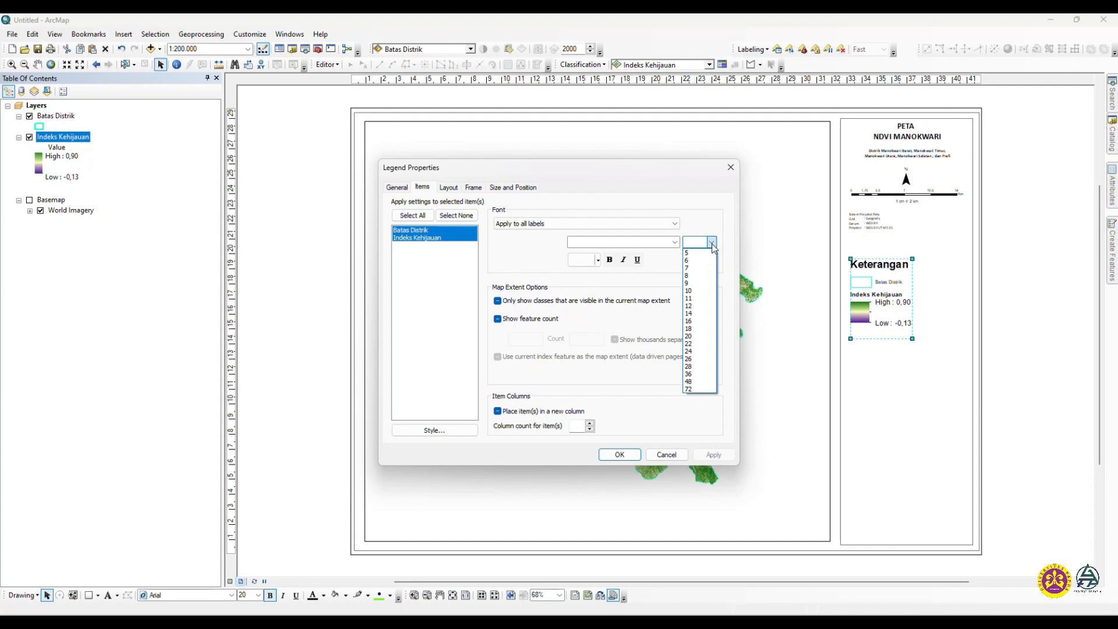
click(698, 306)
click(711, 459)
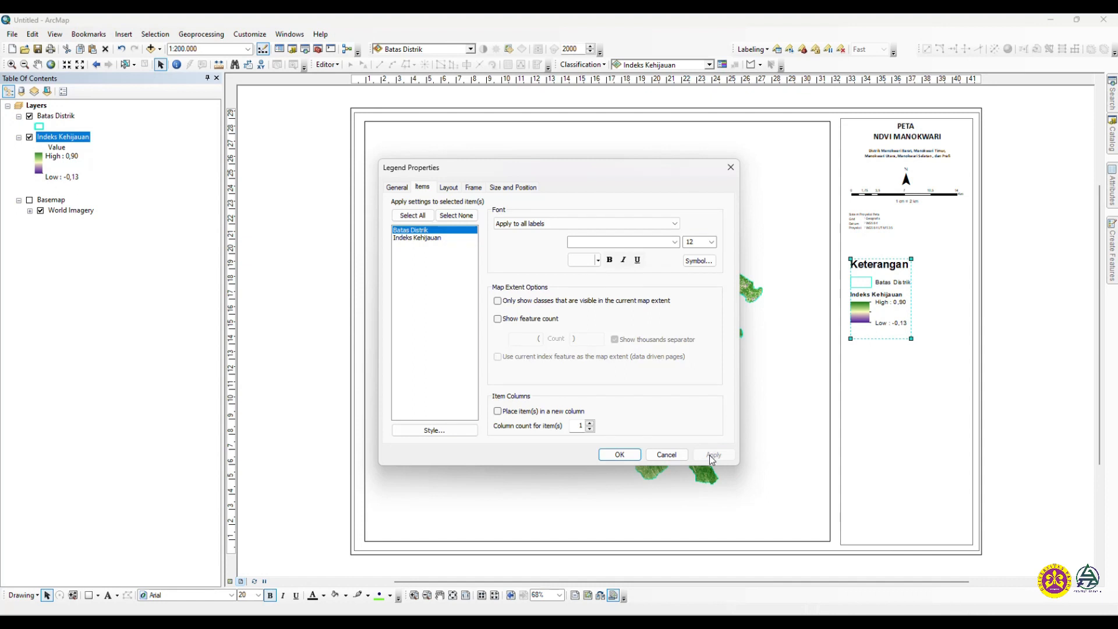
Try font size 14 for all labels of both legend items
click(412, 215)
click(712, 242)
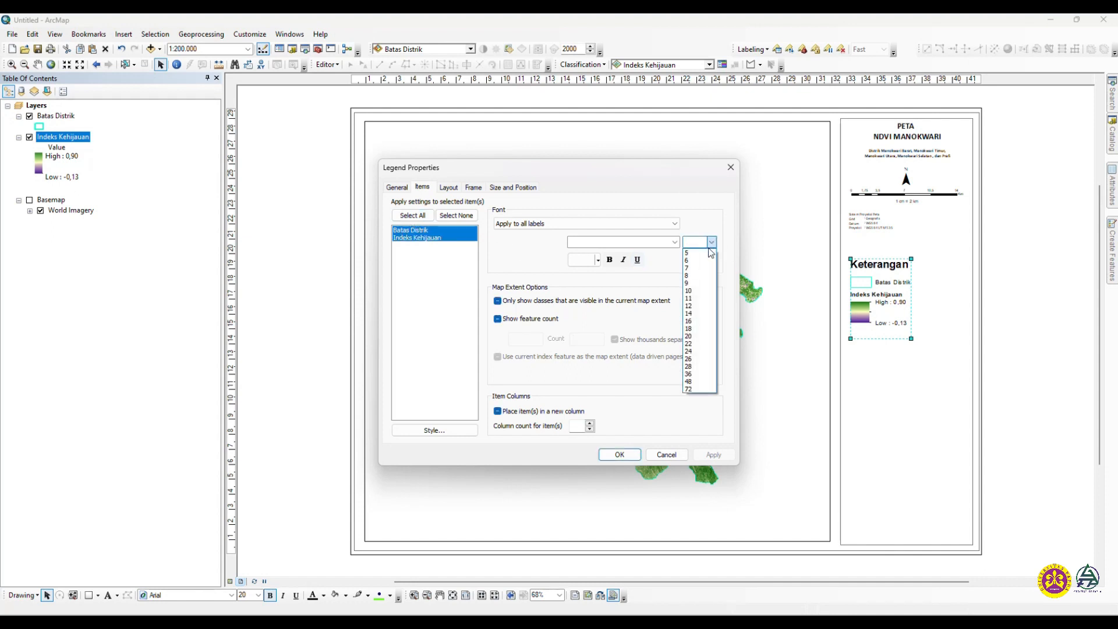
click(698, 312)
click(714, 455)
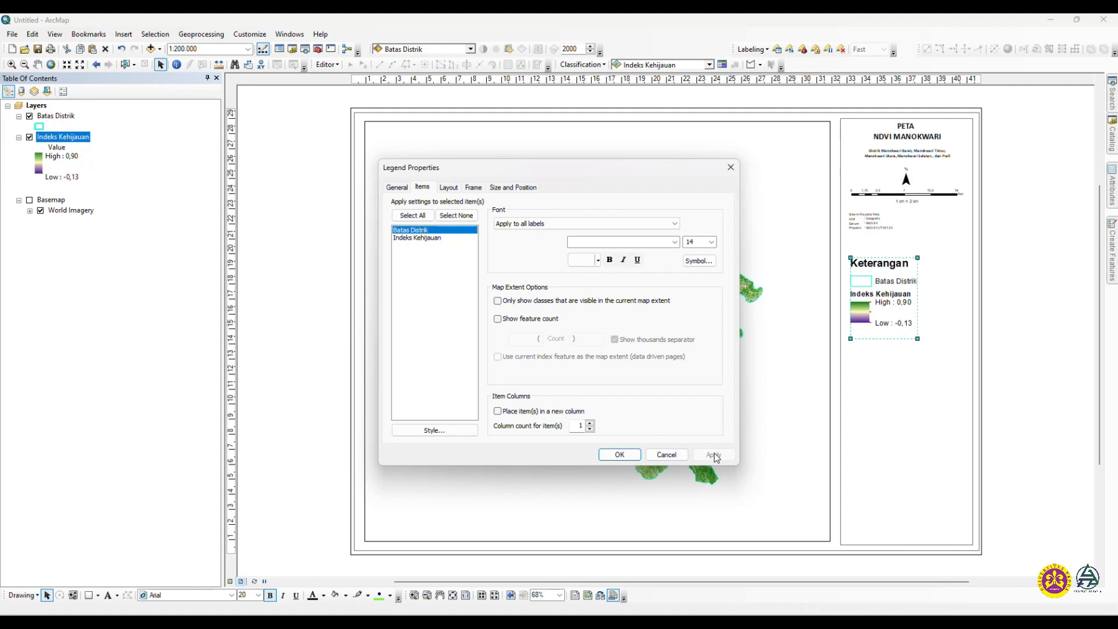
Set a custom font size of 13 for all labels of both legend items and apply it
click(412, 216)
click(712, 242)
click(695, 243)
text(1)
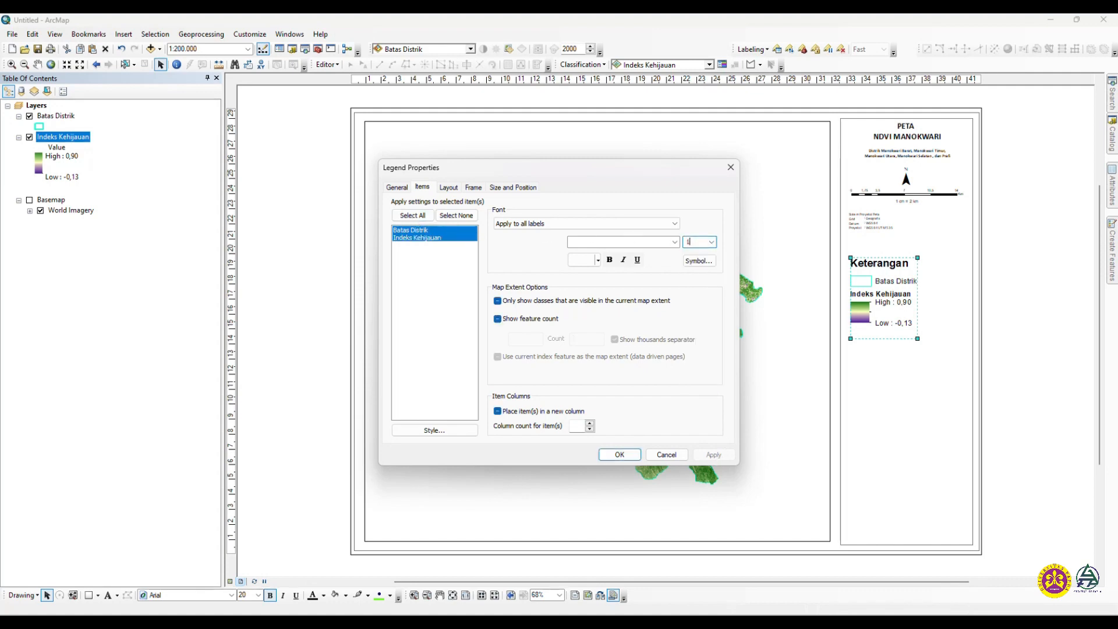
text(3)
click(714, 455)
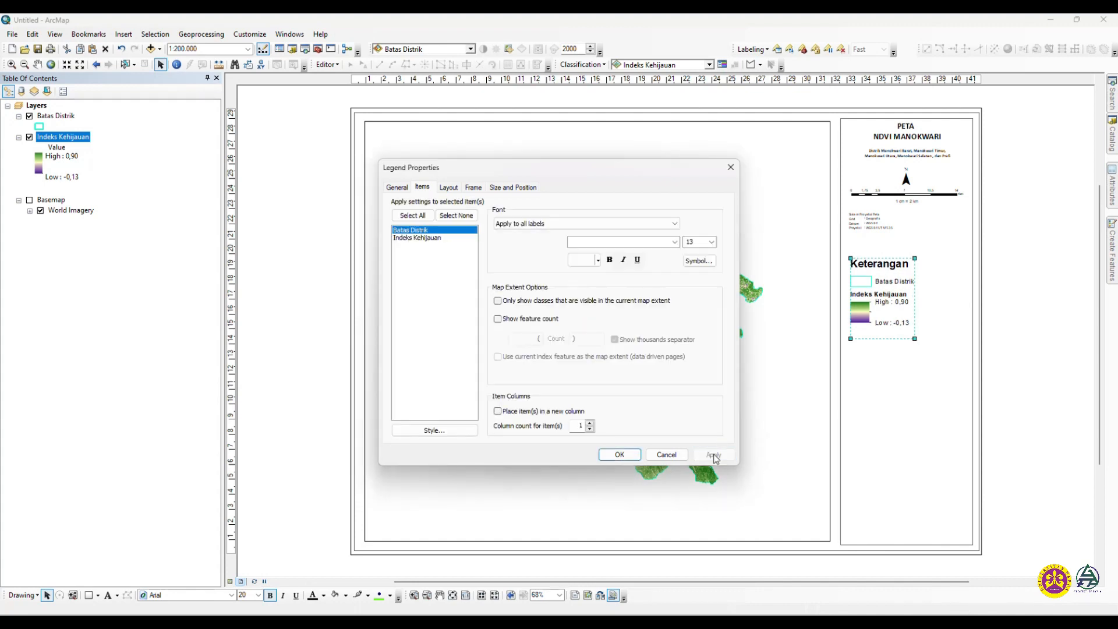
click(398, 187)
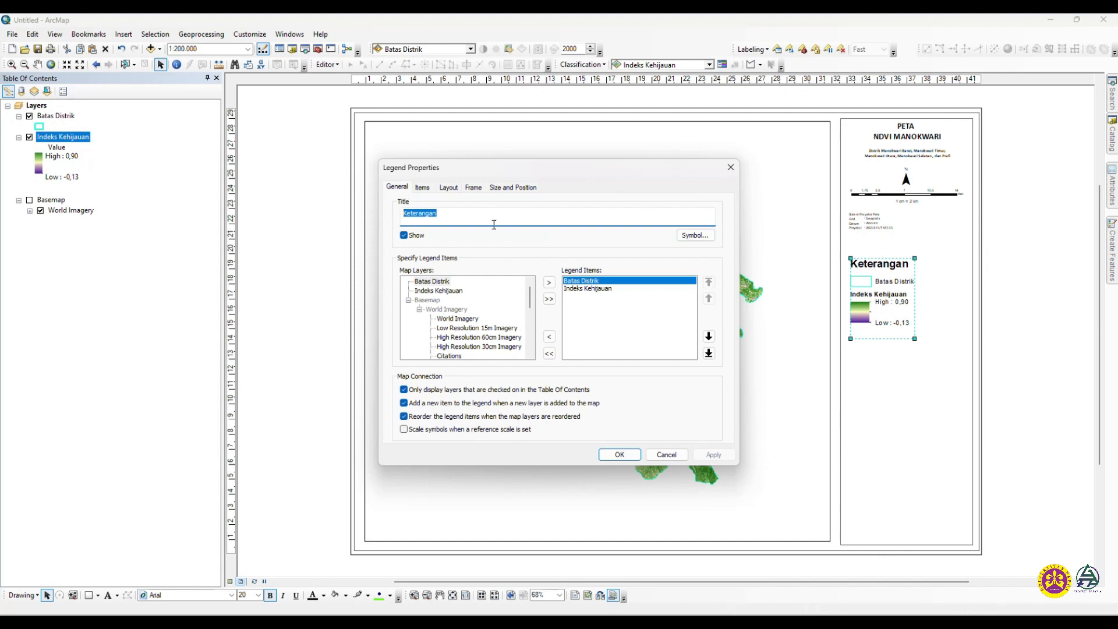
click(423, 191)
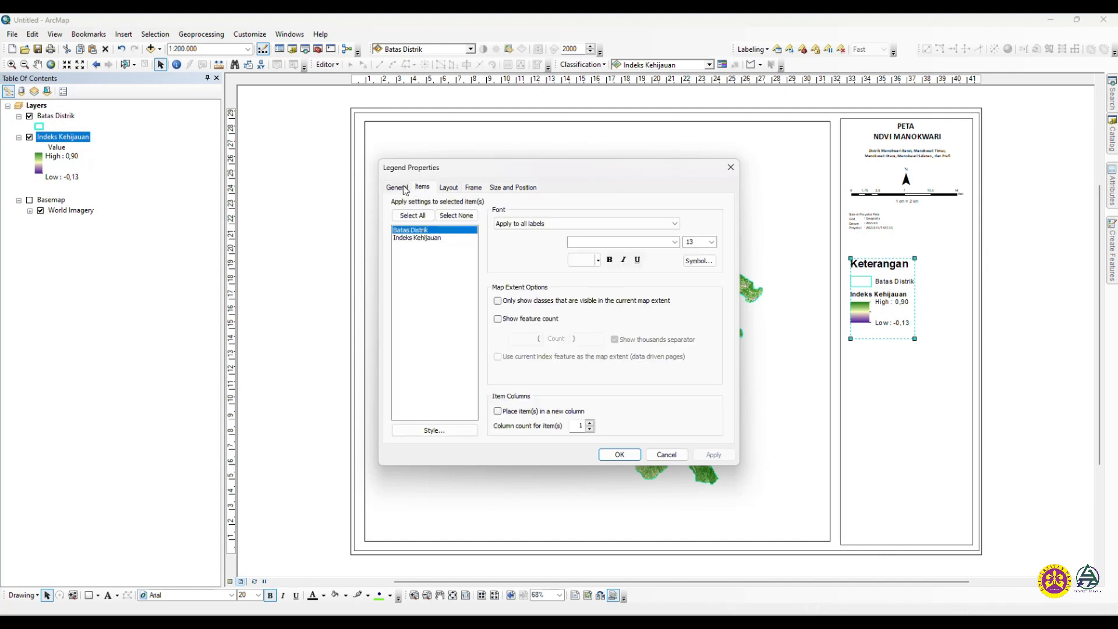
Set the Keterangan legend title's font size to 16 and move the legend up beneath the projection notes in the map's side column
click(402, 189)
click(695, 235)
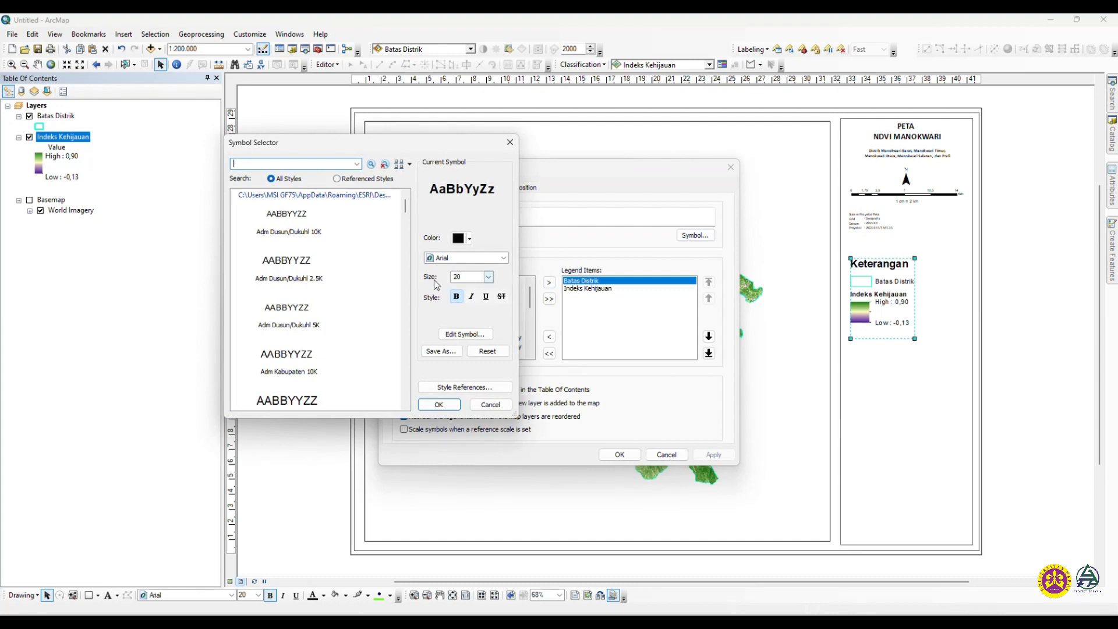
click(491, 278)
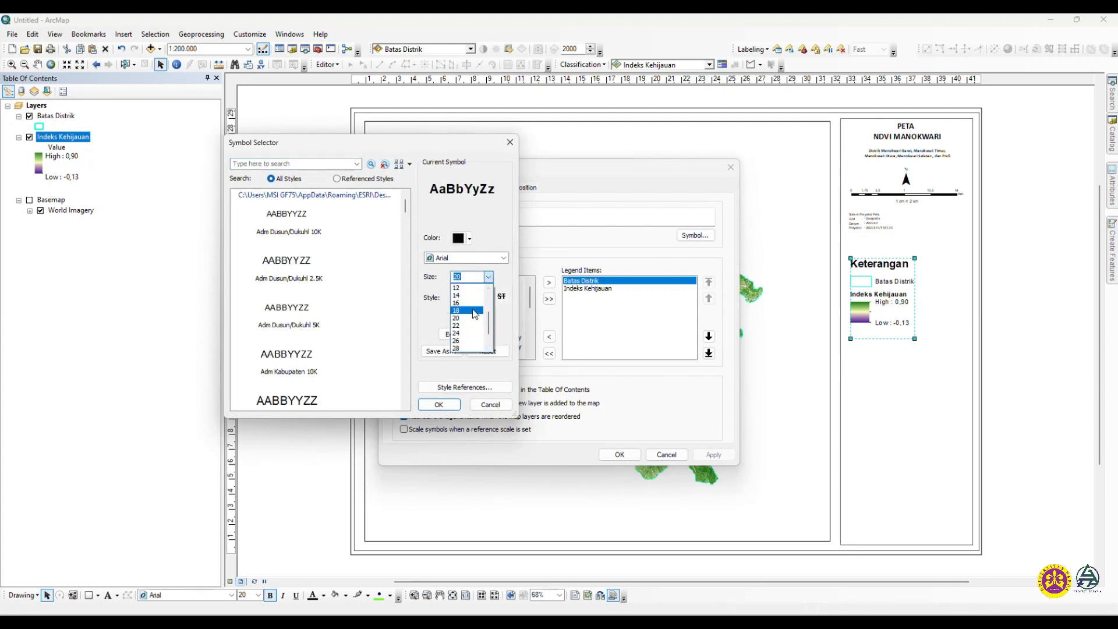
click(474, 304)
click(438, 404)
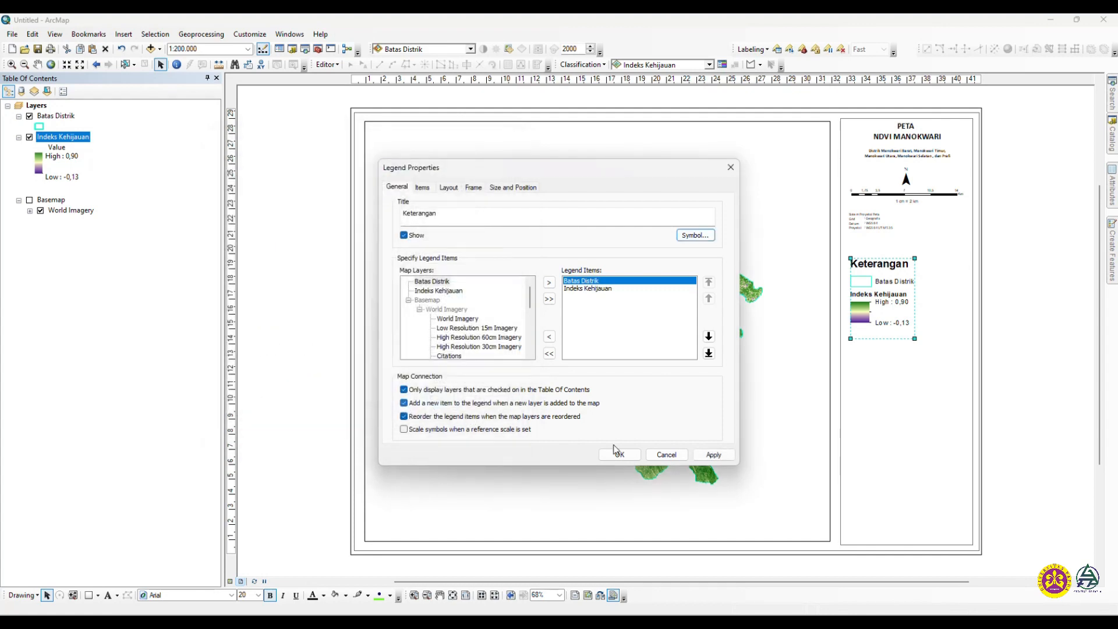
click(714, 456)
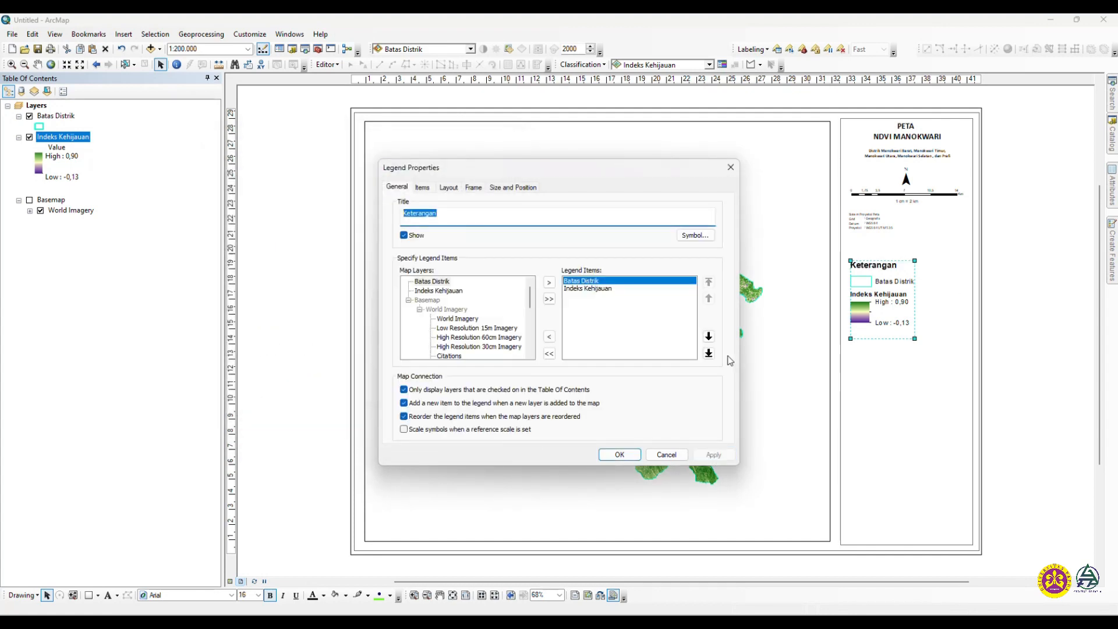
click(621, 455)
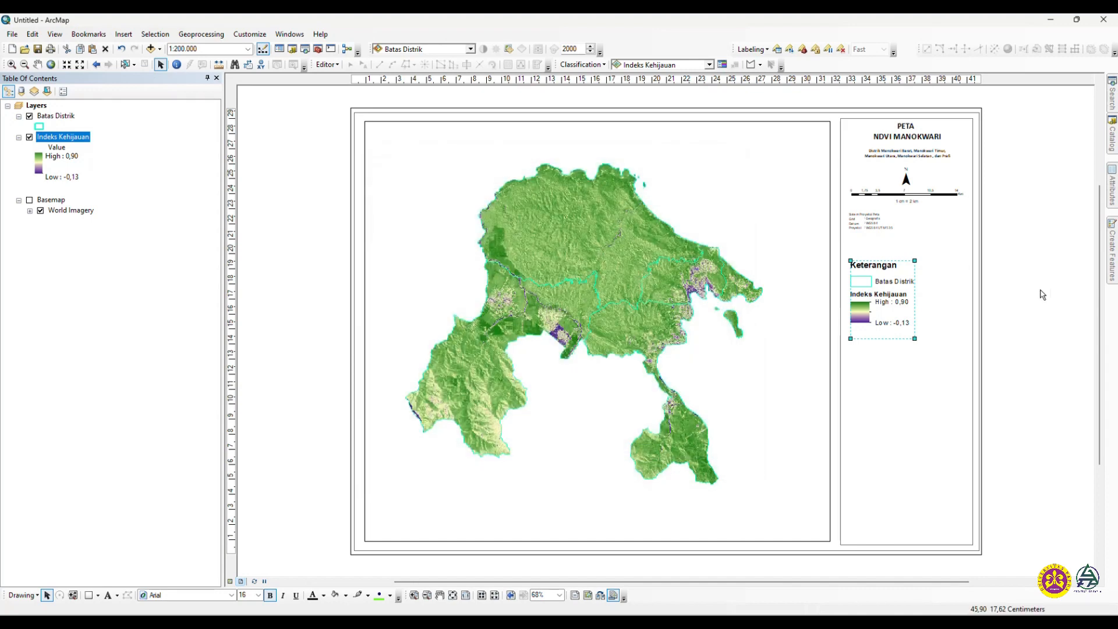
drag(880, 304, 878, 270)
click(1048, 314)
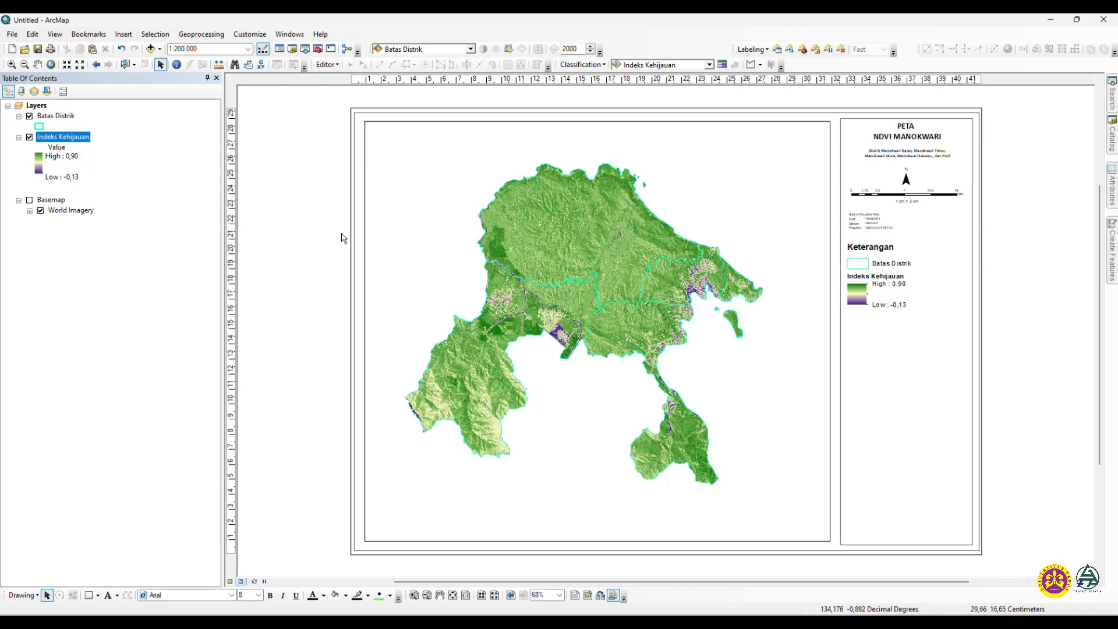
Insert a new data frame and fit it into the map's side column below the legend, about 8 cm wide and 4.3 cm high
click(124, 35)
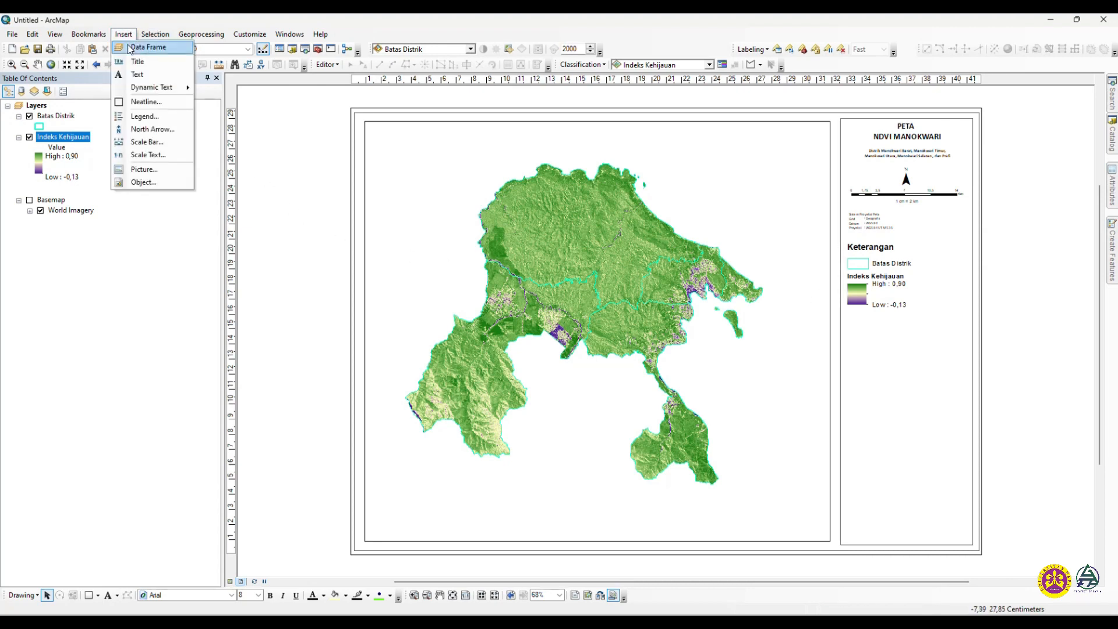
click(129, 48)
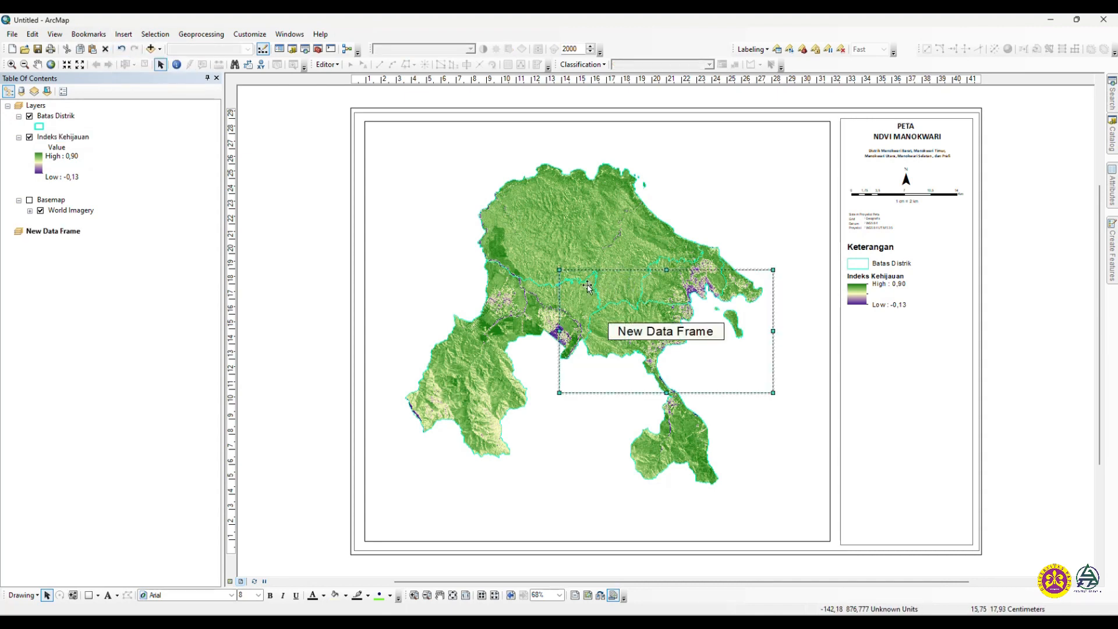
drag(588, 289, 878, 338)
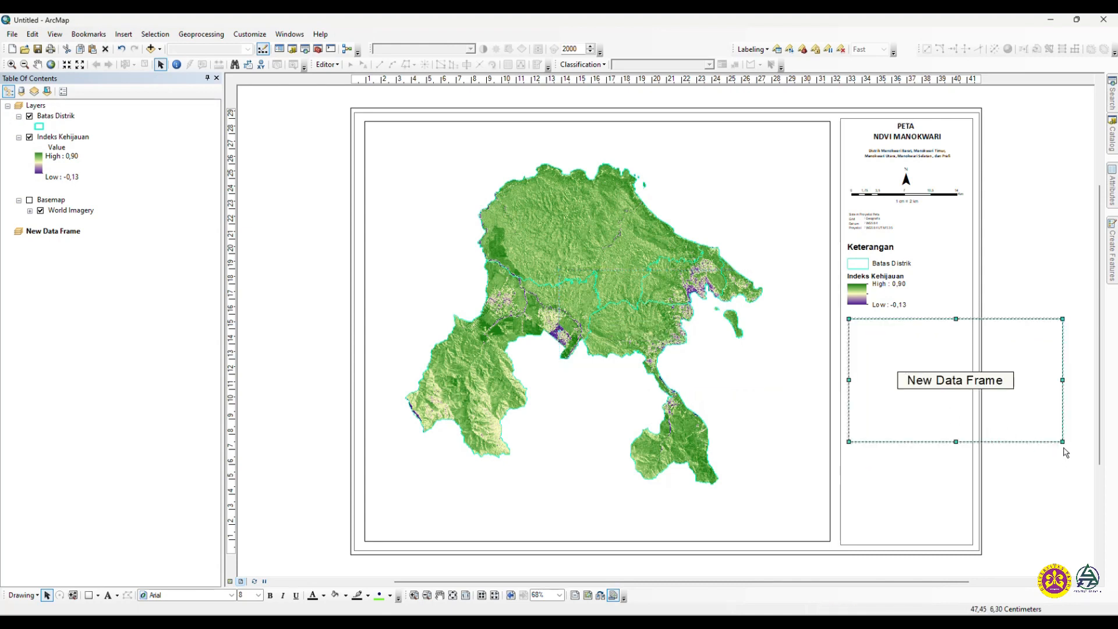
drag(1063, 441, 969, 384)
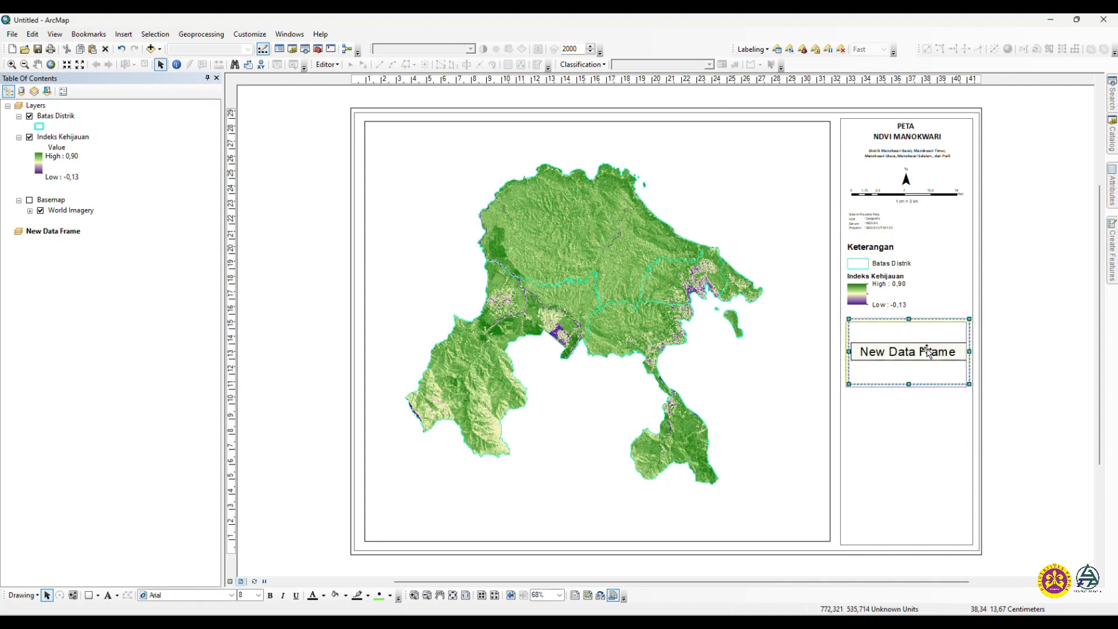
drag(930, 353, 929, 357)
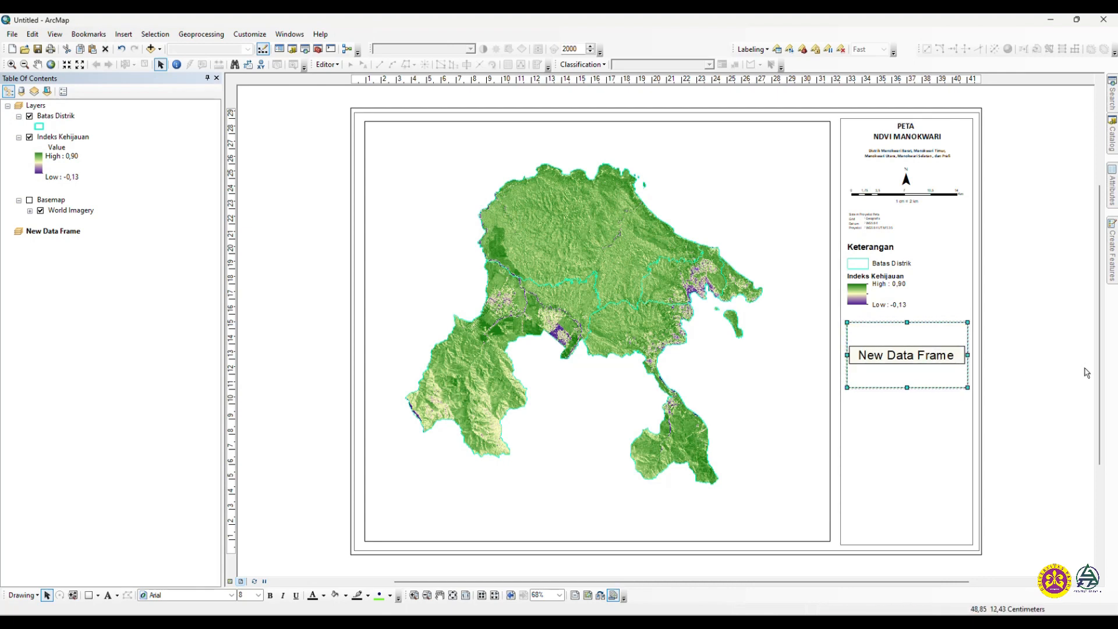
click(1073, 373)
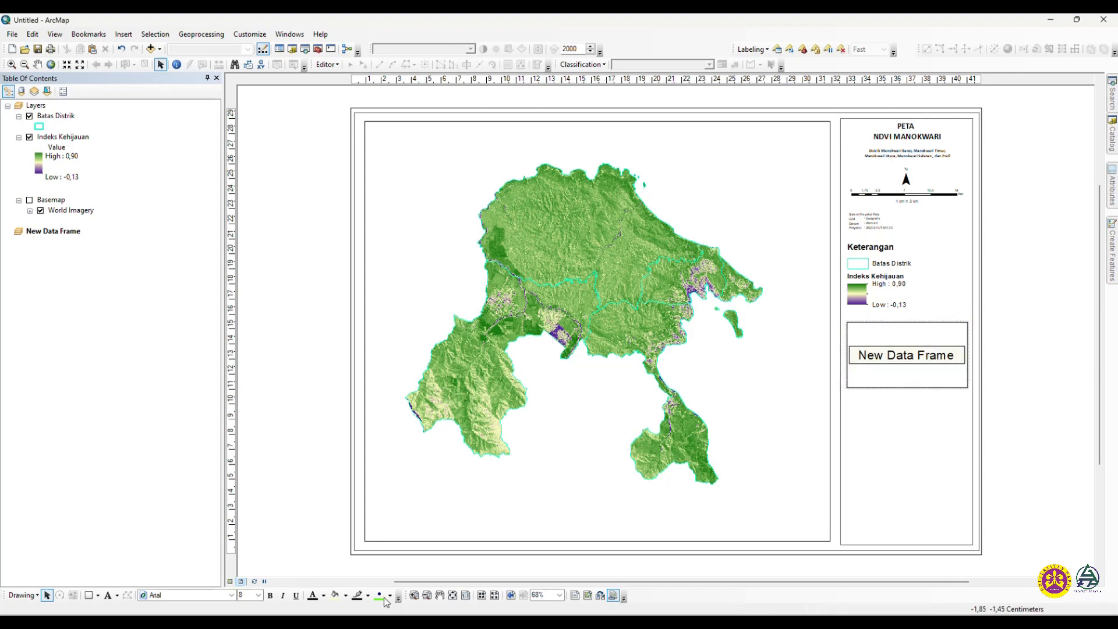
Copy the Basemap and Batas Distrik layers from the Layers frame into New Data Frame
click(413, 595)
drag(803, 270, 1014, 442)
click(47, 594)
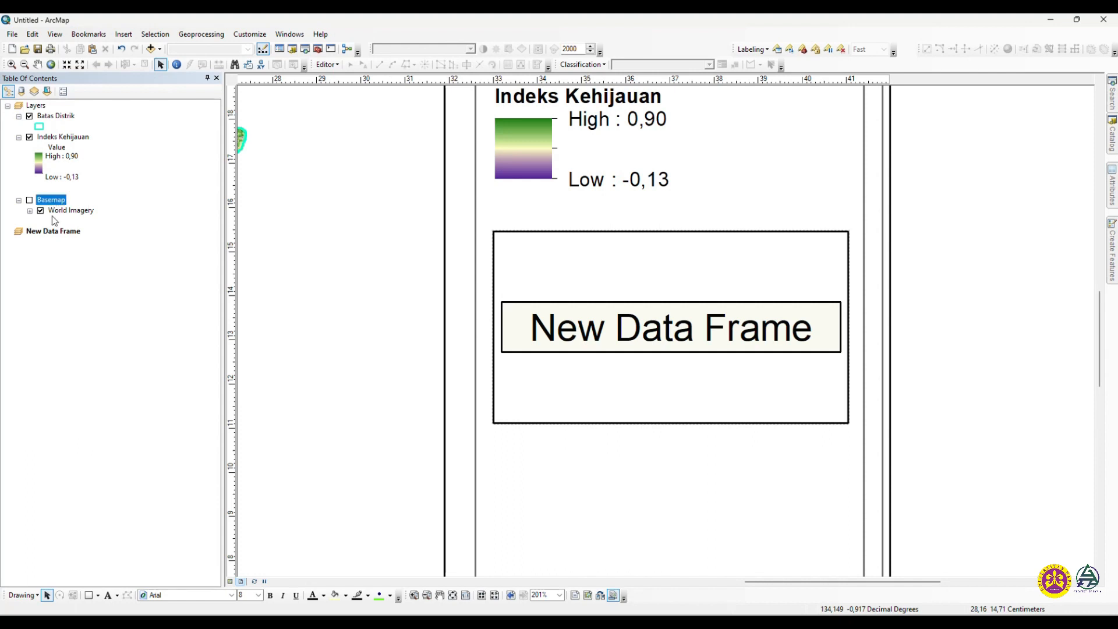
drag(51, 201, 58, 272)
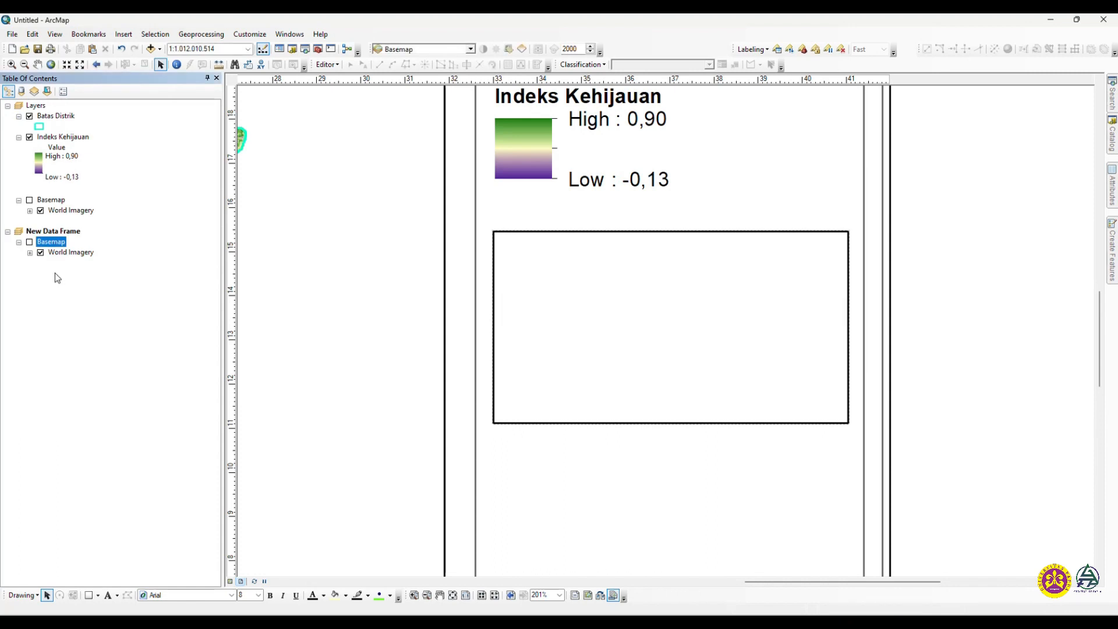
click(69, 119)
drag(70, 119, 75, 234)
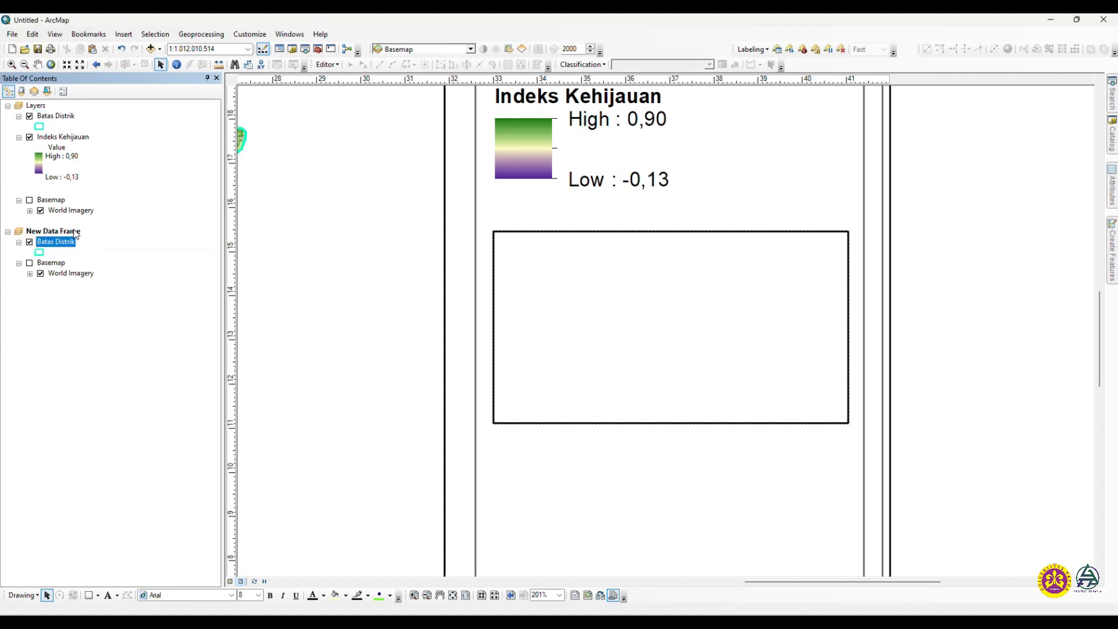
Activate New Data Frame and zoom it to the extent of its Batas Distrik layer
click(30, 262)
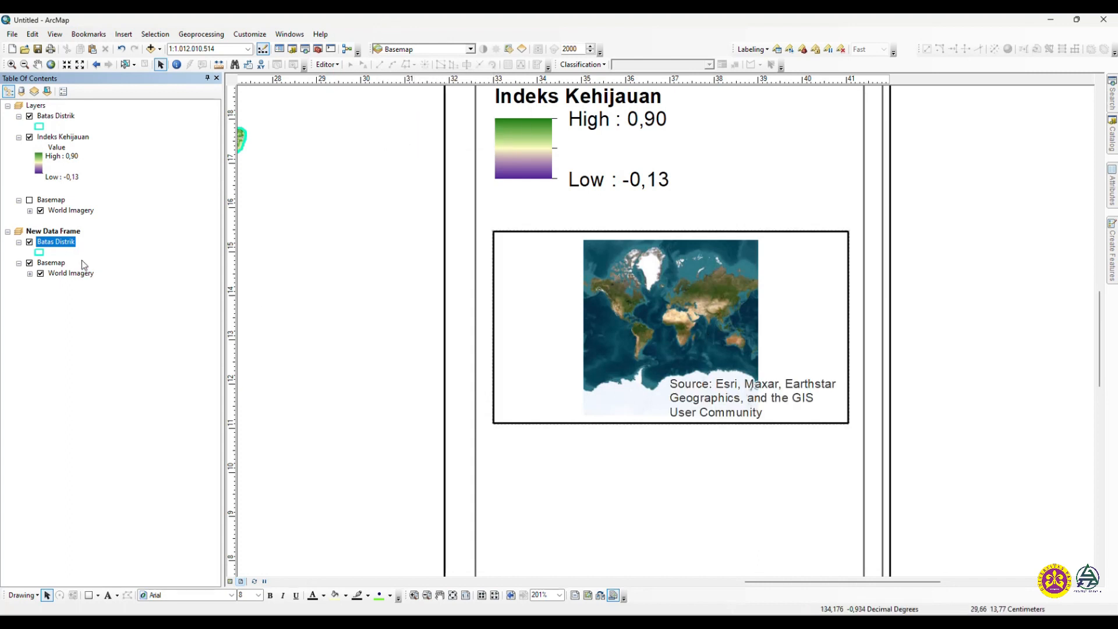
click(30, 263)
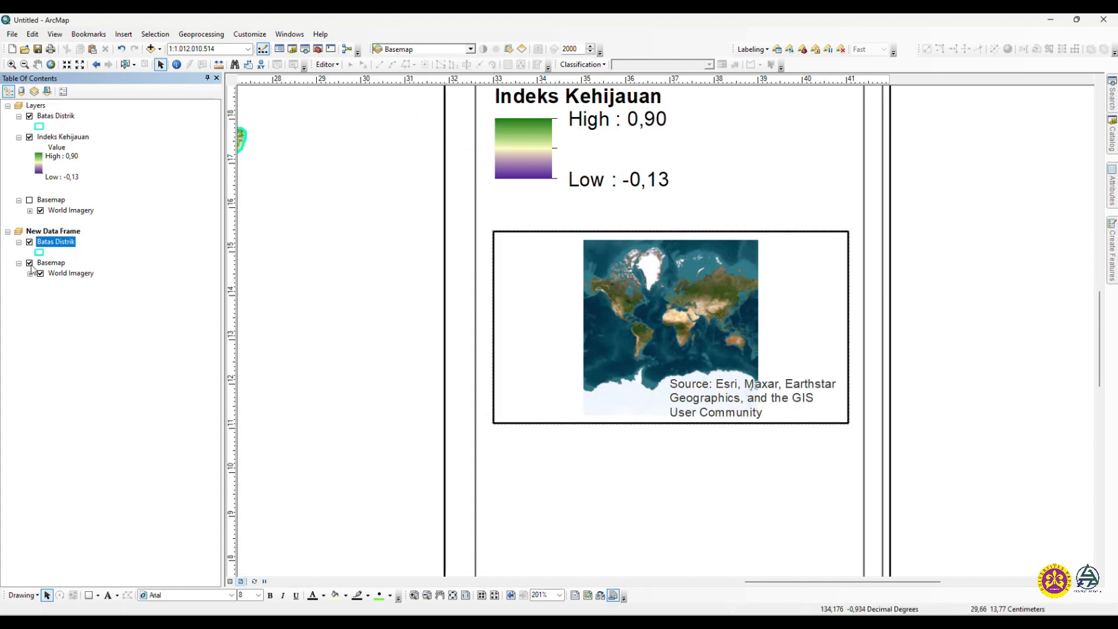
right_click(68, 246)
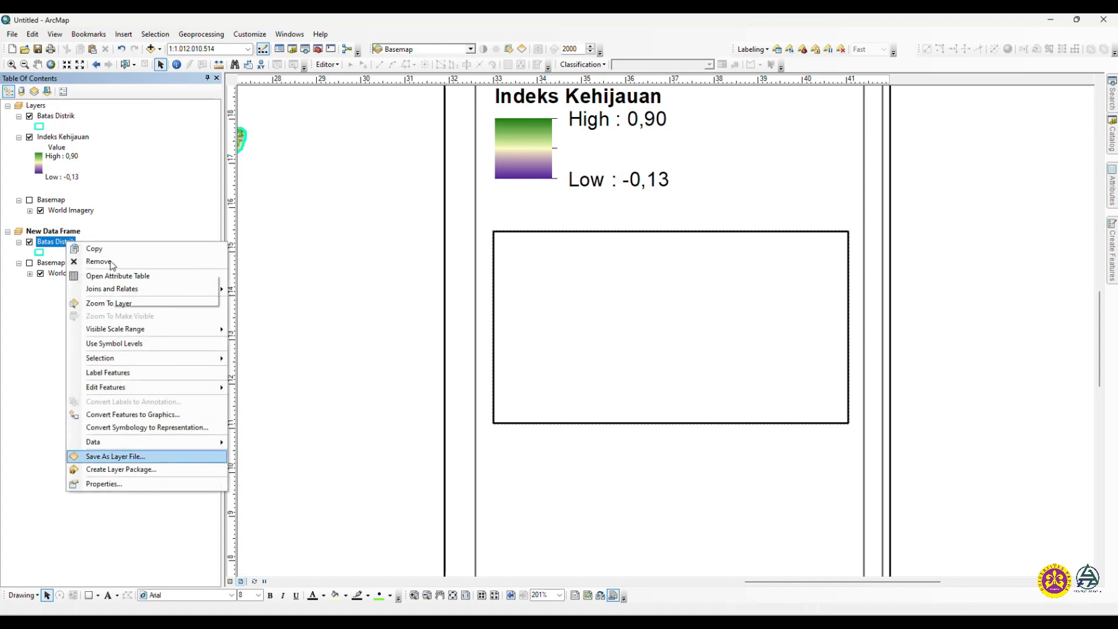
right_click(53, 233)
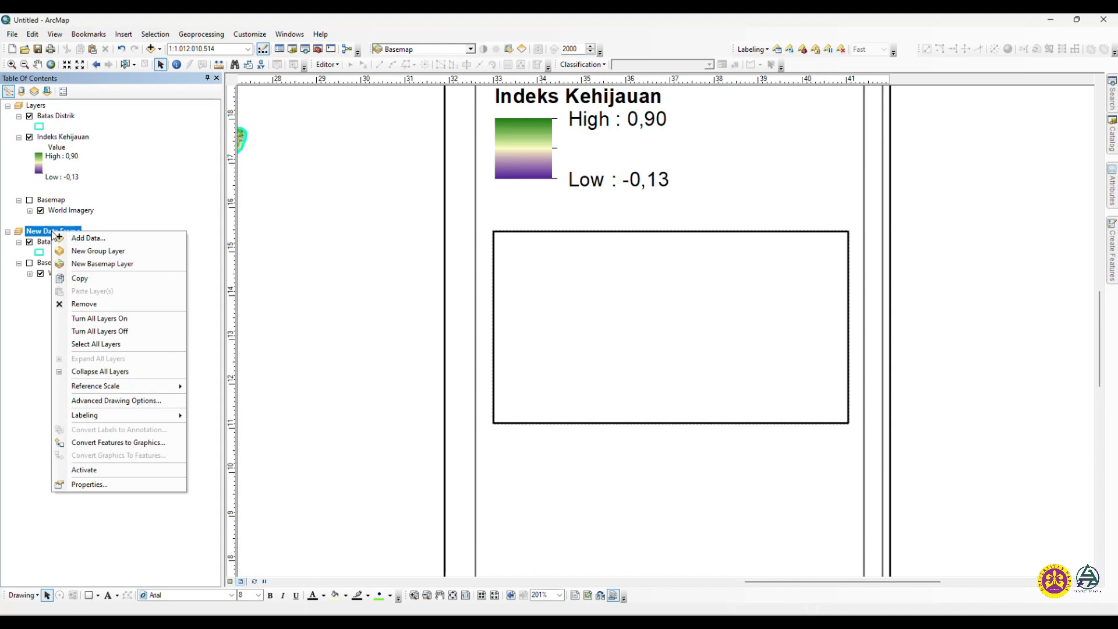
click(83, 472)
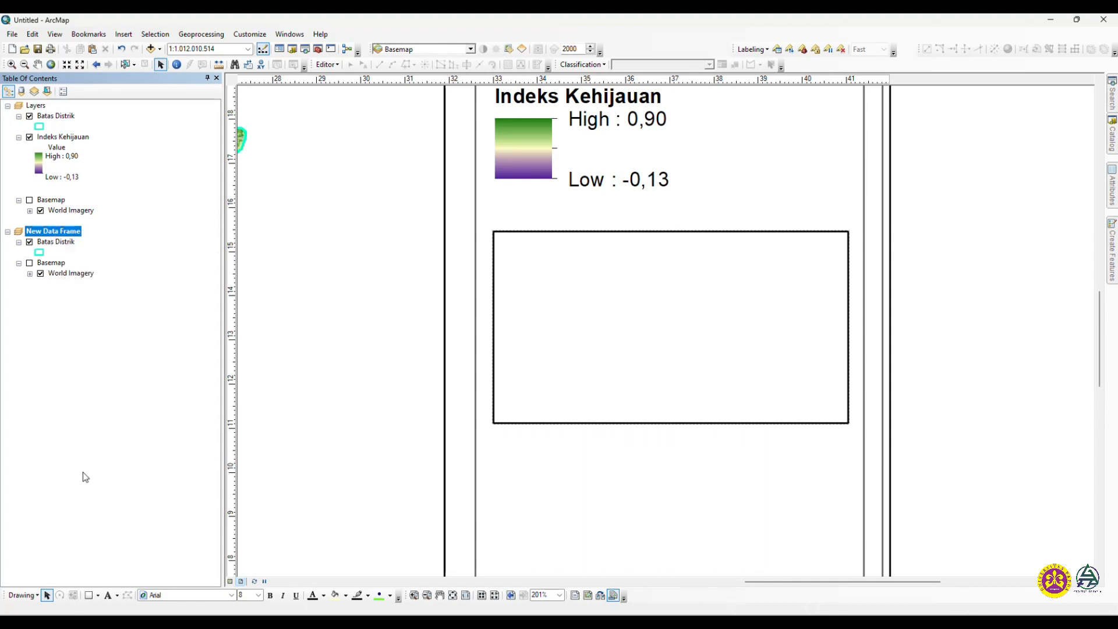
right_click(69, 243)
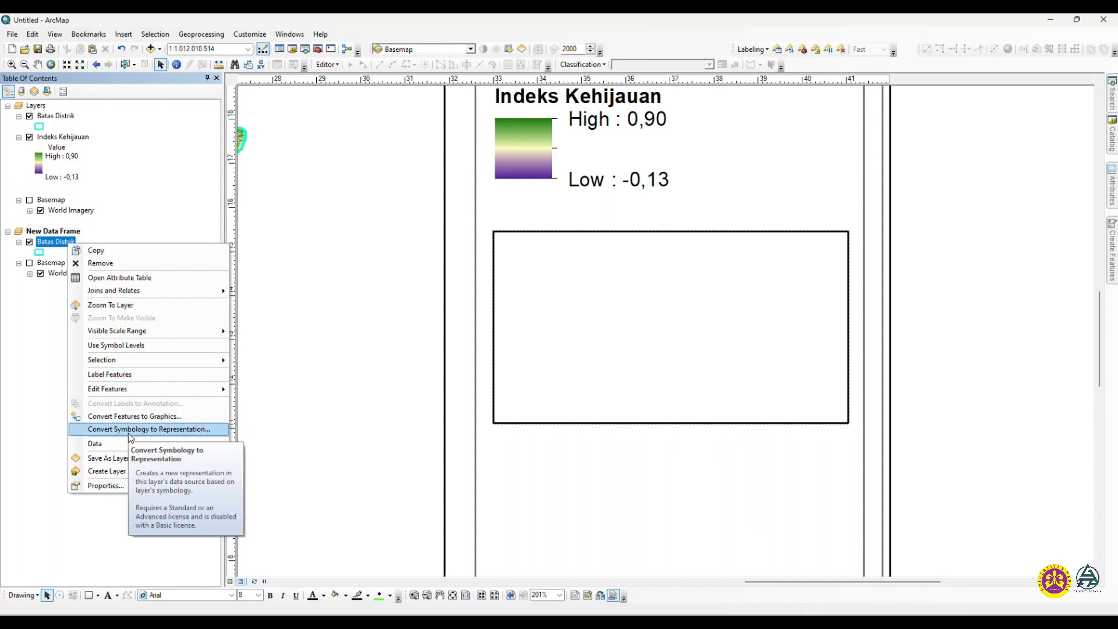
click(116, 304)
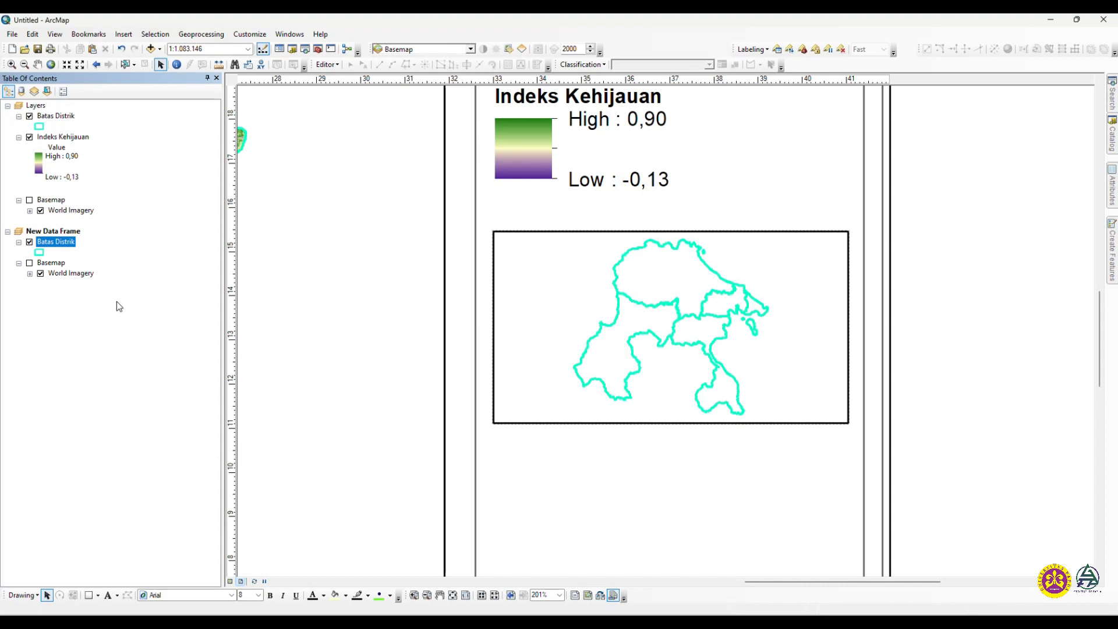
Zoom New Data Frame out to a scale of 1:20.000.000 and display its Basemap layer
click(124, 64)
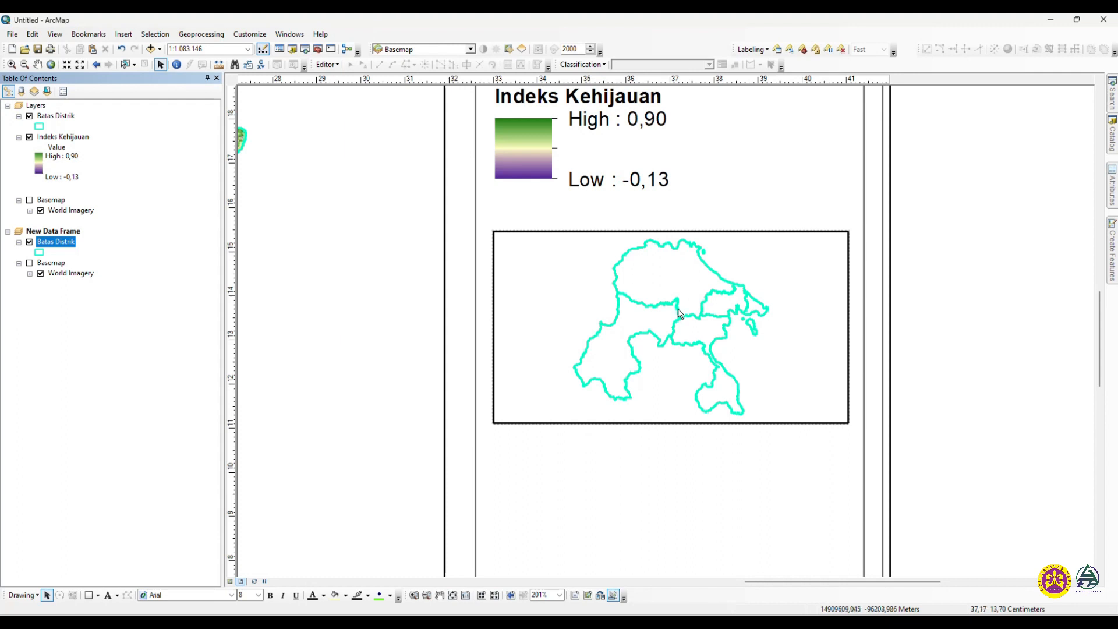
click(80, 65)
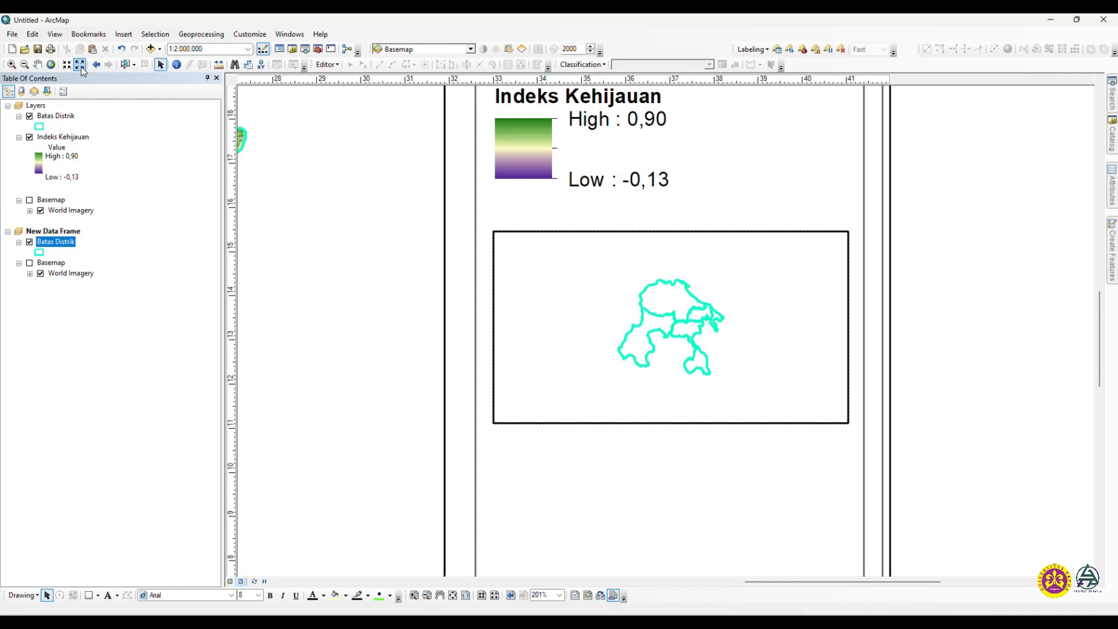
click(82, 67)
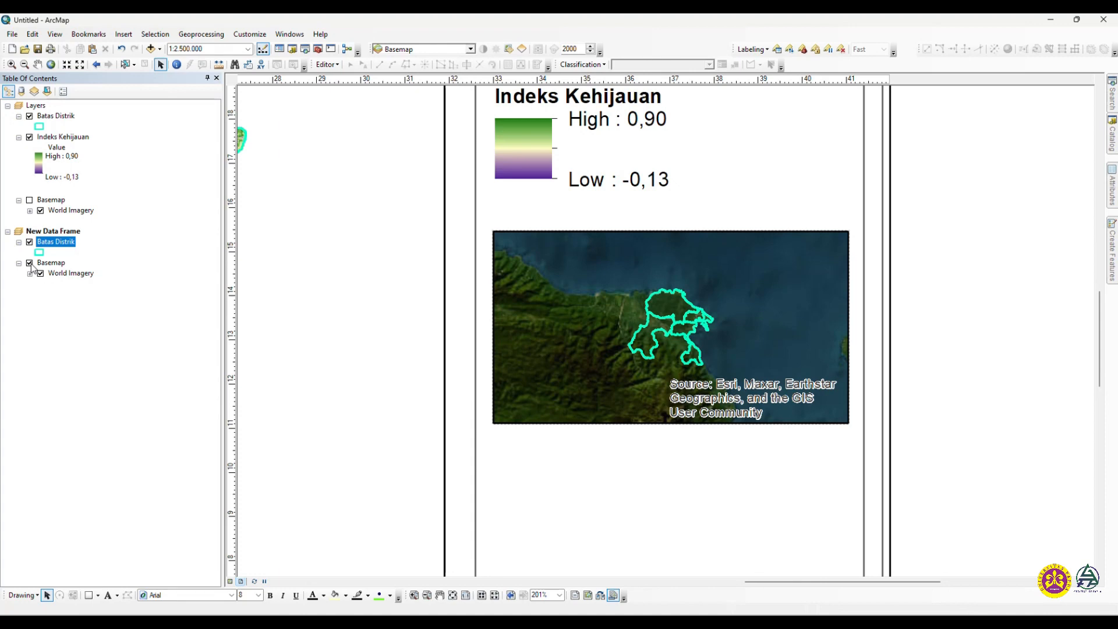
click(31, 263)
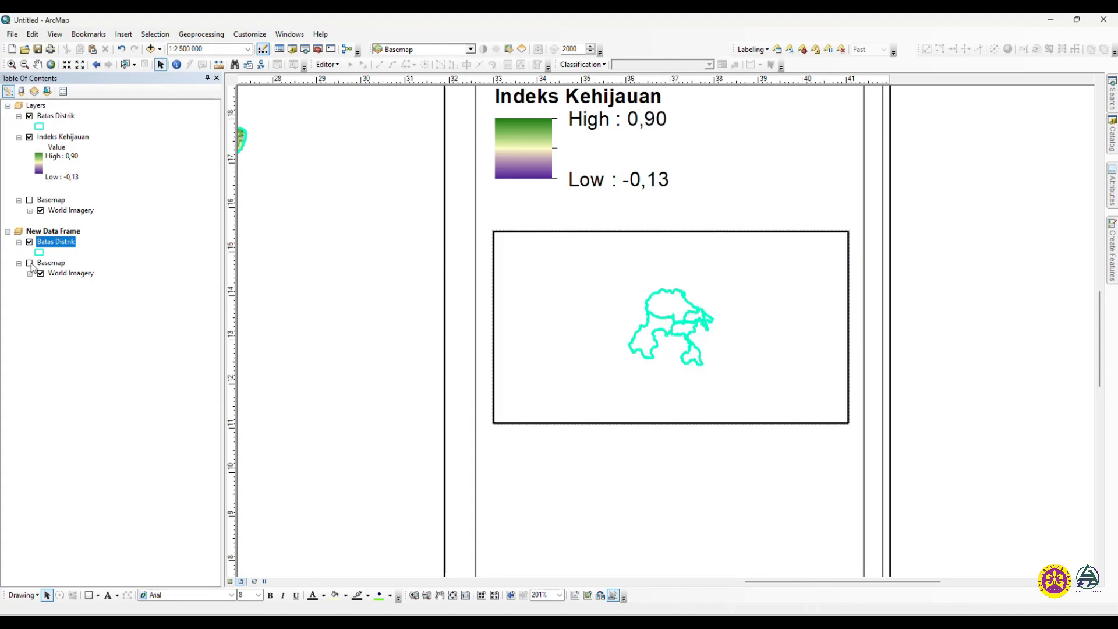
click(82, 67)
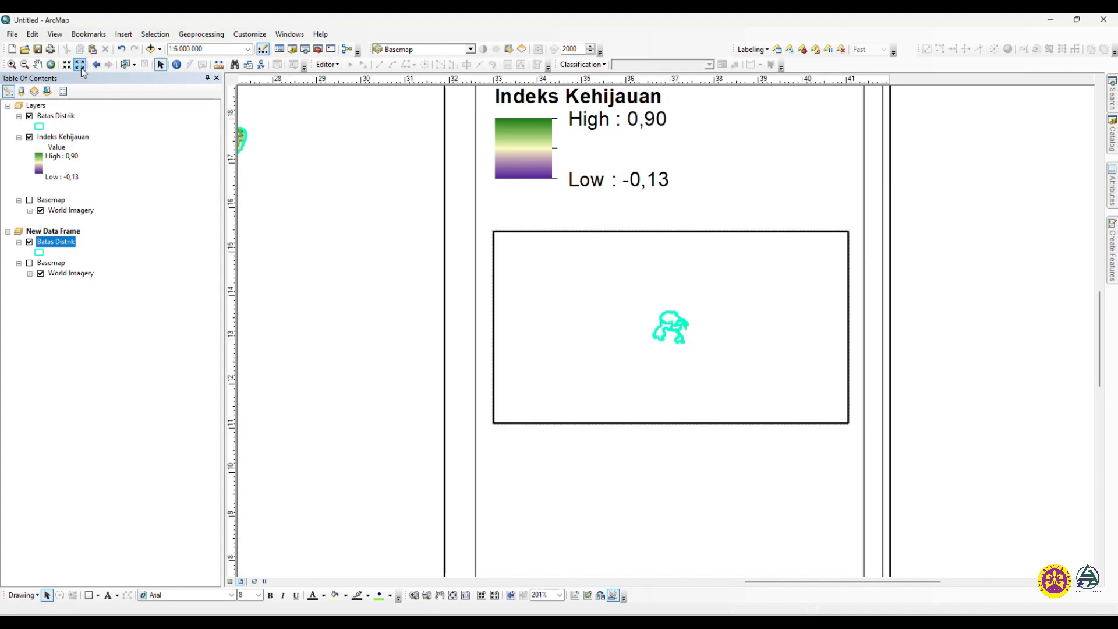
click(30, 264)
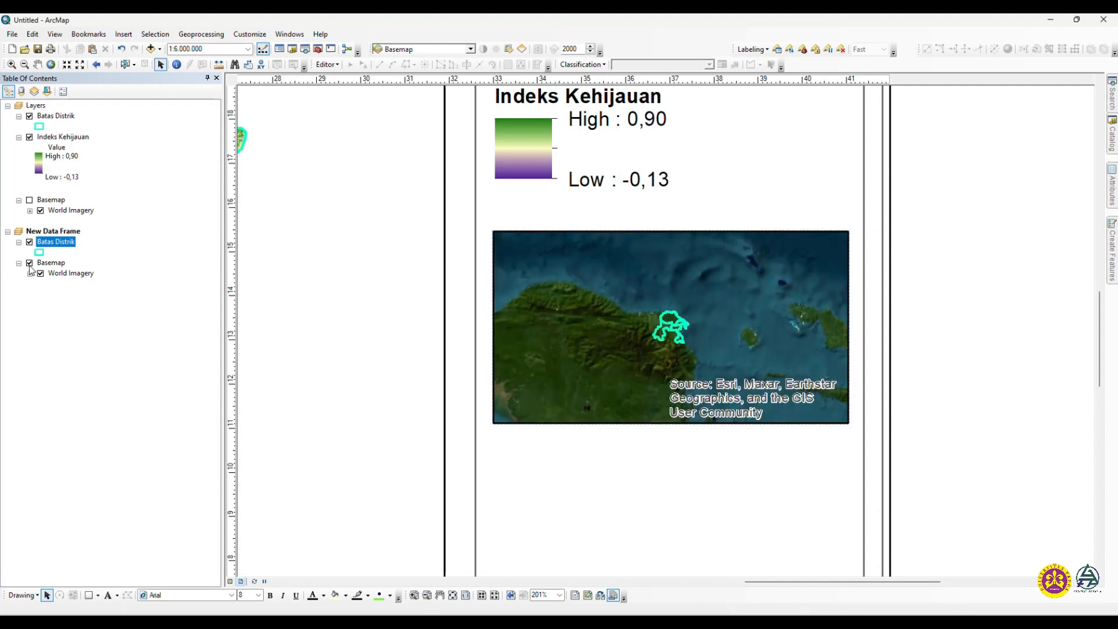
click(30, 263)
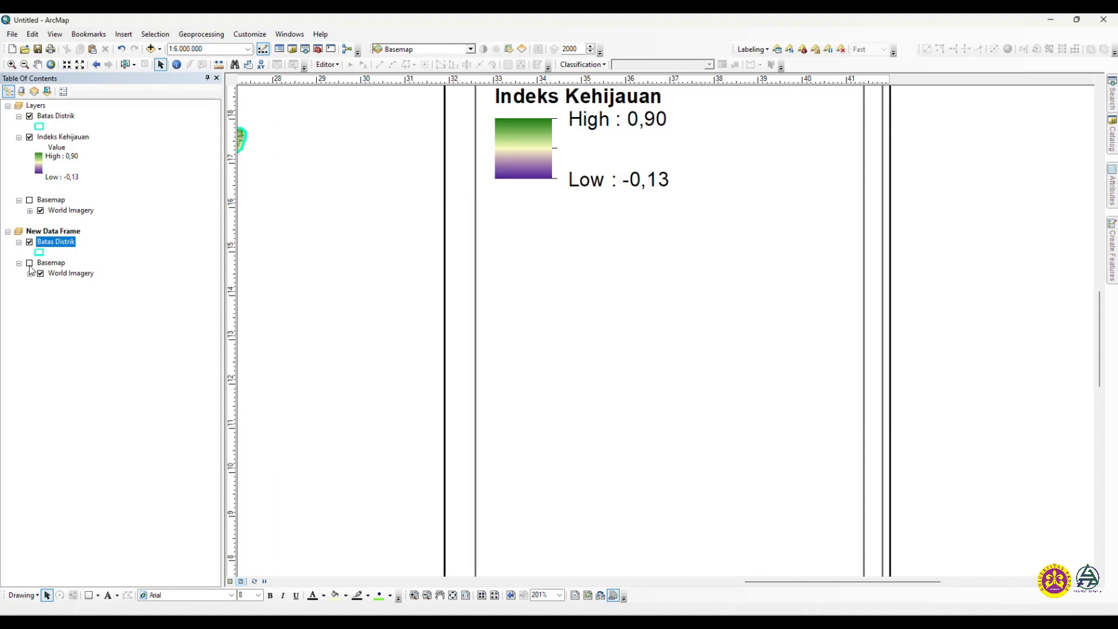
click(79, 65)
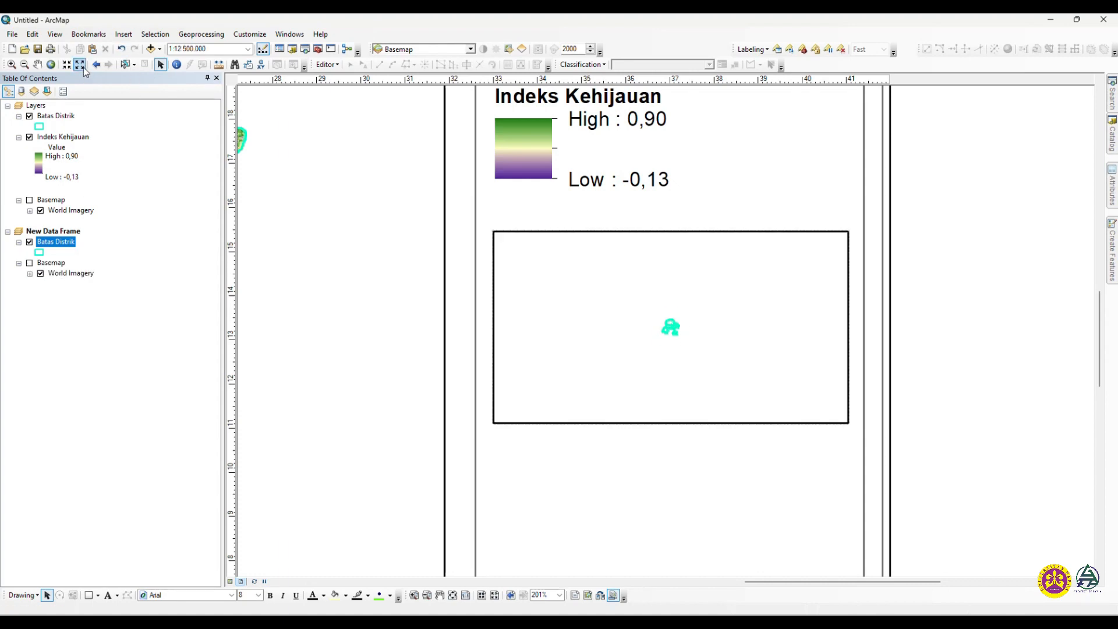
click(80, 65)
click(30, 263)
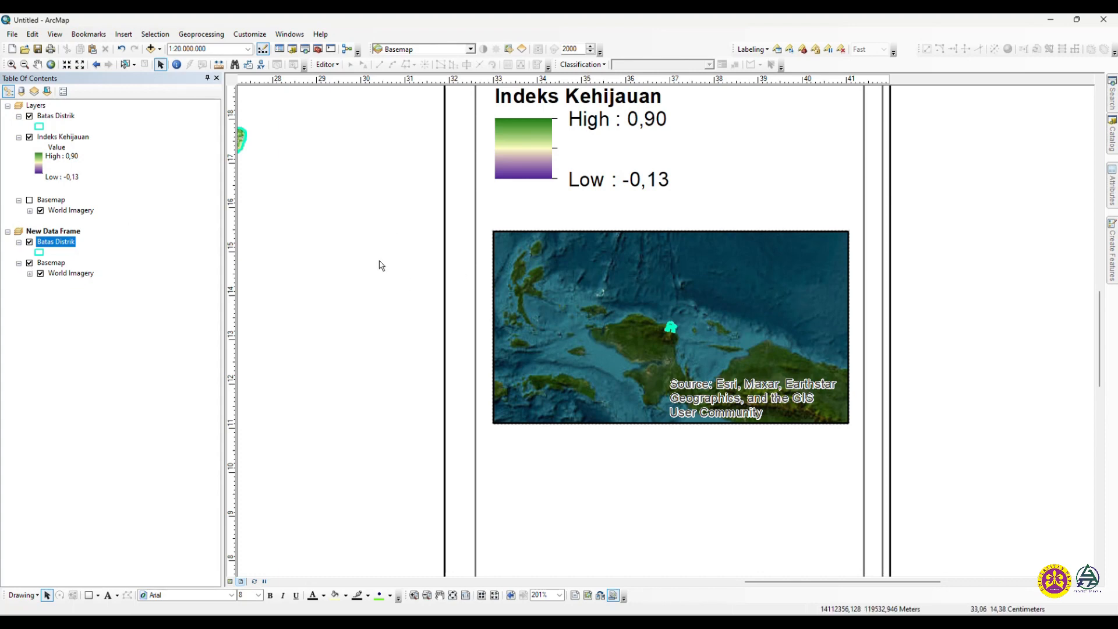
Hide the Batas Distrik layer in New Data Frame and add an extent indicator to it for the Layers data frame
click(30, 242)
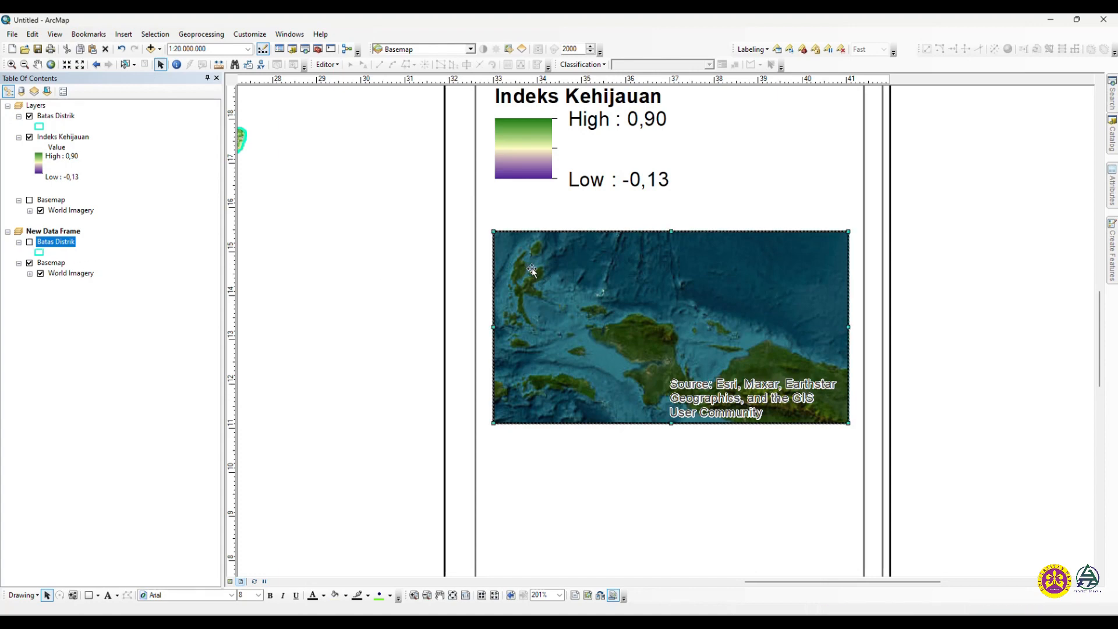
click(767, 297)
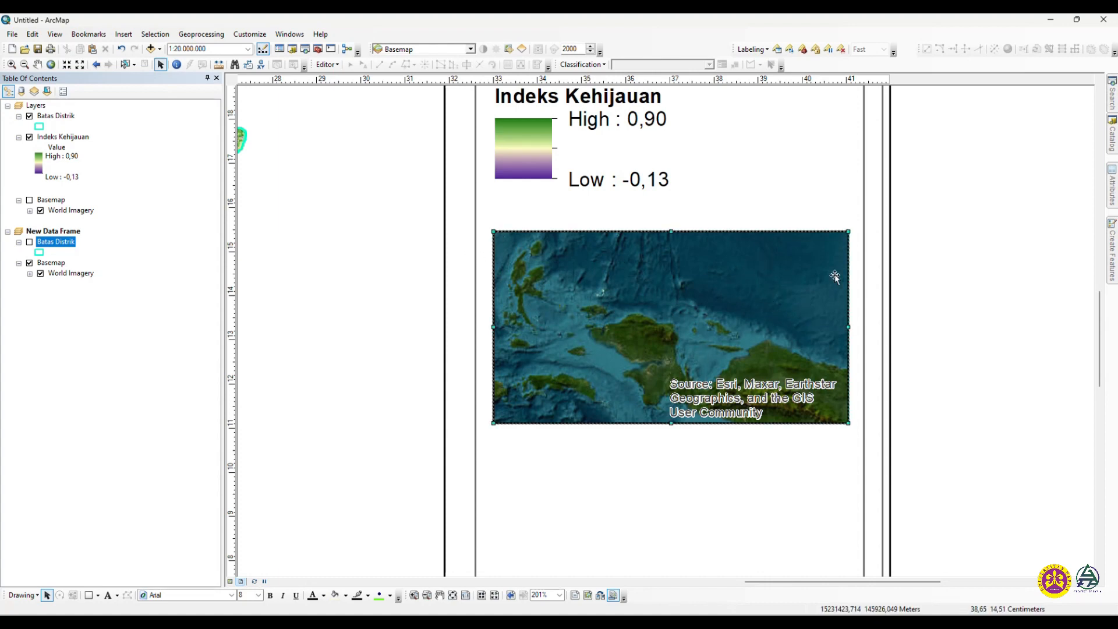
right_click(640, 263)
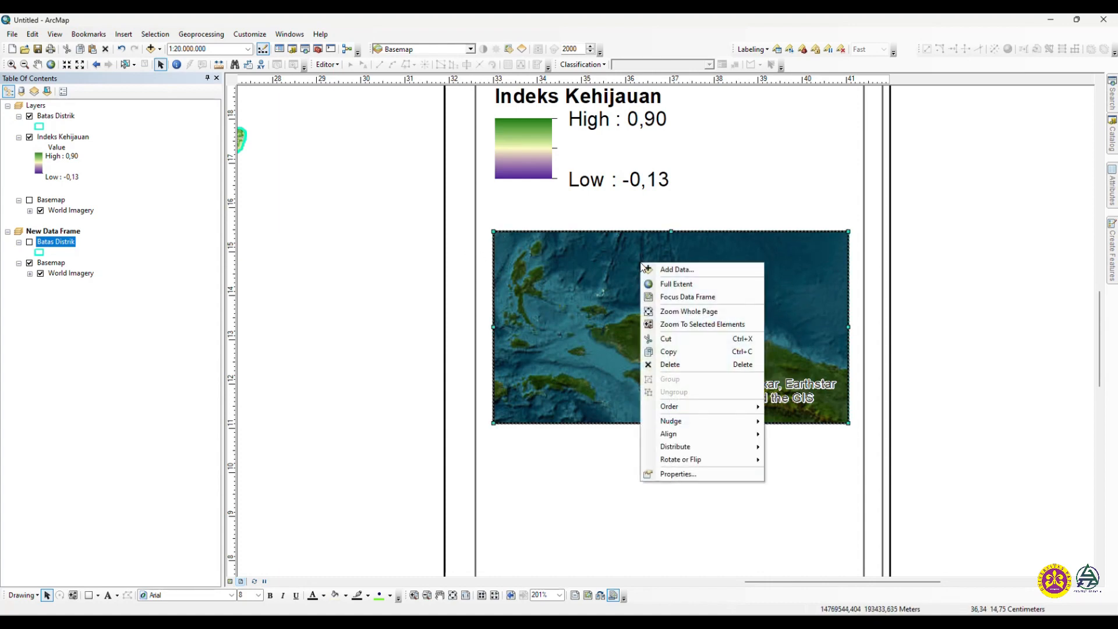
click(678, 472)
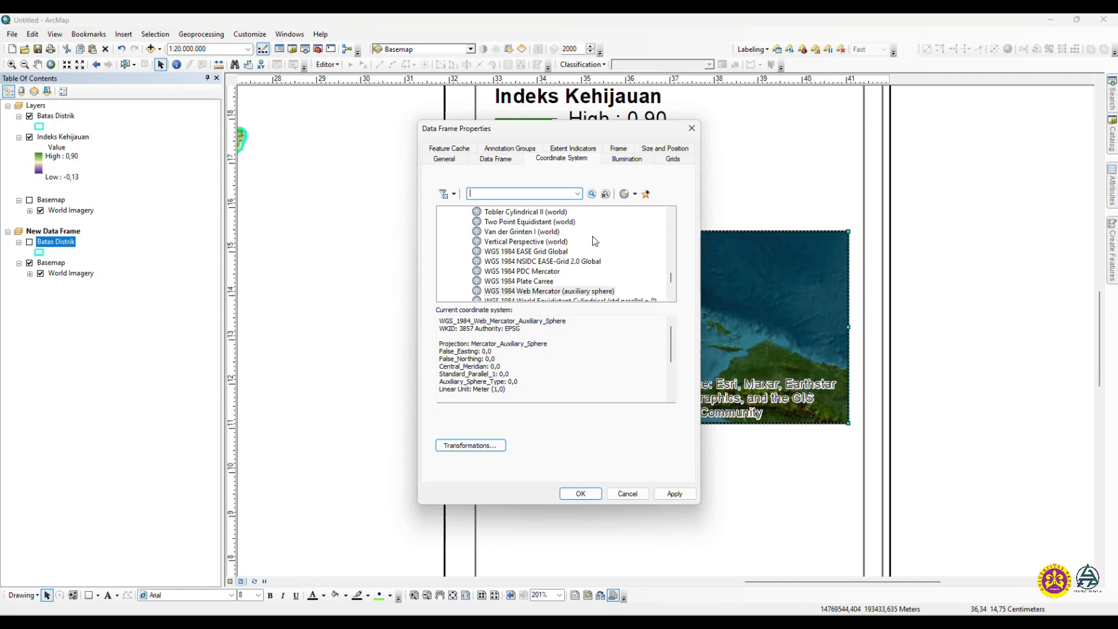
click(565, 152)
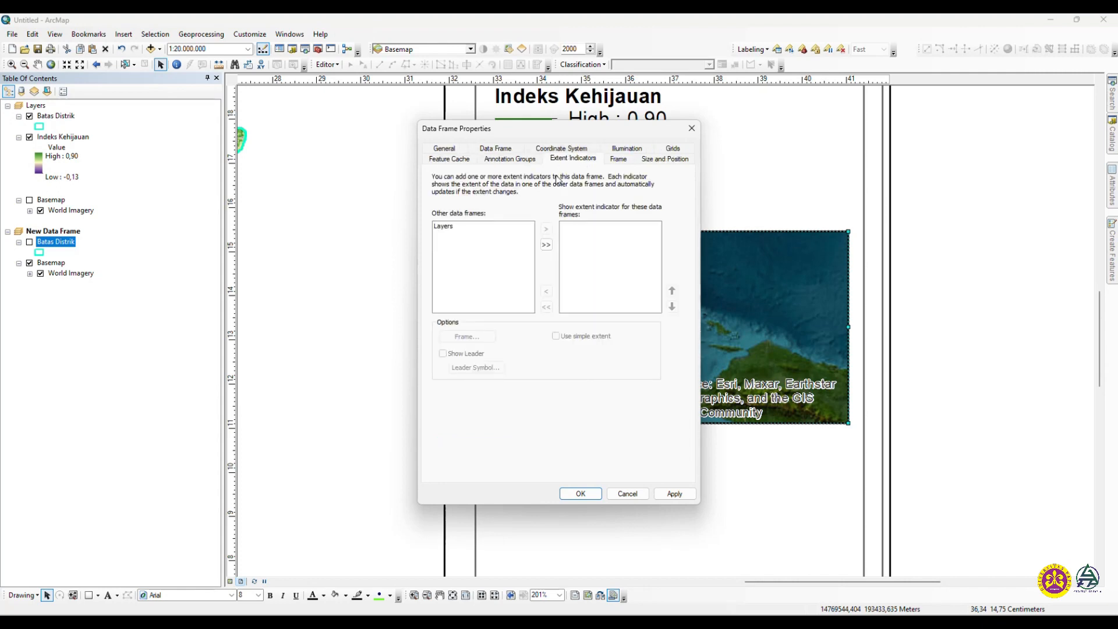
click(443, 230)
click(545, 228)
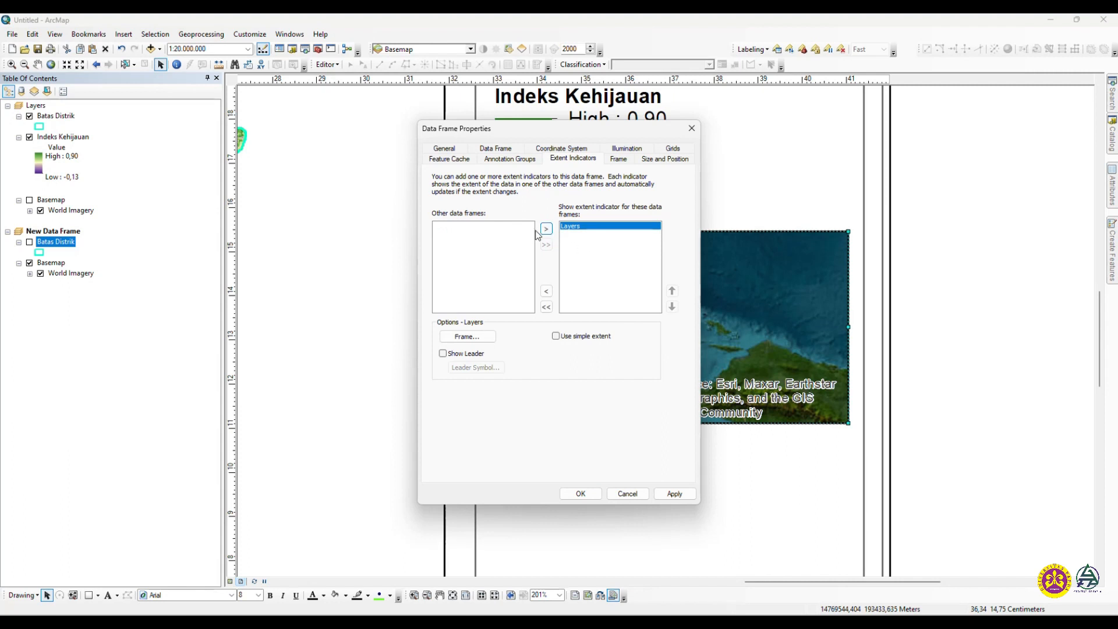
Give the Layers extent indicator a plain single-line border coloured red and apply it to the inset
click(467, 337)
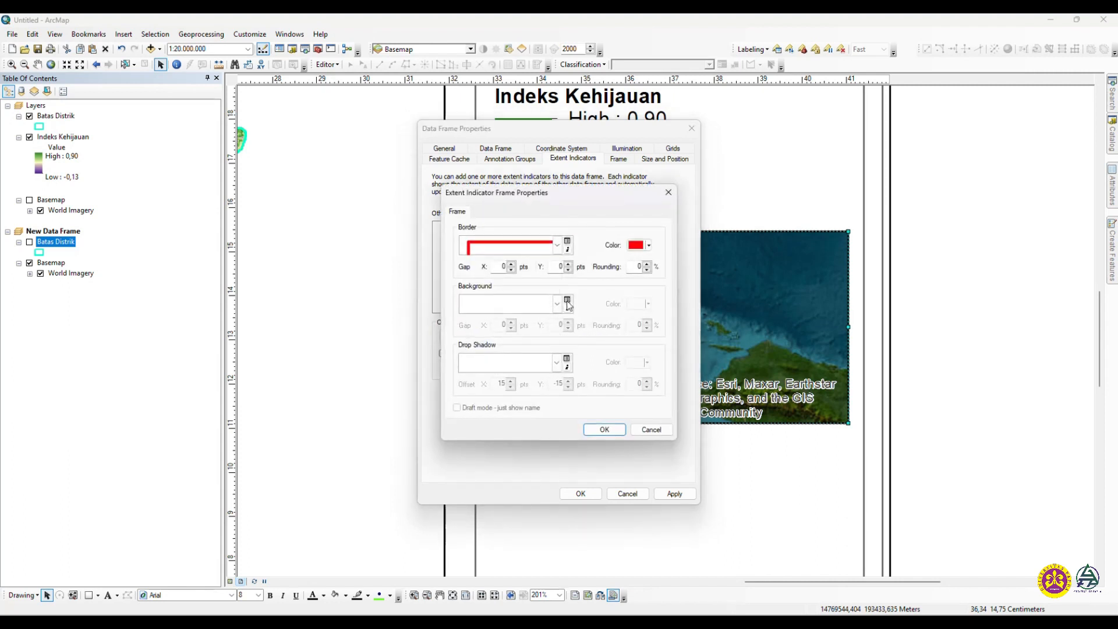
click(556, 245)
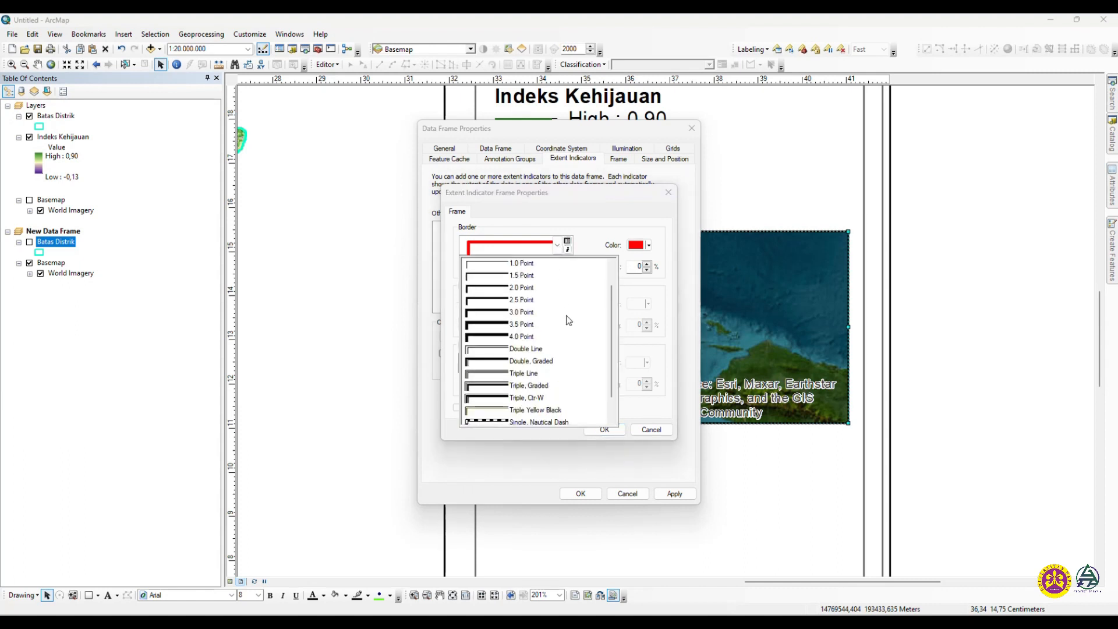
click(494, 300)
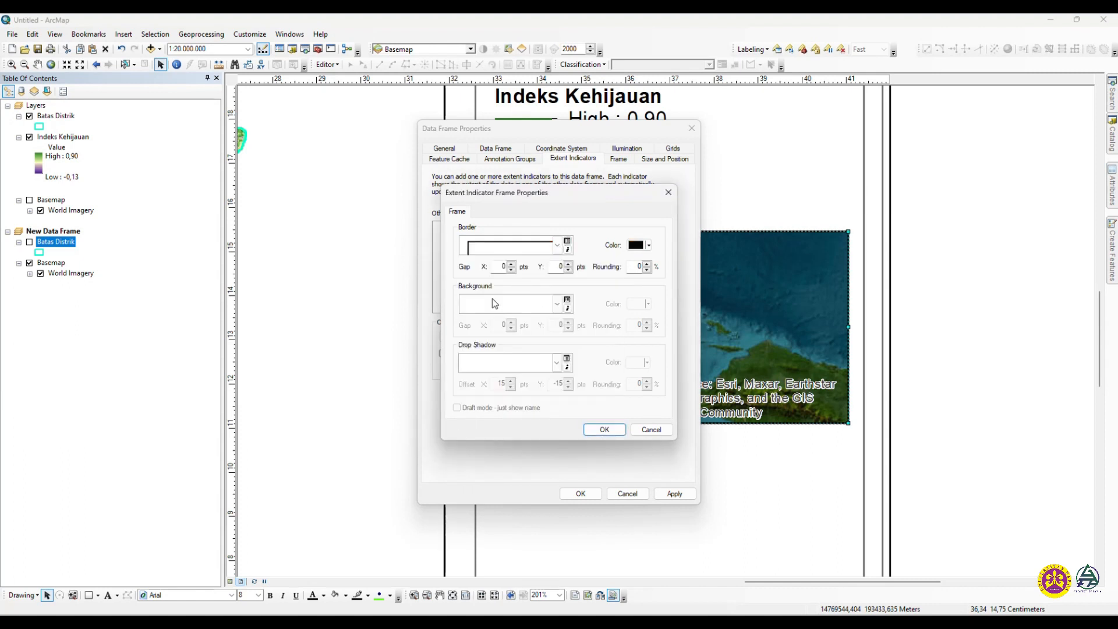
click(635, 251)
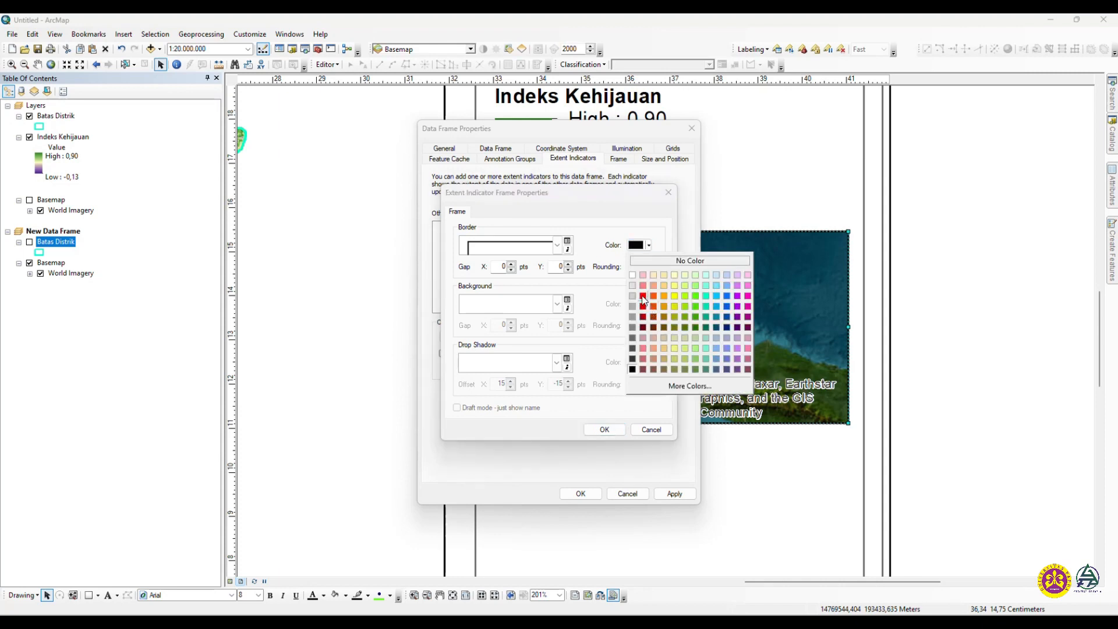
click(644, 308)
click(610, 429)
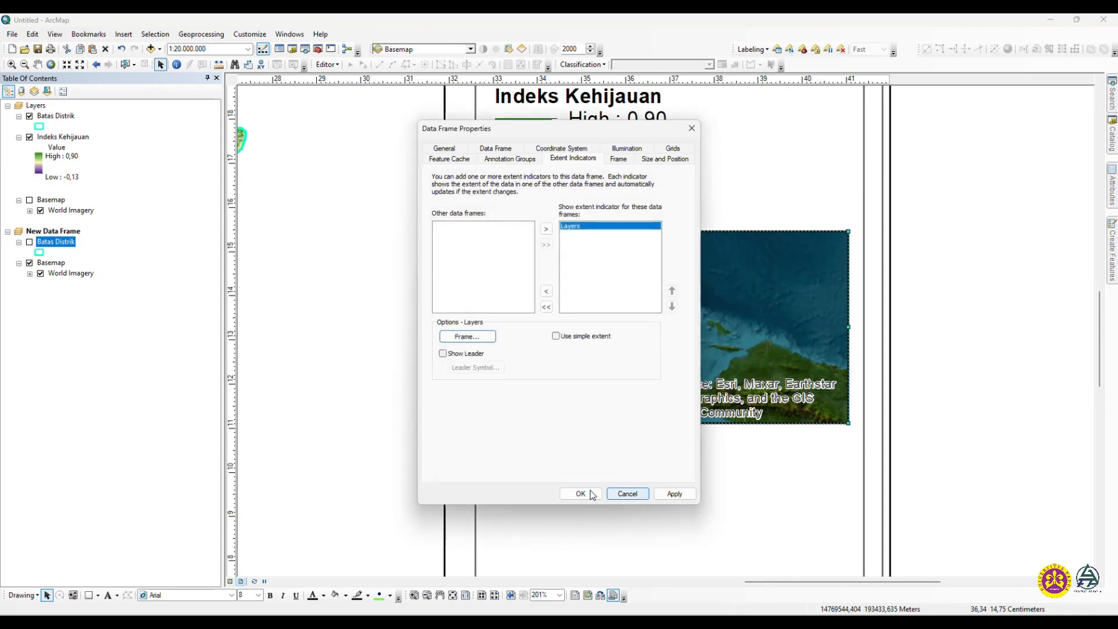
click(582, 494)
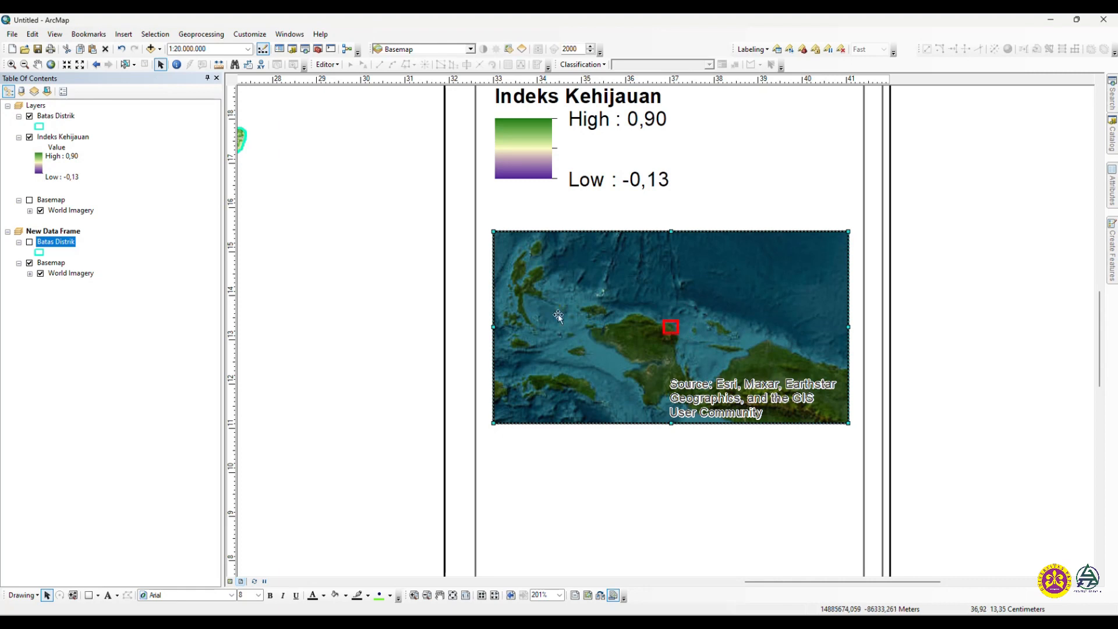
Hide the inset's Basemap and add a graticule with labels, parallels every 1 degree, meridians every 5 degrees and a simple border
click(29, 264)
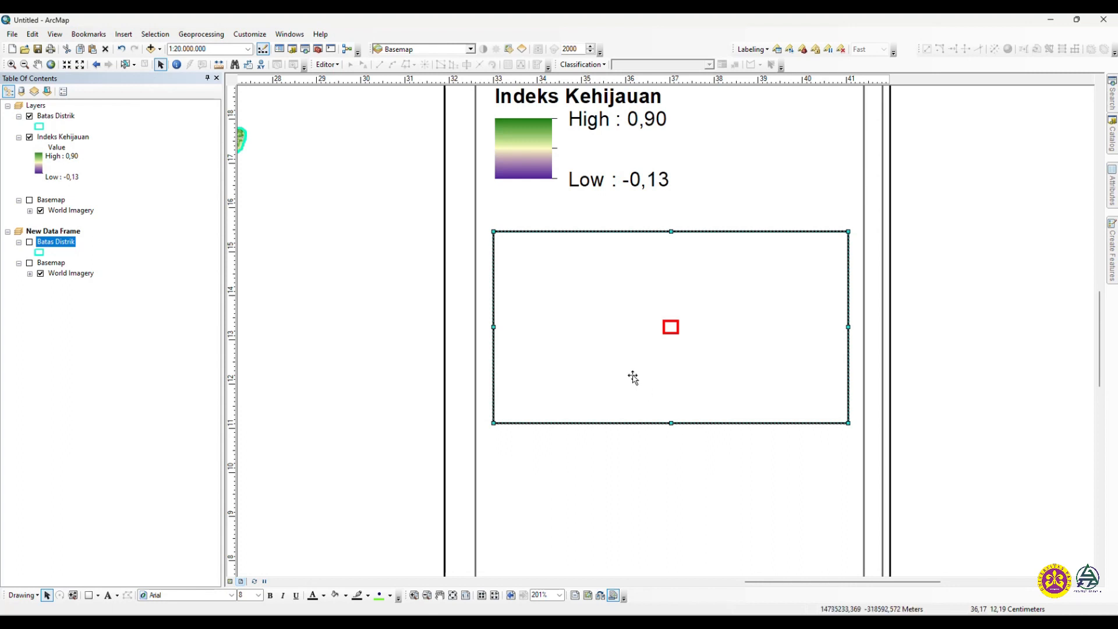
right_click(654, 336)
click(678, 547)
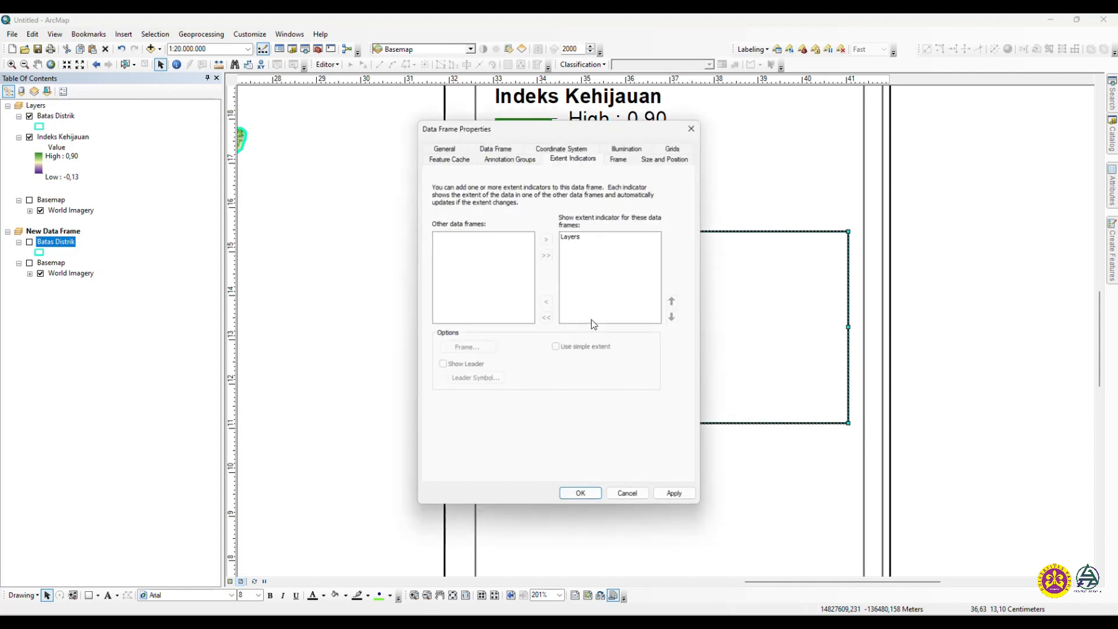
click(672, 148)
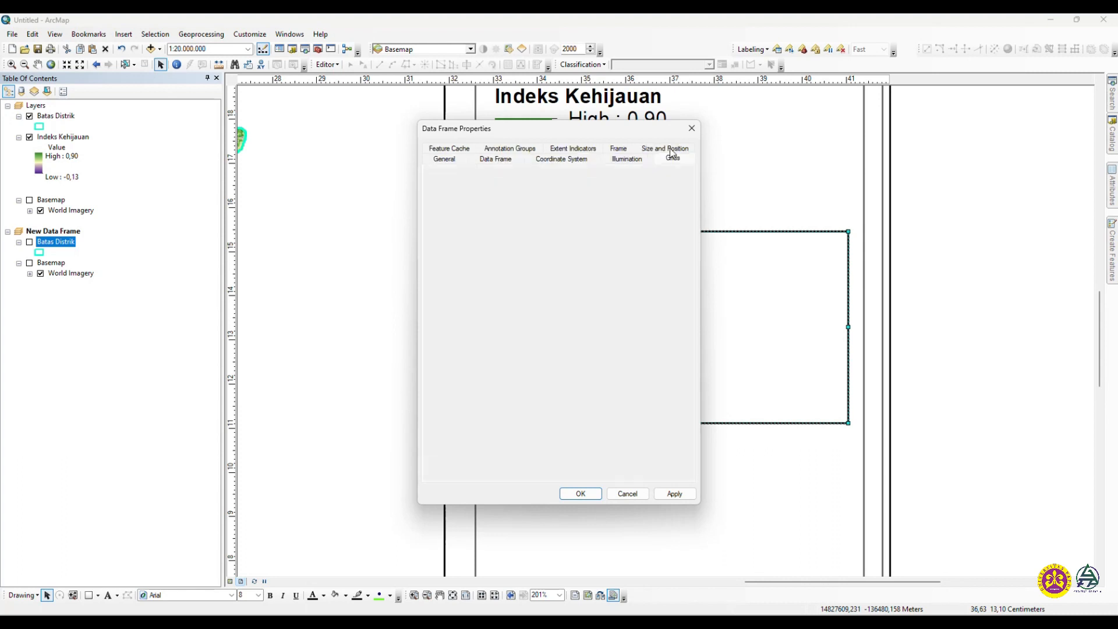
click(622, 197)
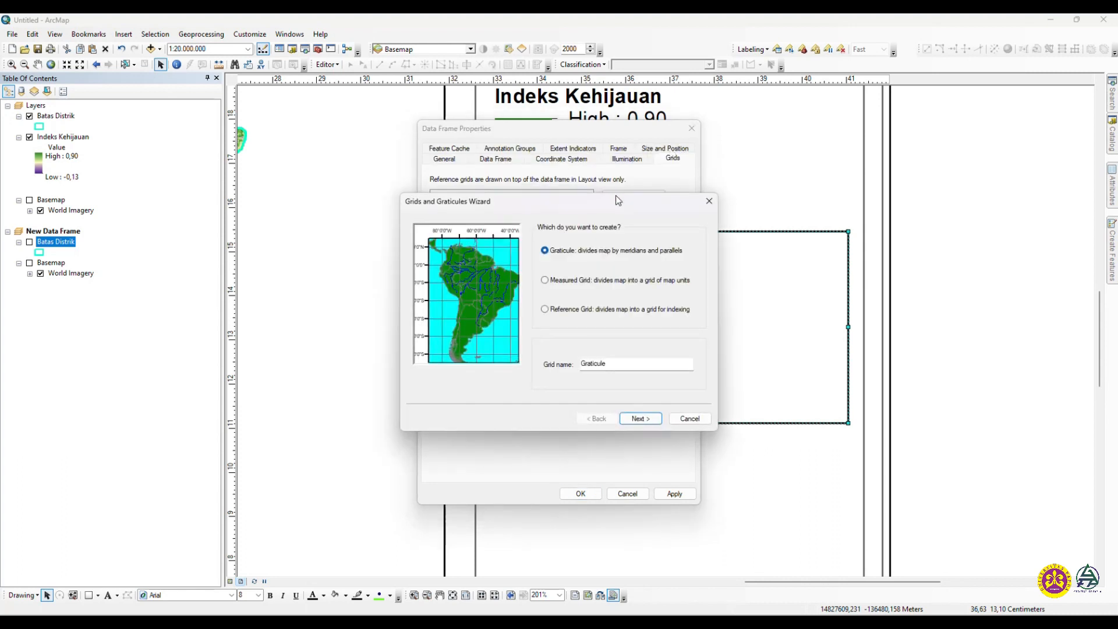
click(640, 418)
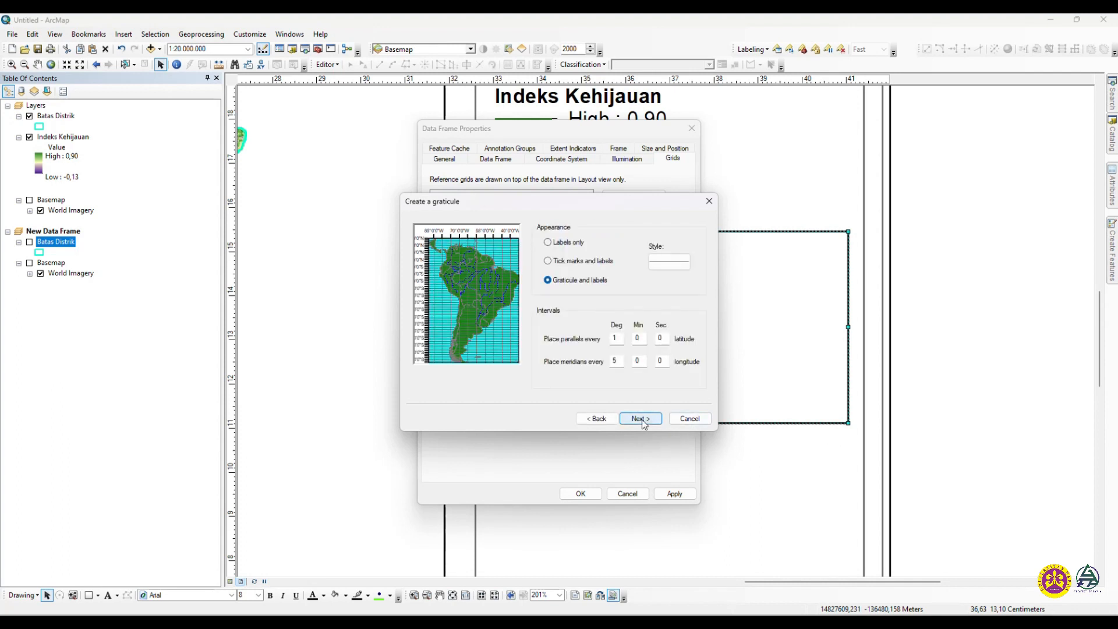
click(641, 420)
click(641, 419)
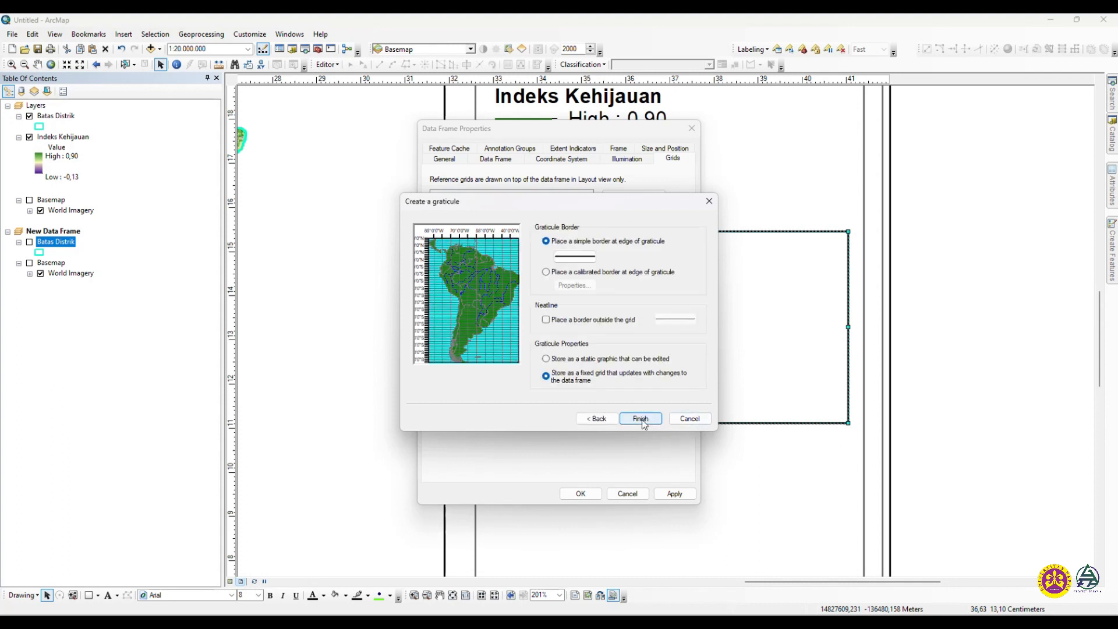
click(642, 419)
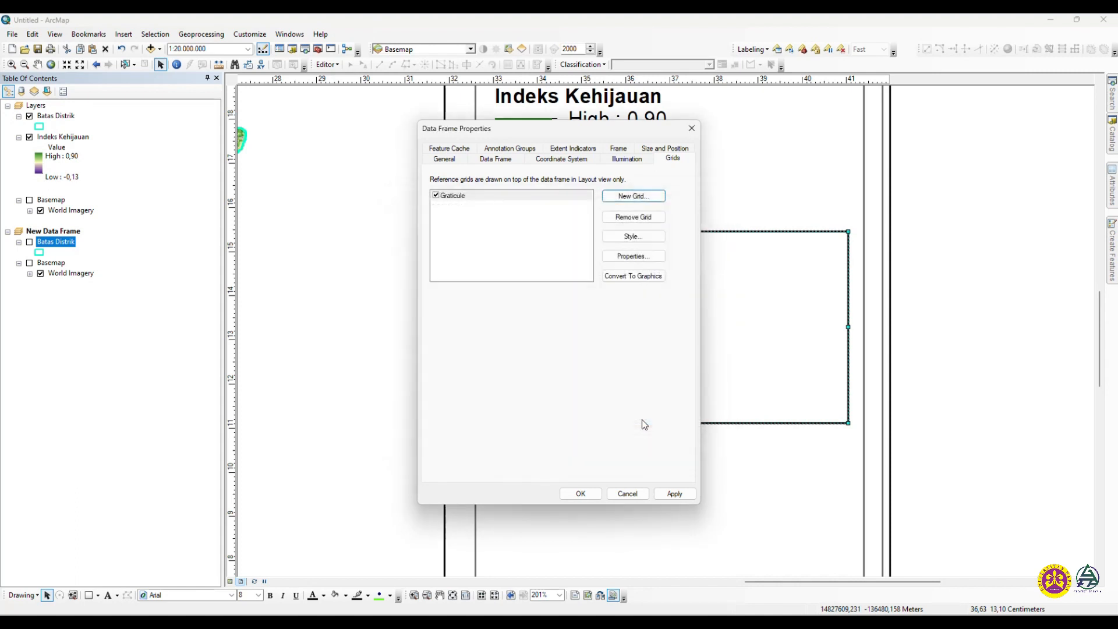
click(676, 494)
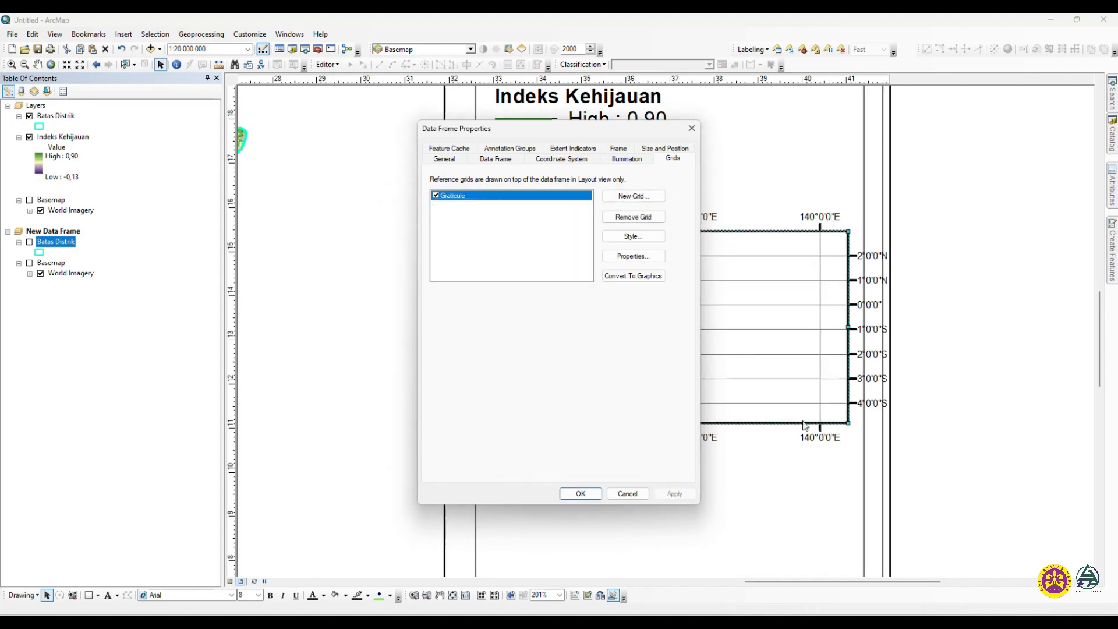
Set the inset graticule's Y-axis interval to 2 degrees and turn off its interior lines and ticks
drag(592, 129, 333, 146)
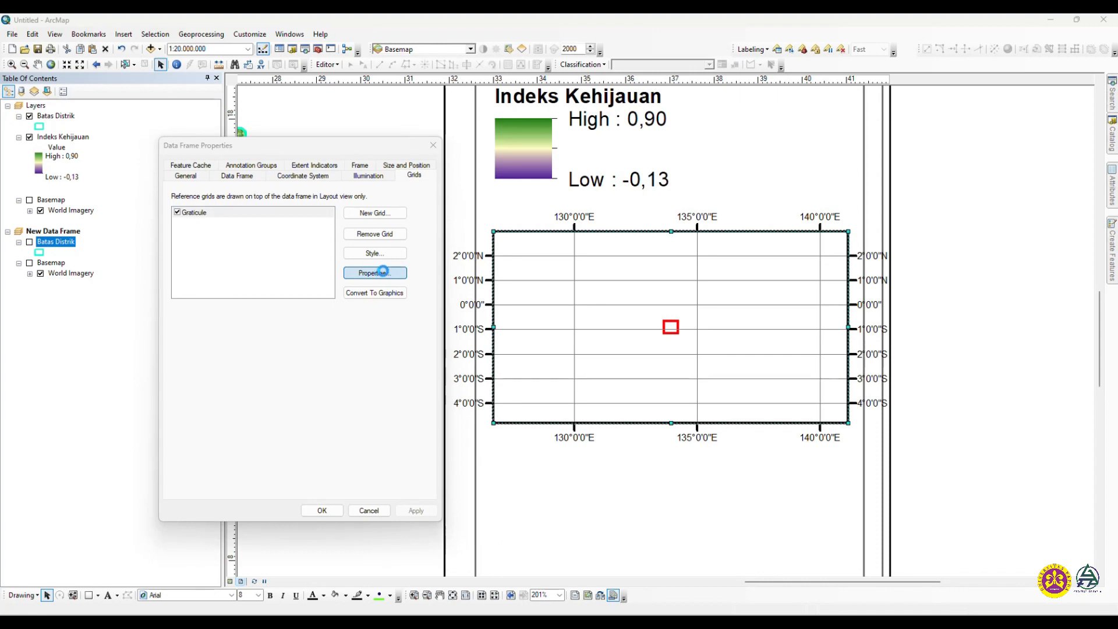
click(380, 273)
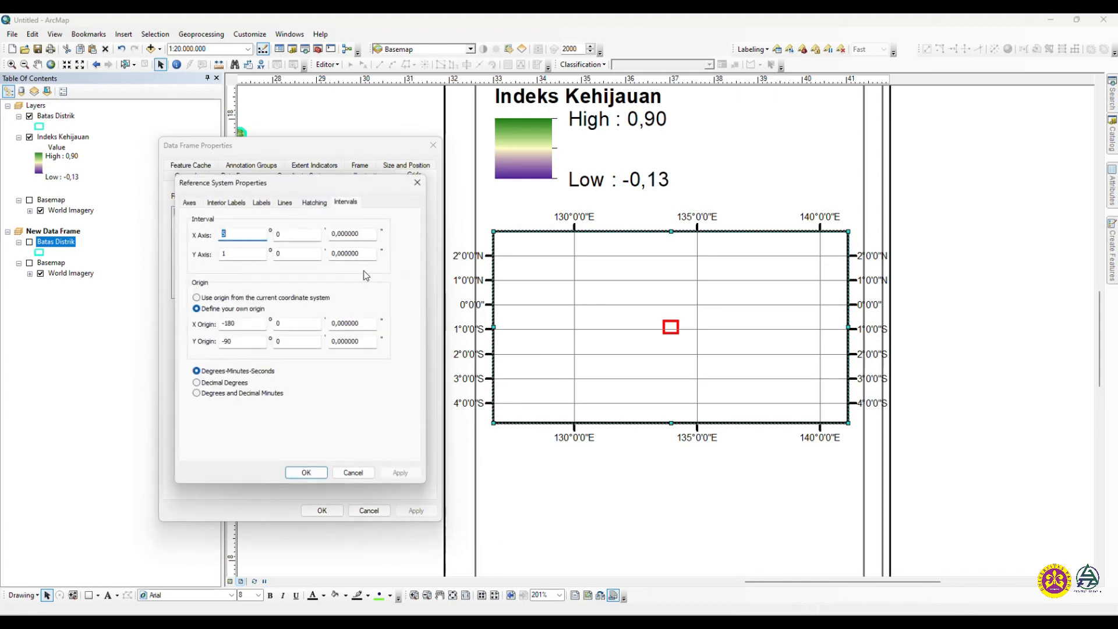
double_click(230, 256)
text(2)
click(347, 203)
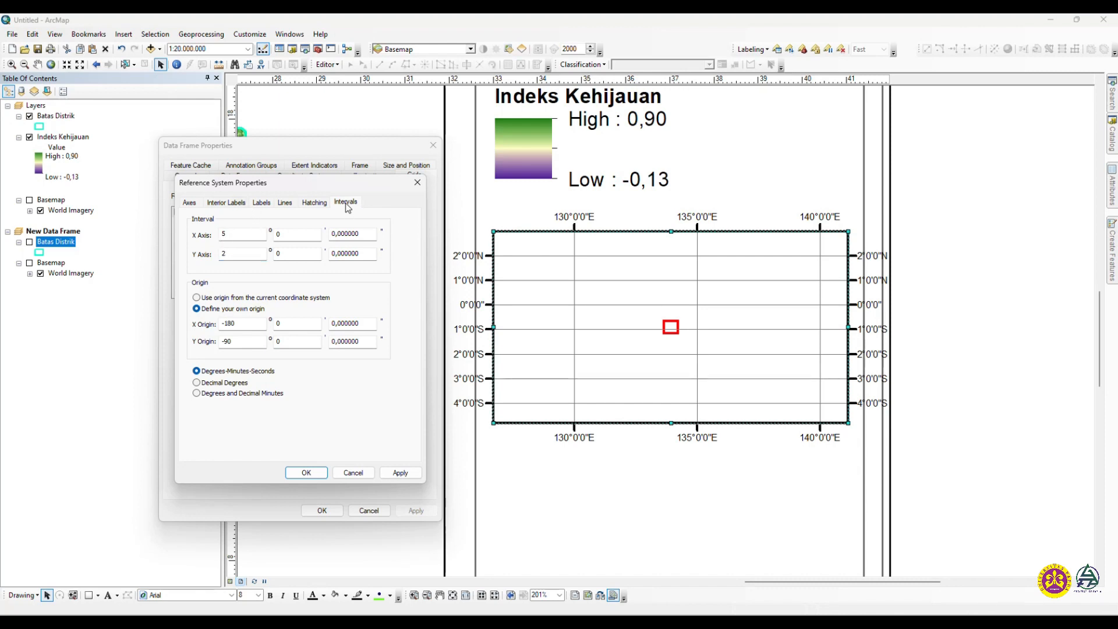
click(288, 203)
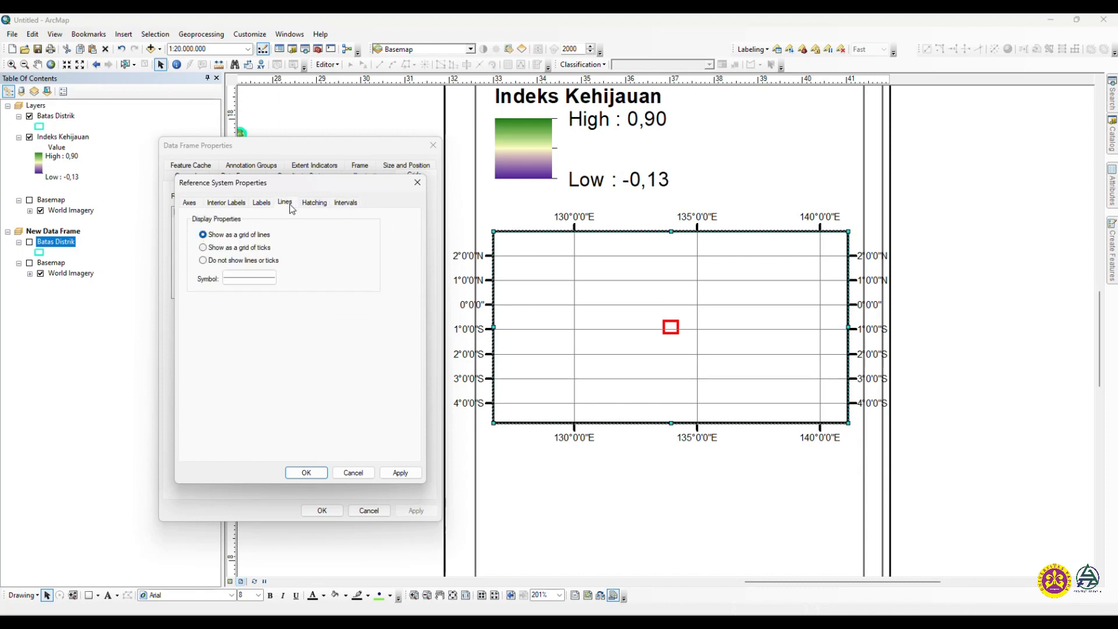
click(211, 262)
Make the graticule's right-side labels vertical, set the label size to 5 and apply the changes to the inset
click(263, 203)
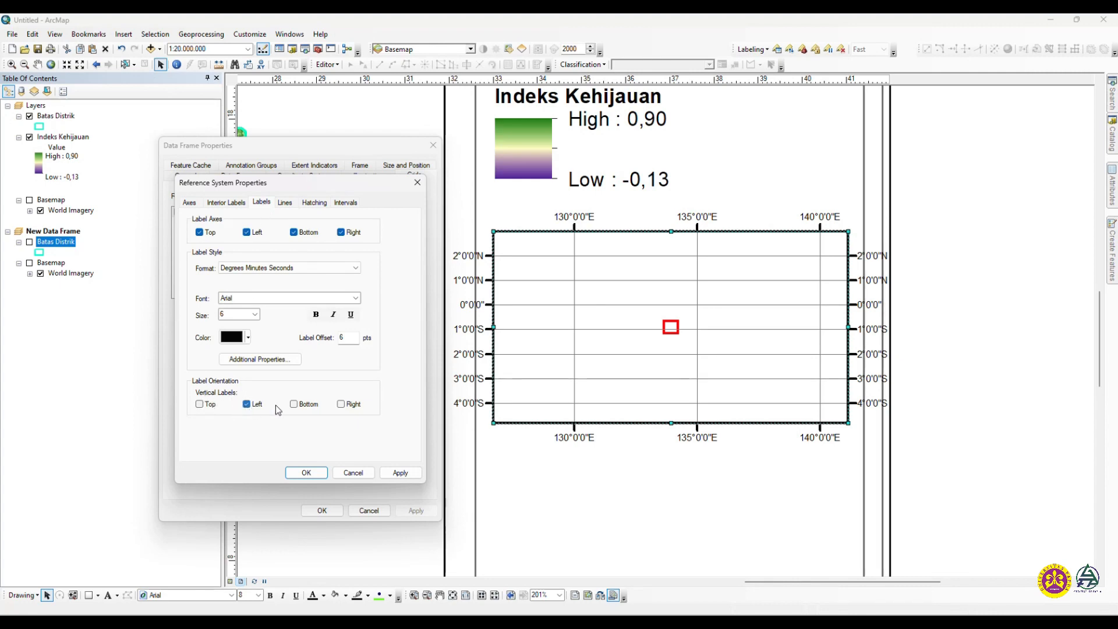
click(341, 404)
click(257, 315)
scroll(245, 326, up, 1)
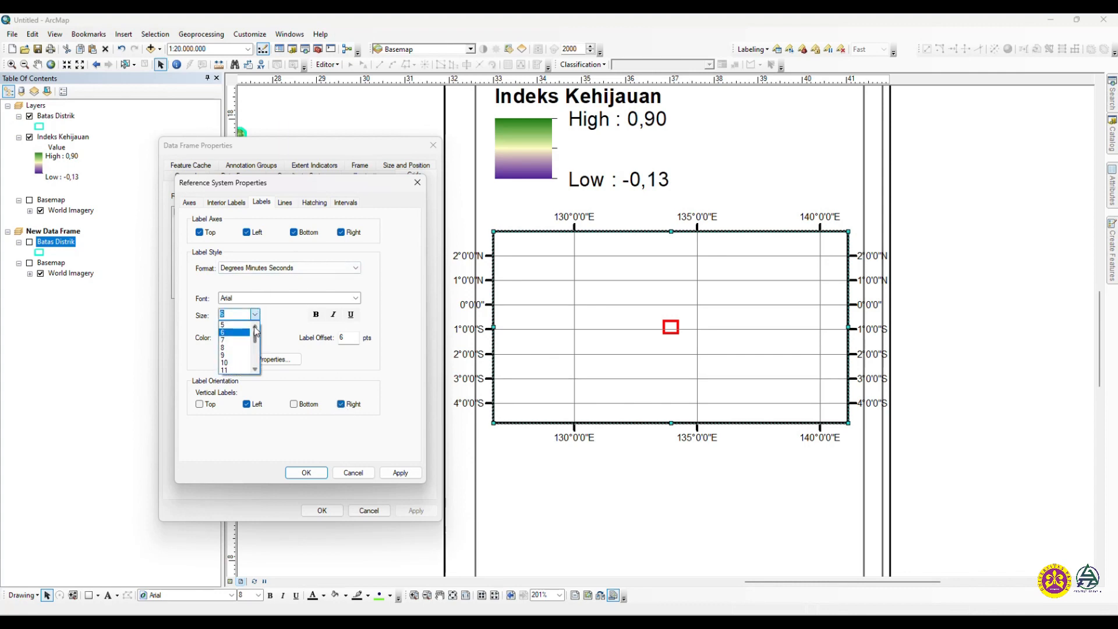
click(239, 325)
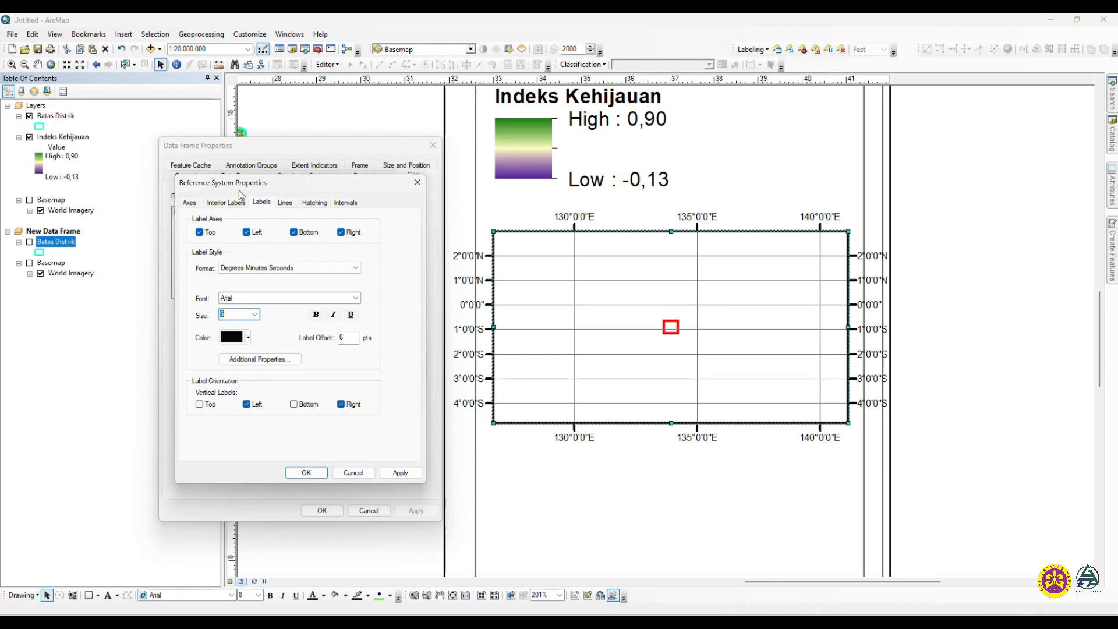
click(308, 473)
click(424, 511)
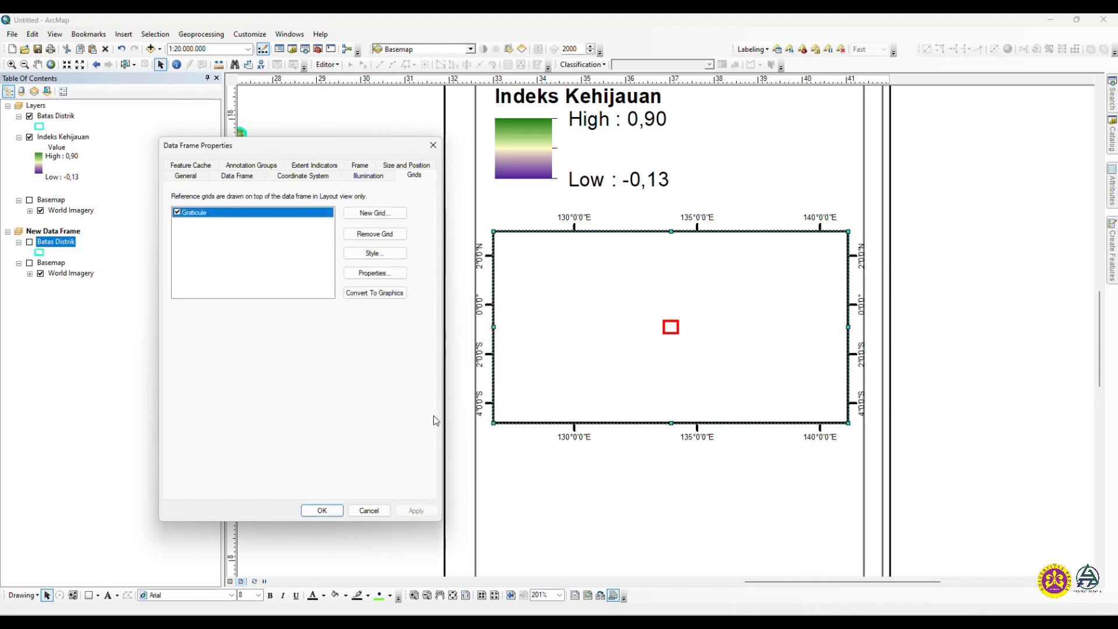
Review the inset graticule's interval, label, interior label and axis tick settings
click(369, 273)
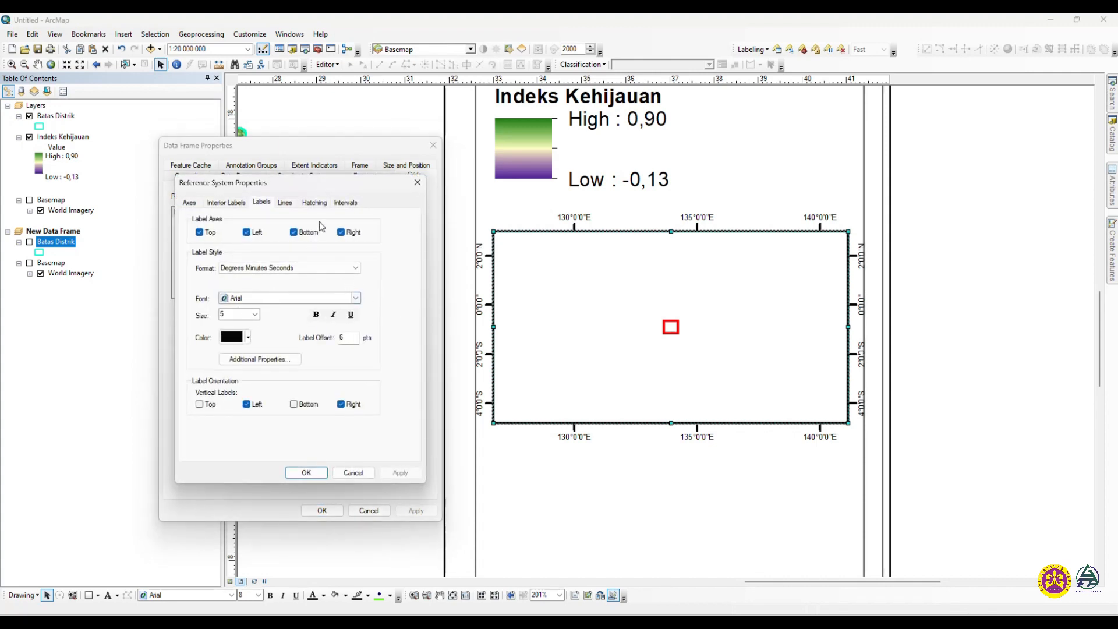
click(339, 204)
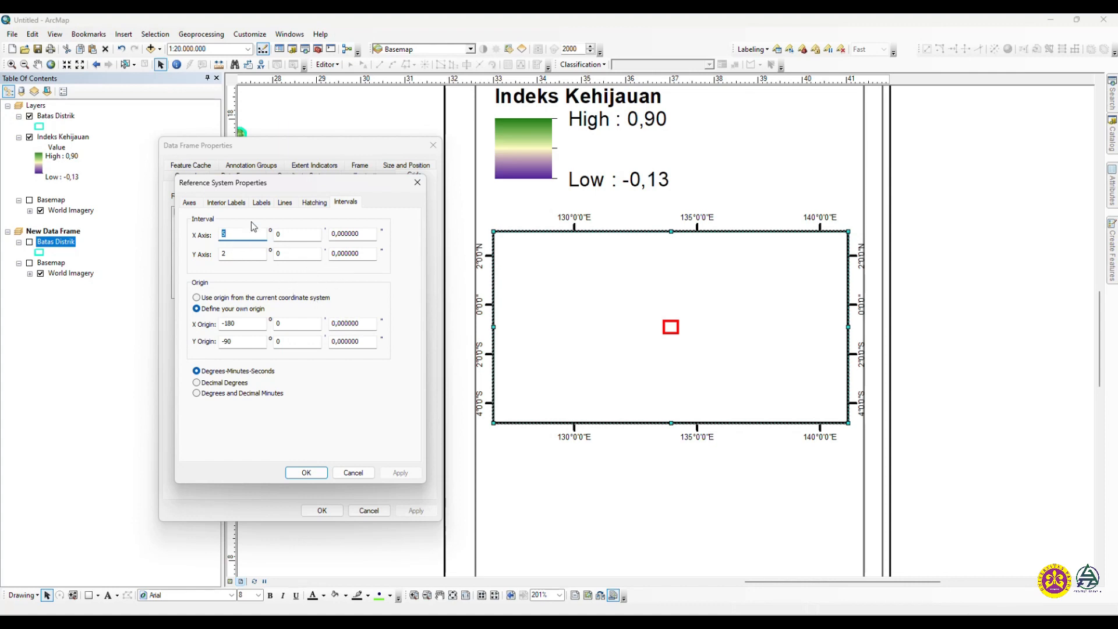
click(263, 204)
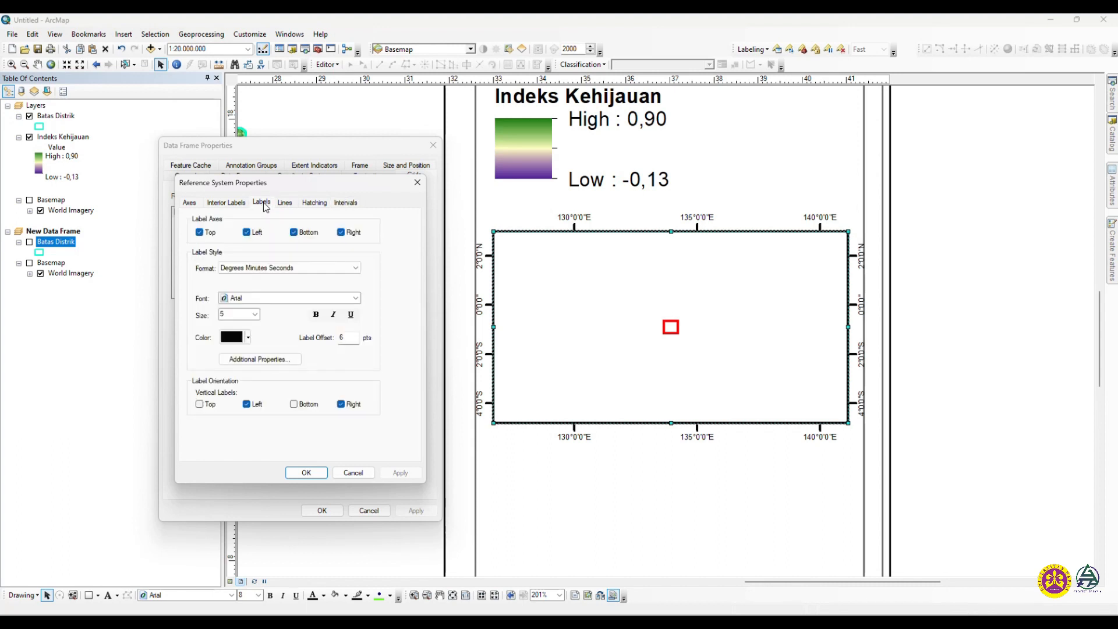
click(238, 205)
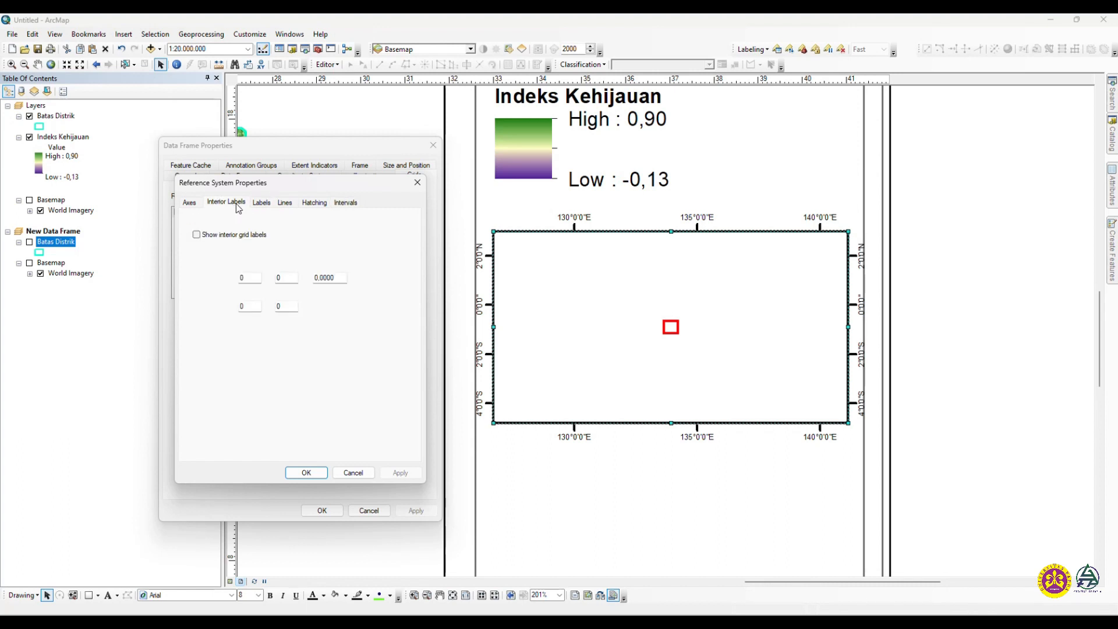
click(192, 203)
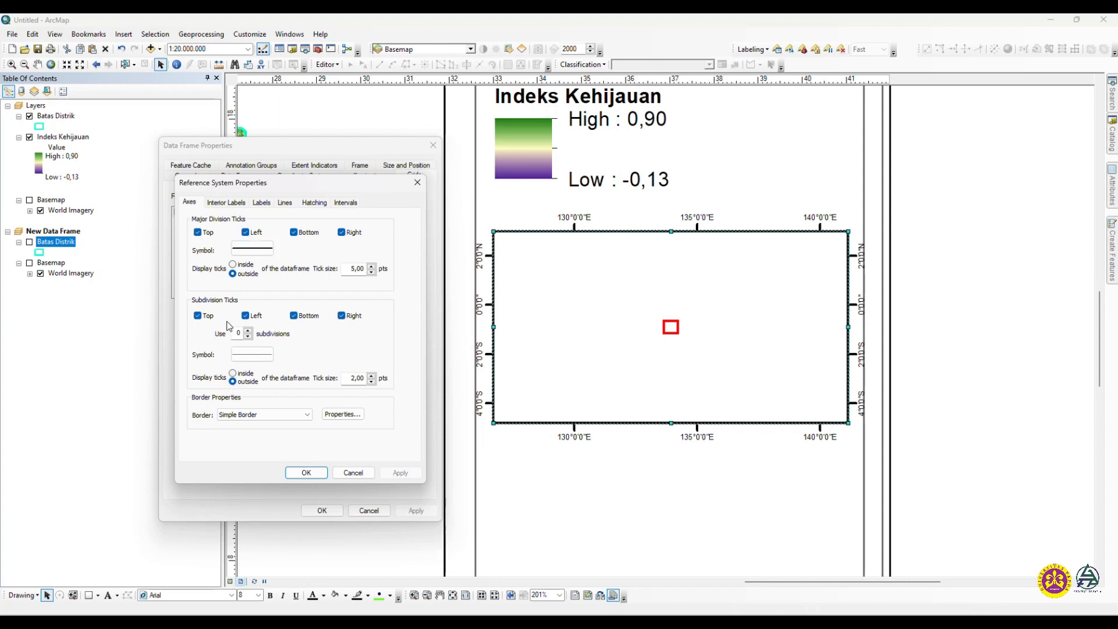
click(372, 382)
click(217, 204)
Reduce the graticule labels' offset from the inset frame, with the label size set to 5, and apply it
click(262, 202)
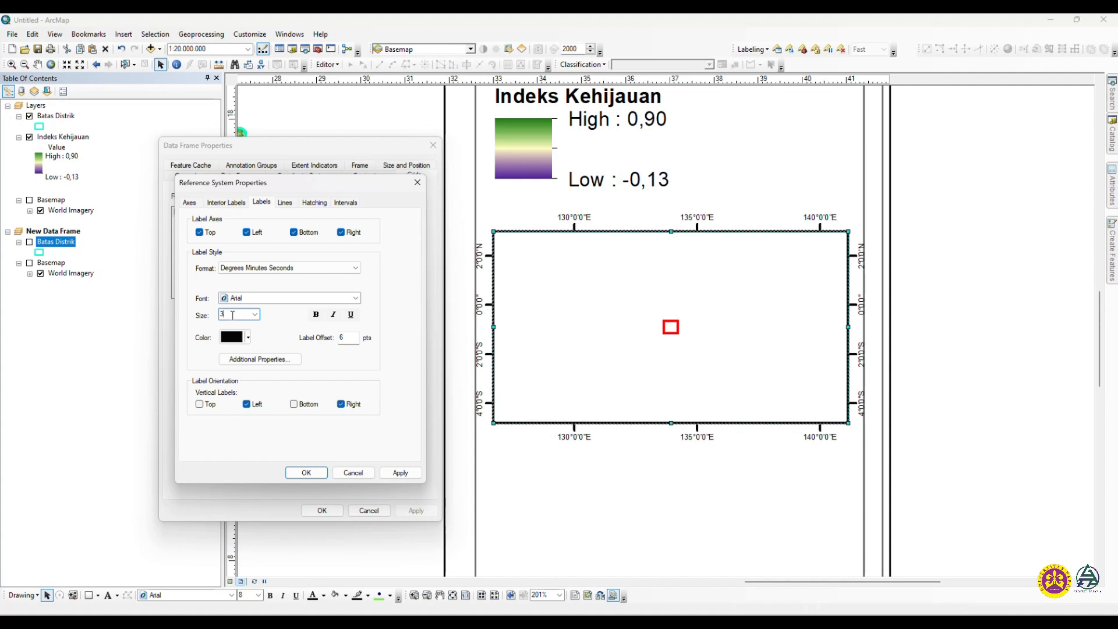
double_click(353, 338)
double_click(225, 316)
text(5)
double_click(352, 340)
click(313, 474)
click(415, 512)
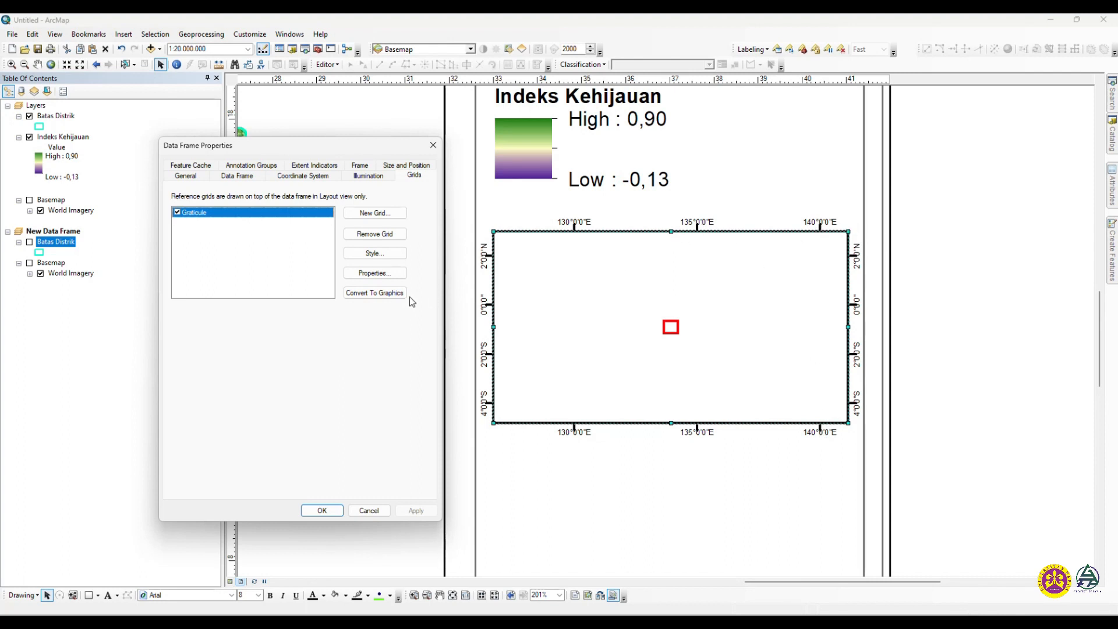
Reduce the inset graticule's major division tick size and label size, and apply both changes to the inset
click(375, 274)
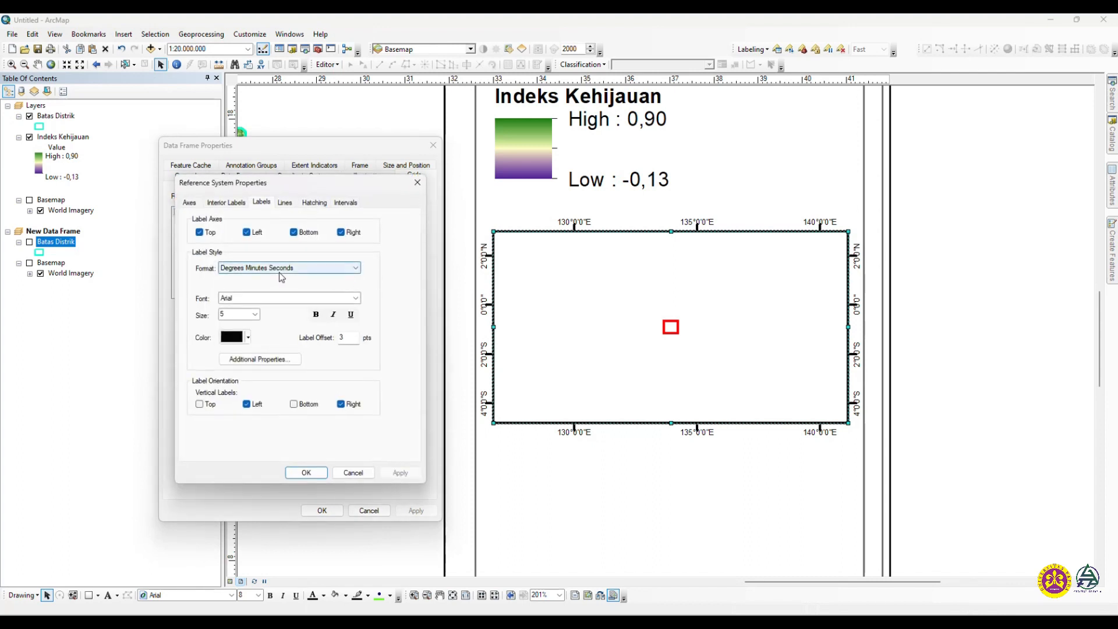
click(222, 203)
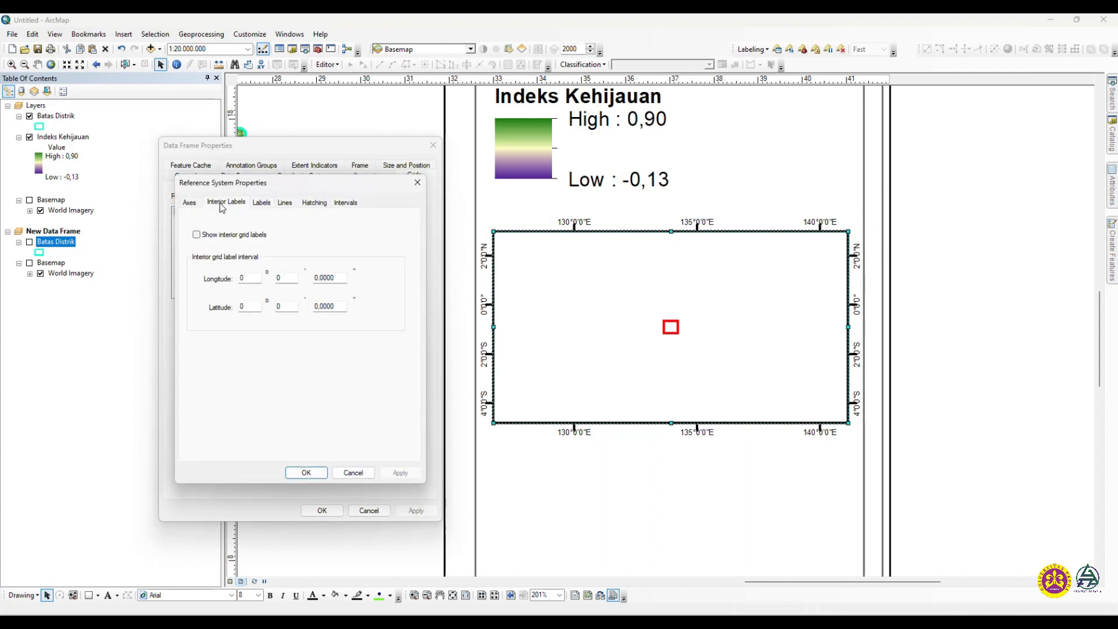
click(191, 204)
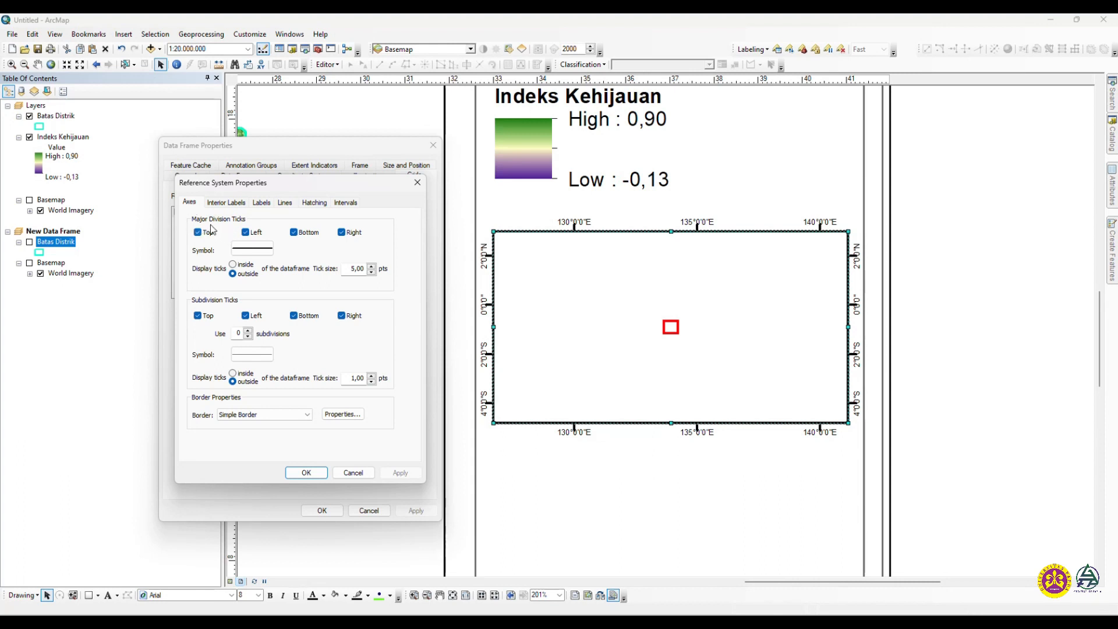
click(372, 272)
click(261, 203)
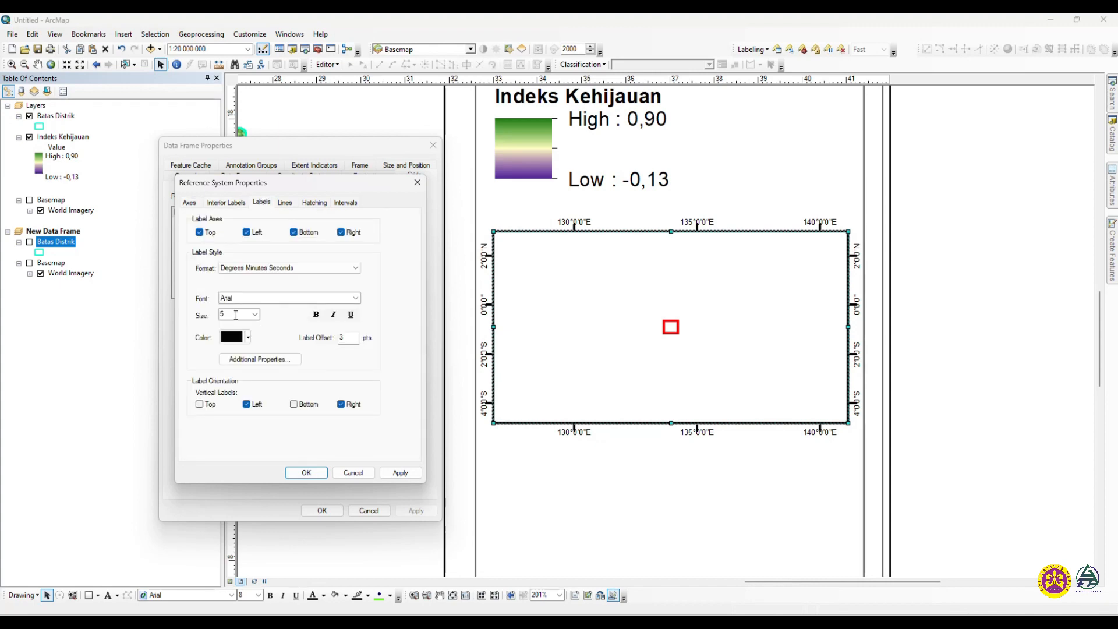
double_click(236, 315)
click(306, 472)
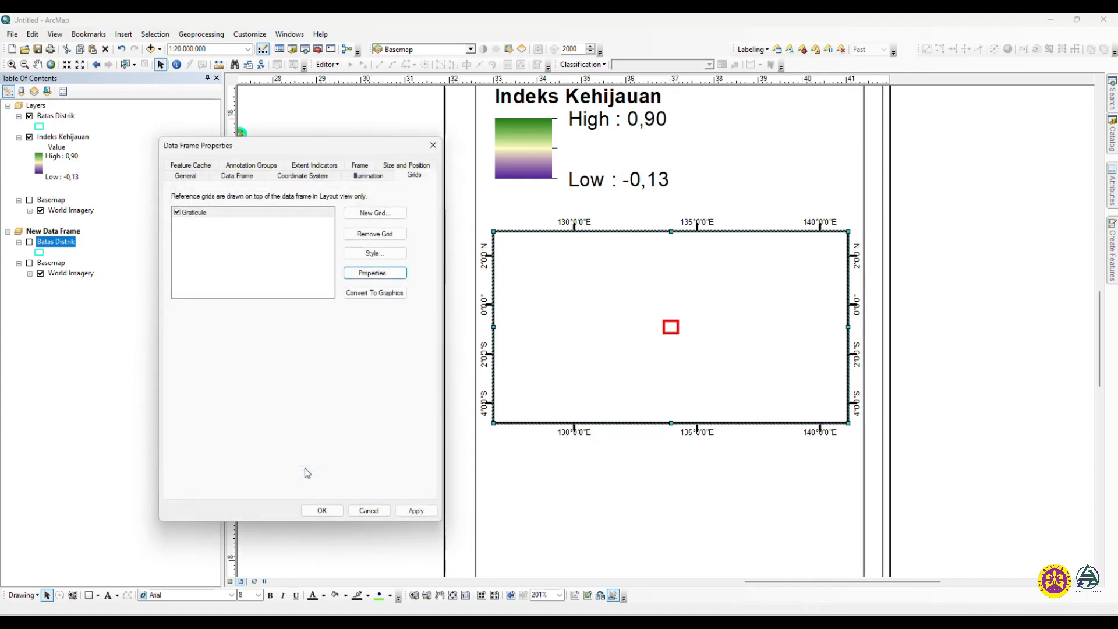
click(322, 511)
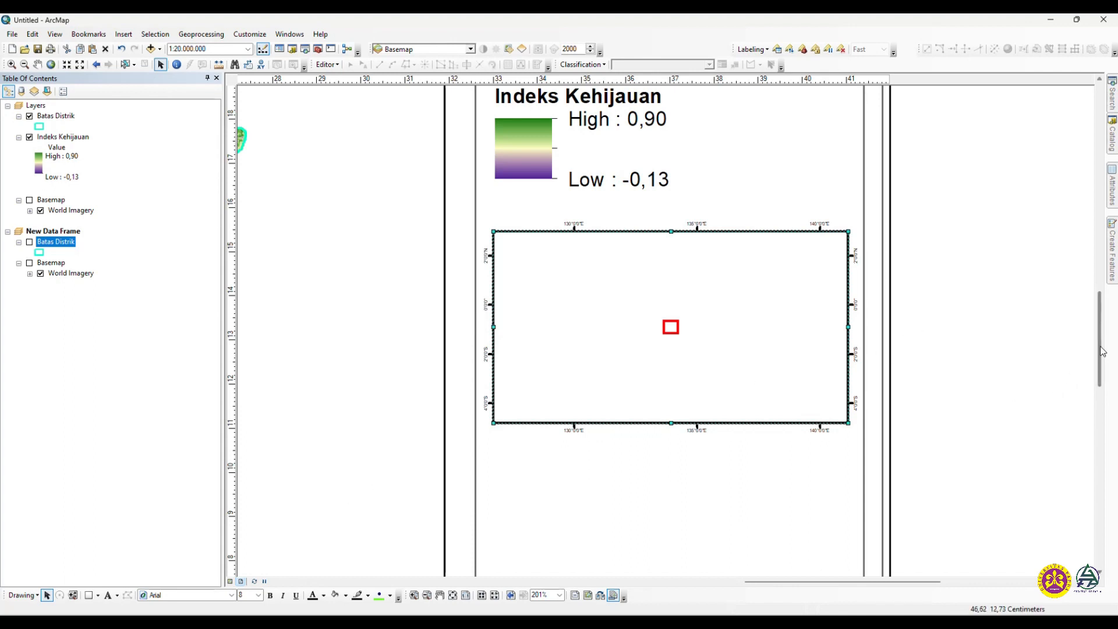
Shift the Keterangan legend slightly to line up with the left edge of the inset frame
drag(1103, 352, 1095, 315)
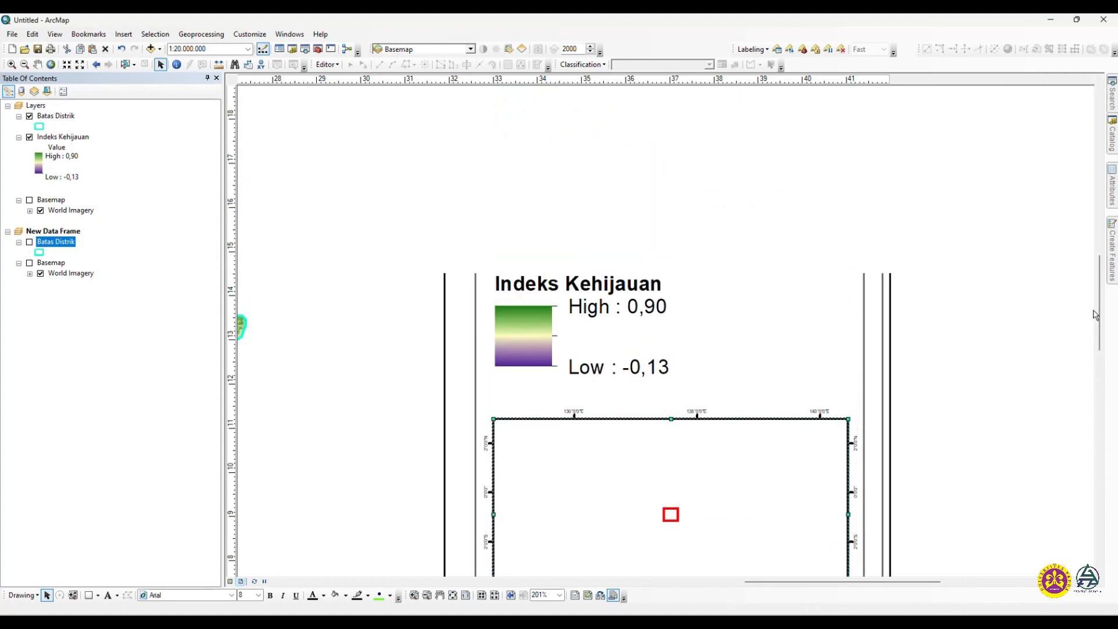
click(588, 257)
mouse_move(588, 257)
mouse_down()
mouse_move(581, 264)
mouse_move(585, 246)
mouse_up()
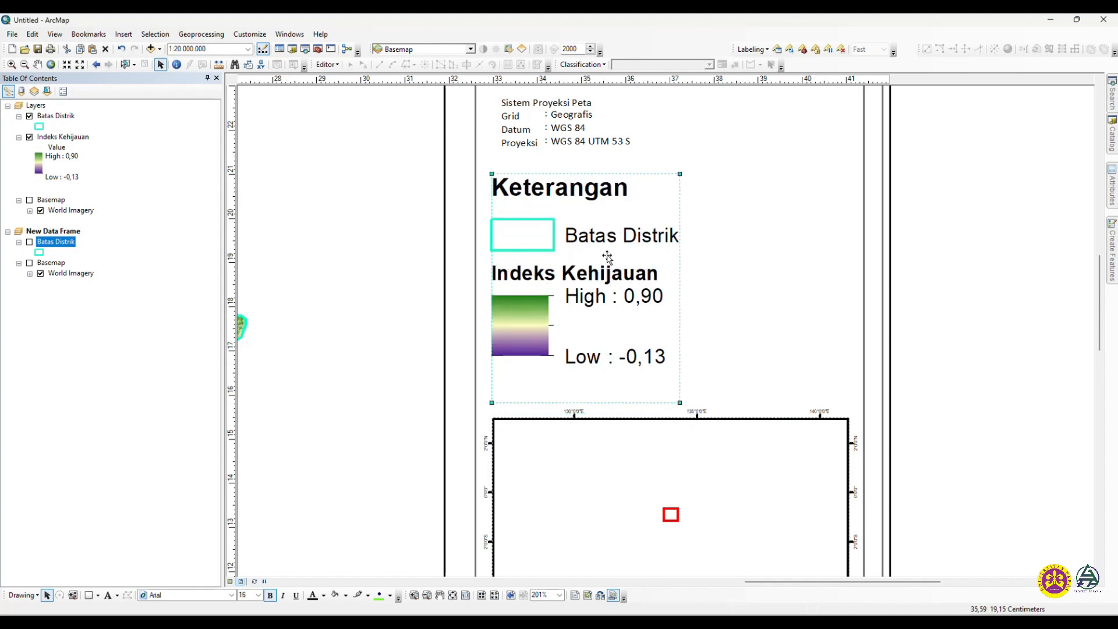
Move the inset data frame slightly down to leave more space below the legend
click(729, 437)
scroll(729, 437, down, 1)
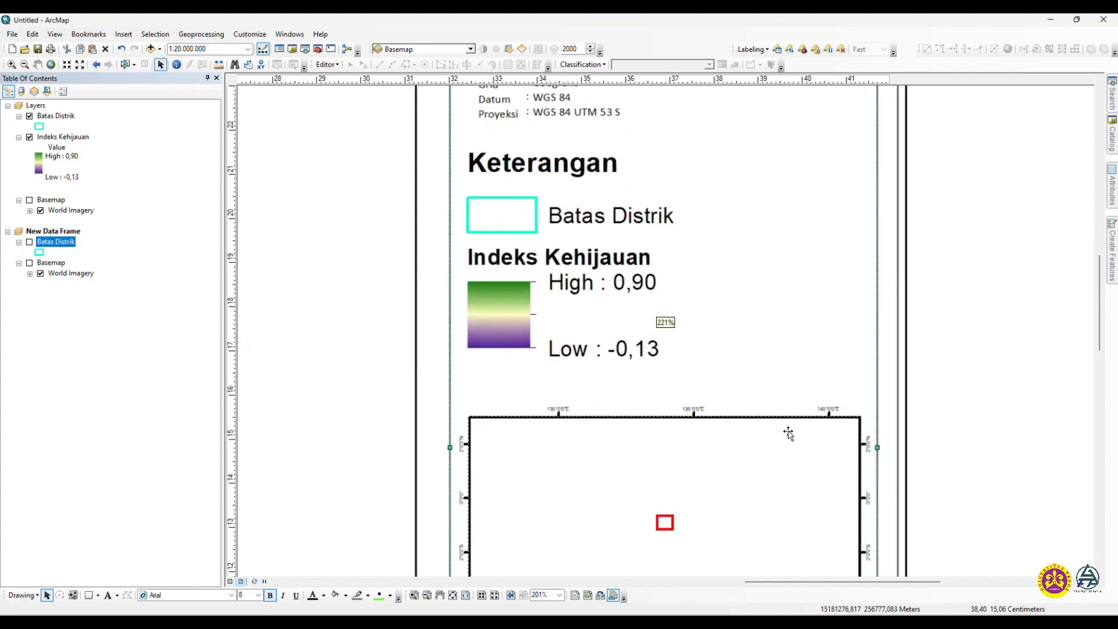
scroll(789, 434, up, 1)
drag(1099, 305, 1100, 349)
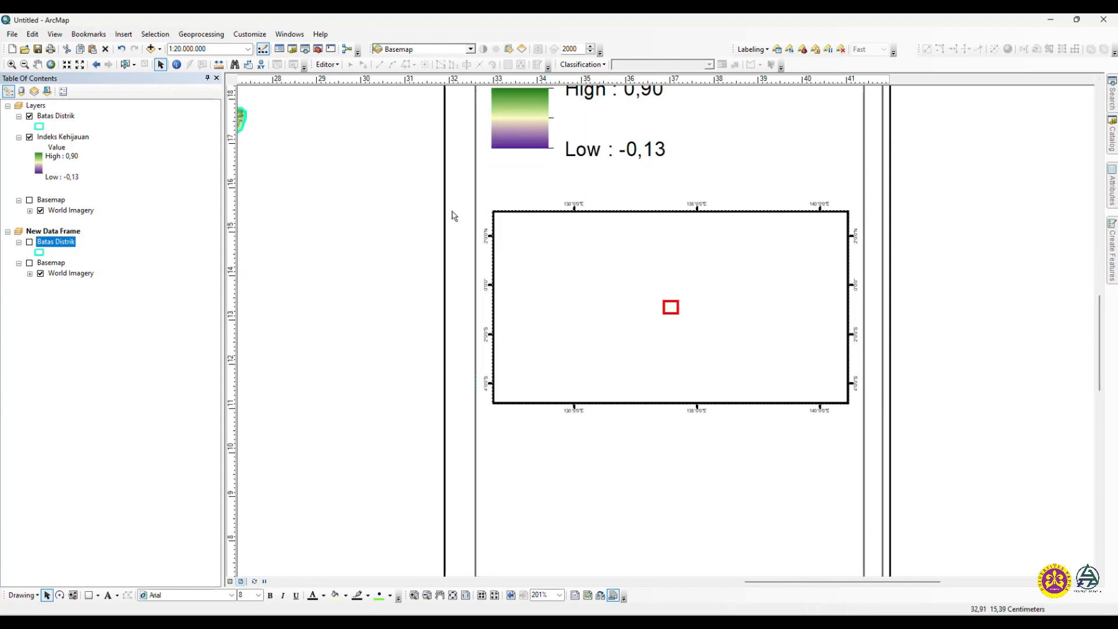
drag(409, 180, 966, 442)
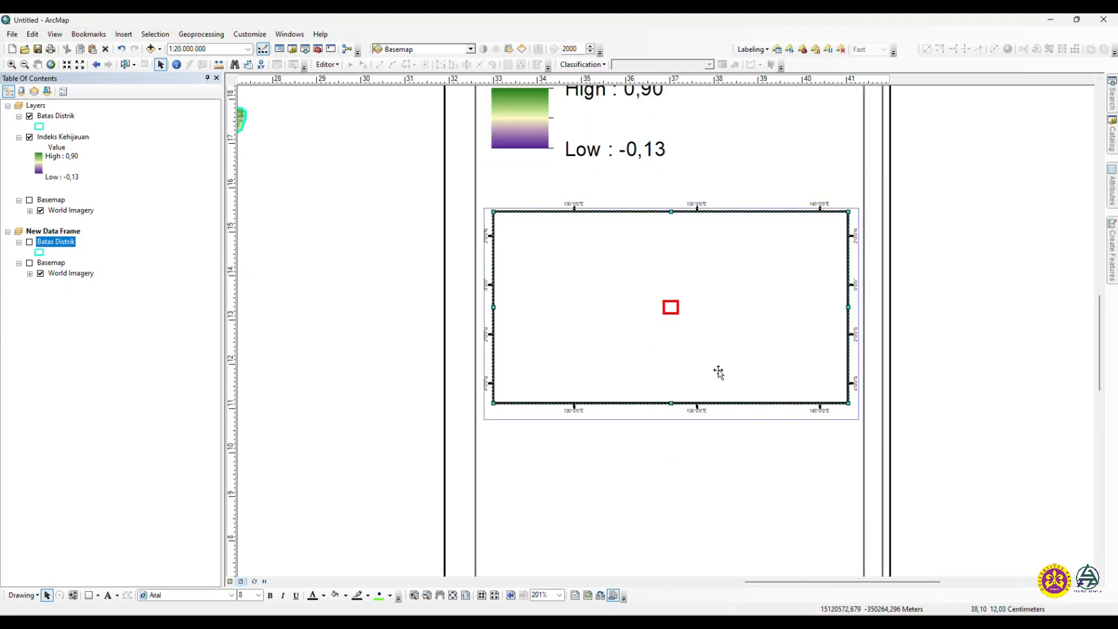
drag(718, 373, 719, 382)
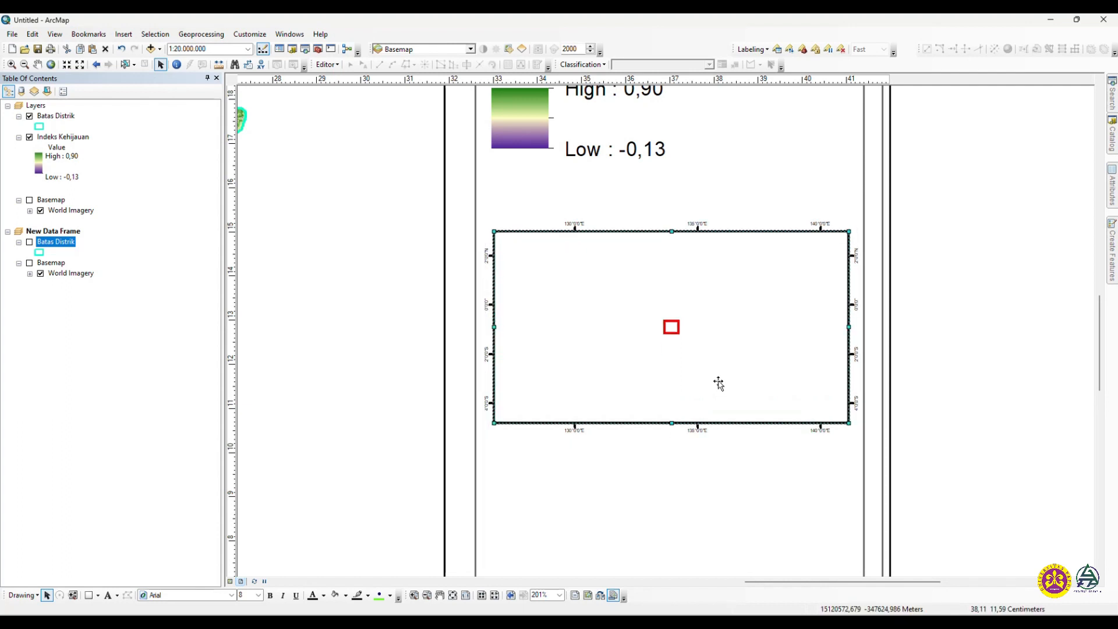
Duplicate the district subtitle text below the map title and place the copy just above the inset frame
drag(1100, 325, 1097, 250)
click(685, 125)
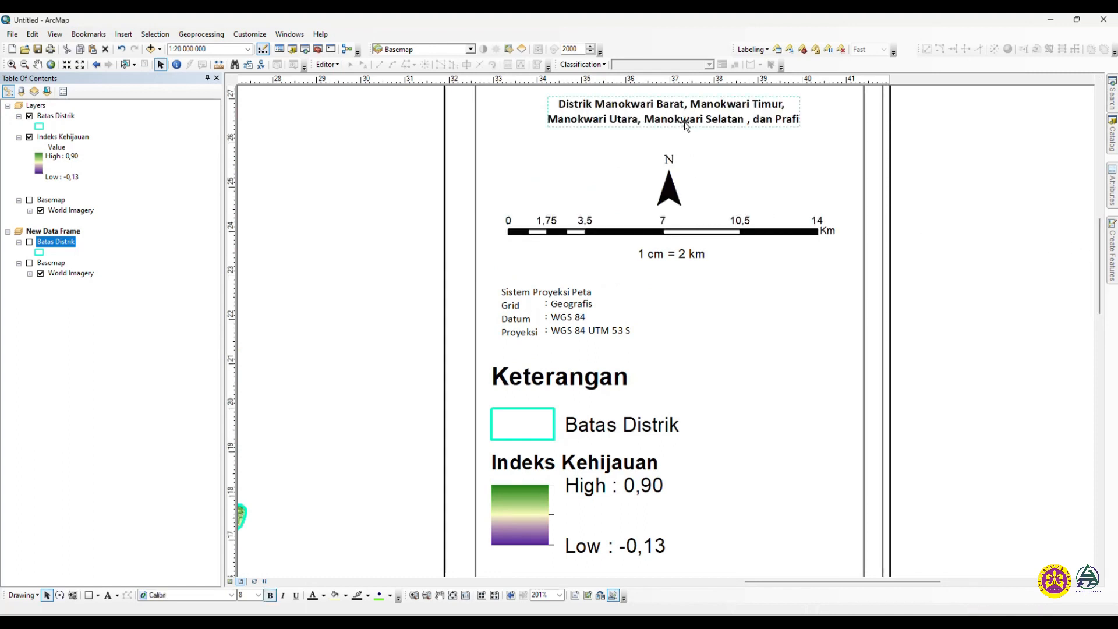
right_click(686, 121)
click(739, 170)
scroll(862, 221, down, 5)
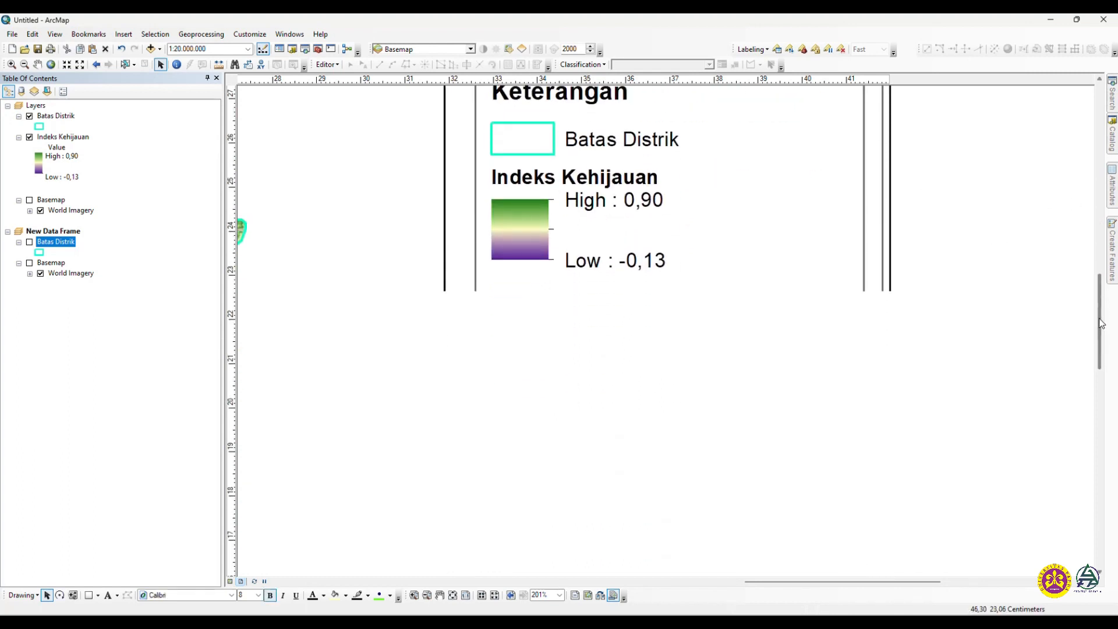
right_click(940, 178)
click(979, 275)
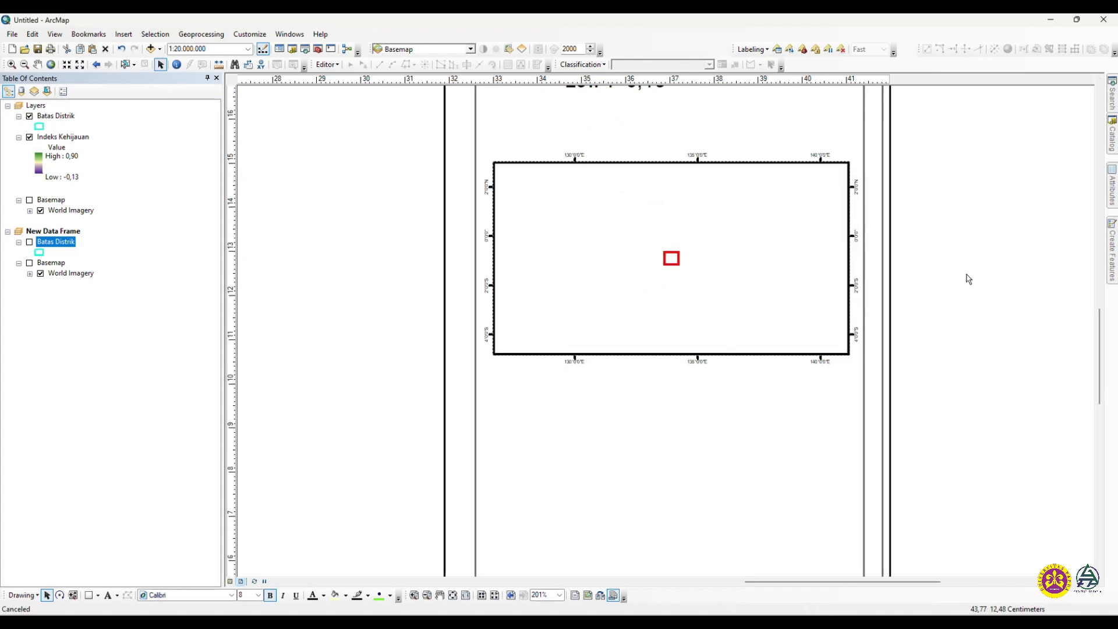
drag(1102, 334, 1096, 284)
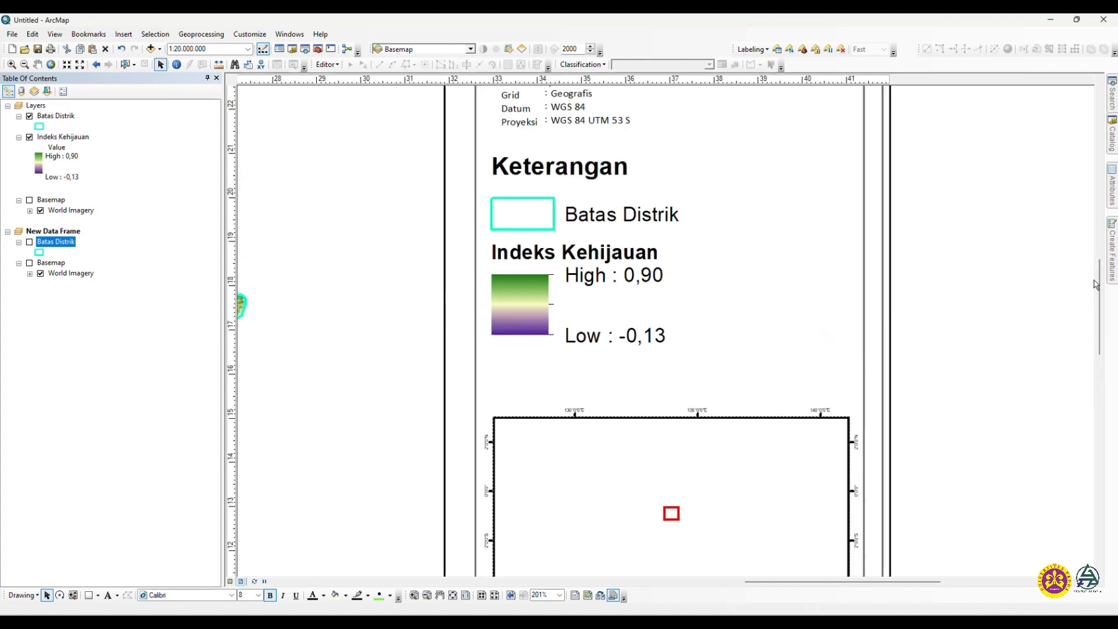
click(452, 595)
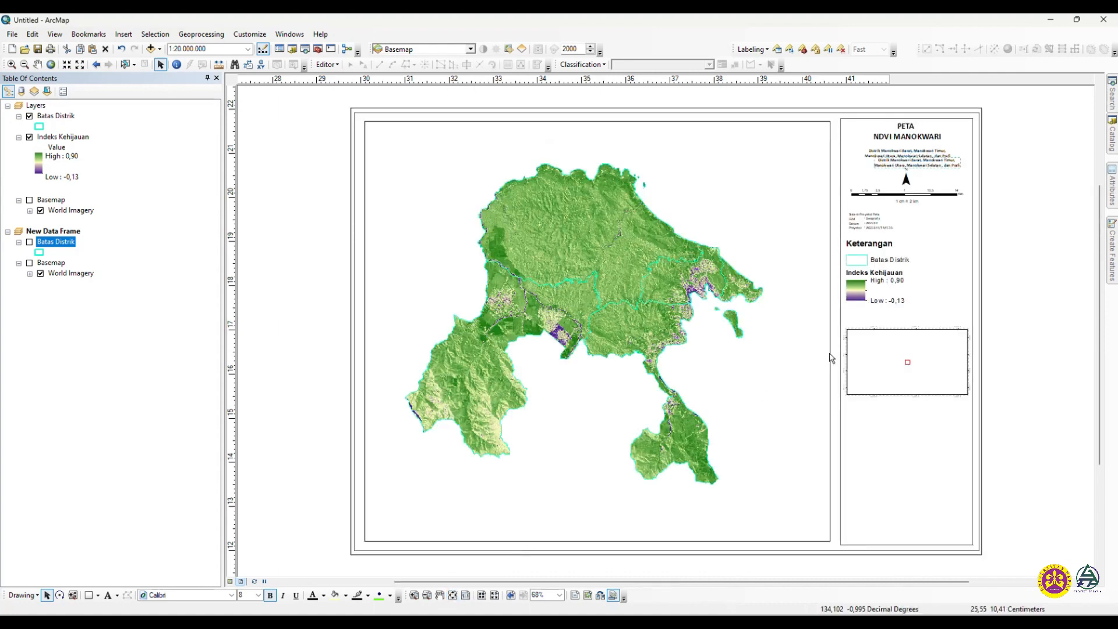
drag(916, 163, 894, 321)
Change the copied text above the inset to "Inset Peta"
right_click(894, 318)
click(923, 515)
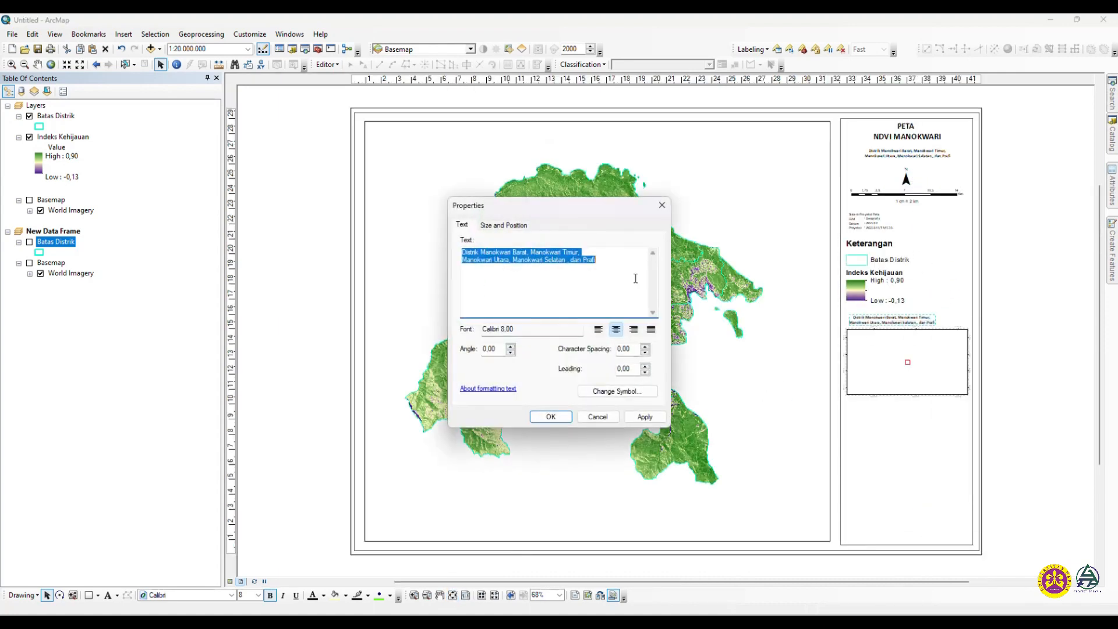
text(Inset Peta)
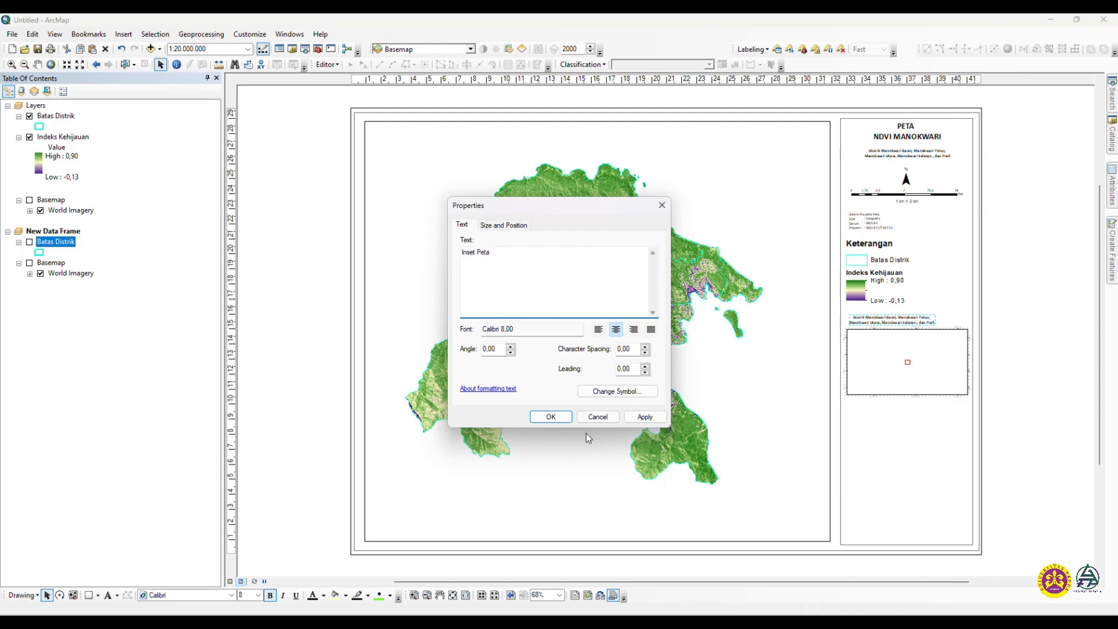
click(551, 417)
Nudge the "Inset Peta" label to align with the left edge of the inset frame
drag(892, 323, 1016, 429)
click(413, 595)
click(47, 595)
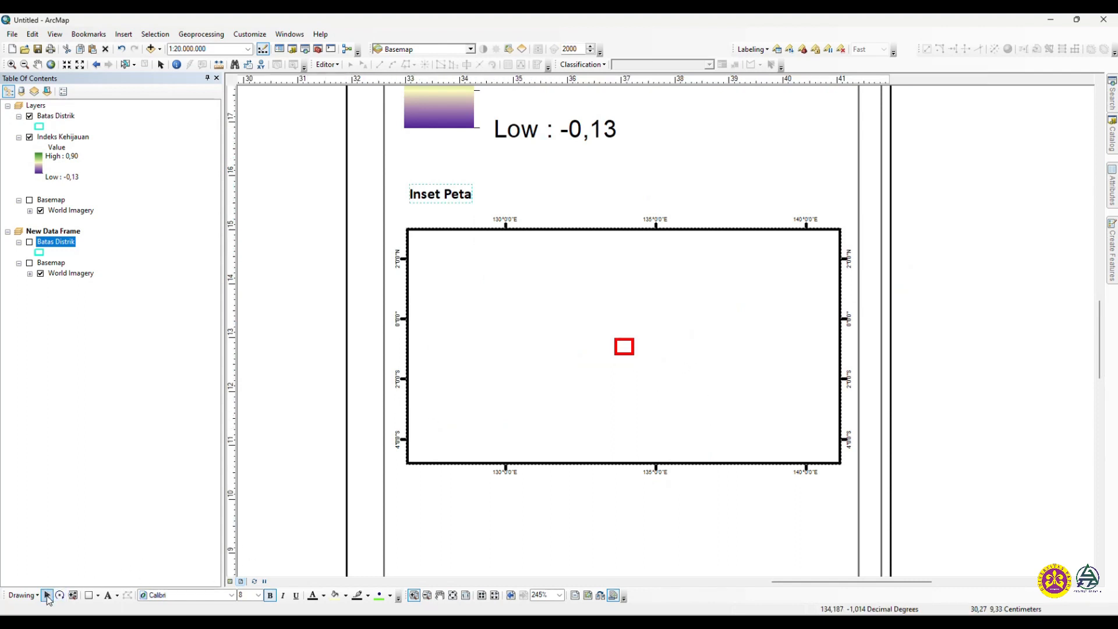
click(460, 220)
click(445, 196)
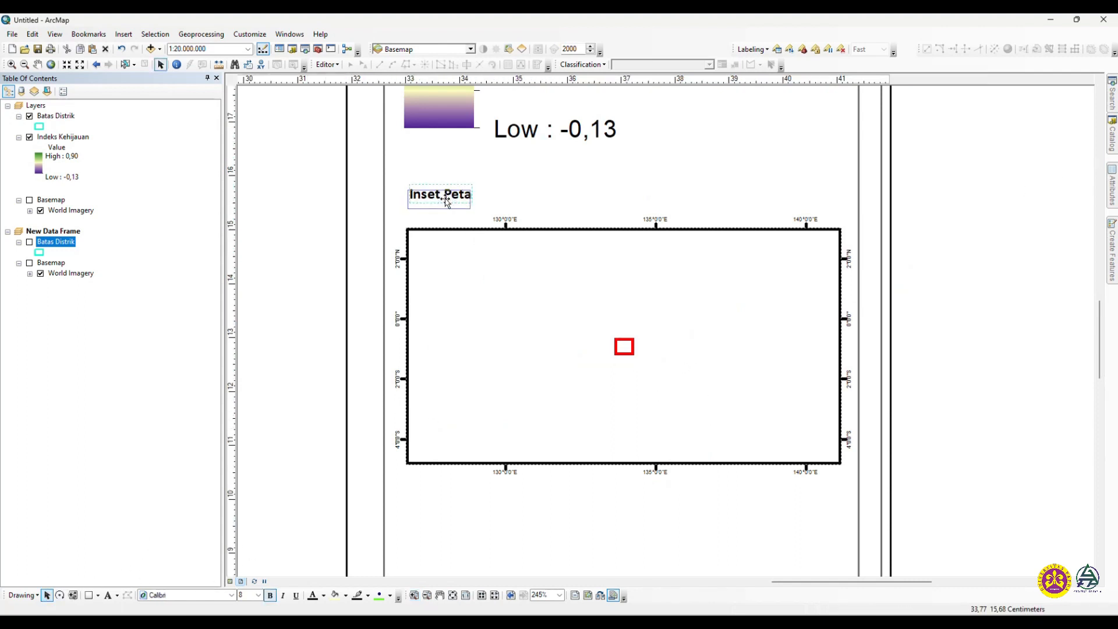
drag(445, 196, 442, 201)
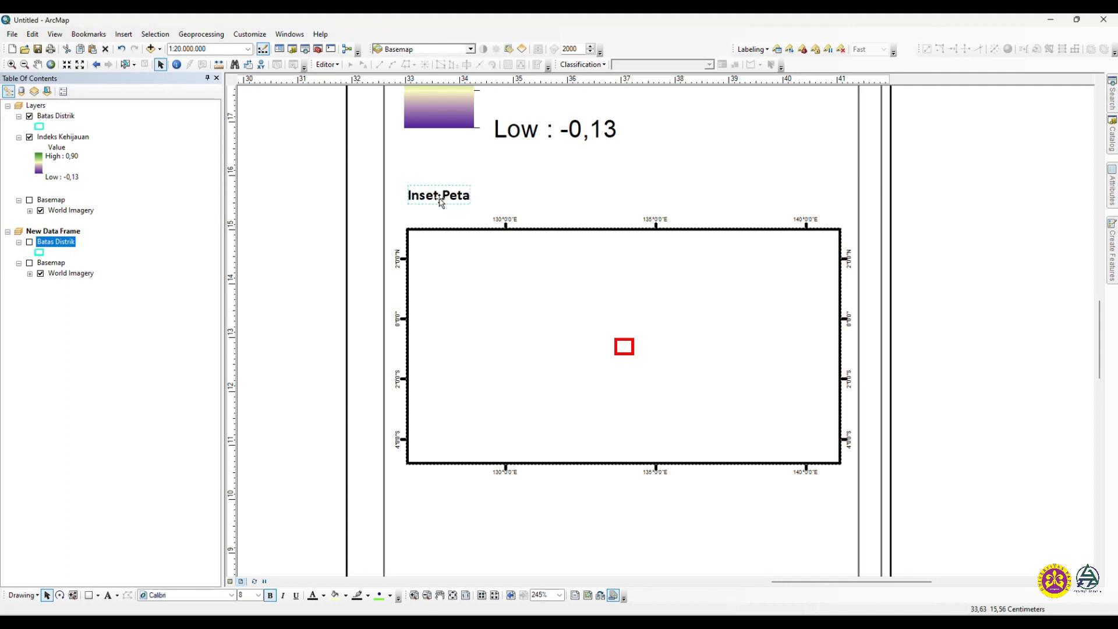
click(1000, 257)
Duplicate the "Inset Peta" label and place the copy below the inset's lower left corner
right_click(443, 198)
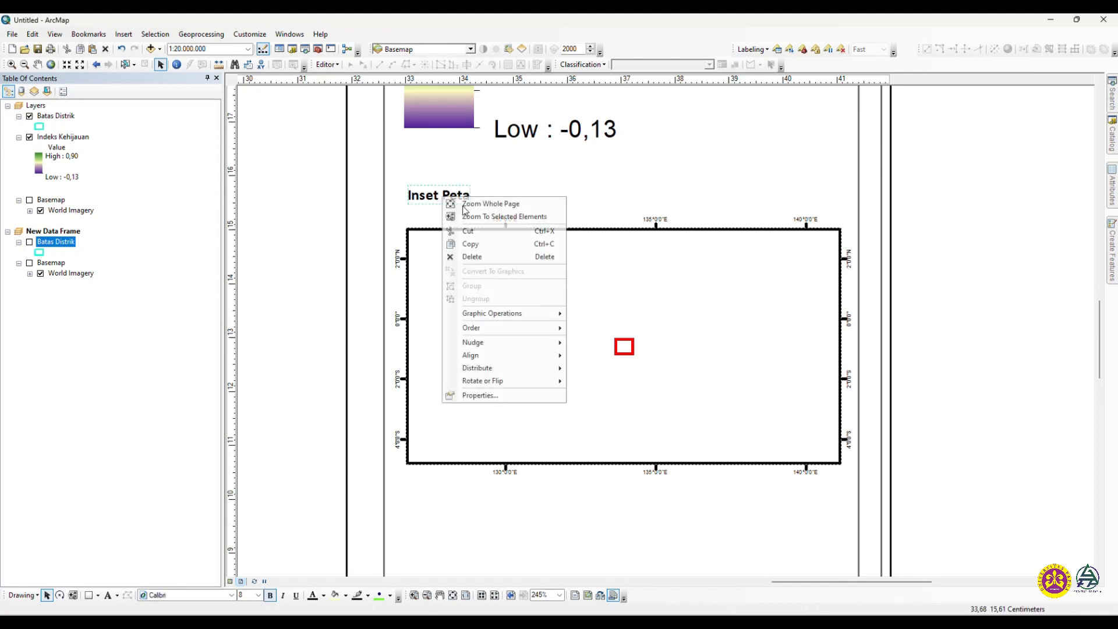
click(484, 243)
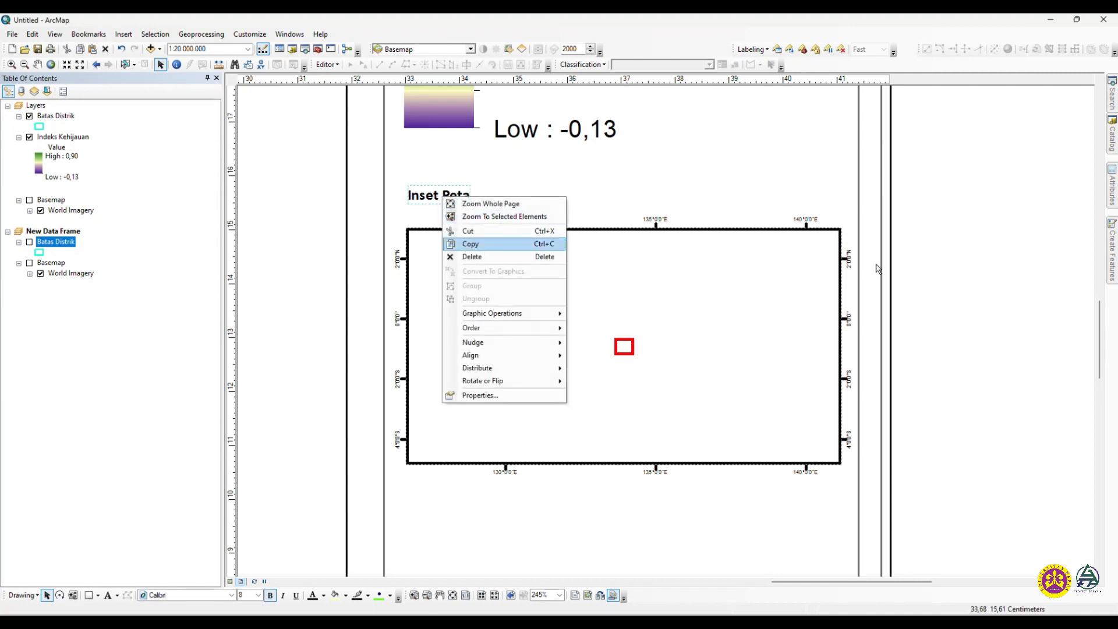
right_click(935, 268)
click(971, 358)
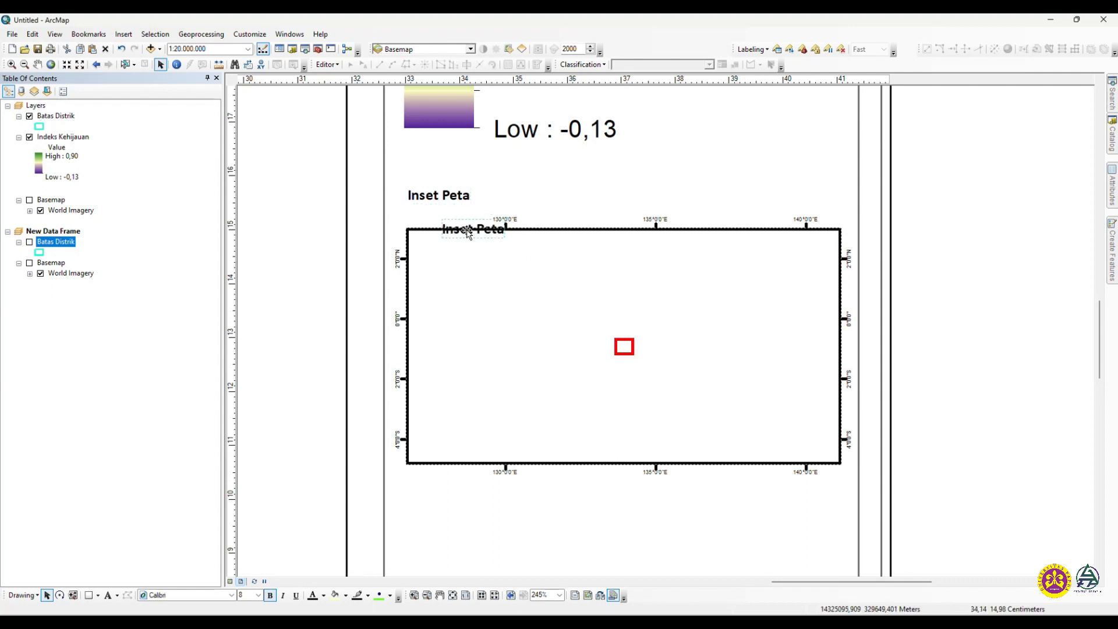
drag(467, 233, 431, 528)
Change the text of the label below the inset to "Sumber Peta"
right_click(431, 526)
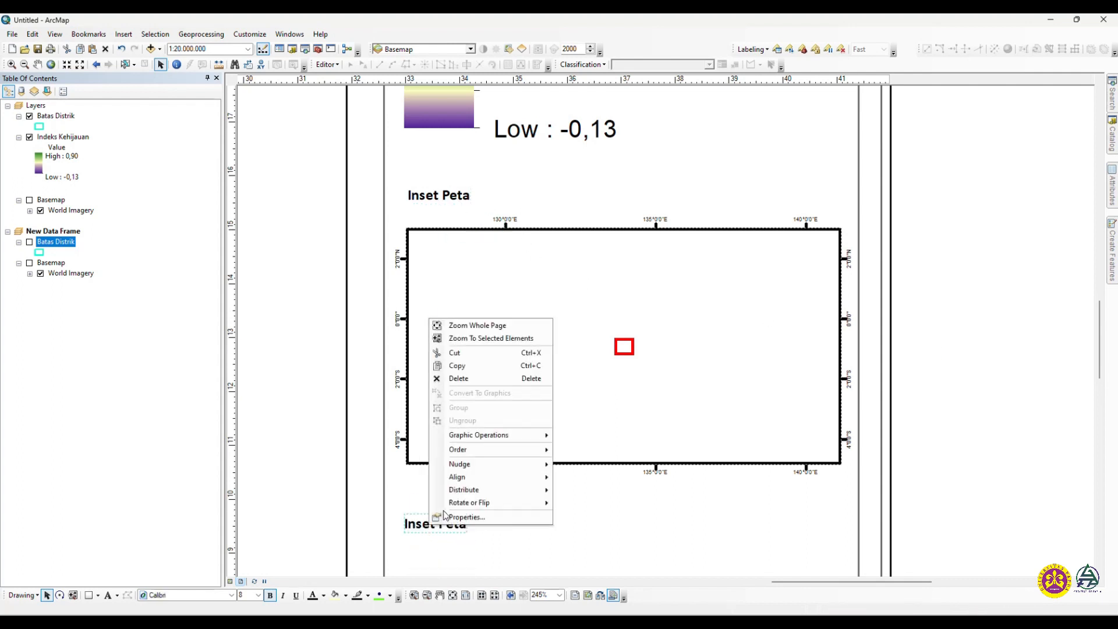
click(466, 517)
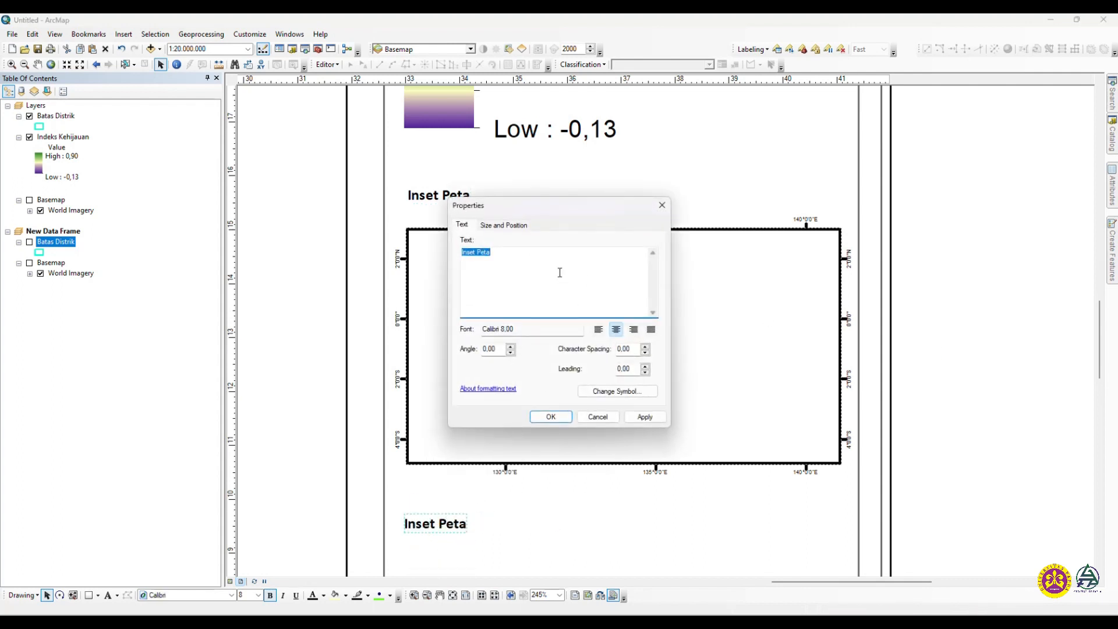
text(Sumber Pet)
click(549, 417)
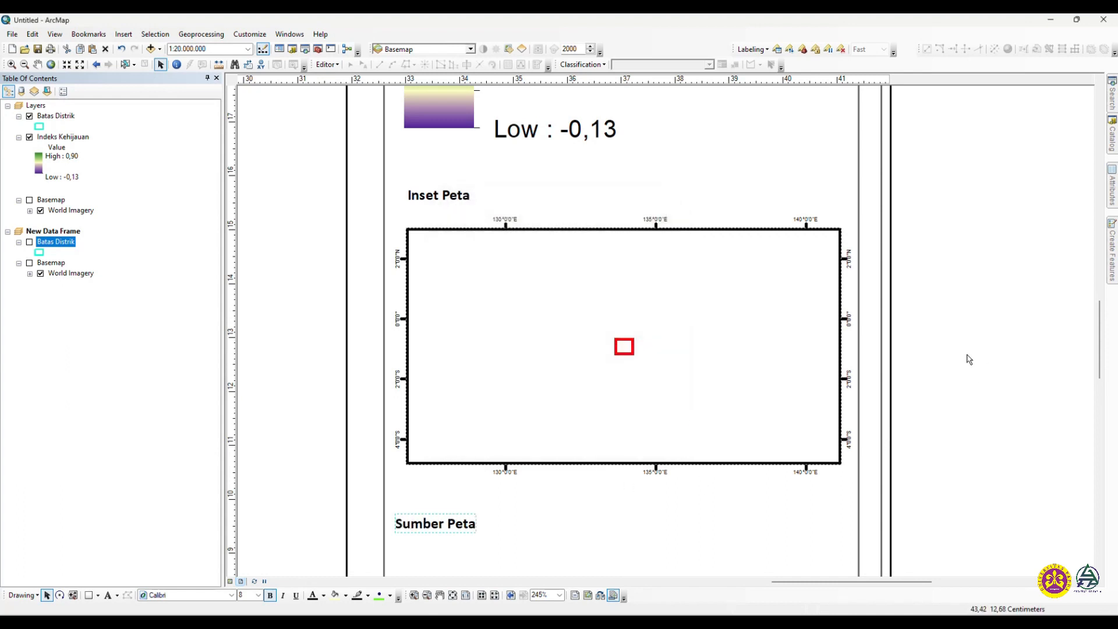
Paste another label copy under "Sumber Peta" and replace its text with "1. Peta Distrik Manokwari, BIG, 2022"
right_click(943, 336)
click(985, 435)
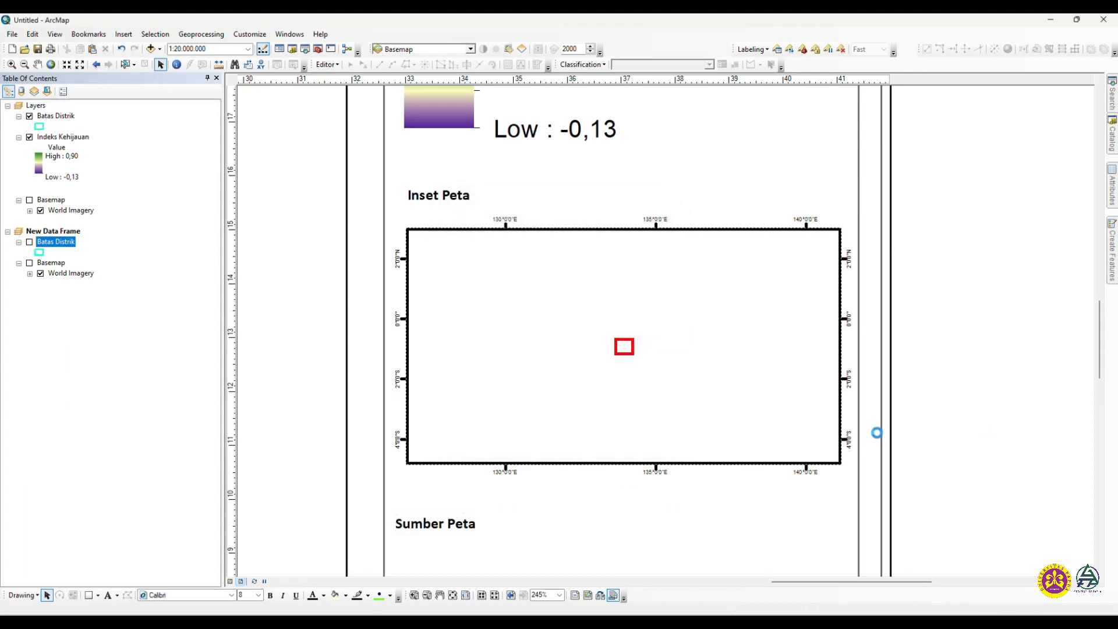
drag(479, 233, 445, 547)
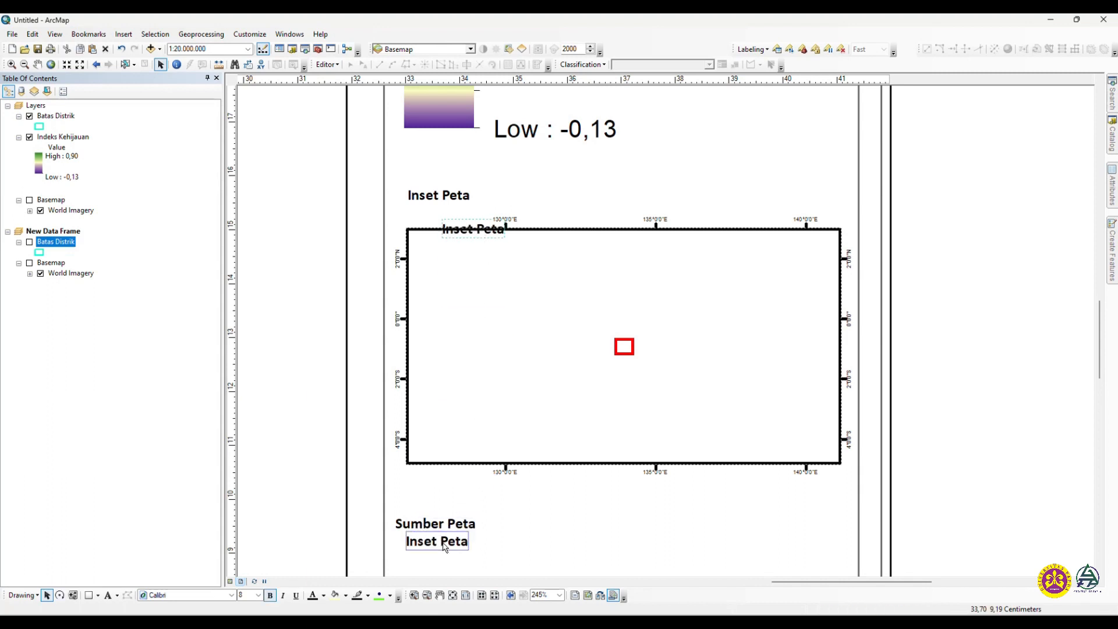
right_click(445, 547)
click(464, 532)
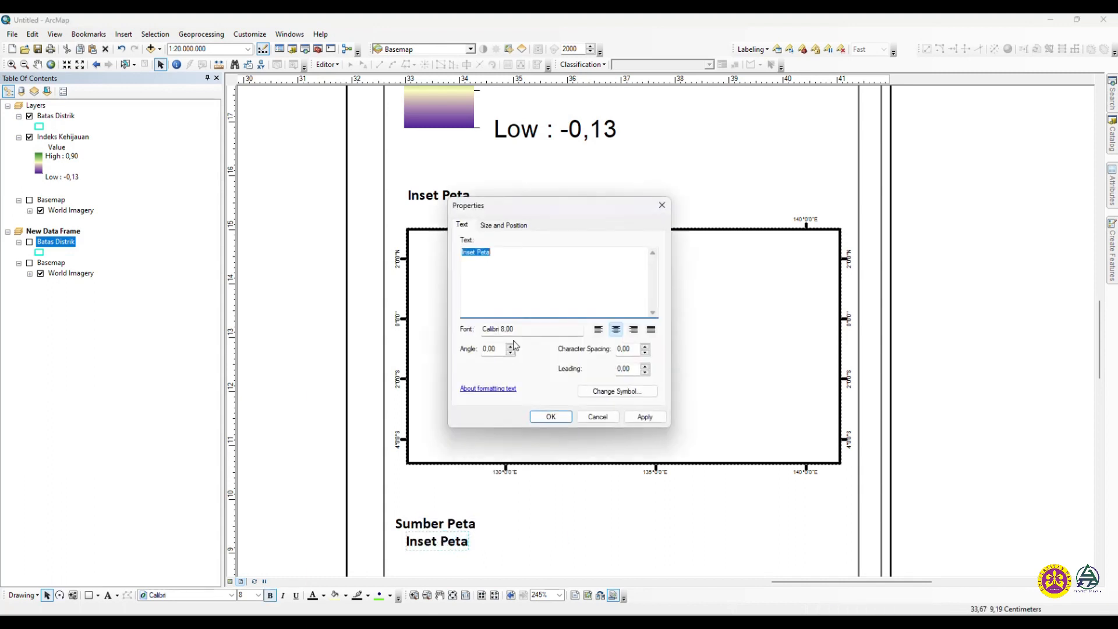
text(1)
text(. Peta Distrik Manok)
text(2022)
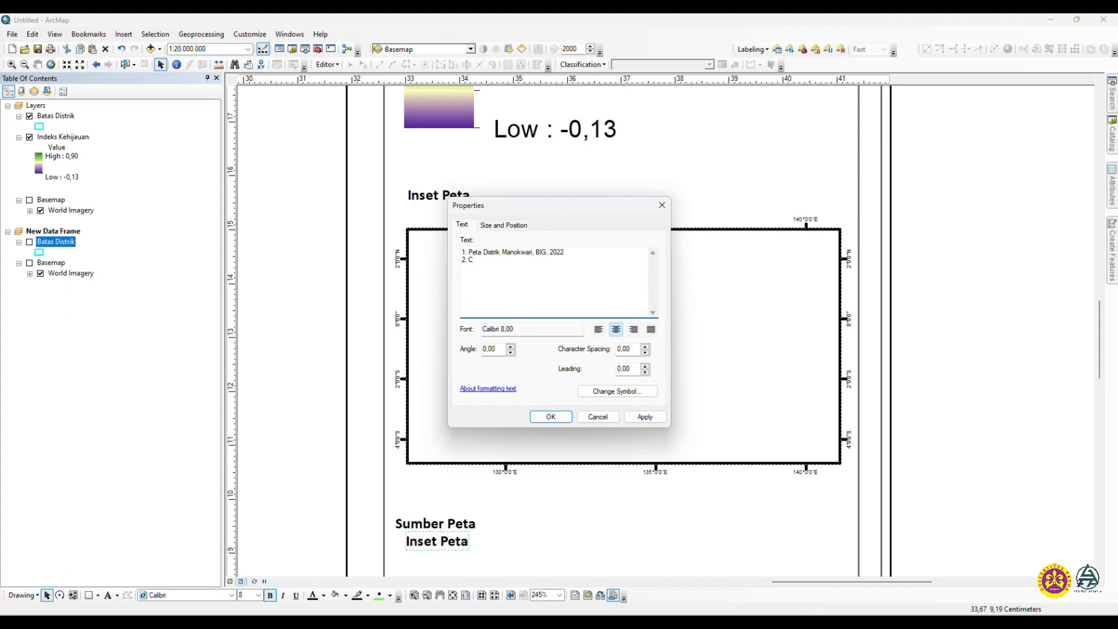
Add the source lines "2. Peta NDVI dari Citra Landsat 9, USGS, 2023" and "3. ESRI Basemap" and apply the text
text(LANDSA)
key(BackSpace)
key(BackSpace)
key(BackSpace)
key(BackSpace)
key(BackSpace)
text(Peta)
text( NDVI Citr)
text(a Landsat)
text(. USGS)
click(499, 260)
text(dari)
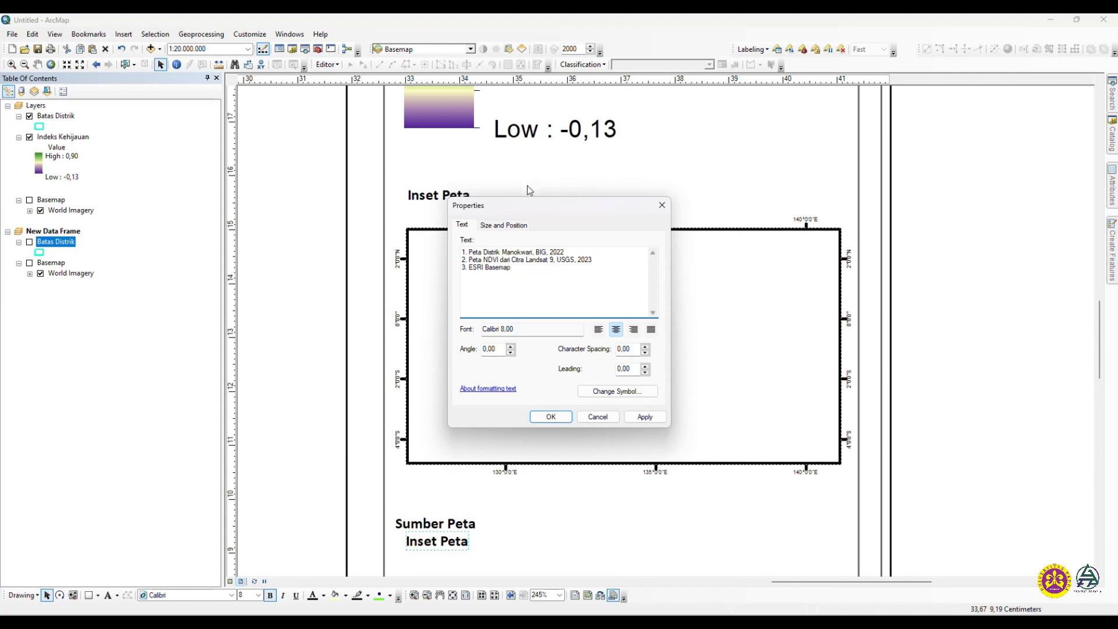
click(556, 416)
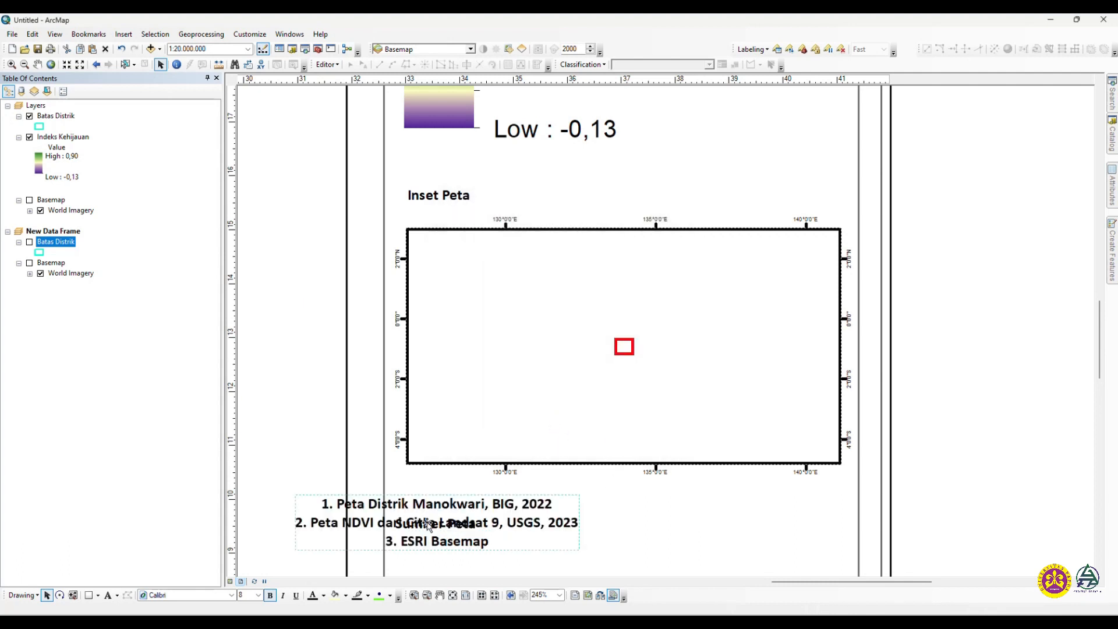
Left-align the text of the three-line source list and place it directly below the "Sumber Peta" heading
drag(428, 524, 701, 523)
right_click(680, 525)
click(717, 522)
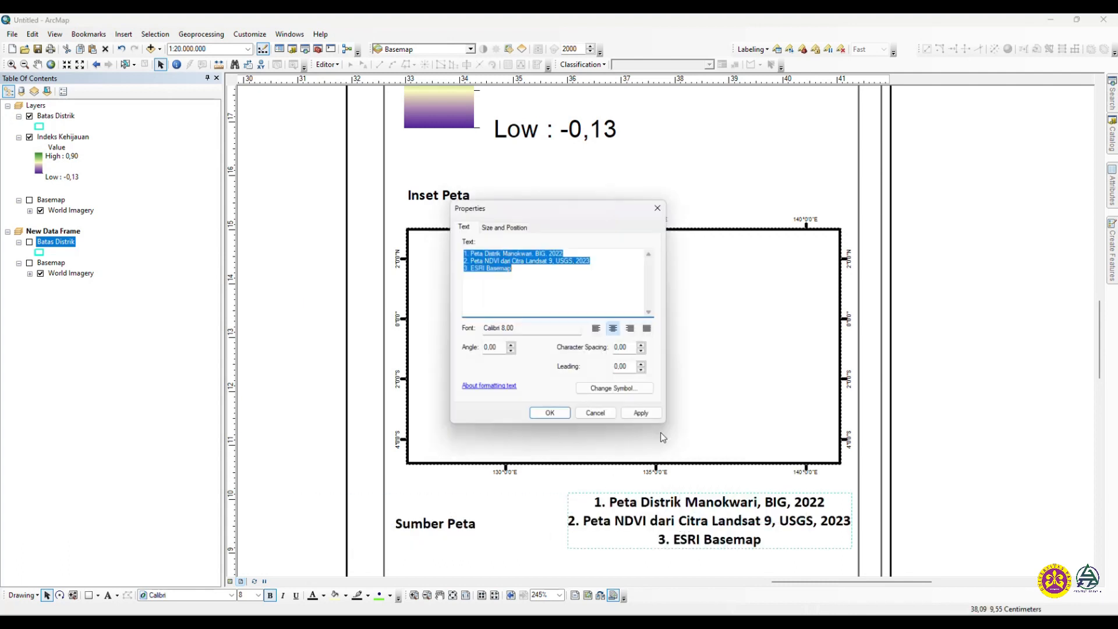
click(600, 331)
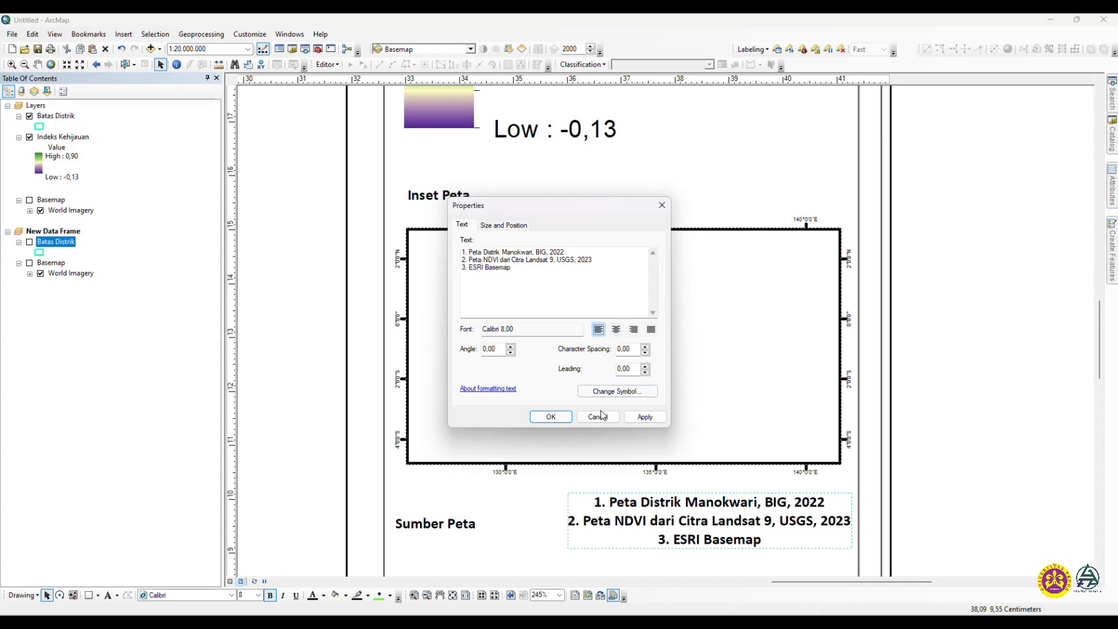
click(551, 417)
drag(755, 524, 440, 565)
Remove bold from the source list and shift it together with the "Sumber Peta" heading slightly to the right
drag(1106, 355, 1106, 392)
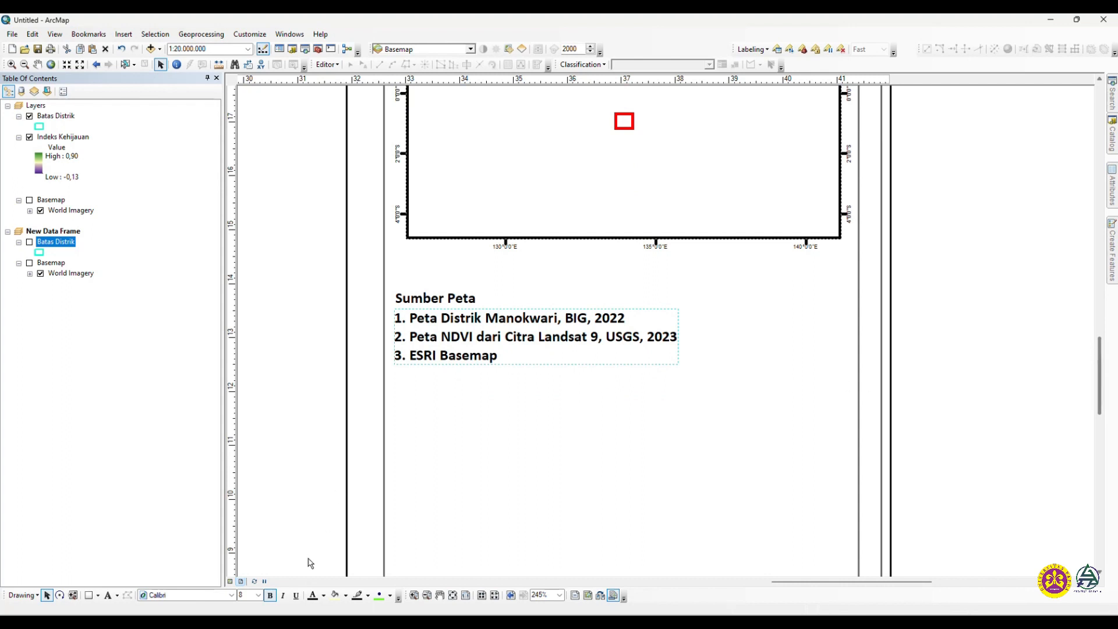
click(270, 594)
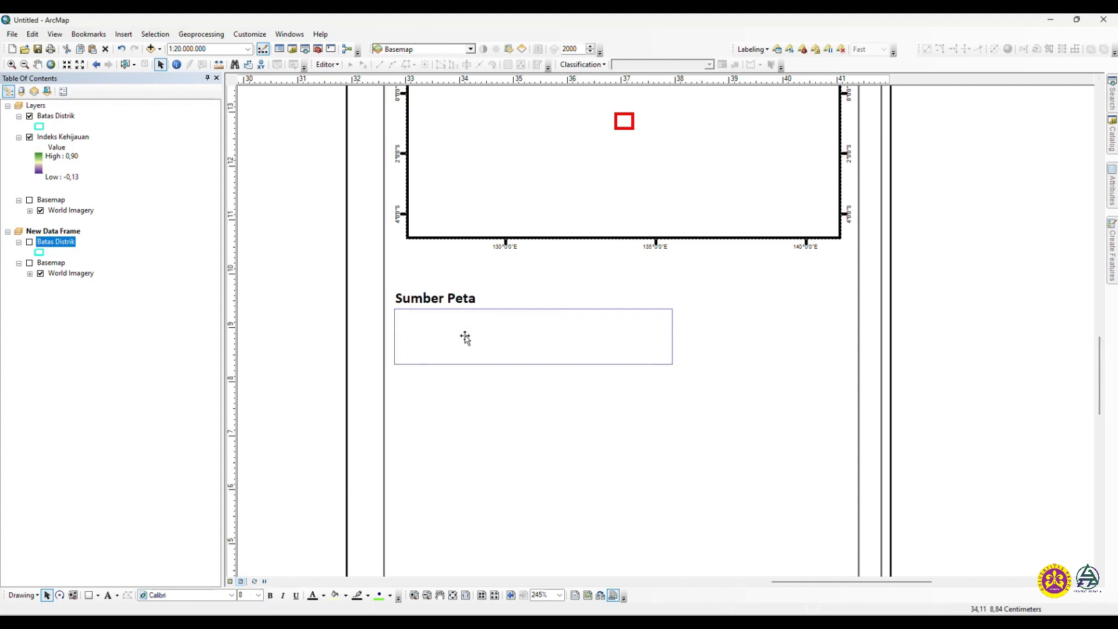
drag(465, 338, 467, 343)
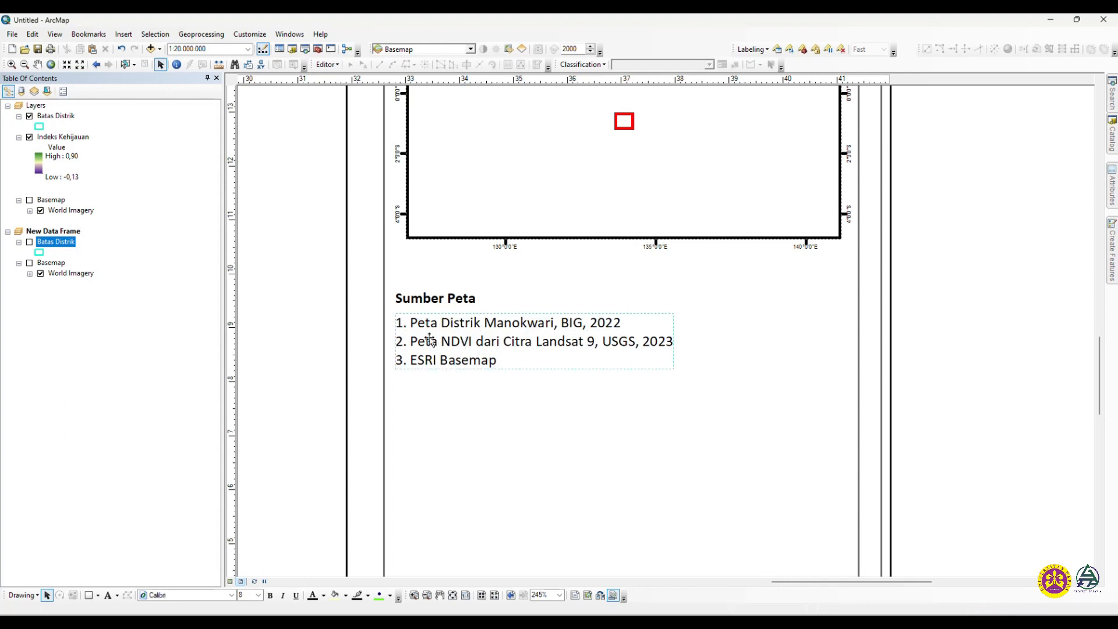
click(997, 296)
drag(348, 280, 612, 409)
drag(441, 336, 450, 337)
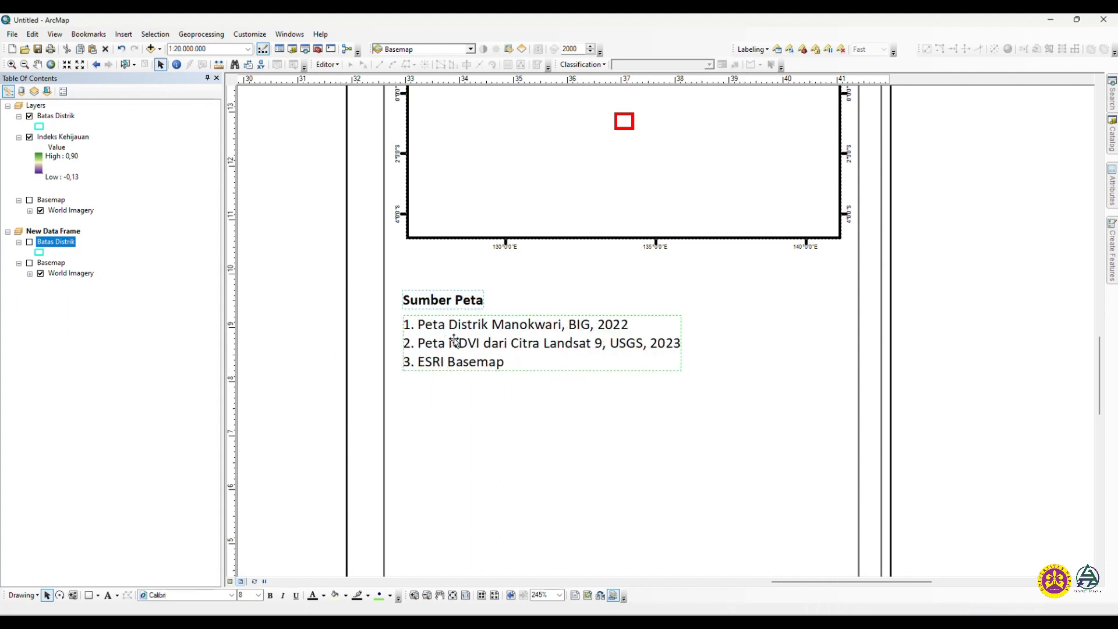
click(928, 357)
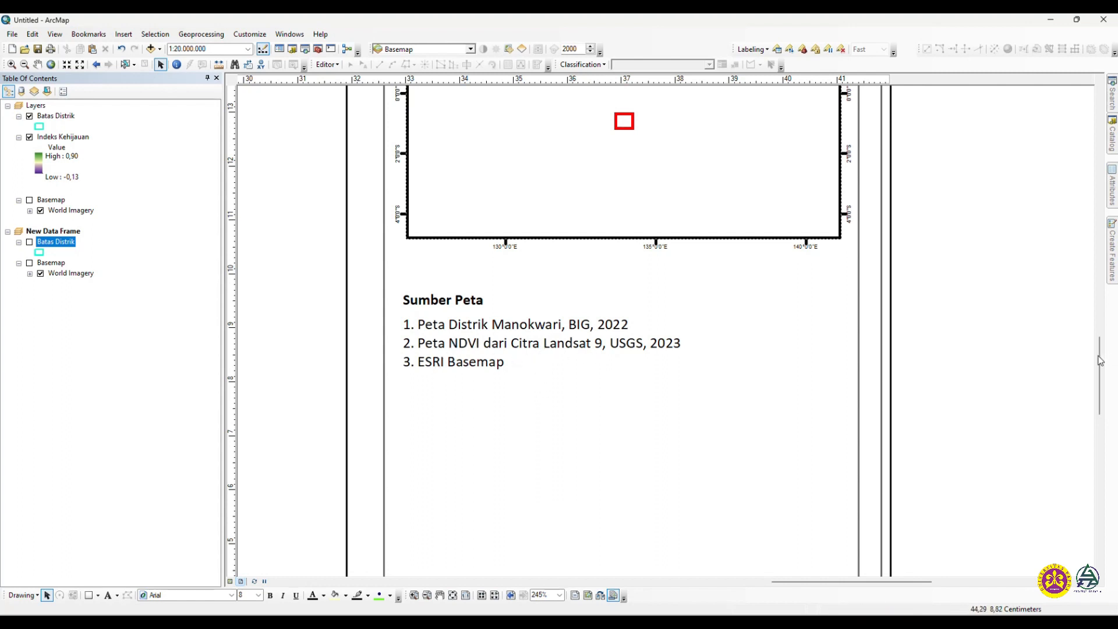
Paste an "Inset Peta" label copy below the source list and change its text to "Pr. Sistem Informasi Geografis"
drag(1101, 361, 1101, 389)
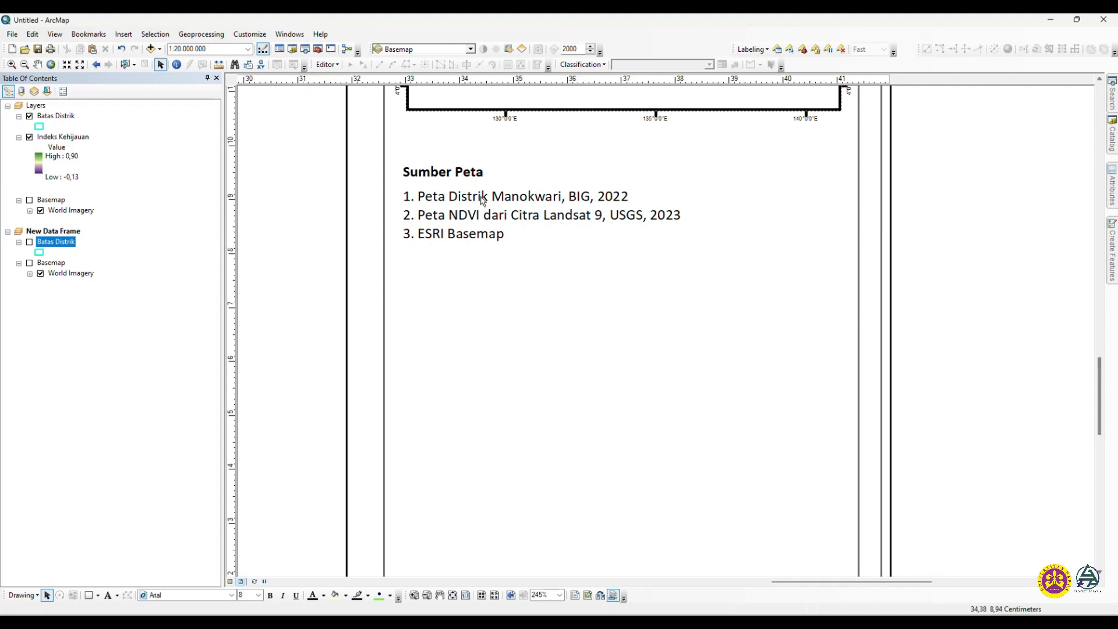
right_click(912, 225)
click(968, 323)
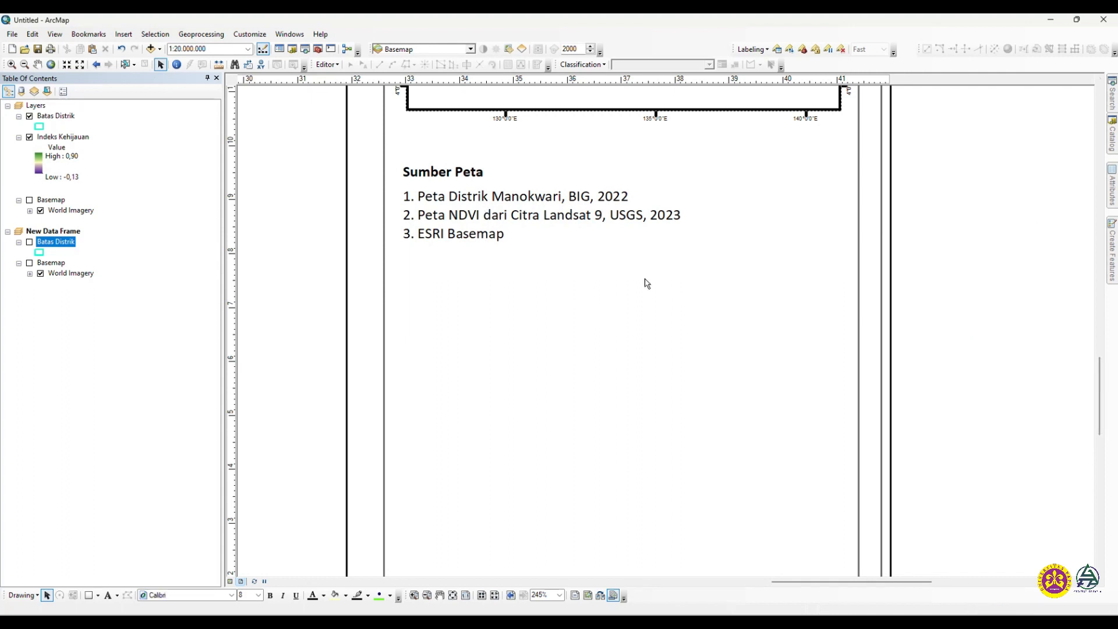
mouse_move(1101, 409)
mouse_down()
mouse_move(1102, 351)
mouse_move(1100, 412)
mouse_up()
drag(680, 127, 491, 291)
right_click(489, 290)
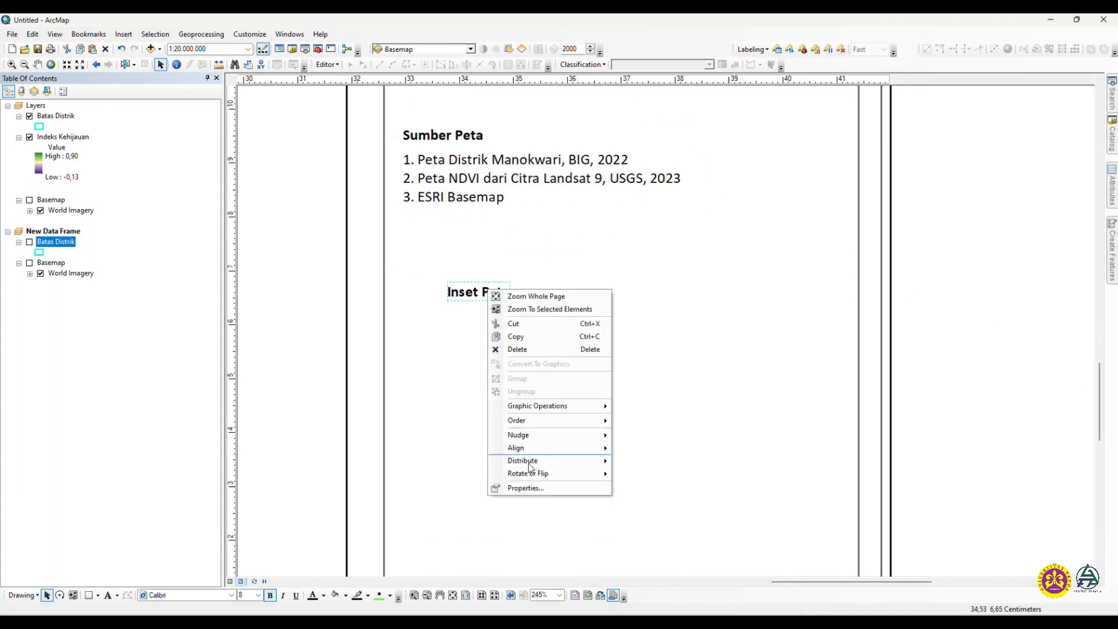
click(526, 487)
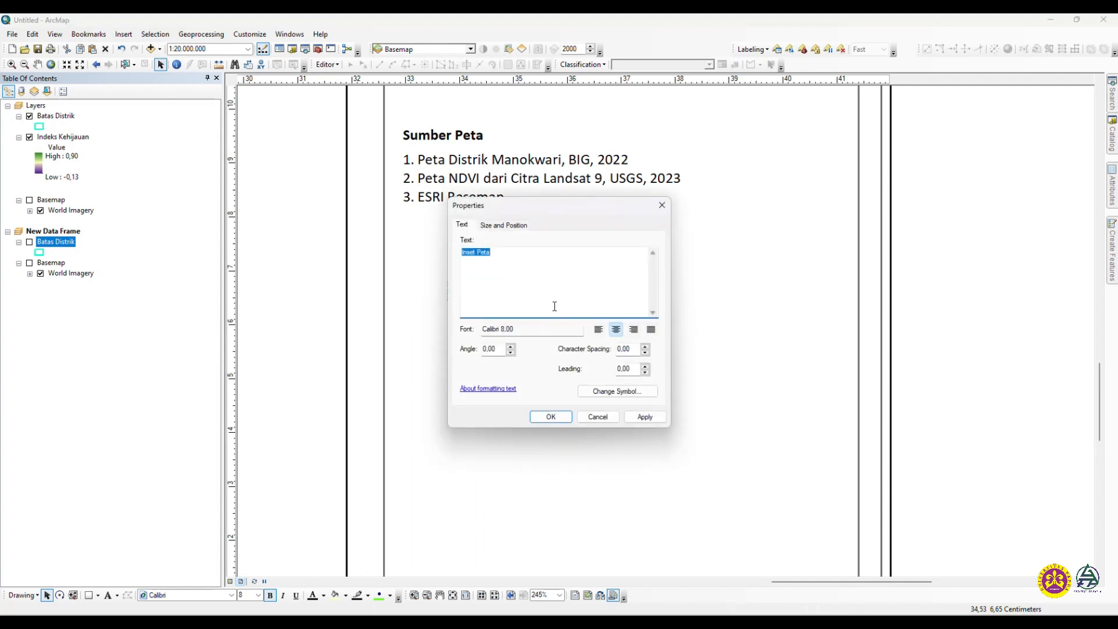
text(Pr. Sistem Informasi Geografis)
click(550, 417)
drag(493, 297, 616, 312)
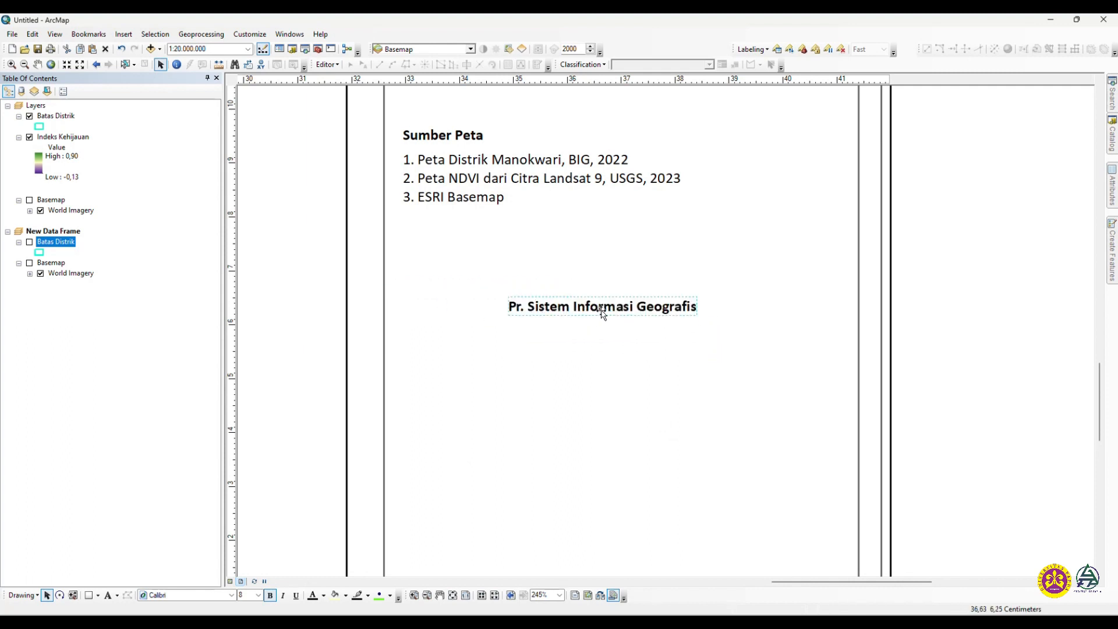
Duplicate the "Pr. Sistem Informasi Geografis" label and place the copy just below the original
right_click(600, 310)
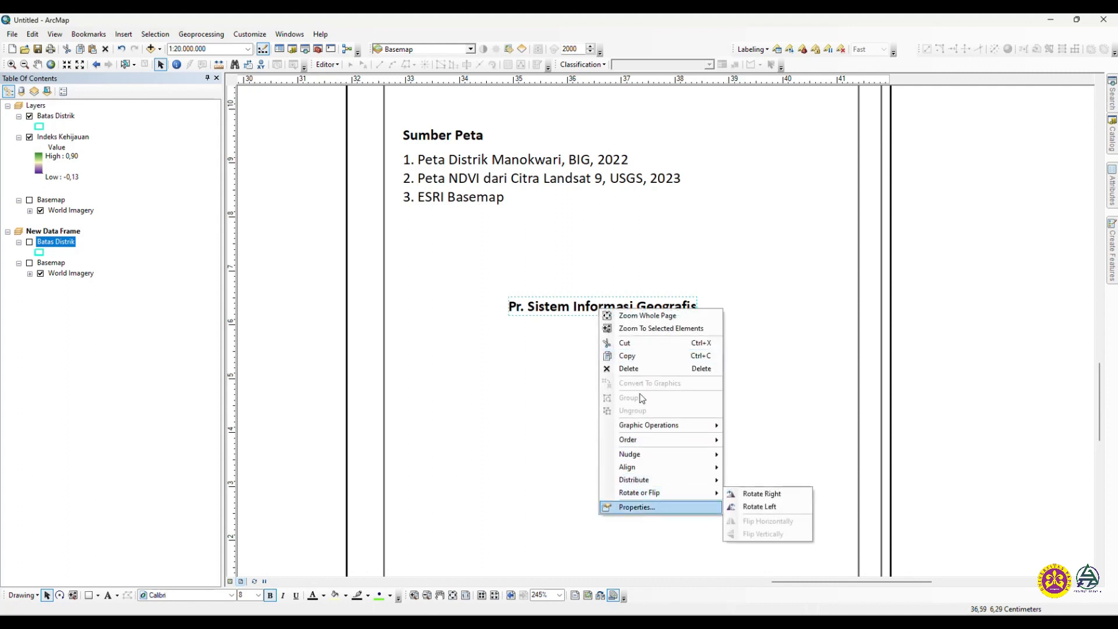
click(632, 356)
right_click(912, 298)
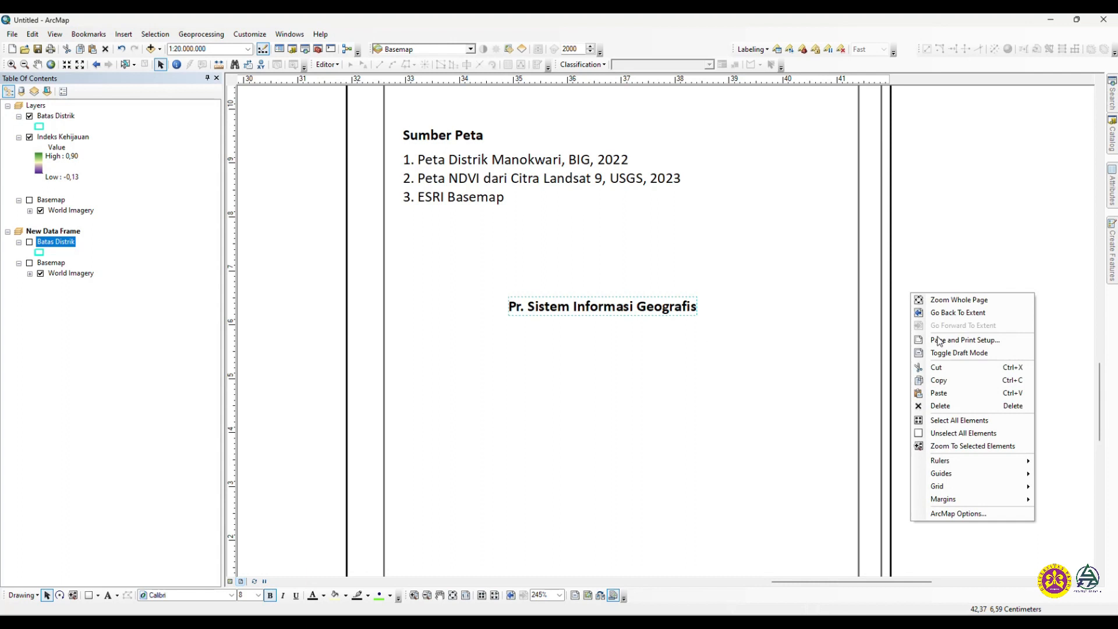
click(932, 392)
drag(621, 343, 603, 342)
Change the lower label's text to "Fakultas Kehutanan Universitas Papua" and centre it closely under the line above
right_click(604, 342)
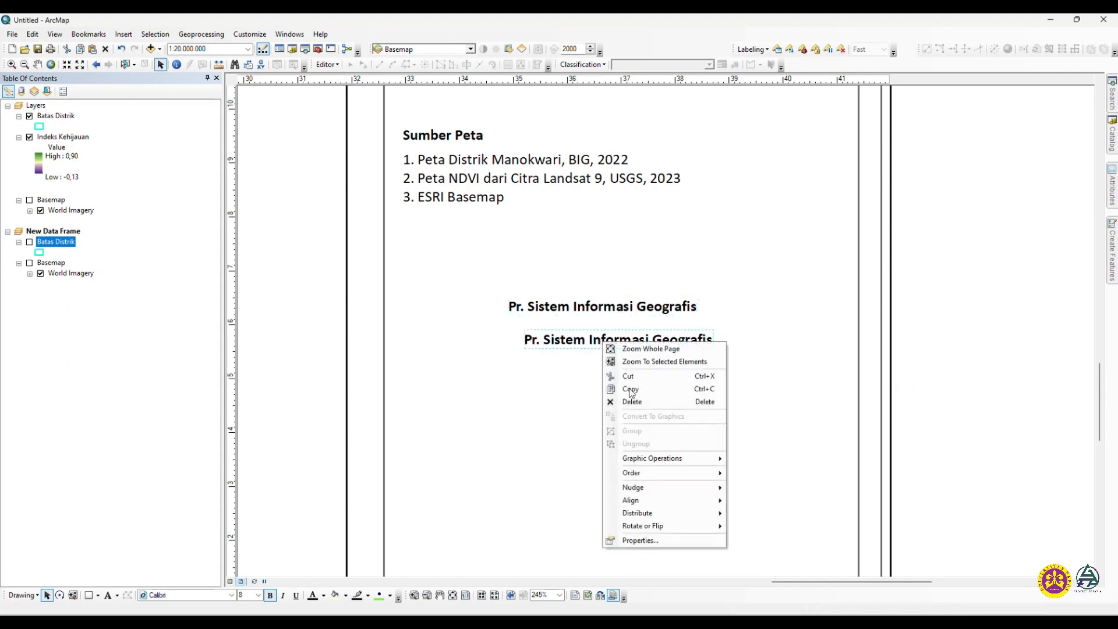
click(622, 544)
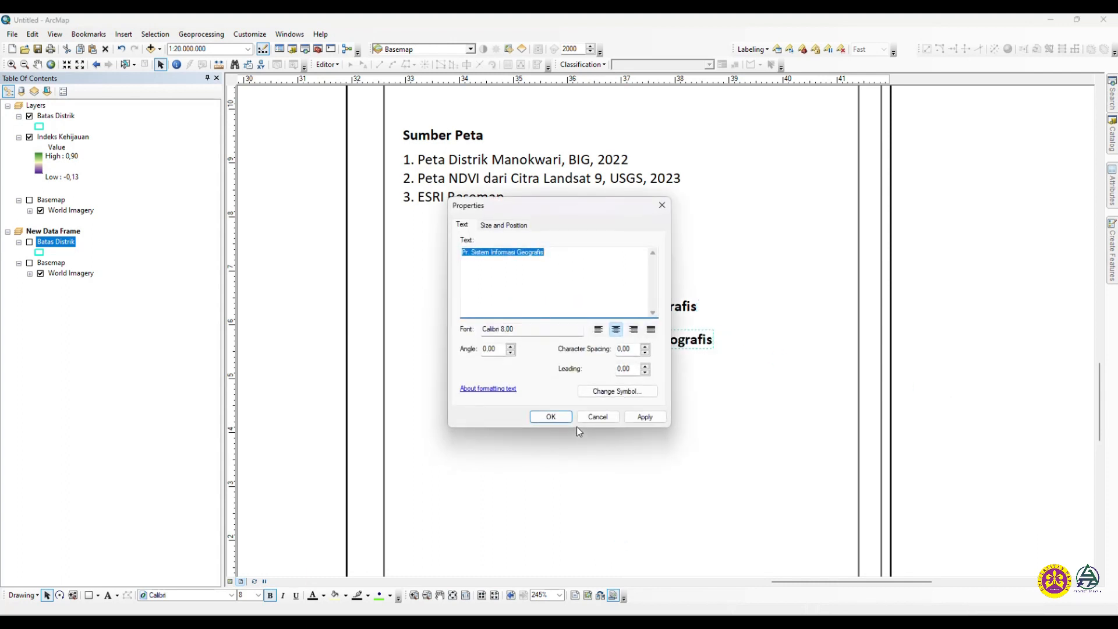
text(Papua)
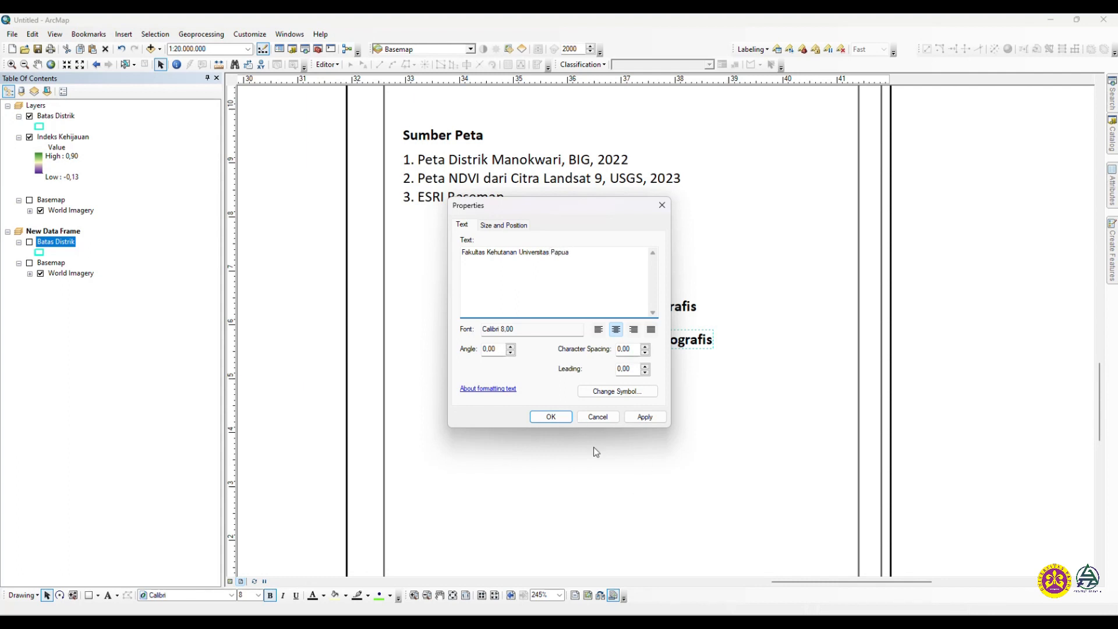
click(551, 417)
drag(641, 348, 618, 336)
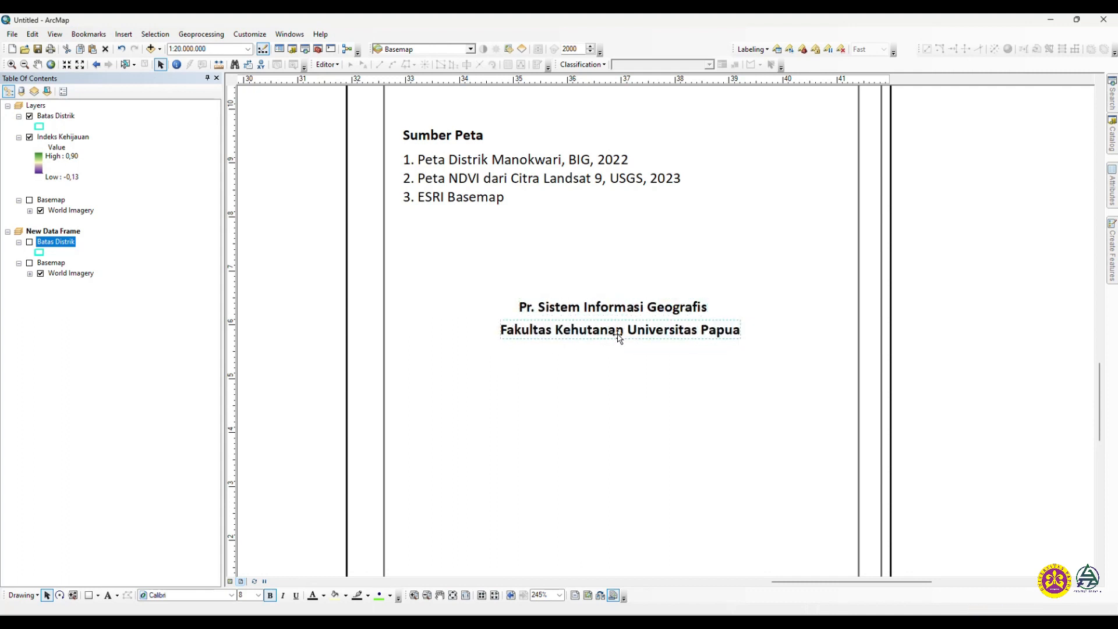
click(980, 348)
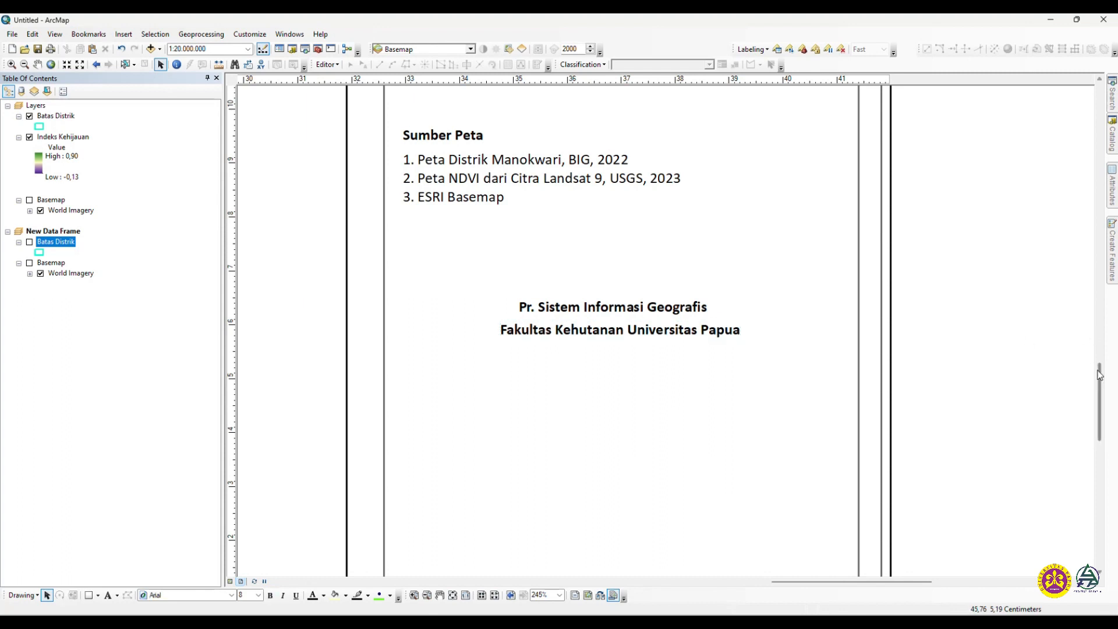
drag(1099, 376, 1098, 396)
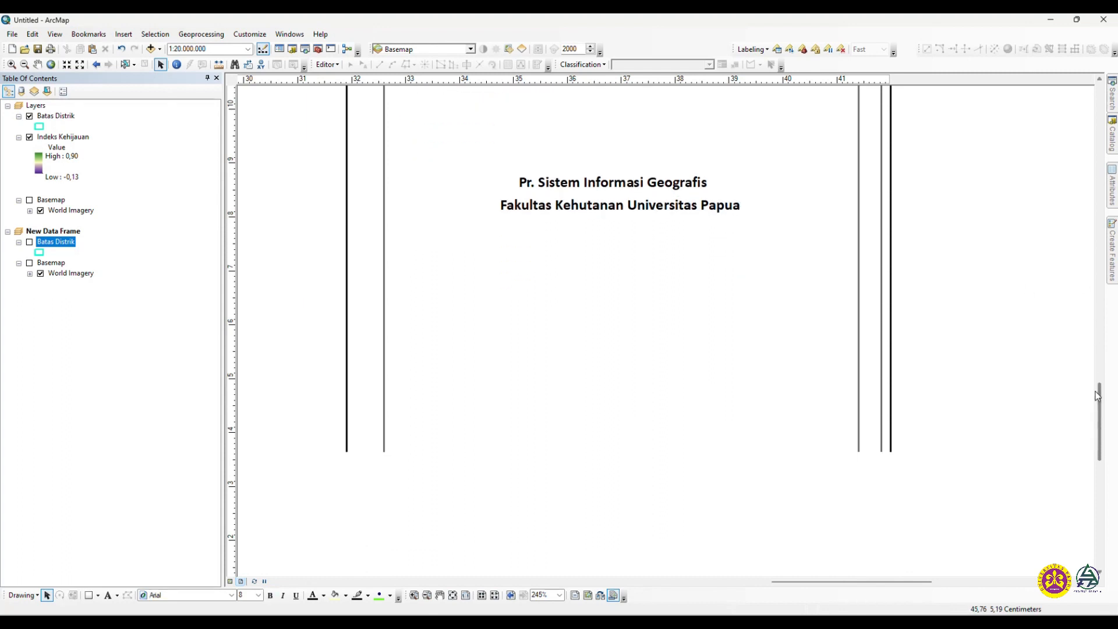
click(620, 199)
click(856, 277)
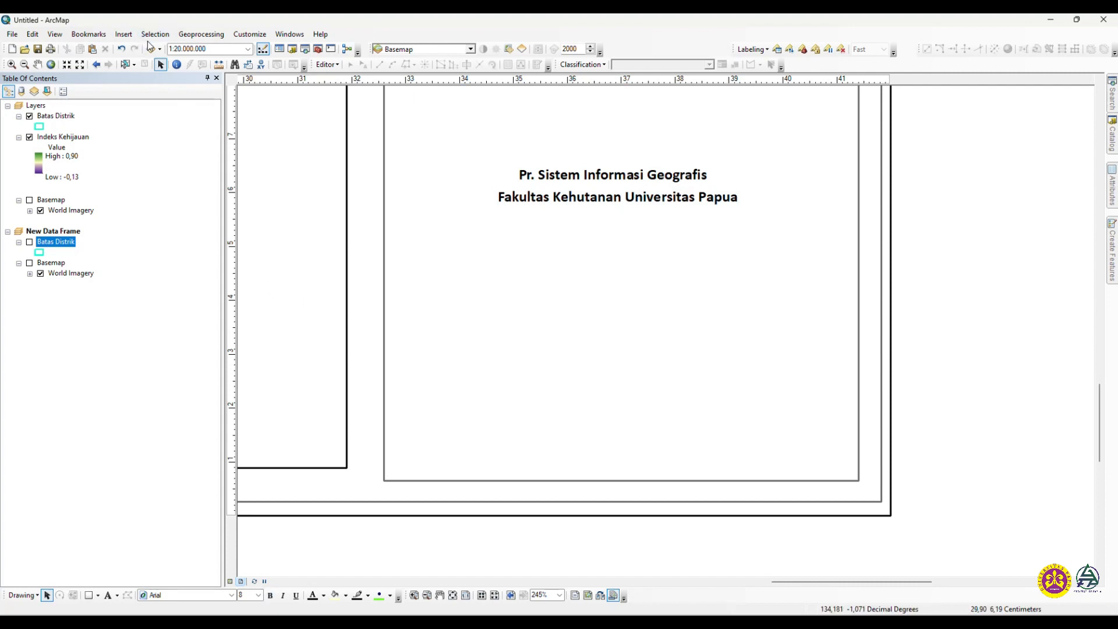
Try inserting the logo picture "21.png" from the "Other LOgo" folder in Pictures, and delete it from the layout
click(123, 34)
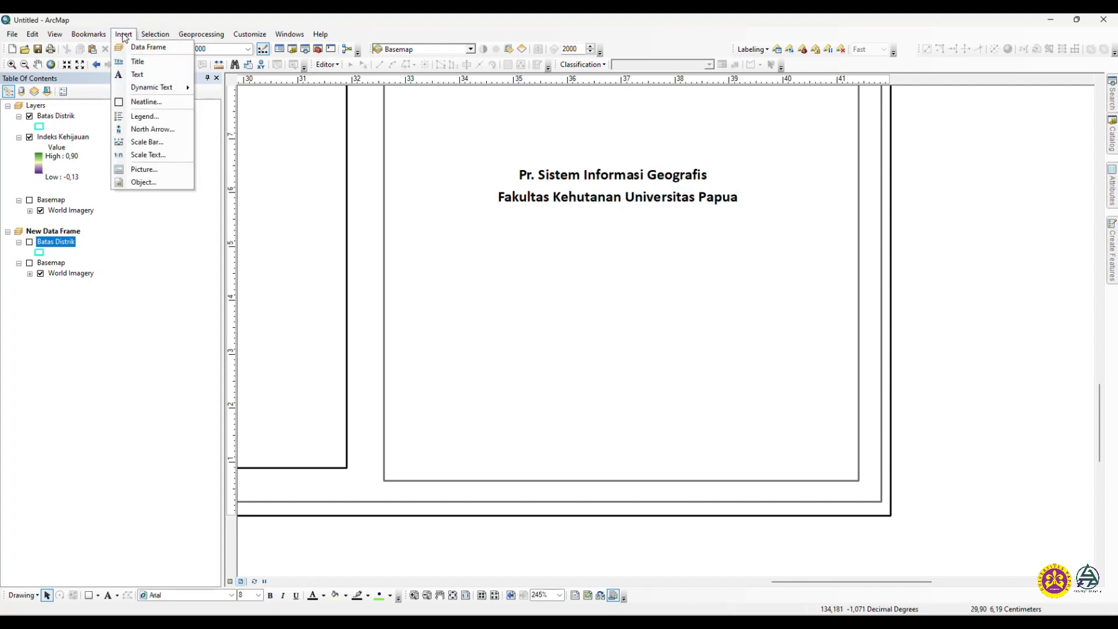
click(156, 171)
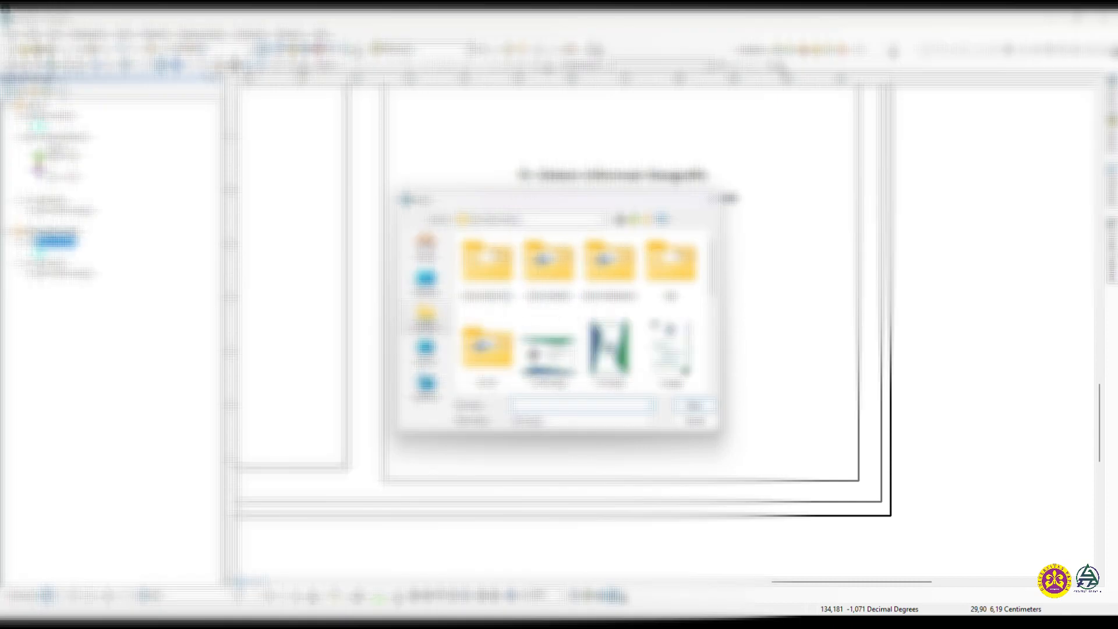
click(427, 351)
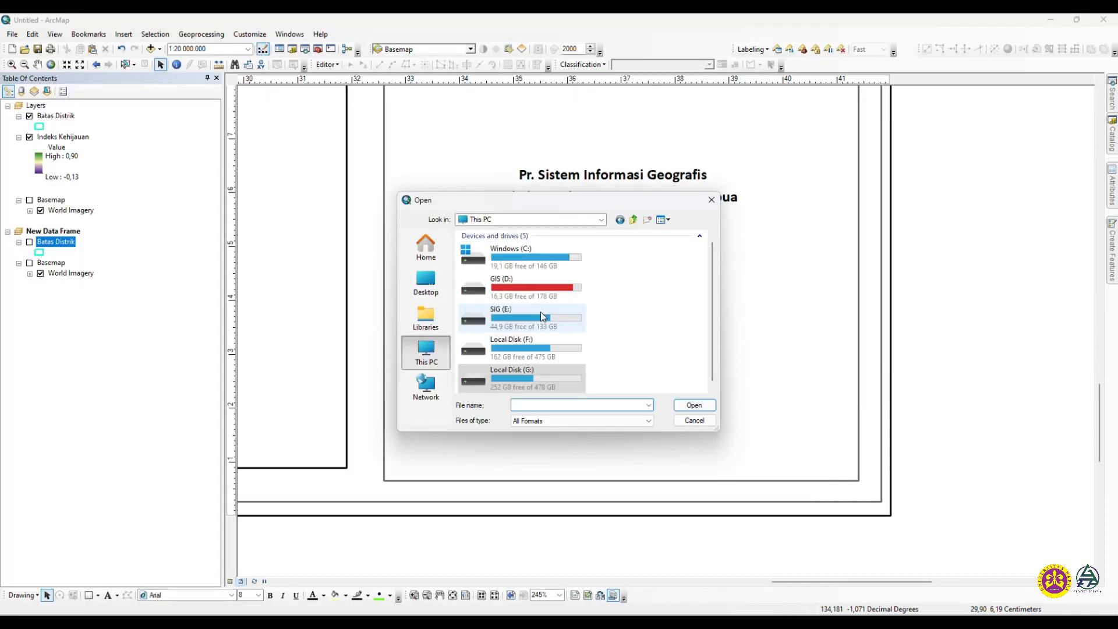
scroll(540, 312, up, 1)
click(426, 317)
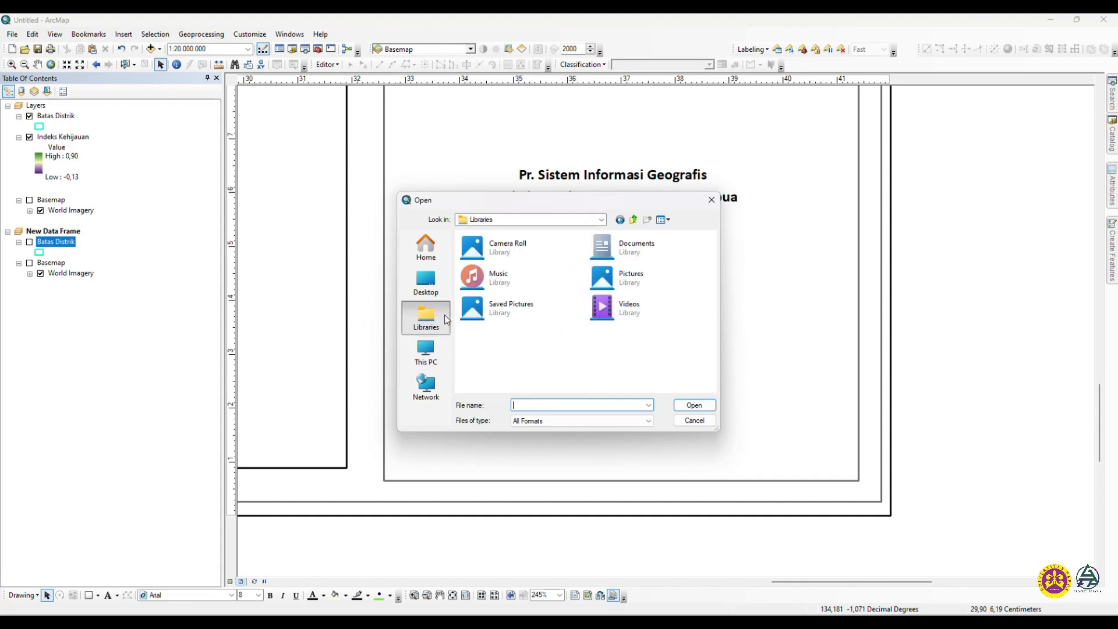
double_click(642, 282)
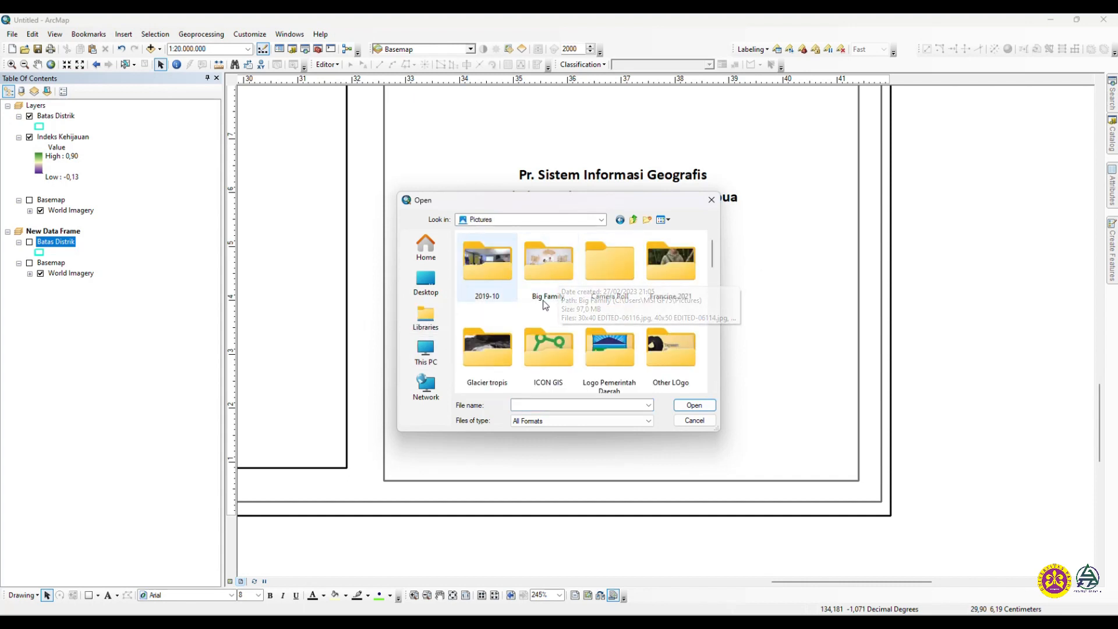
scroll(536, 327, down, 1)
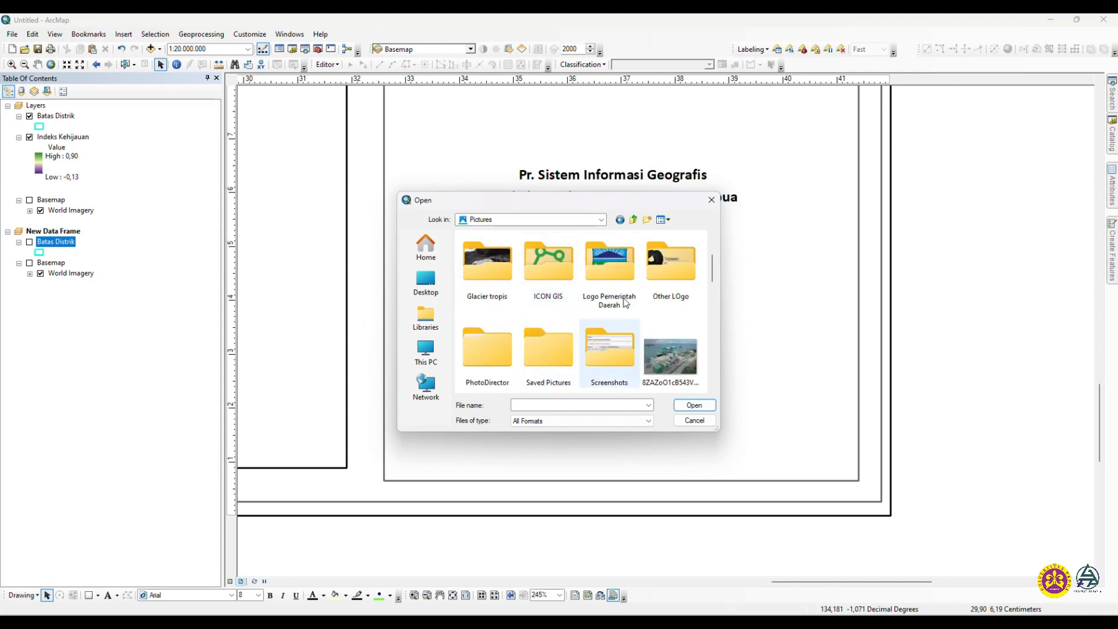
double_click(659, 272)
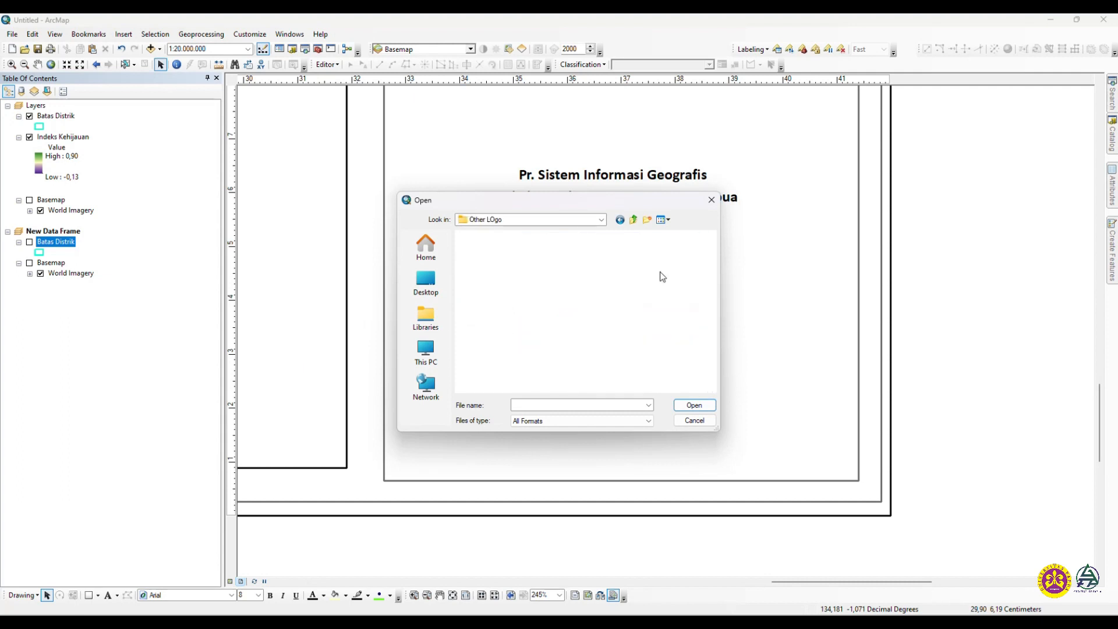
click(503, 286)
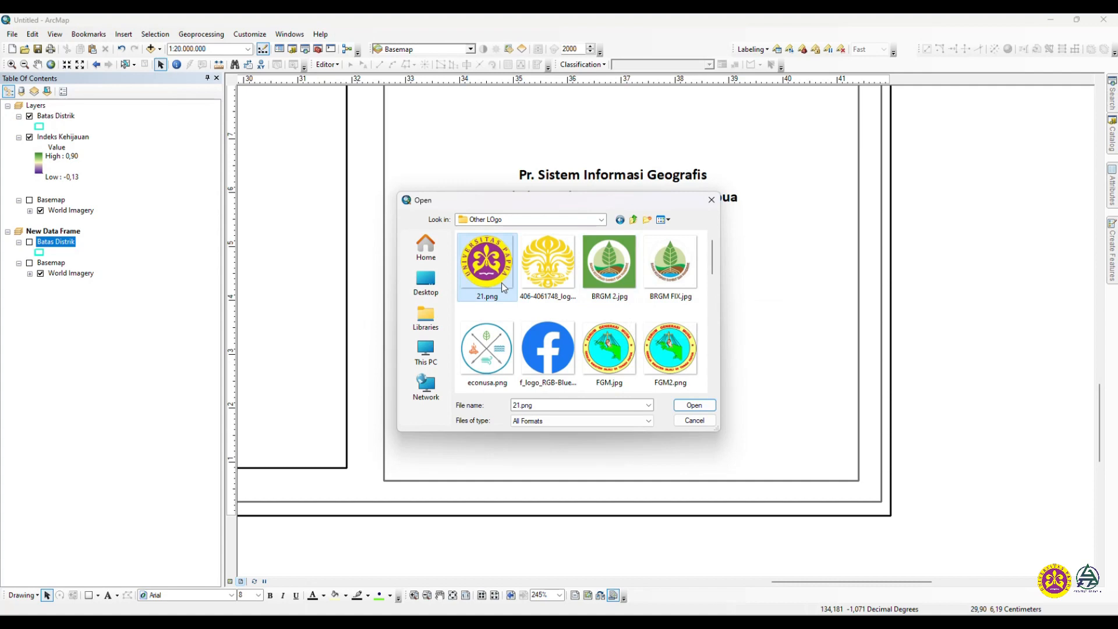
click(693, 406)
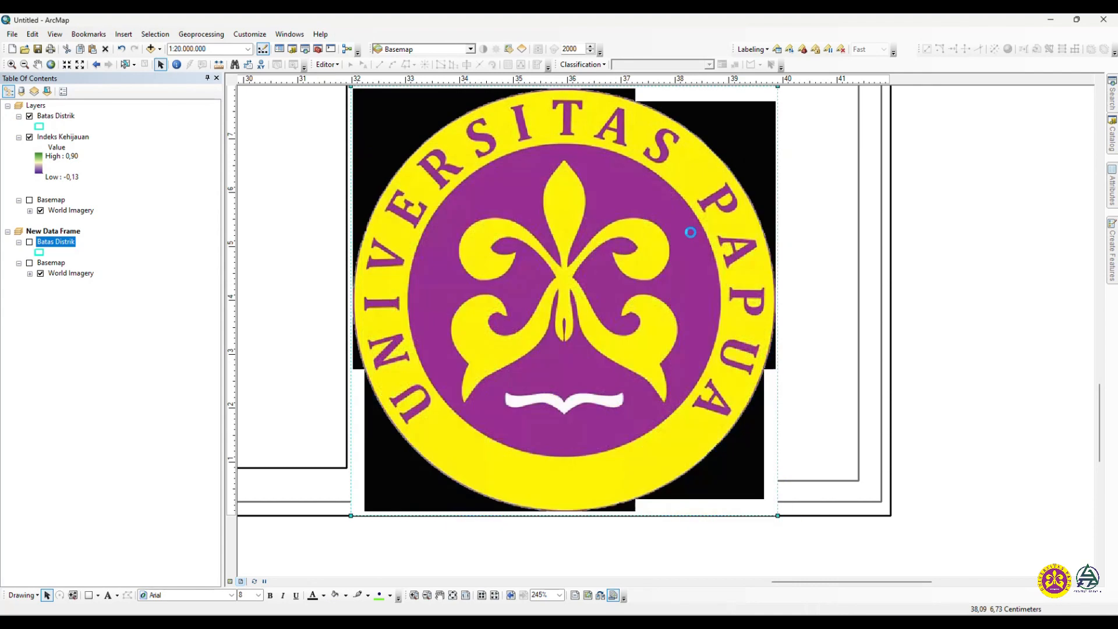
drag(679, 154, 691, 233)
key(Delete)
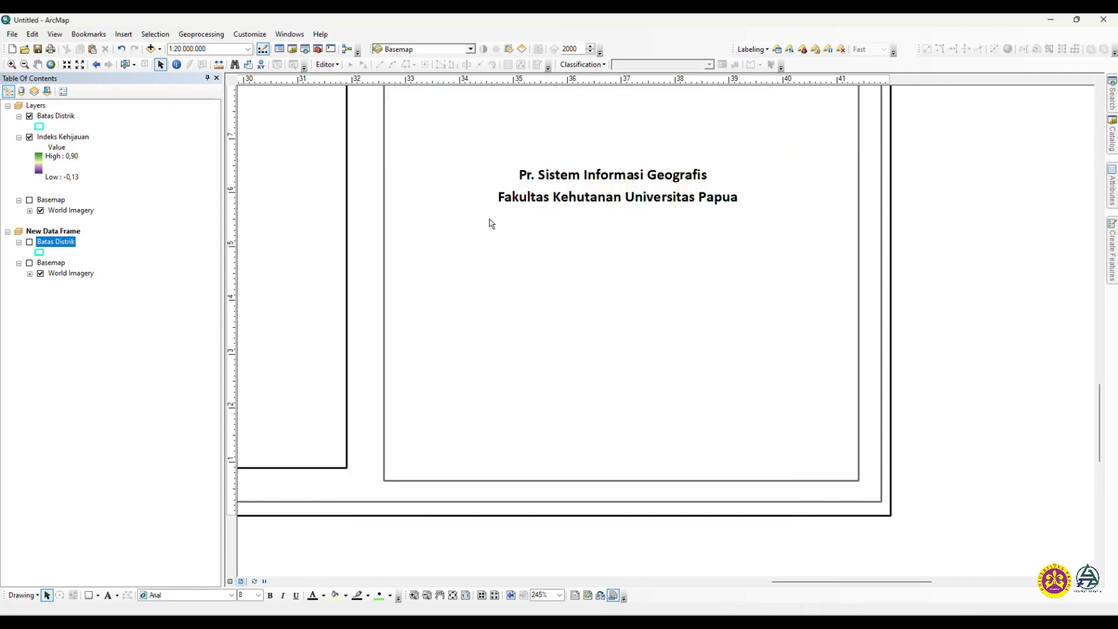
Insert the university logo picture "Logo UNIPA.jpg" from the "Other LOgo" folder into the layout
click(124, 35)
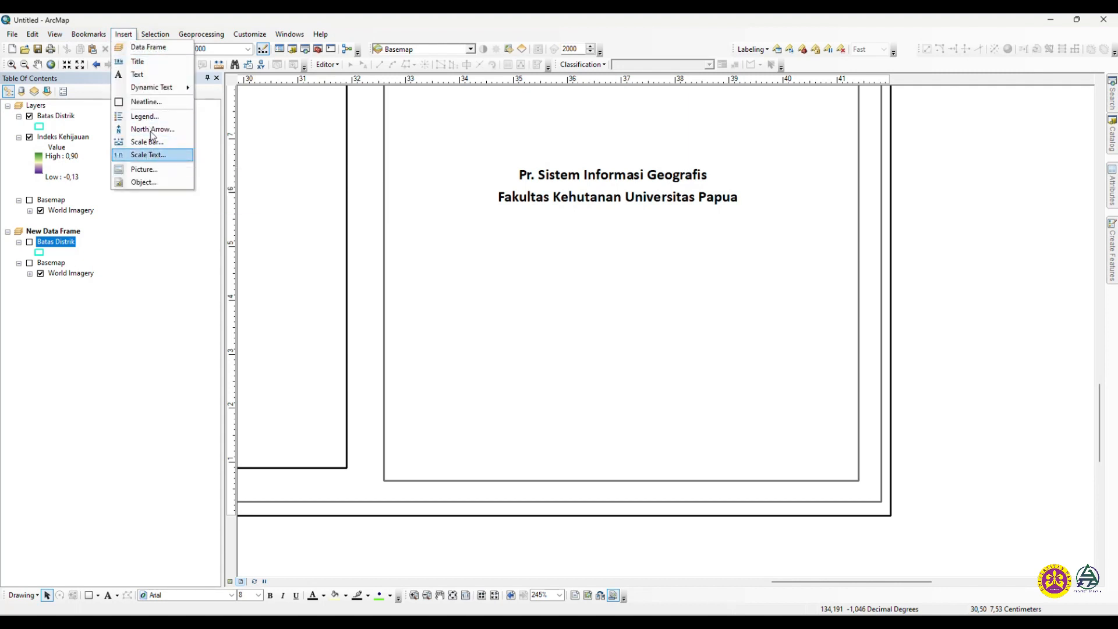
click(142, 169)
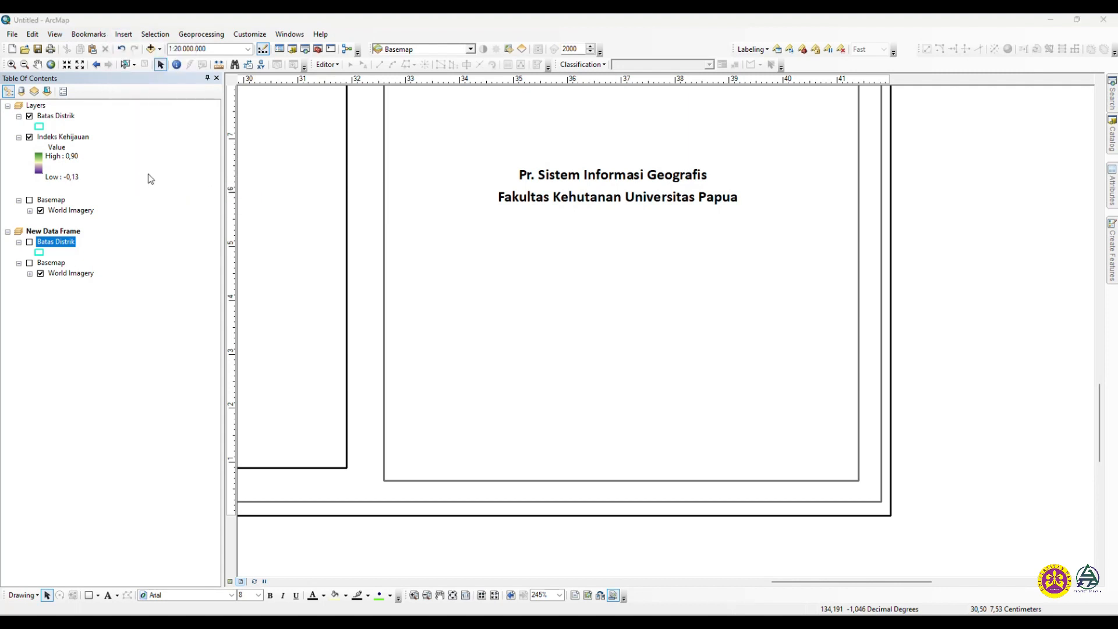
scroll(567, 297, down, 5)
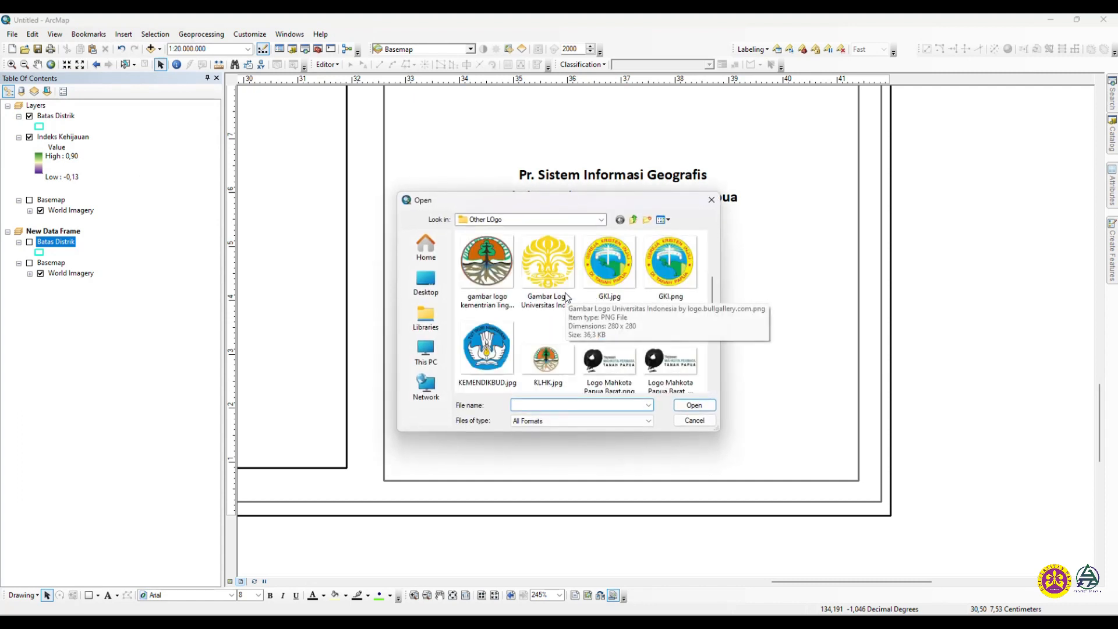
click(561, 284)
scroll(582, 294, down, 3)
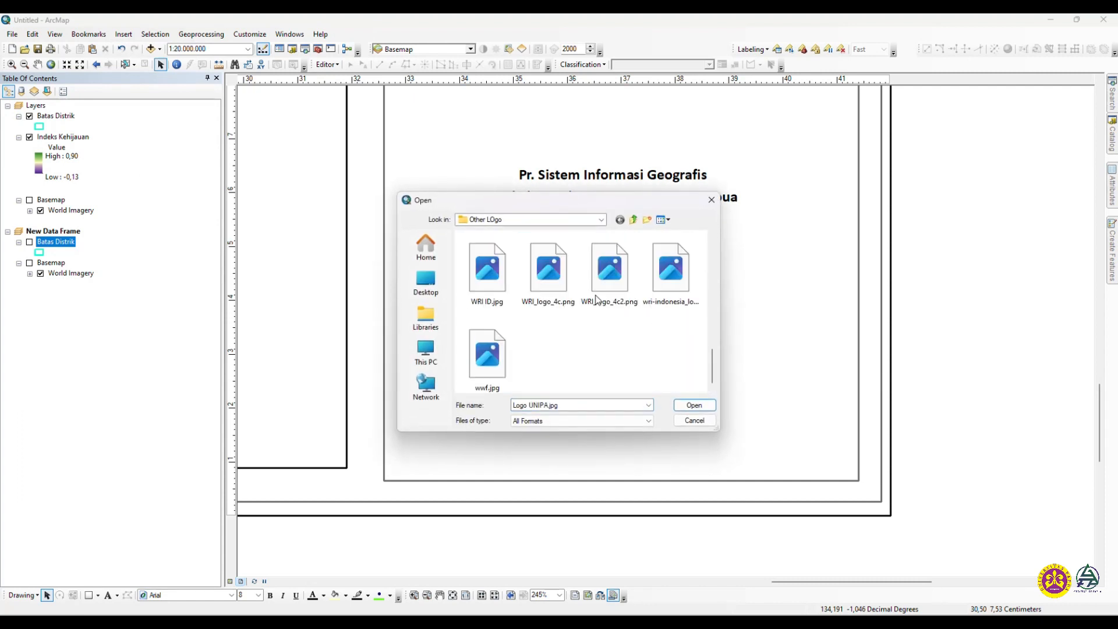
scroll(596, 299, up, 3)
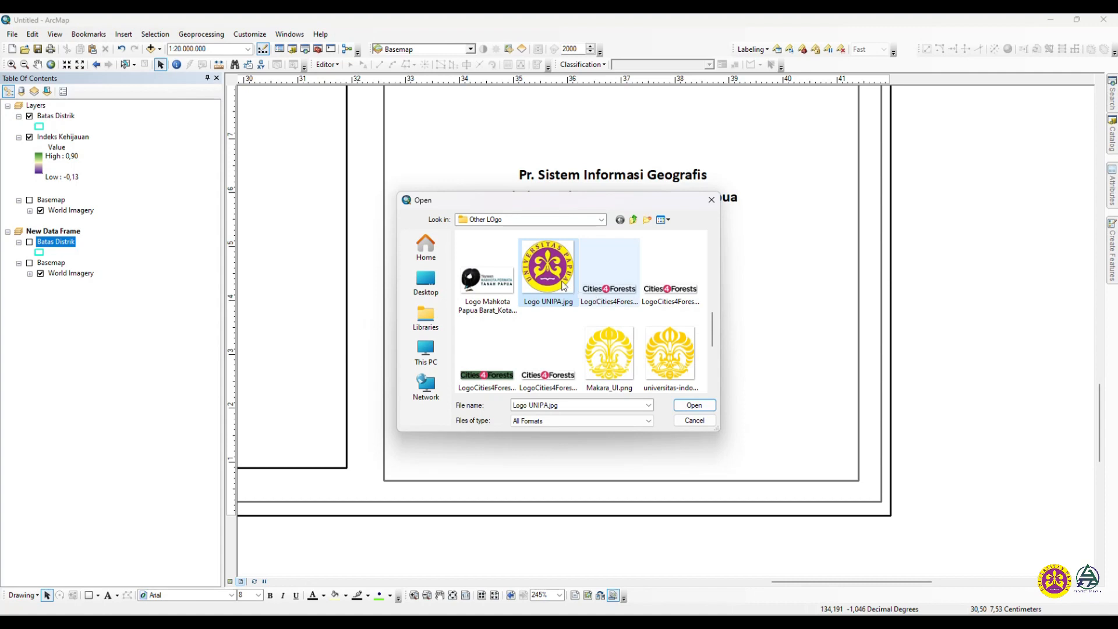
click(693, 406)
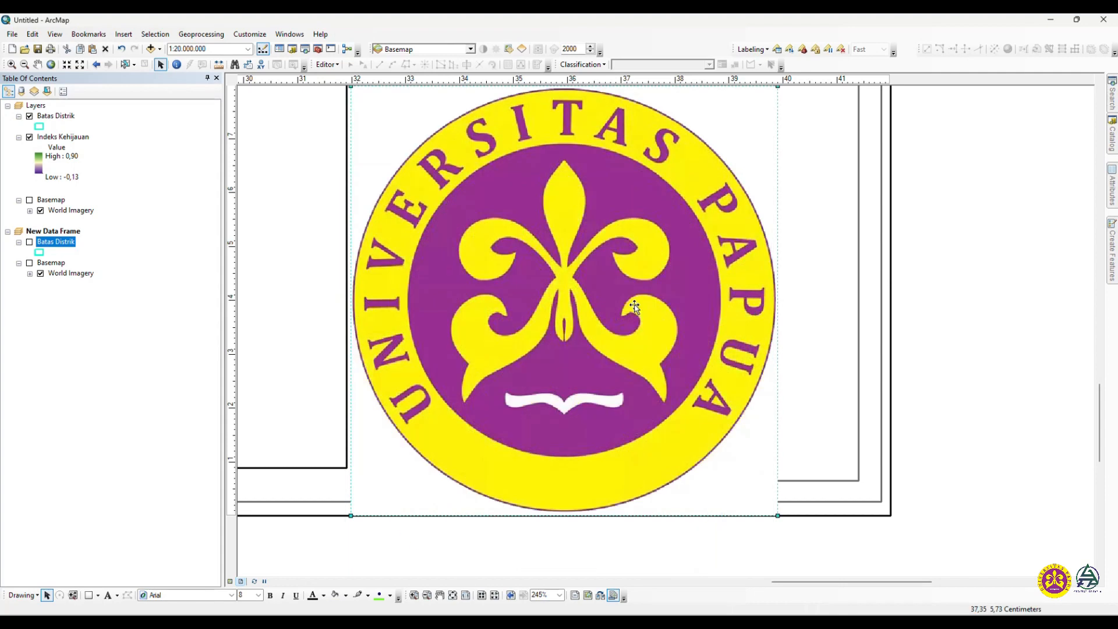
Shrink the university logo to about 1.2 cm wide and centre it just below the "Fakultas Kehutanan Universitas Papua" label
drag(635, 306, 629, 404)
drag(772, 185, 466, 491)
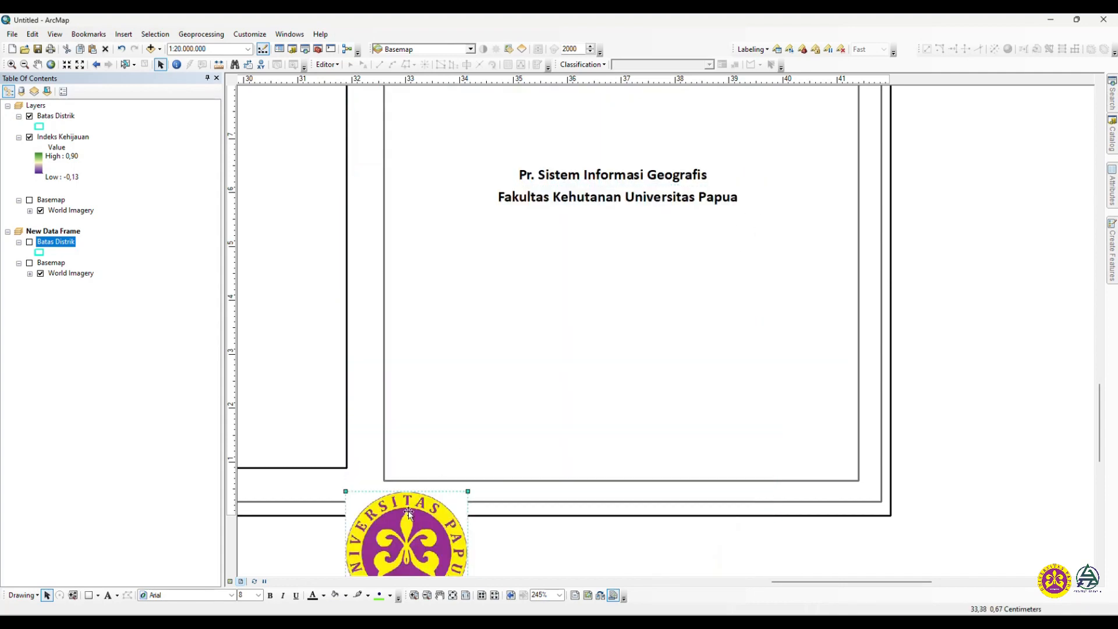
drag(409, 513, 631, 242)
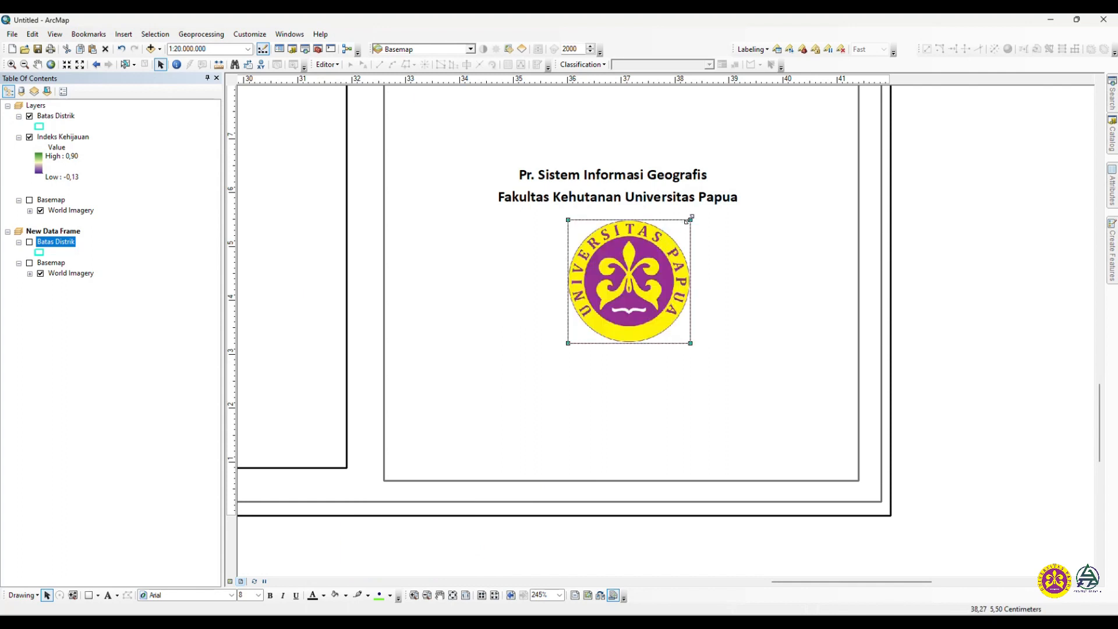
drag(690, 218, 644, 265)
drag(614, 309, 617, 251)
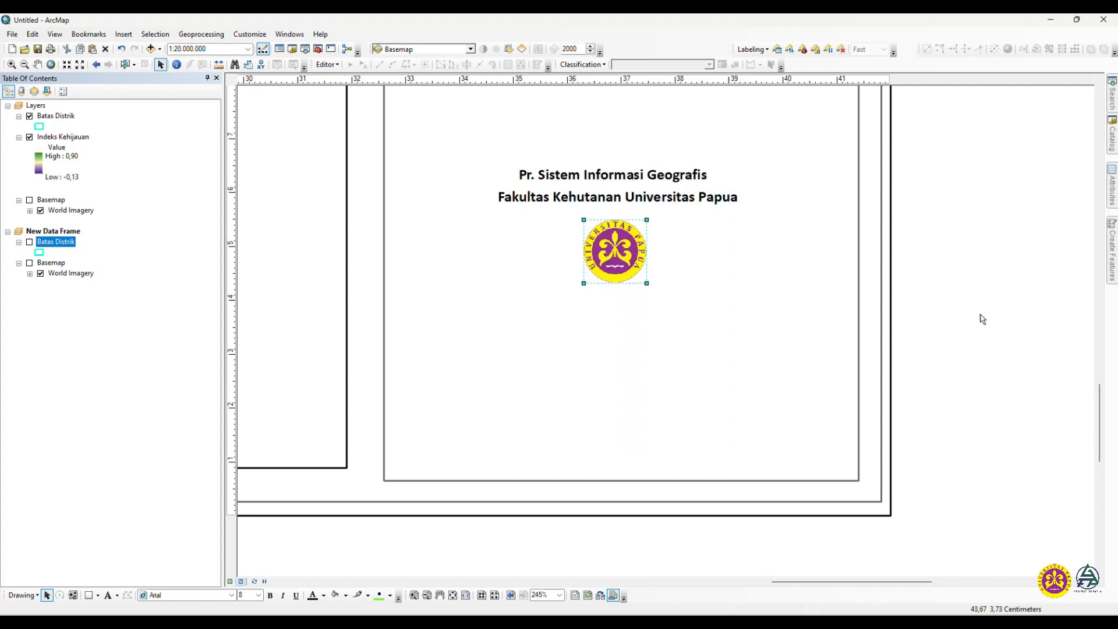
click(982, 318)
Reduce the university logo slightly more and keep it centred beneath the institution labels
click(454, 596)
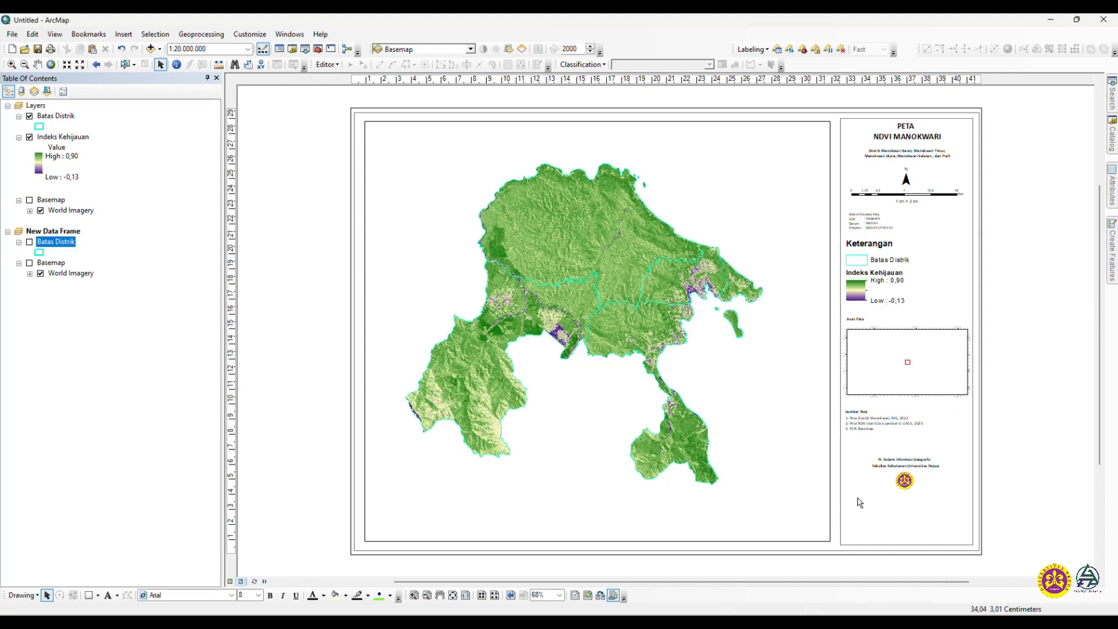
click(915, 474)
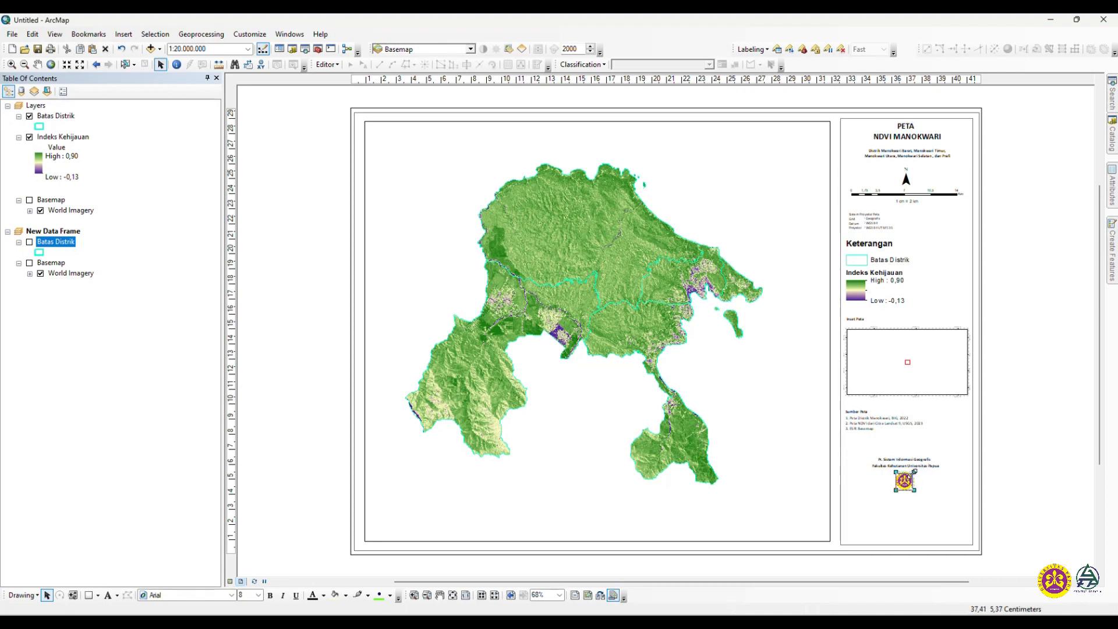
drag(914, 473, 903, 480)
click(995, 469)
click(903, 483)
click(993, 483)
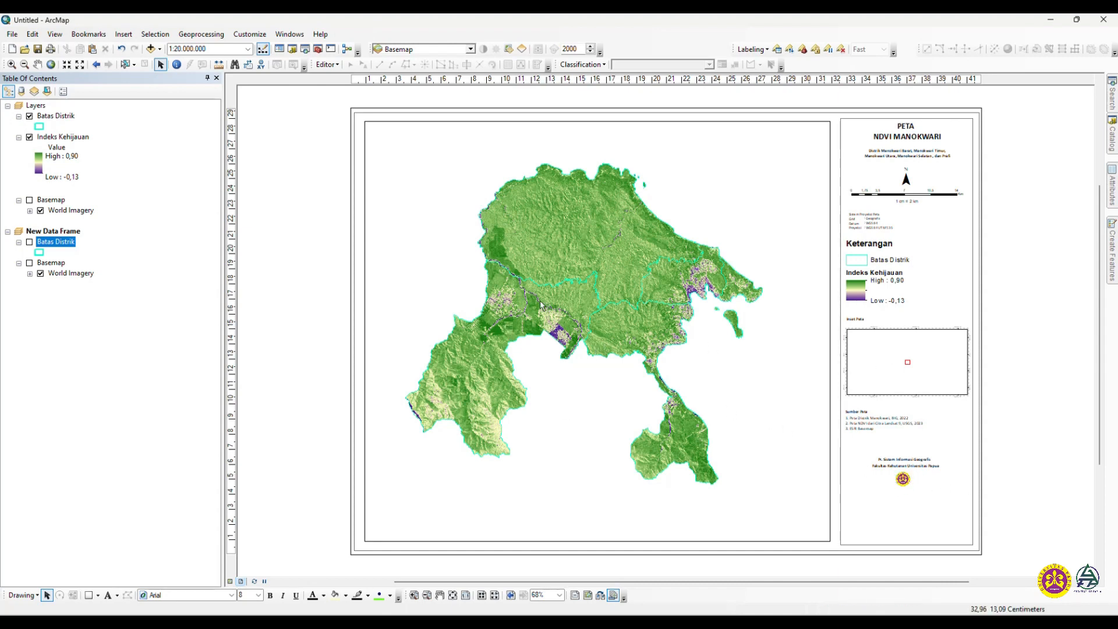
Add a graticule with labels to the main map frame, placing parallels and meridians every 10 minutes
click(429, 239)
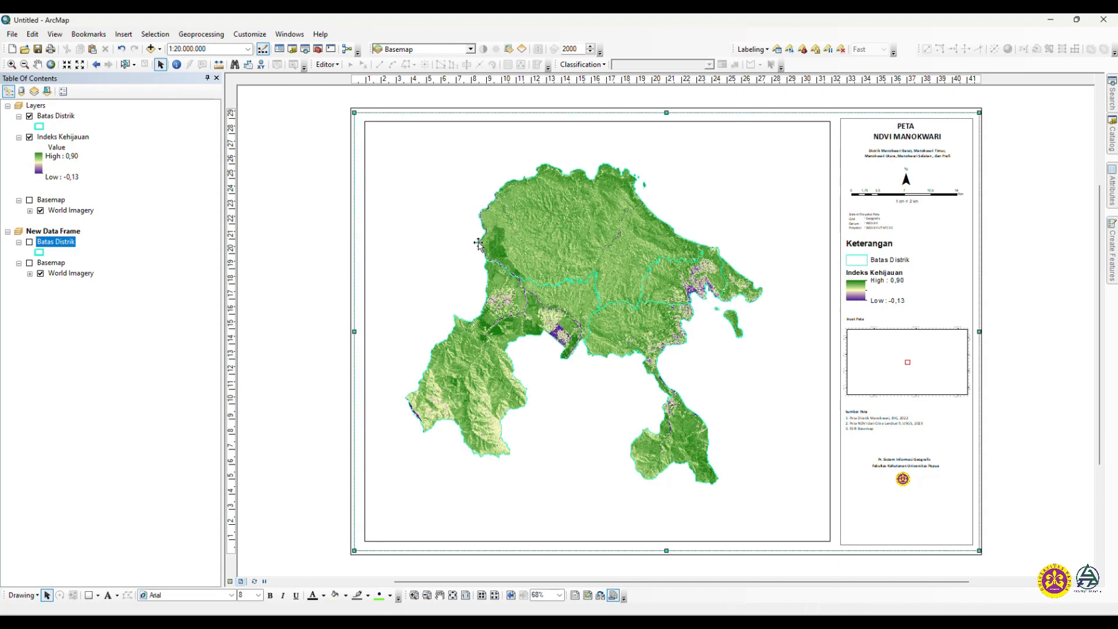
click(429, 238)
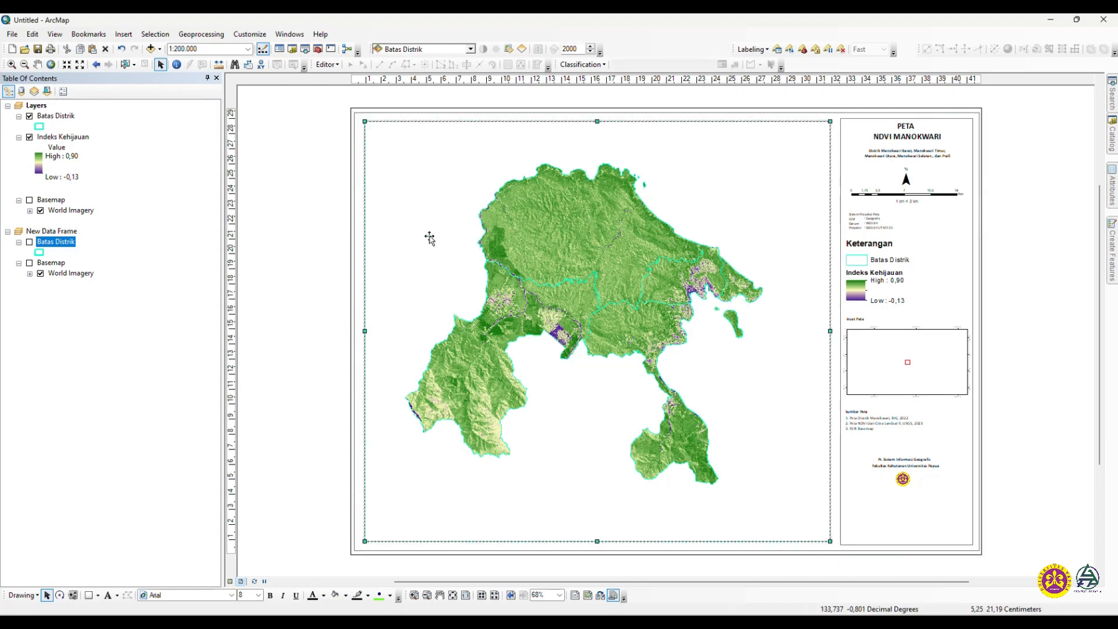
right_click(429, 239)
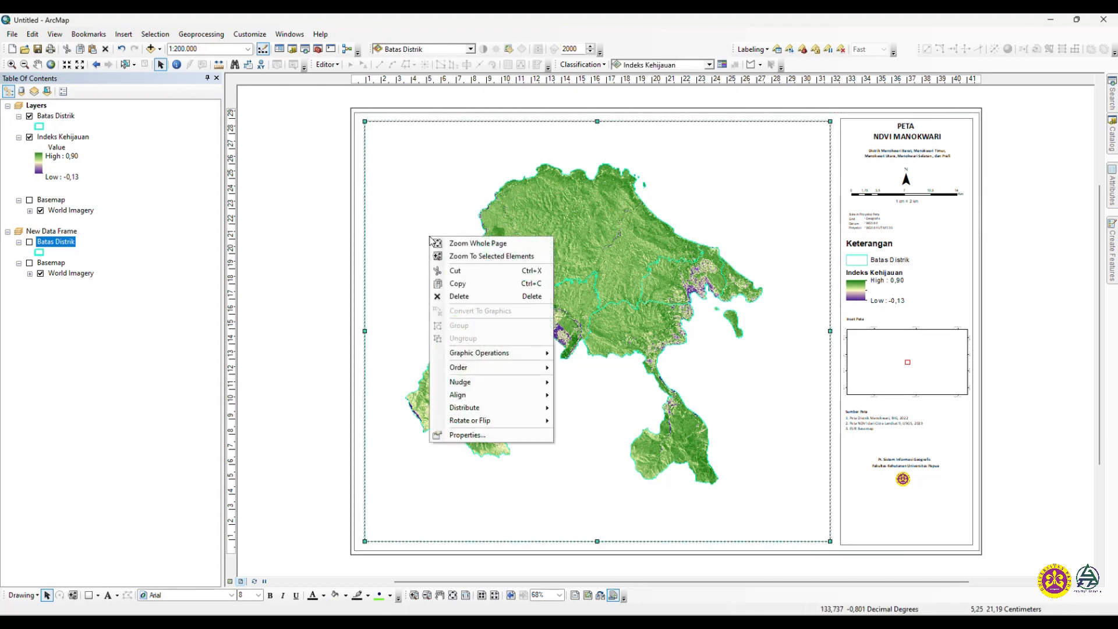
click(460, 434)
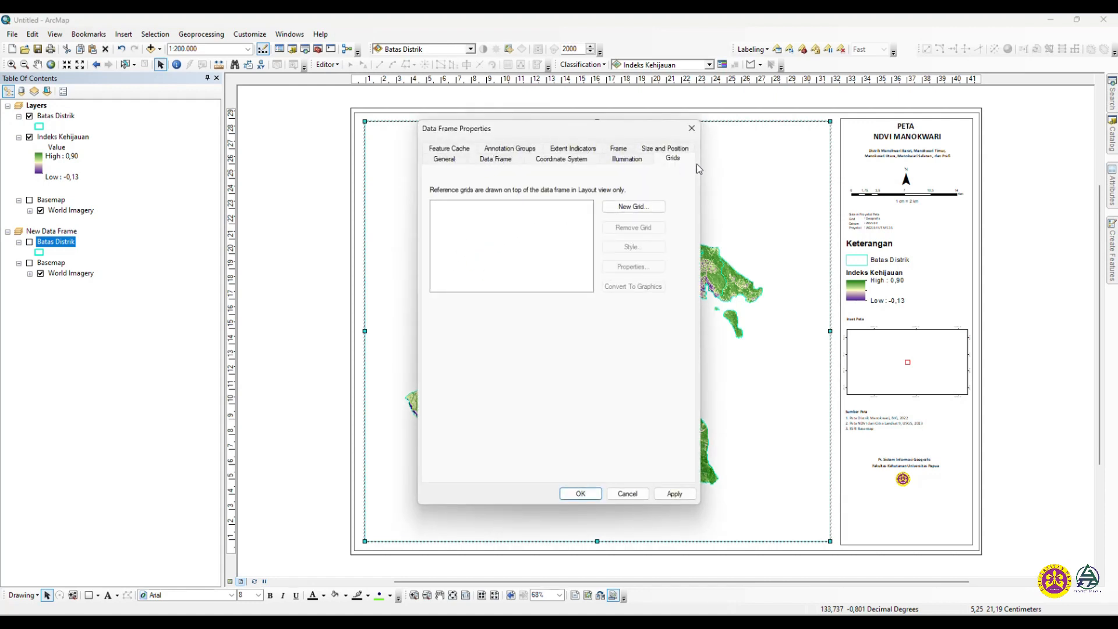
click(635, 211)
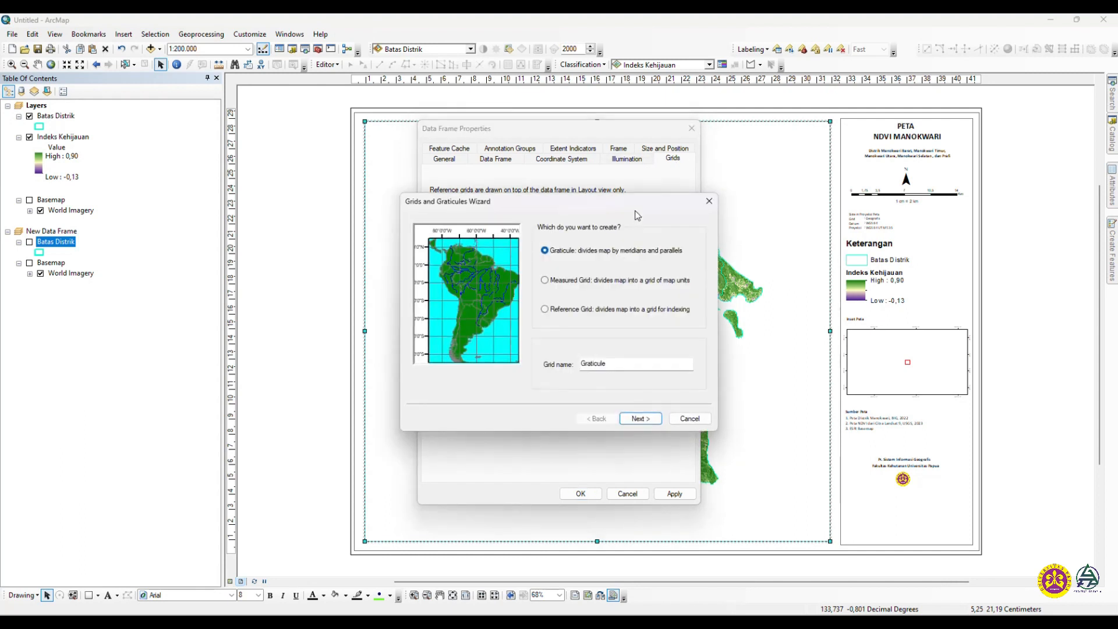
click(639, 421)
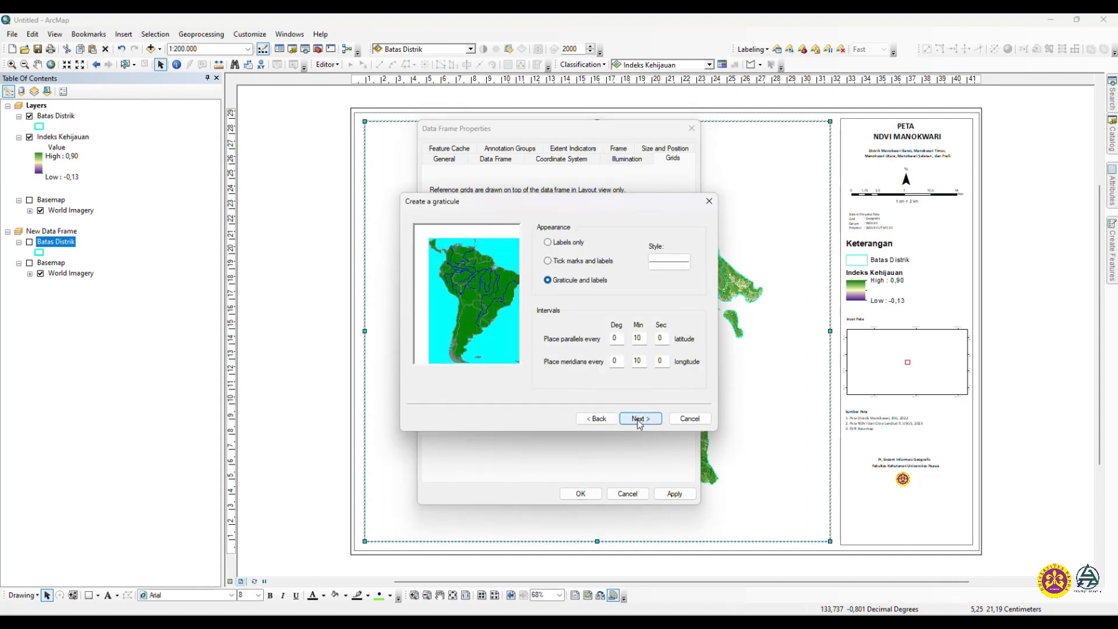
click(639, 419)
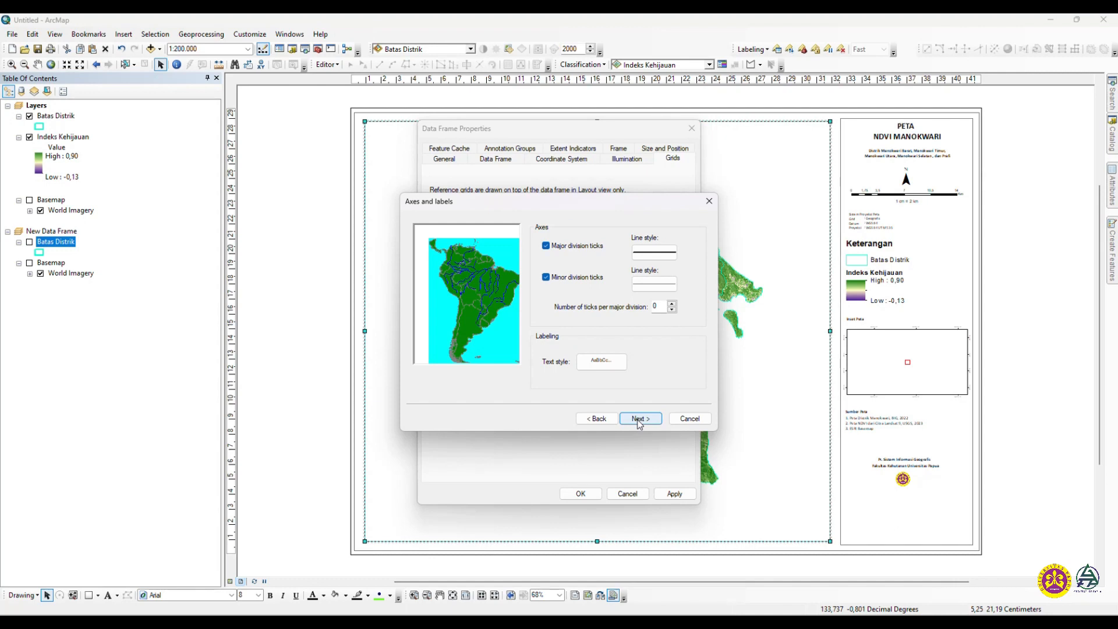
click(640, 419)
click(640, 418)
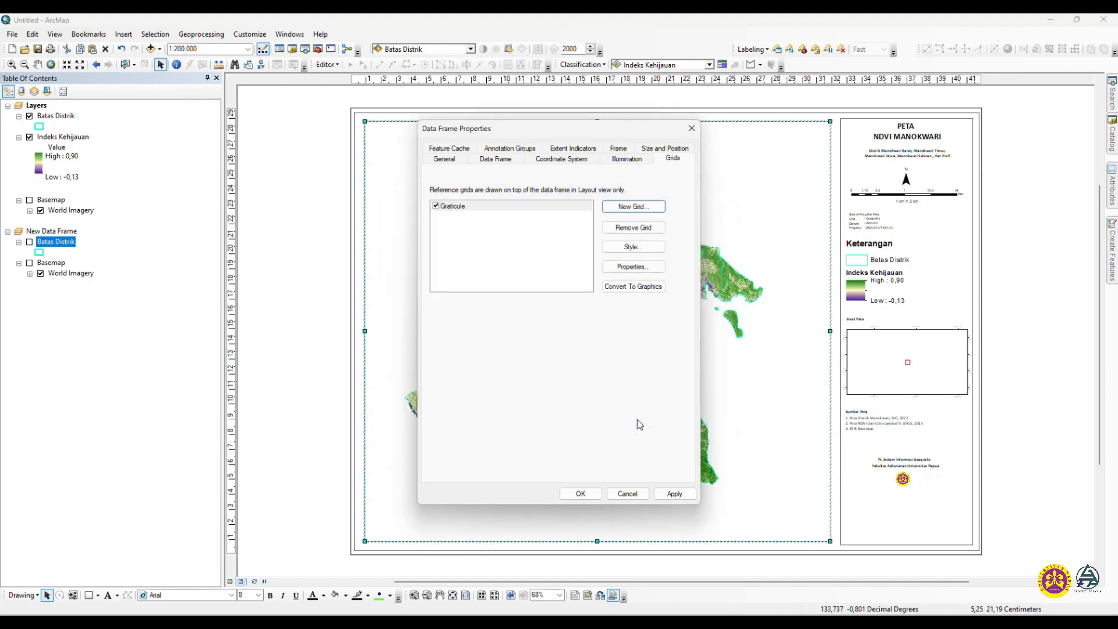
click(672, 493)
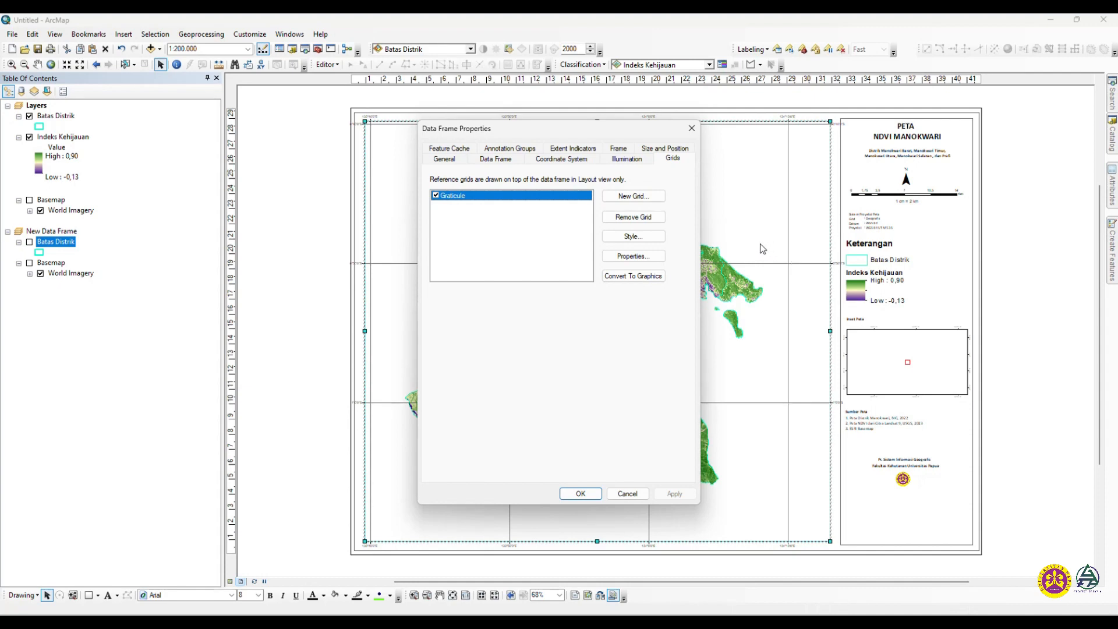
Make the main map graticule's left and right labels vertical and set it to show no lines or ticks
click(635, 256)
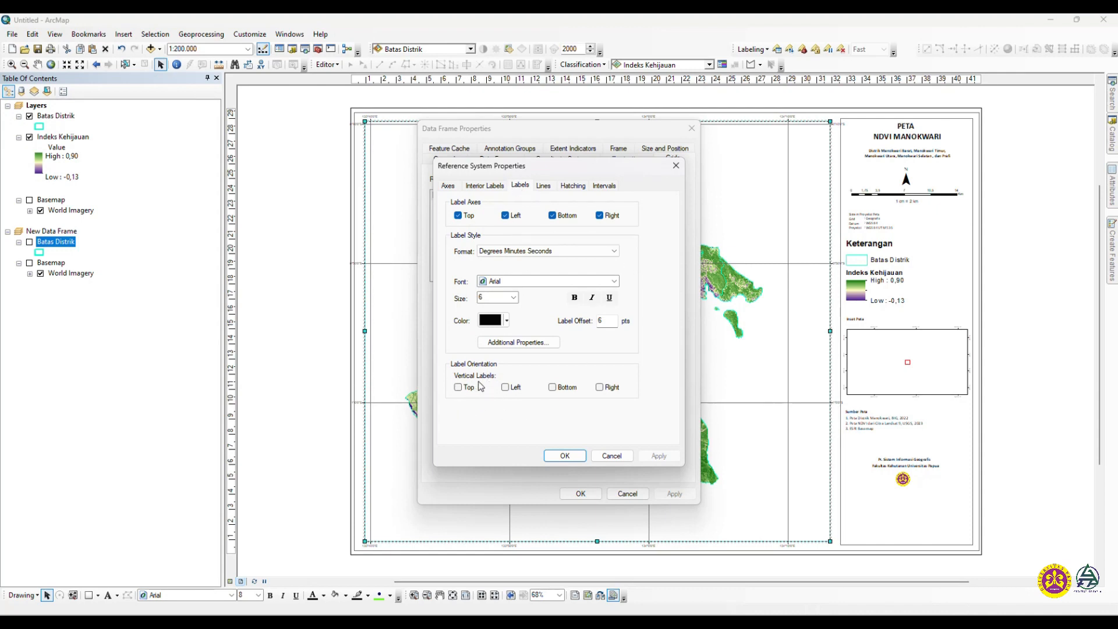
click(505, 387)
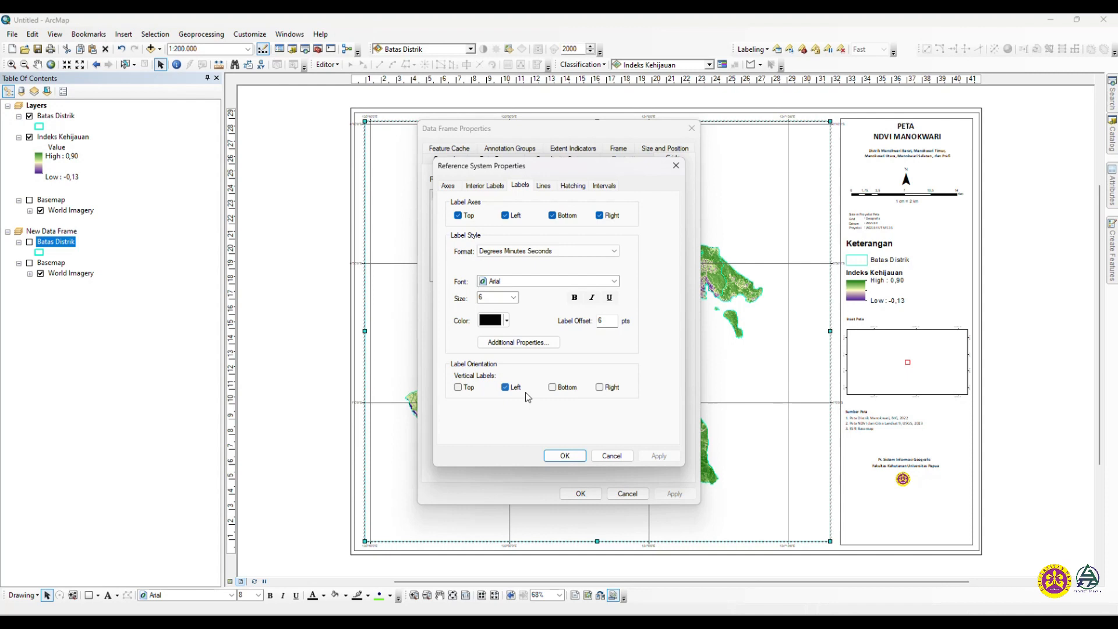
click(601, 388)
click(543, 186)
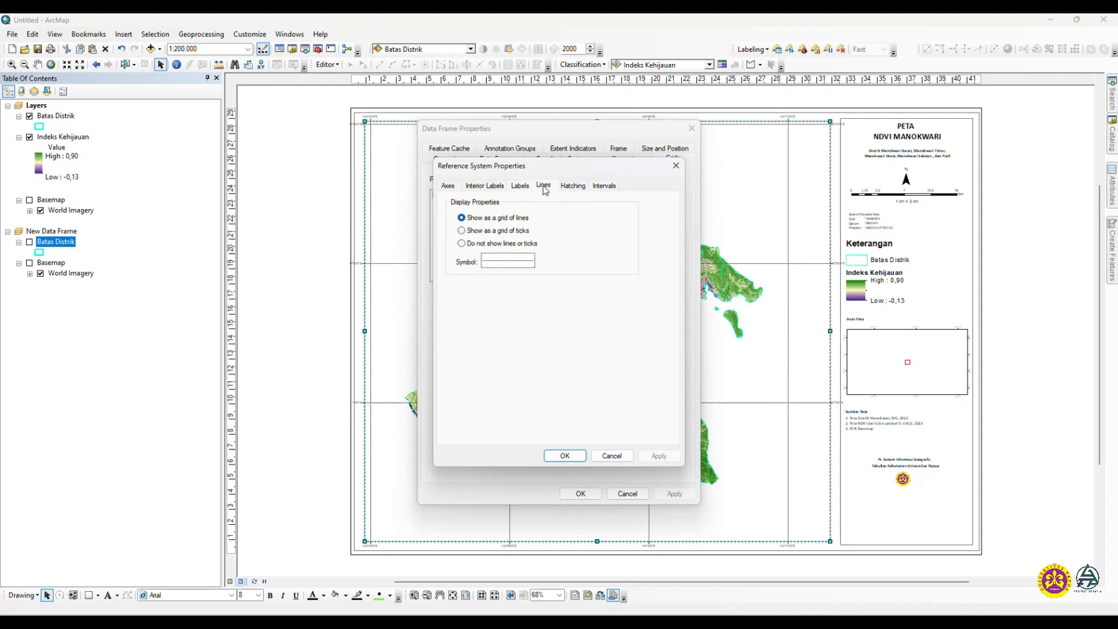
click(487, 243)
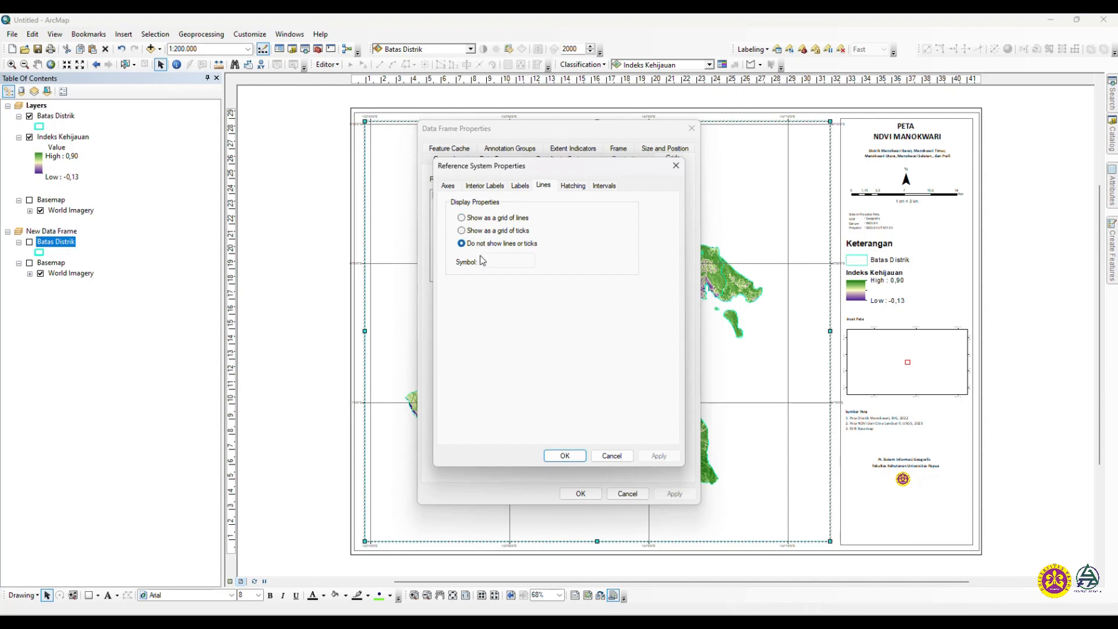
click(576, 461)
click(674, 494)
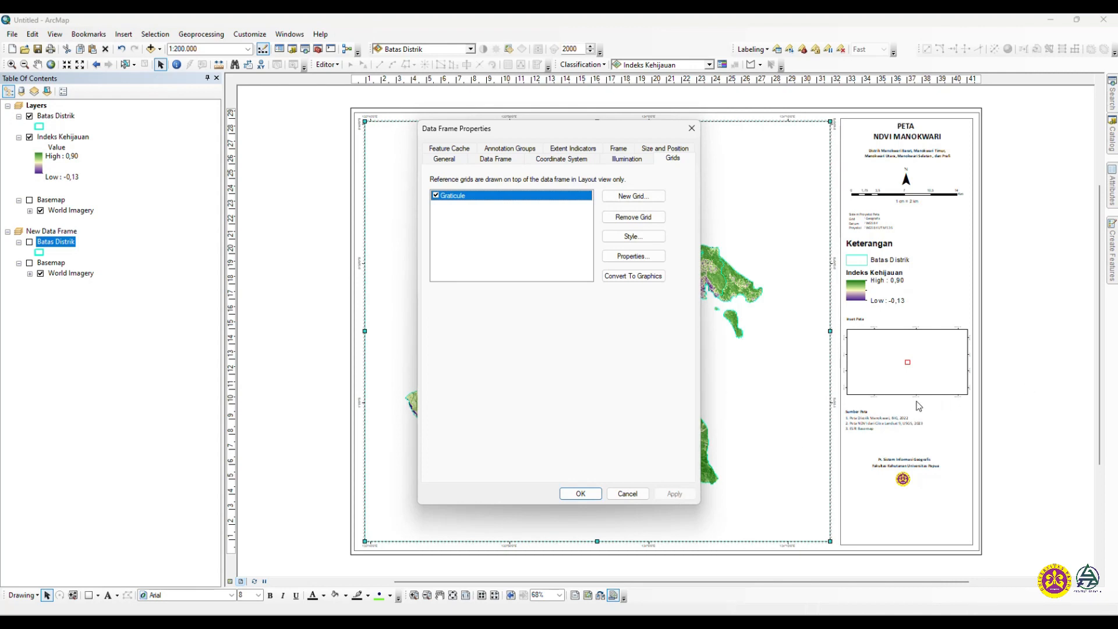
click(581, 494)
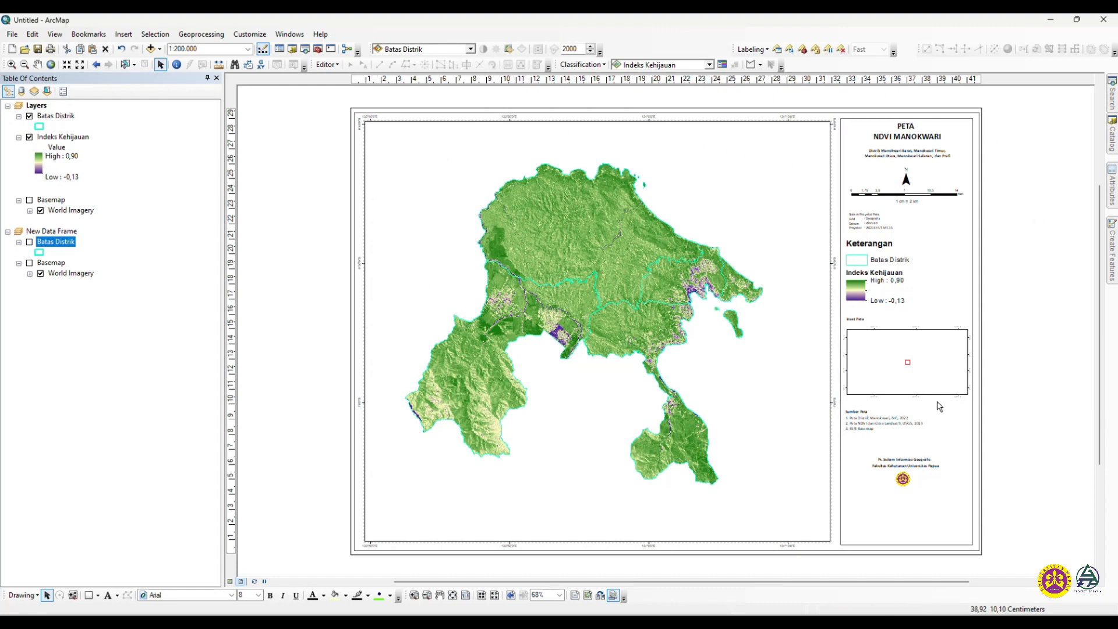
click(981, 398)
Turn on the Basemap imagery in both the main map frame and the inset frame
click(29, 199)
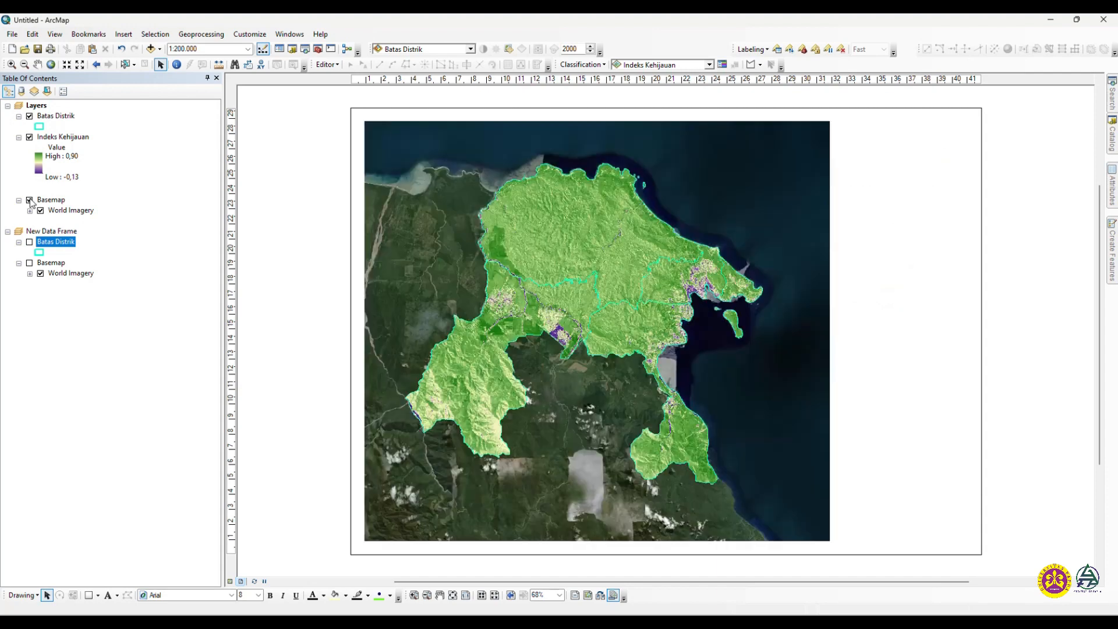
click(29, 264)
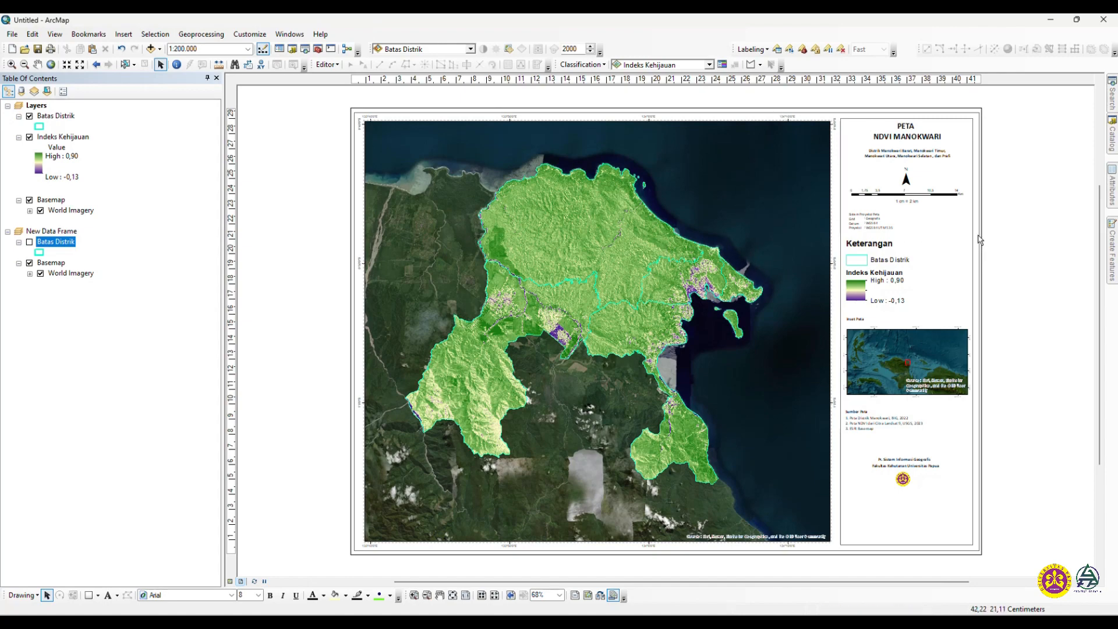
Begin exporting the map layout and choose the Output folder inside Pr SIG Fahutan on Local Disk (G:) as destination
click(12, 35)
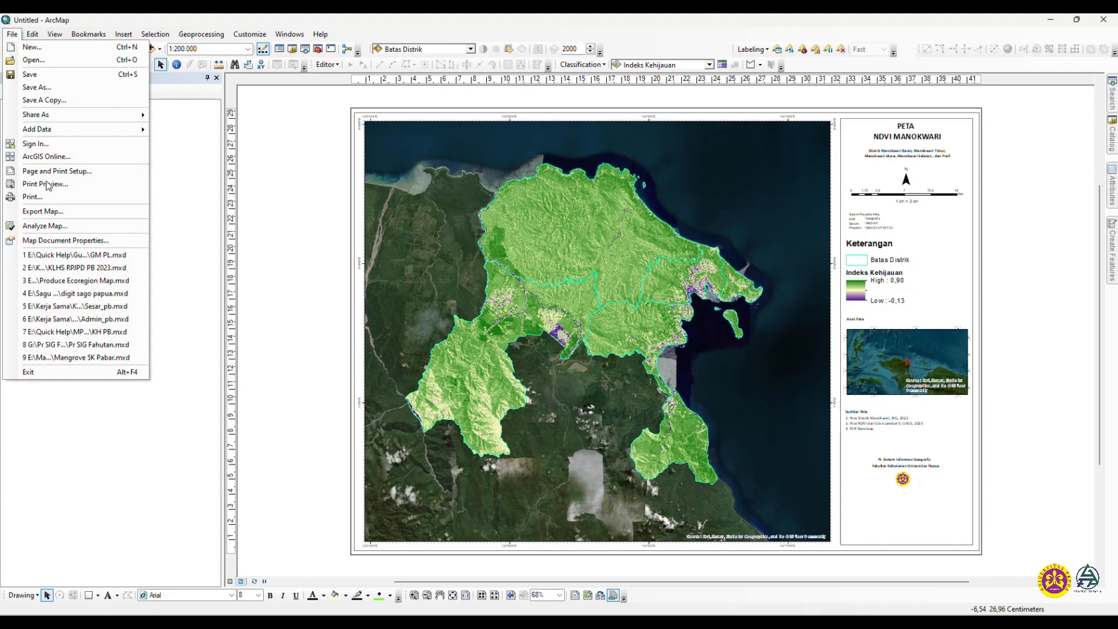
click(44, 211)
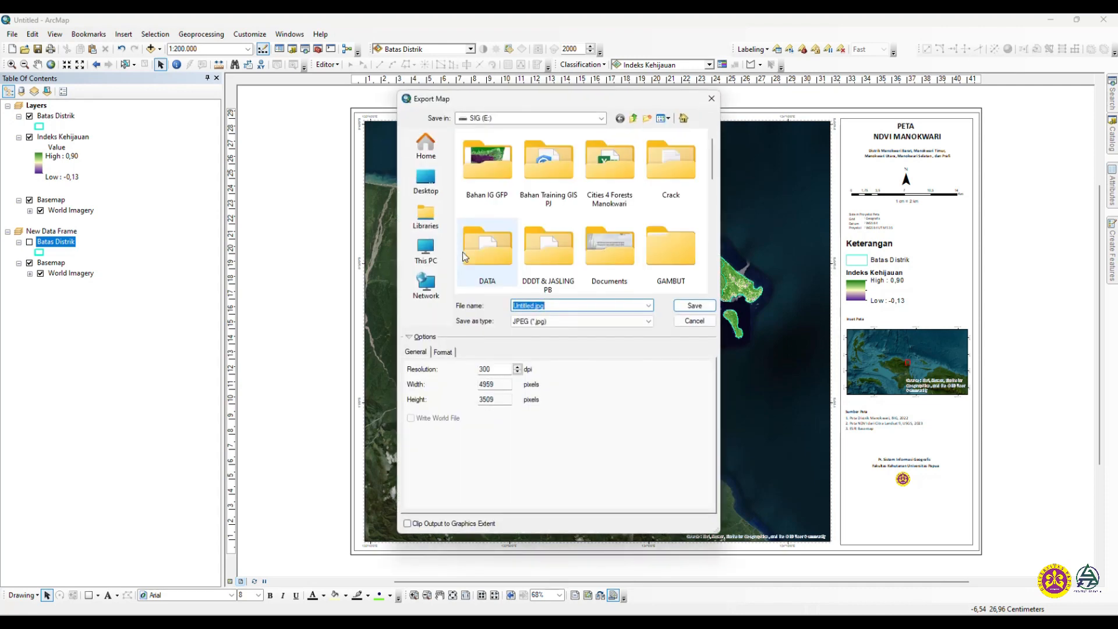
scroll(465, 256, down, 10)
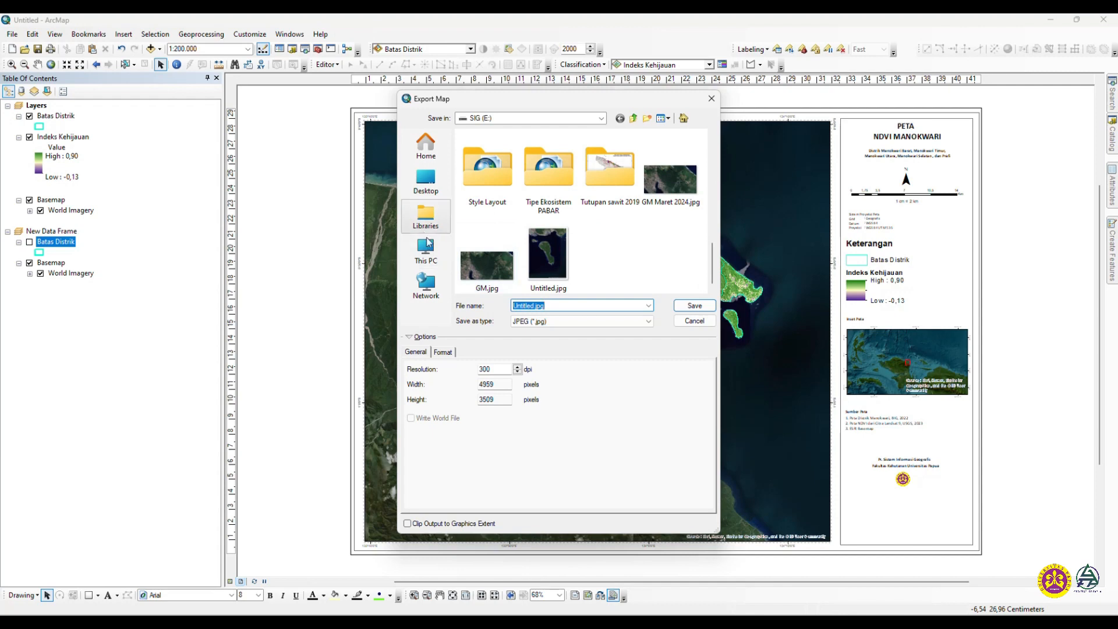
click(427, 246)
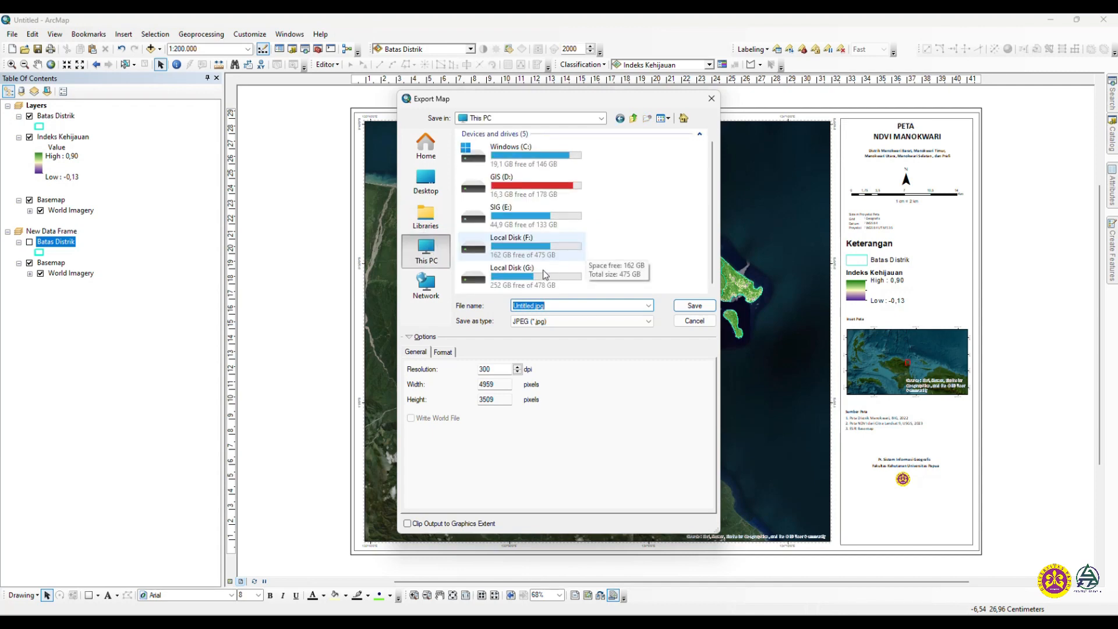
double_click(544, 274)
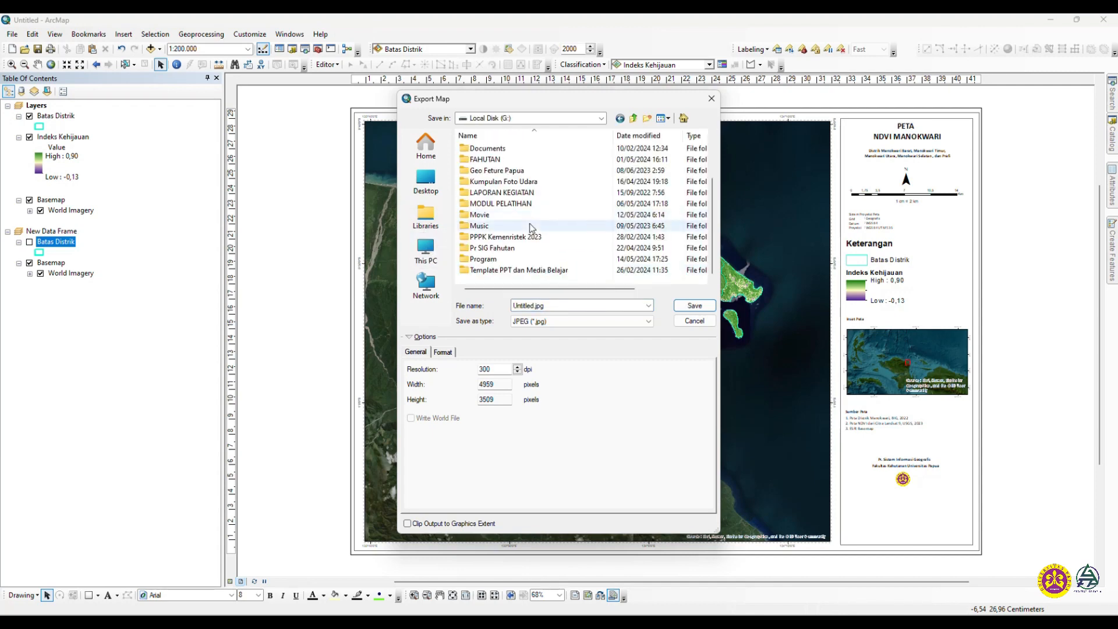
double_click(511, 249)
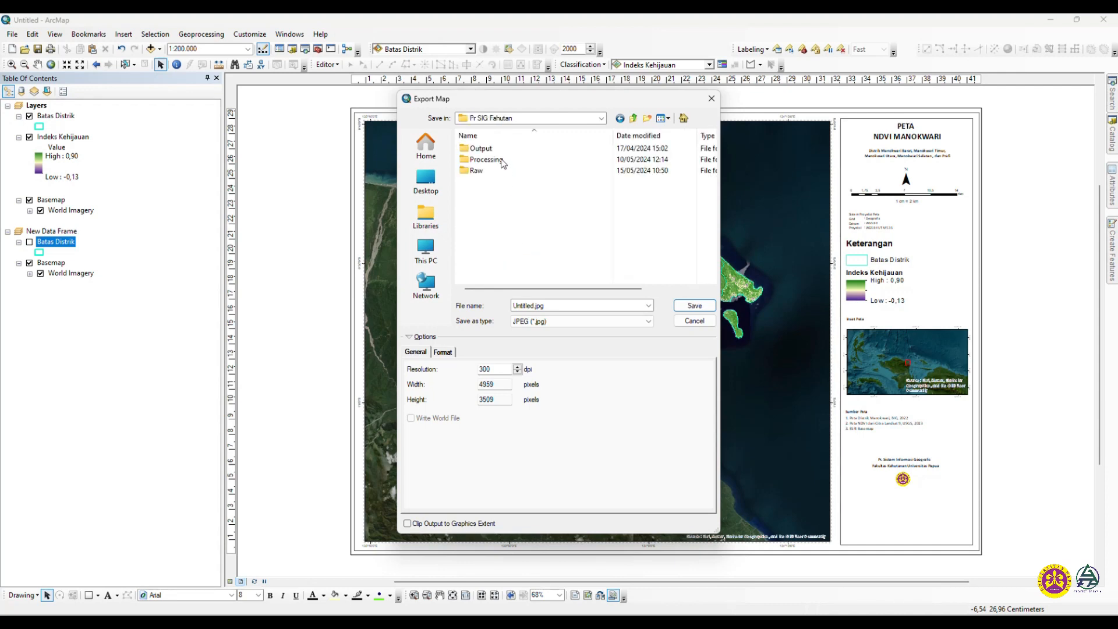
double_click(481, 149)
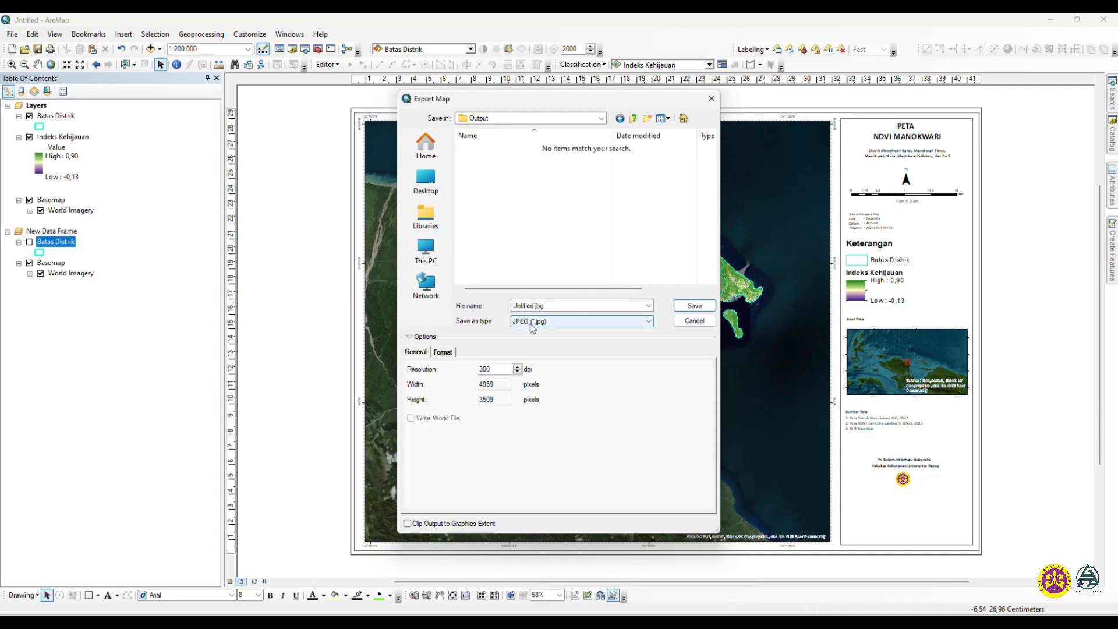
Name the export file ndvi_mkw, choose JPEG as its format and export the map
click(548, 305)
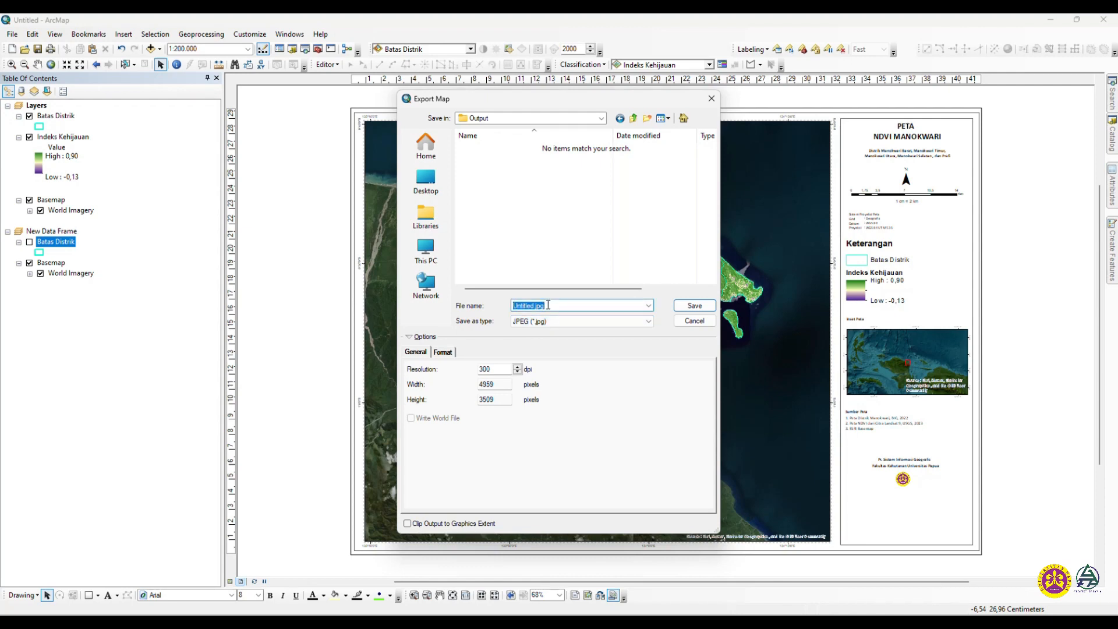
text(ndvi_mkw)
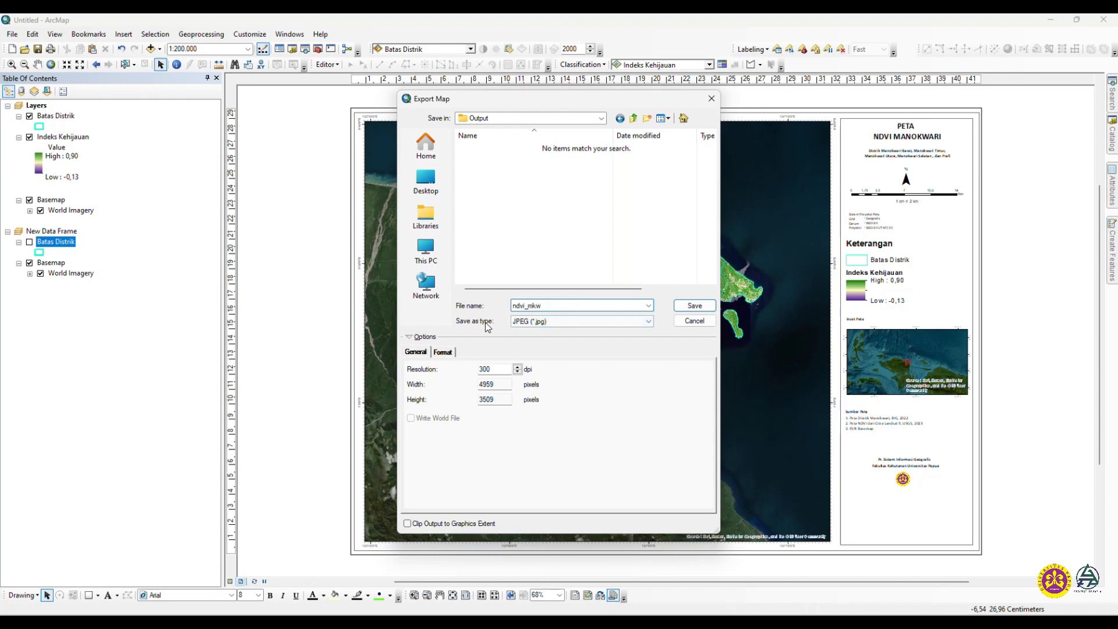
click(564, 322)
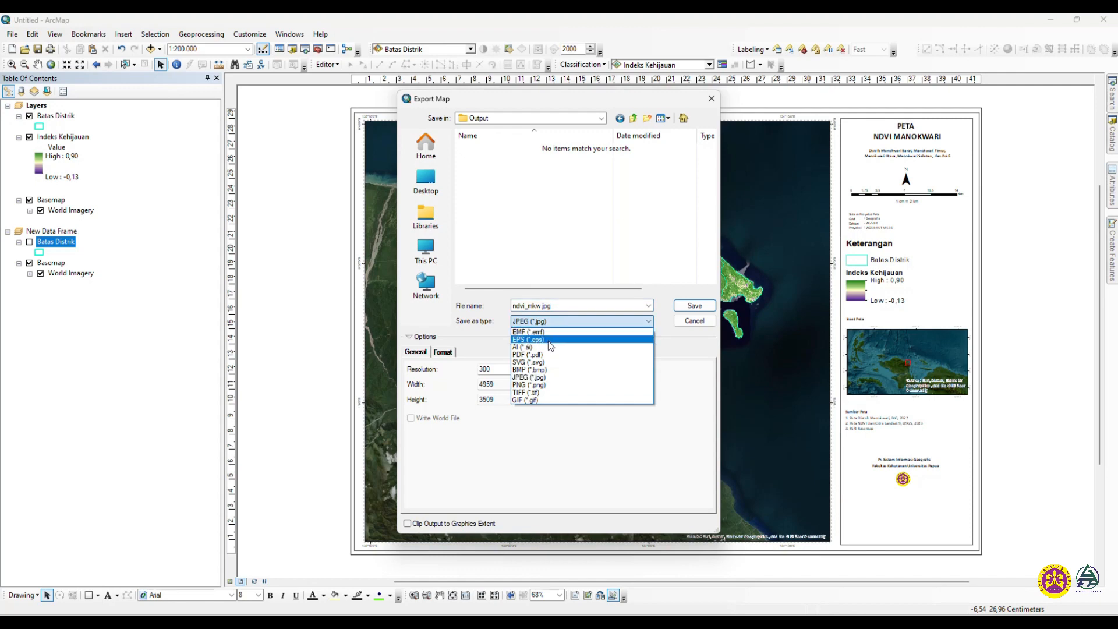
click(549, 377)
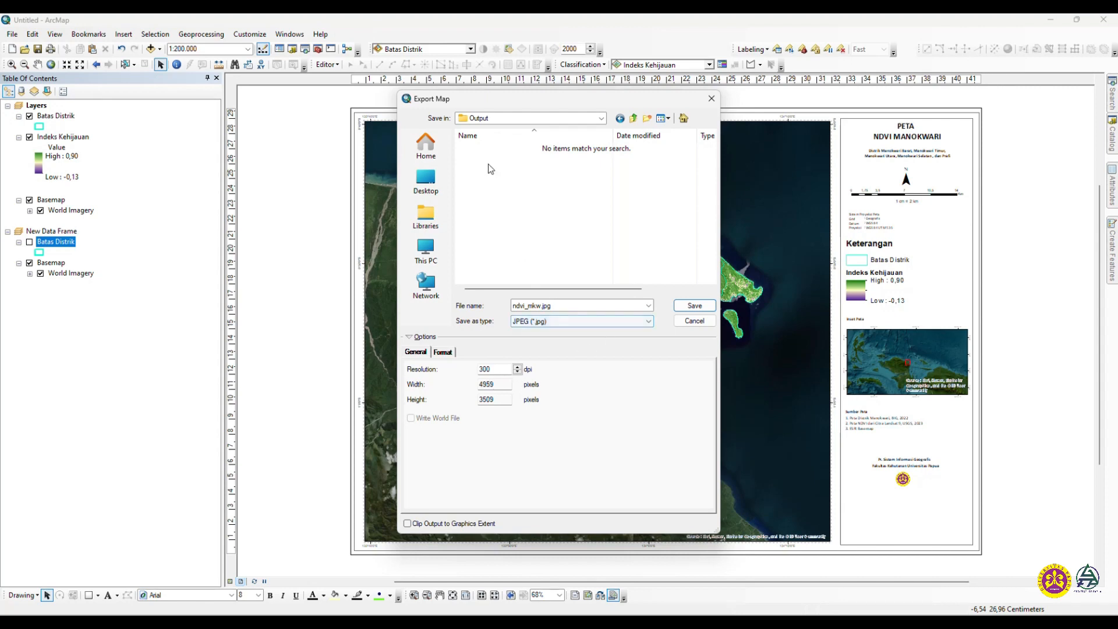
click(702, 308)
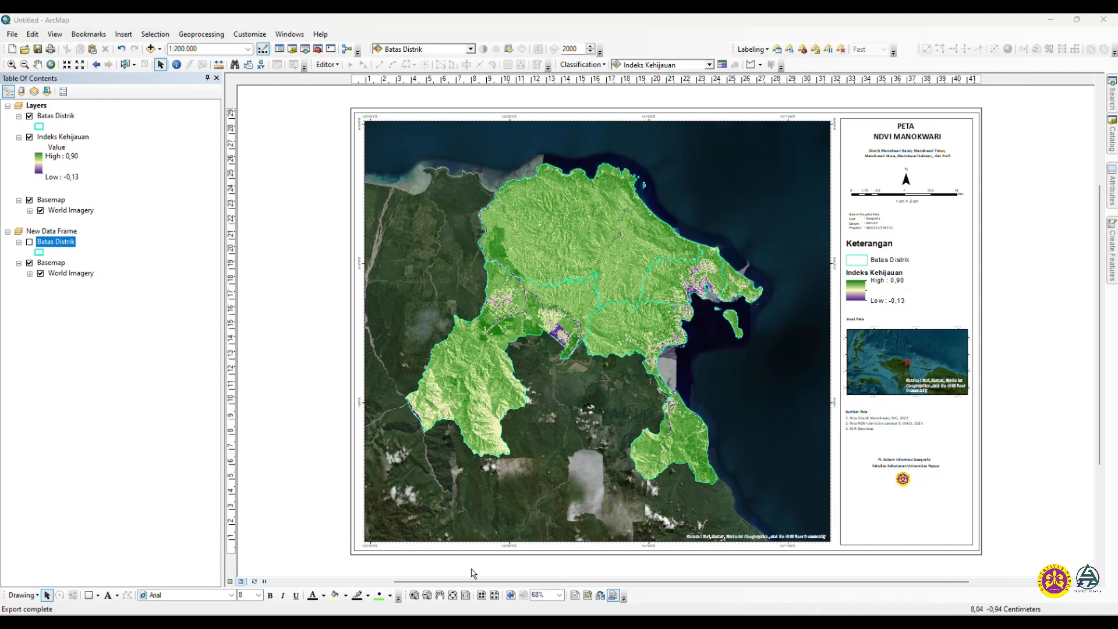
Switch to the Output folder in File Explorer, inspect ndvi_mkw.jpg in a maximized image viewer, close it and return to ArcMap
mouse_move(471, 622)
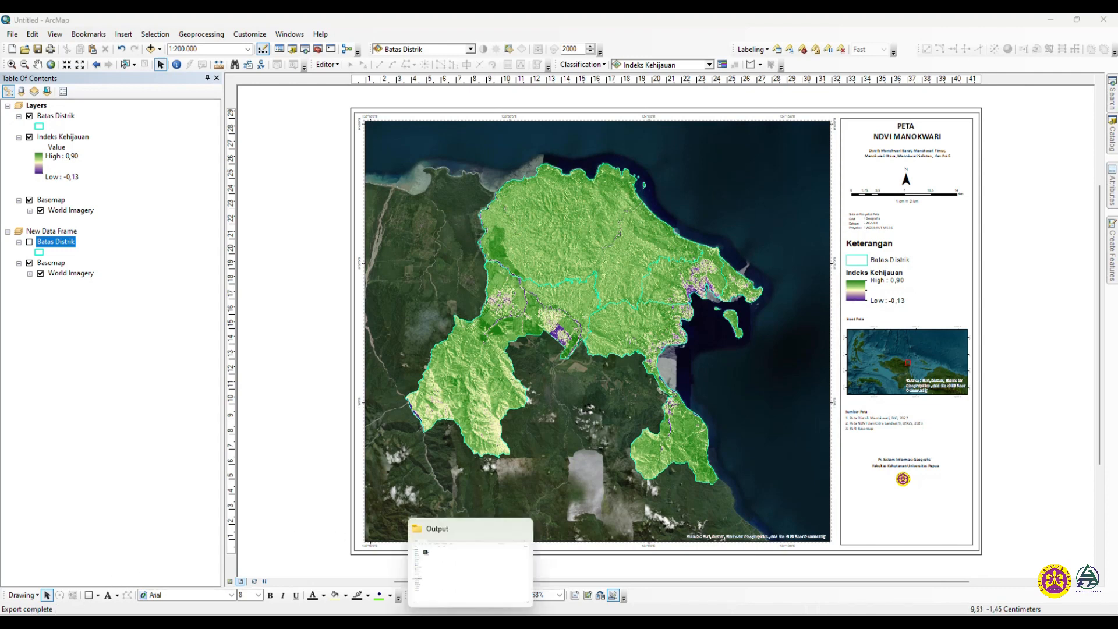
click(470, 567)
click(138, 147)
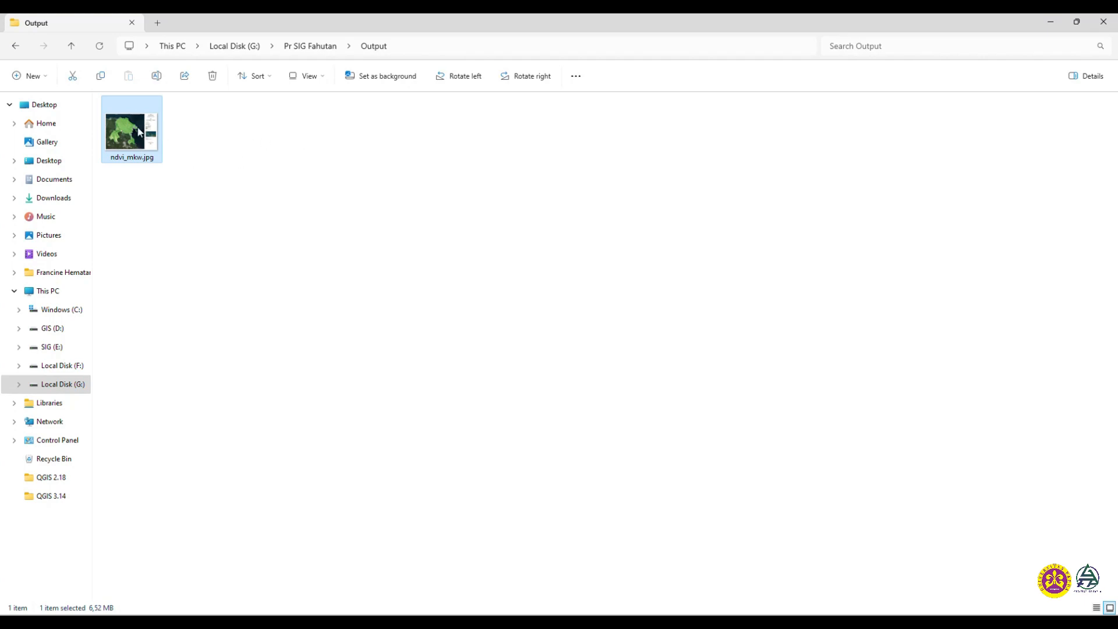
double_click(139, 132)
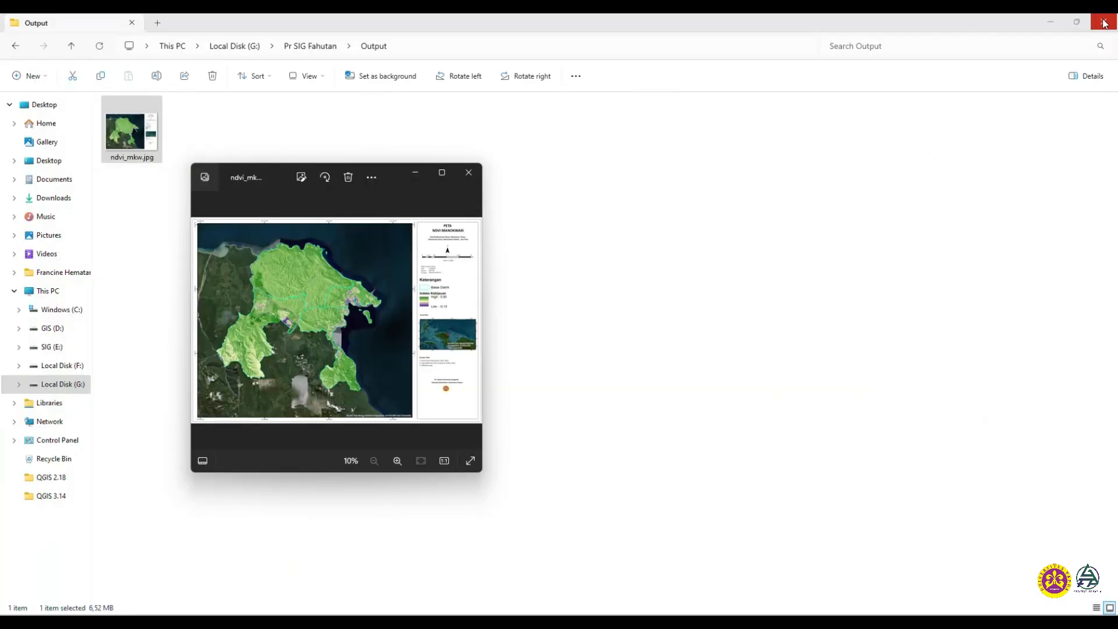
click(442, 172)
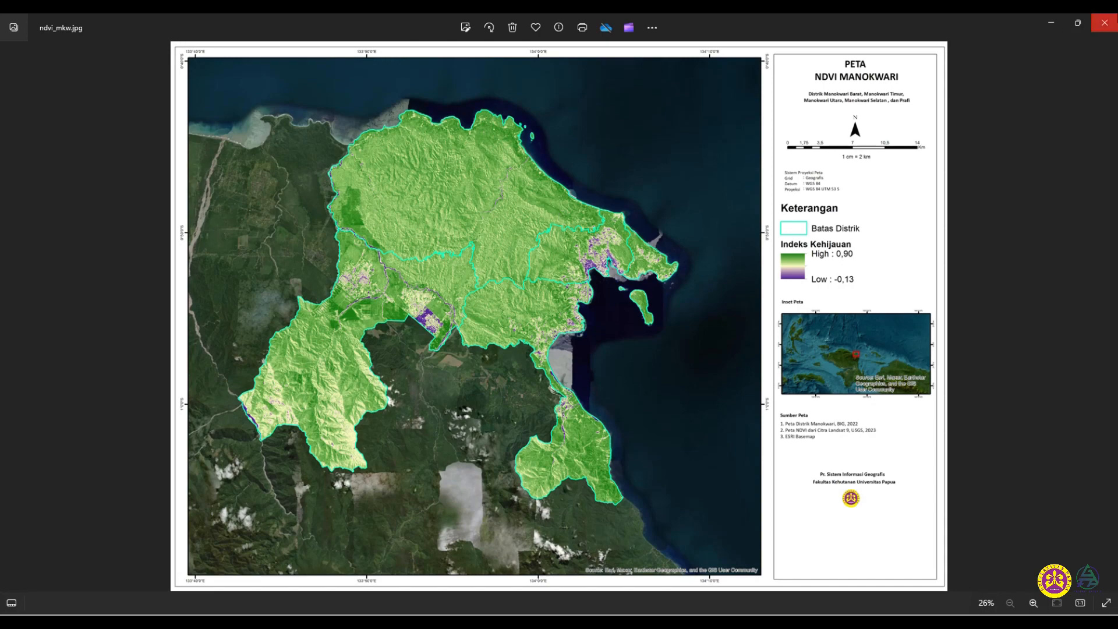
click(1115, 21)
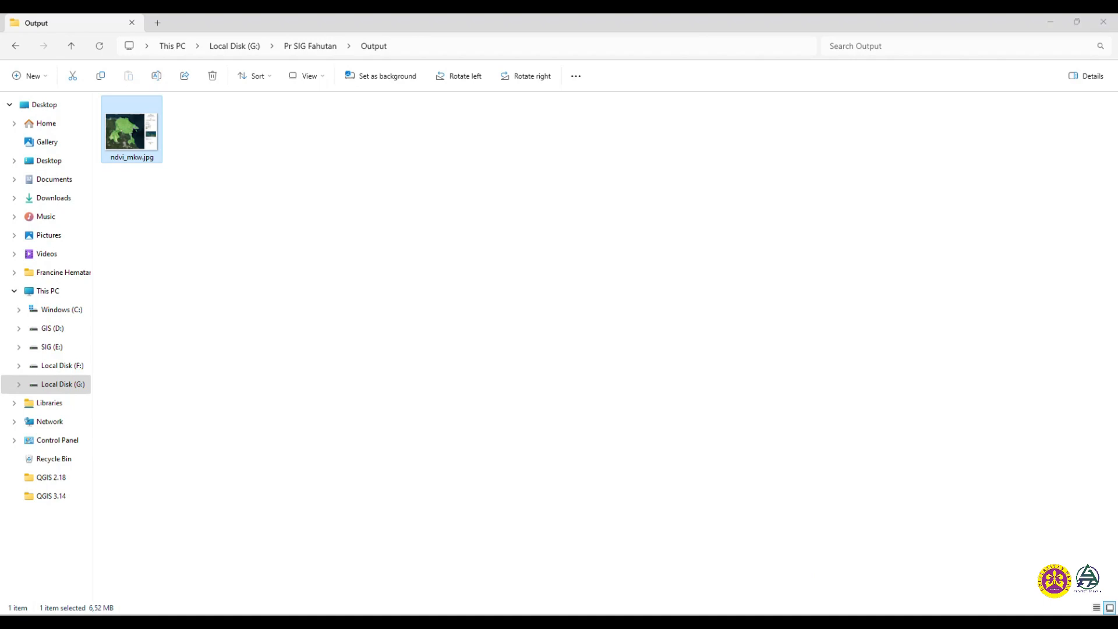
key(alt+Tab)
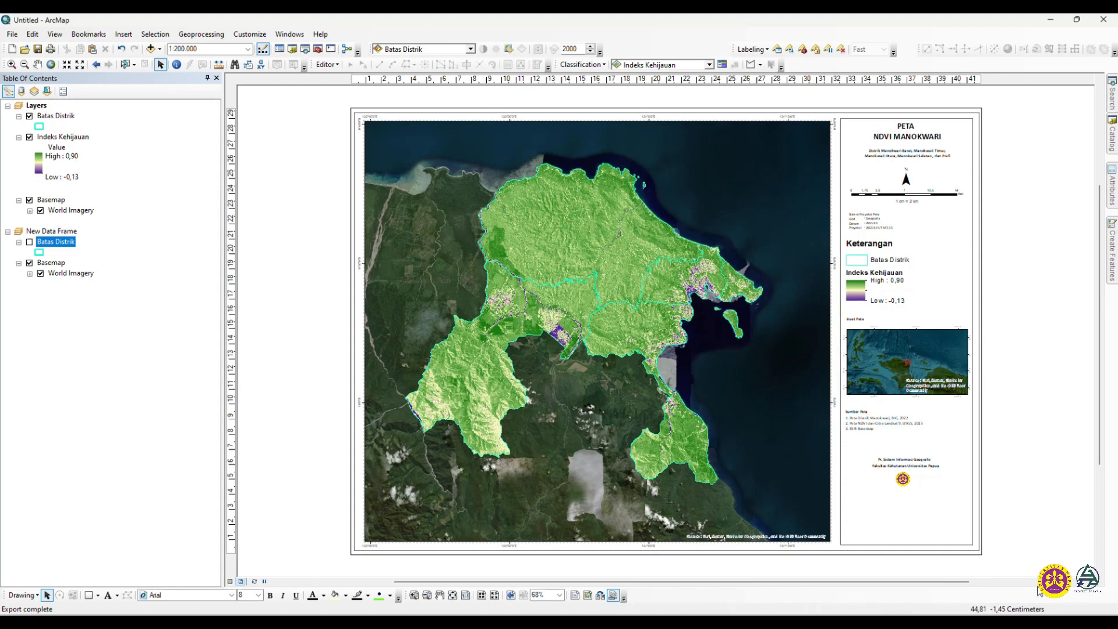
click(1079, 608)
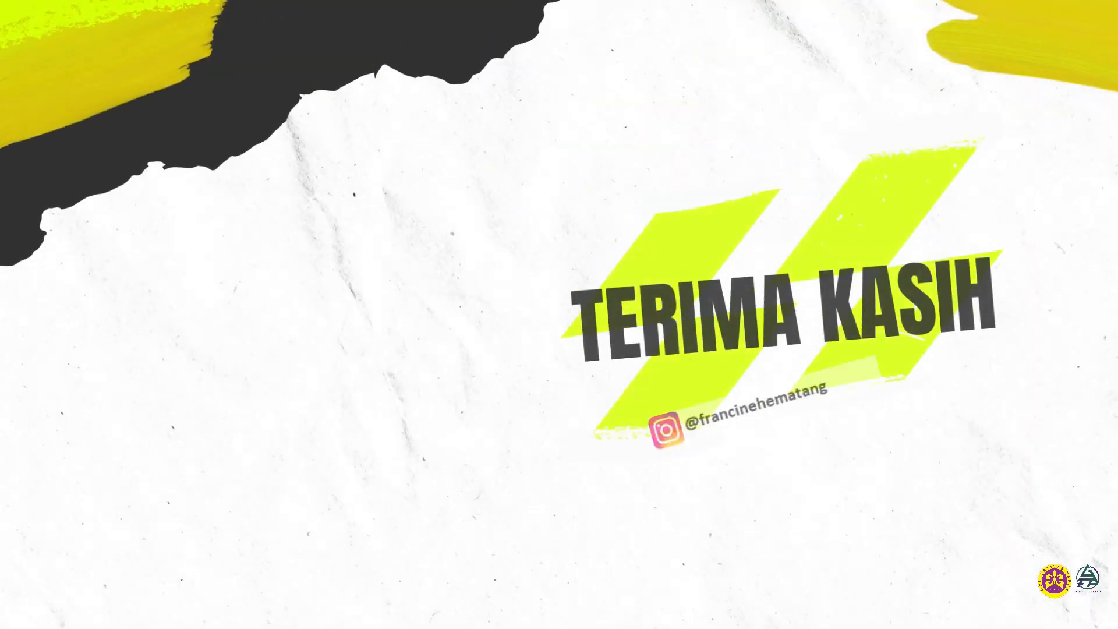